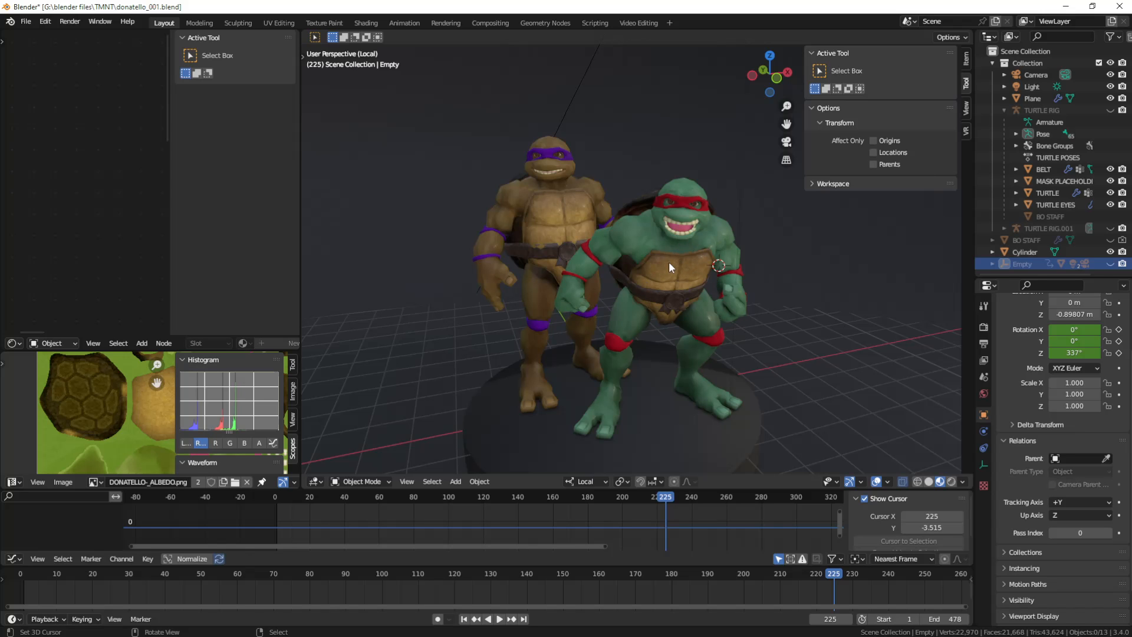
Examine the two posed turtle figures on the round base from several angles.
mouse_move(670, 267)
middle_down()
mouse_move(600, 269)
mouse_move(690, 278)
mouse_move(695, 267)
mouse_move(665, 269)
middle_up()
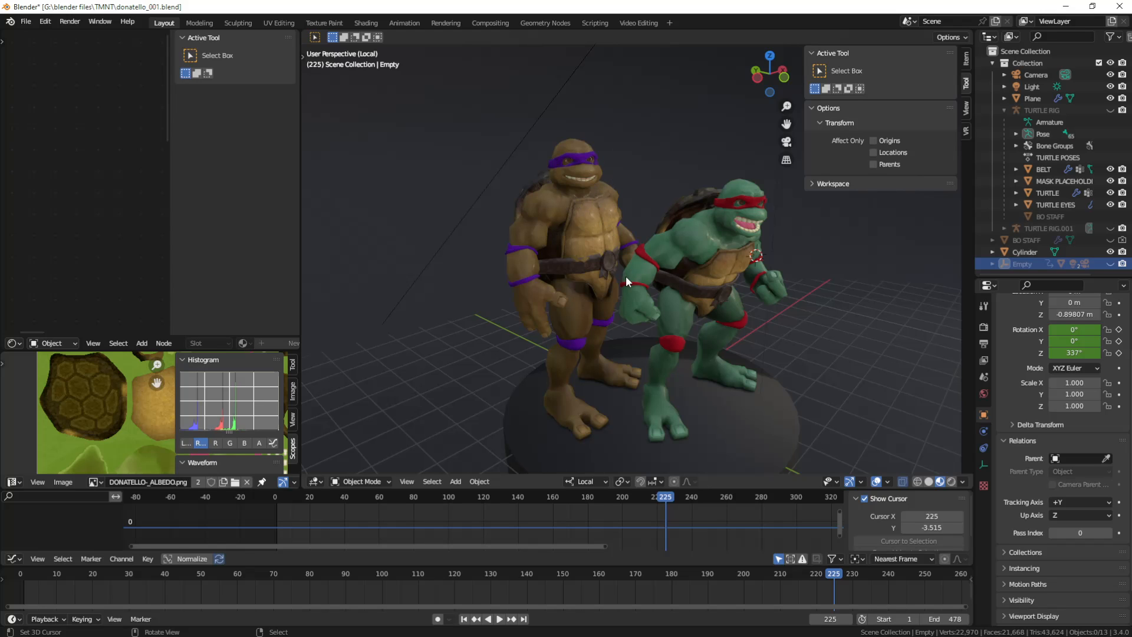
middle_drag(625, 274, 627, 234)
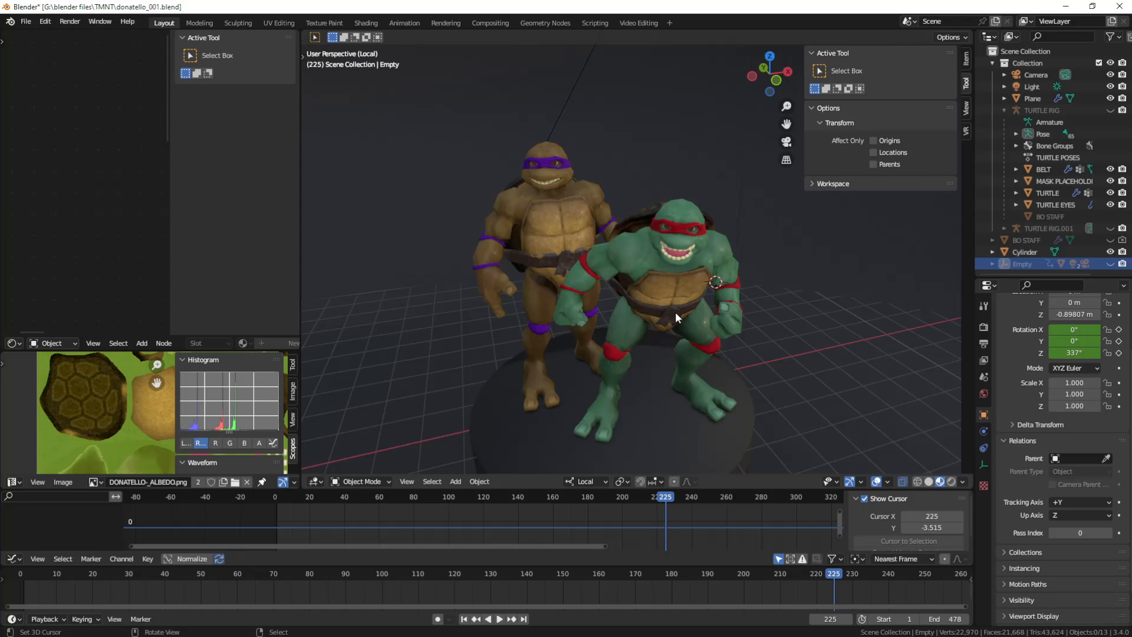
middle_drag(675, 311, 682, 292)
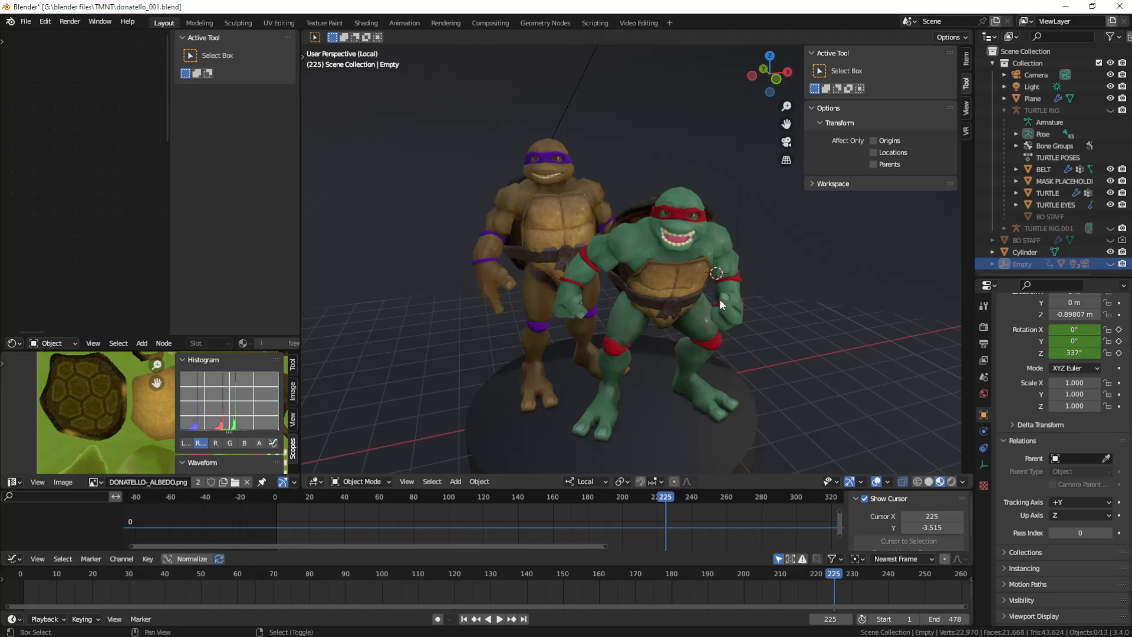
mouse_move(680, 288)
middle_down()
mouse_move(730, 312)
mouse_move(648, 295)
mouse_move(660, 284)
middle_up()
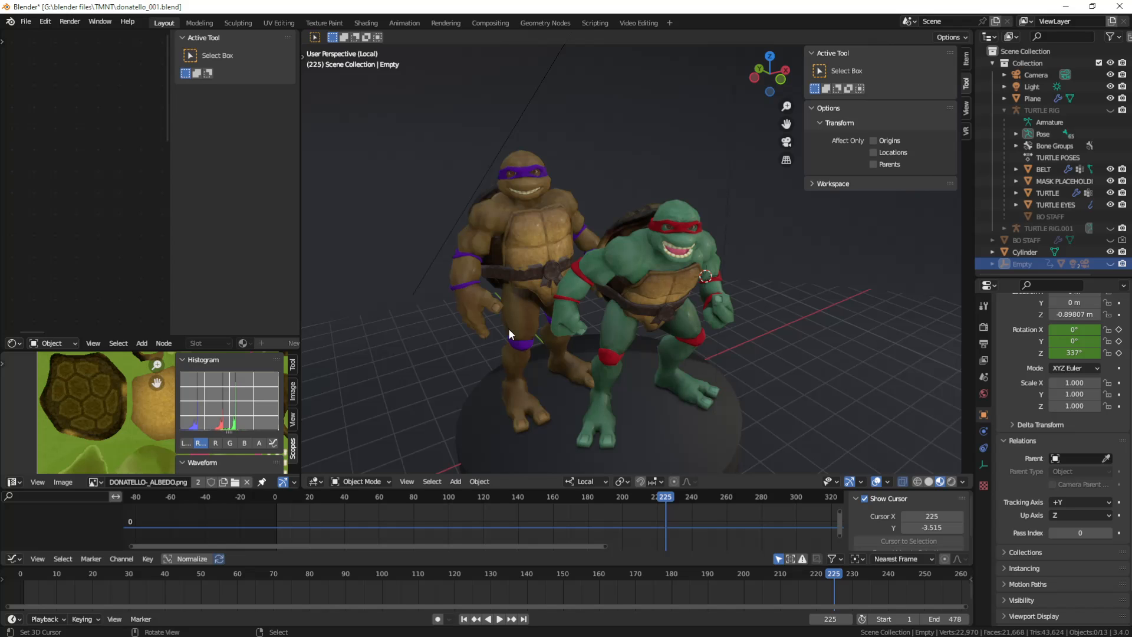
middle_drag(649, 272, 690, 268)
middle_drag(588, 256, 603, 259)
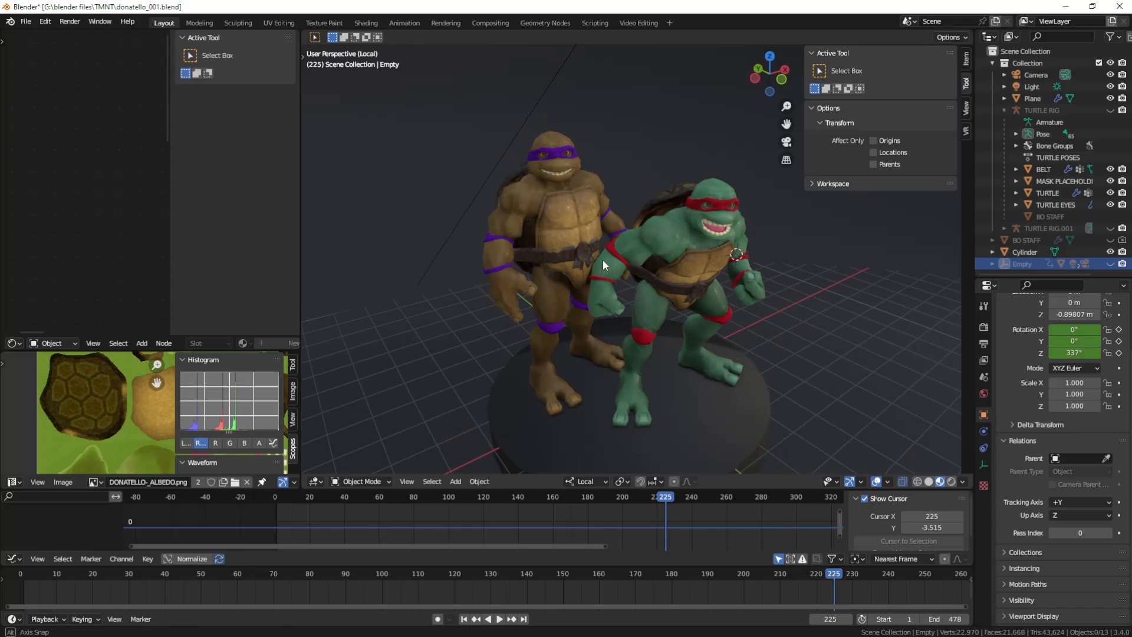
middle_drag(680, 266, 665, 259)
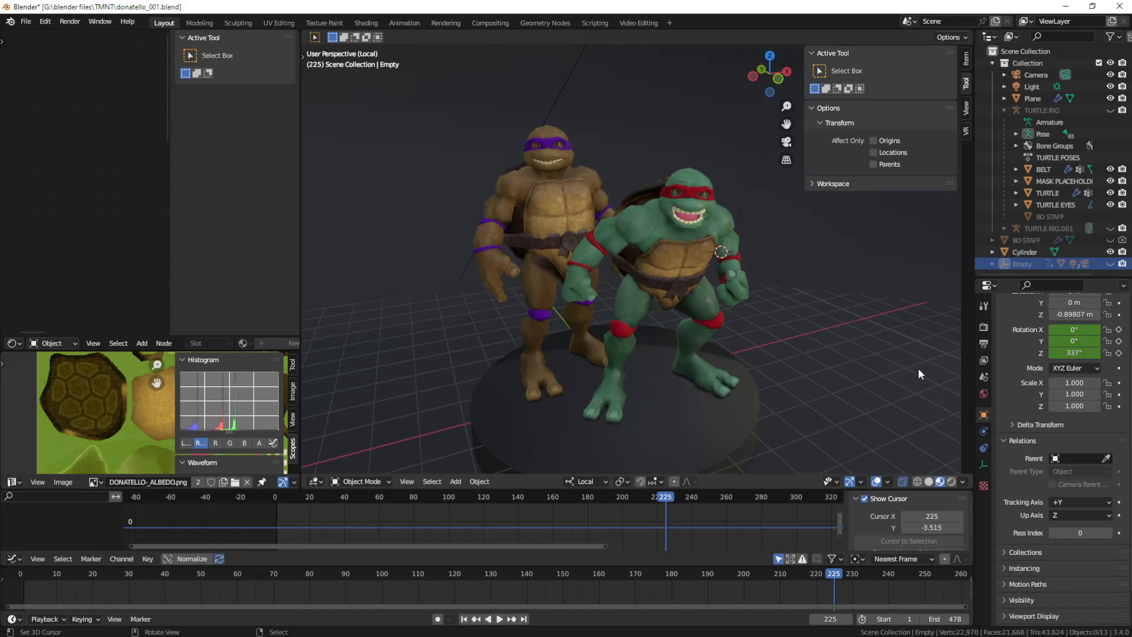
Enlarge the Properties editor vertically to show more of the selected Empty's settings.
drag(1015, 279, 1016, 146)
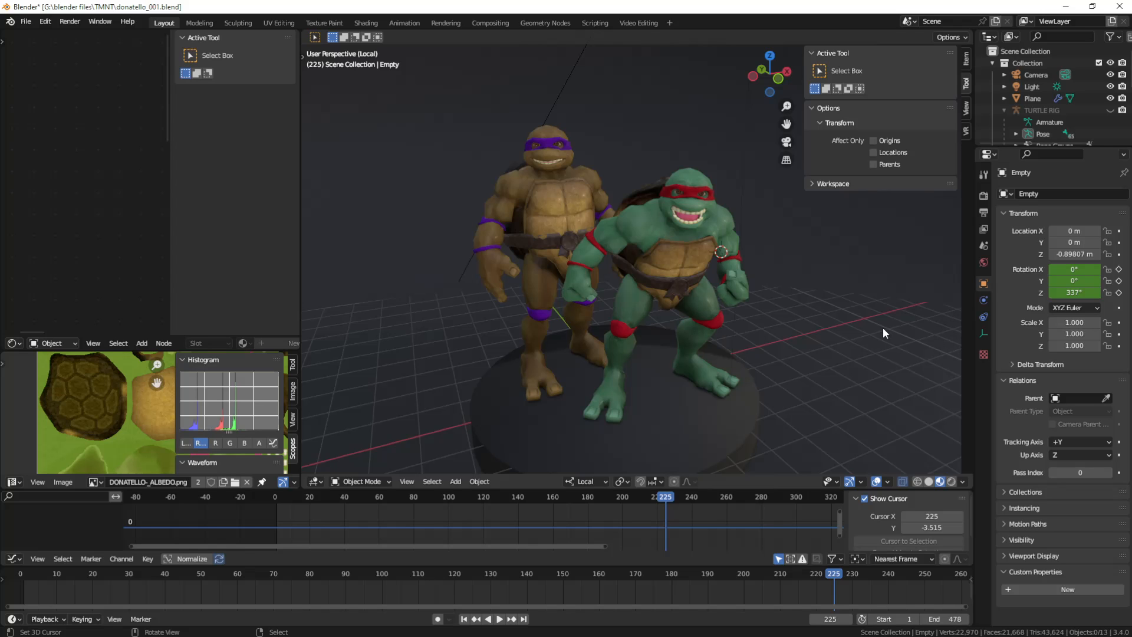
middle_drag(804, 319, 811, 319)
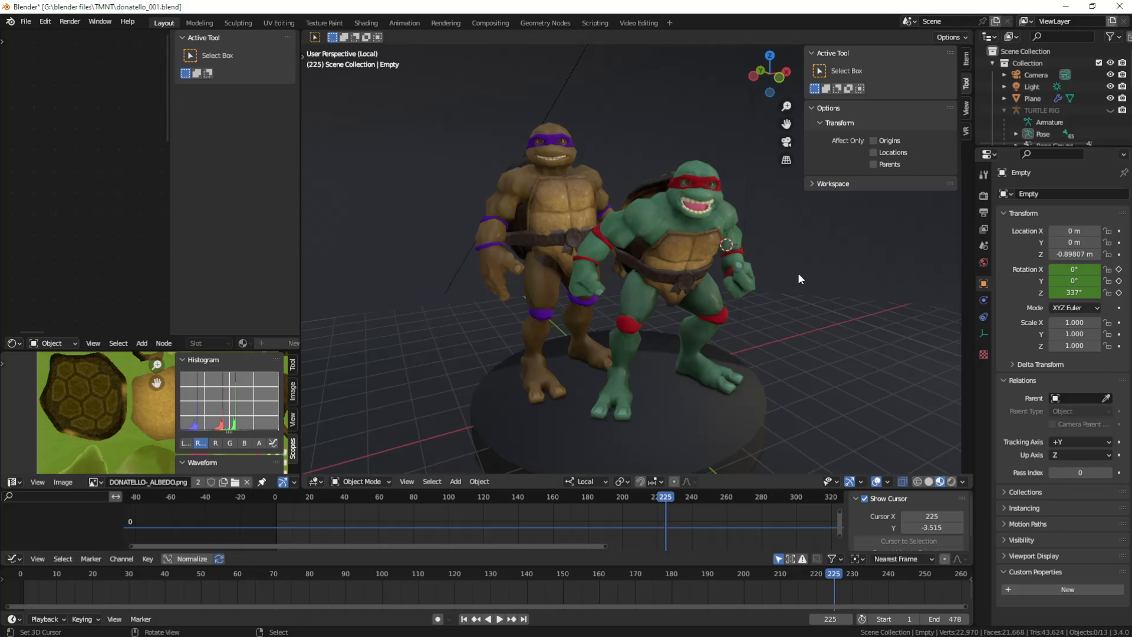
middle_drag(798, 273, 797, 281)
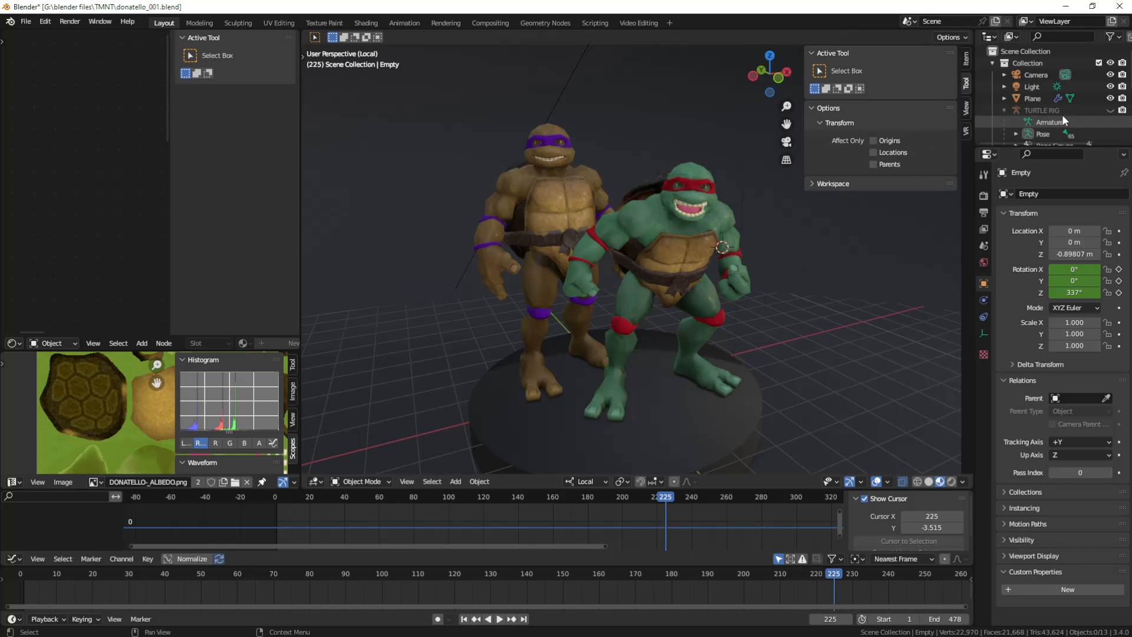
Unhide the TURTLE RIG armature and bring the purple-masked turtle's facial controls into close view.
click(1110, 110)
scroll(551, 146, up, 5)
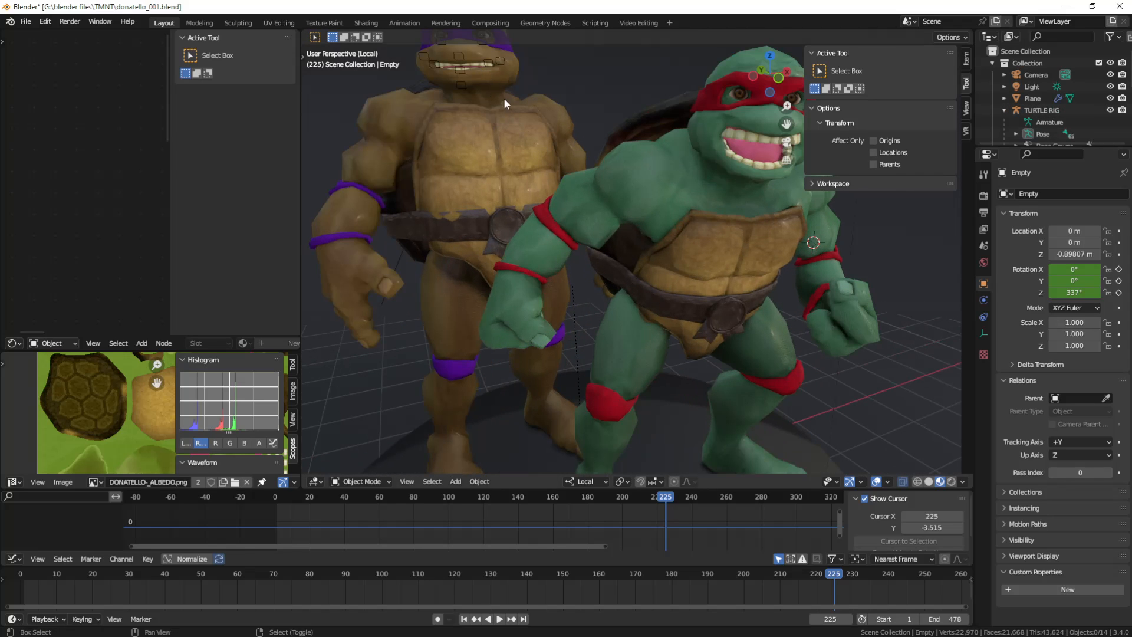
shift+middle_drag(504, 98, 585, 221)
scroll(576, 214, up, 3)
scroll(603, 224, up, 1)
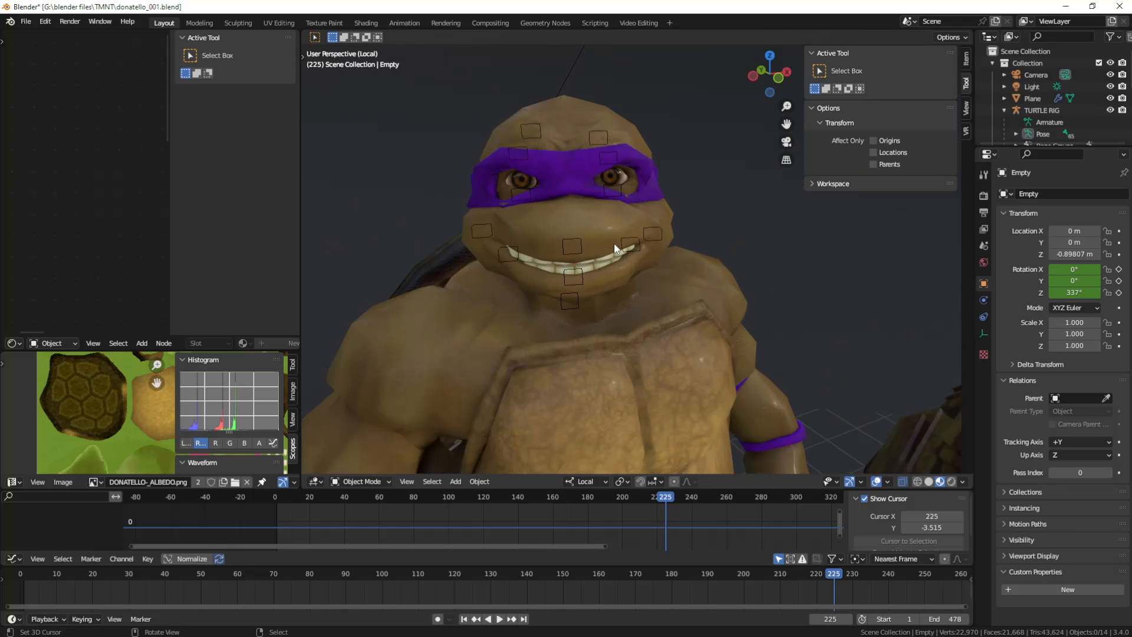
Select the purple-masked turtle's body mesh and display its shape keys in a widened Properties editor.
click(603, 230)
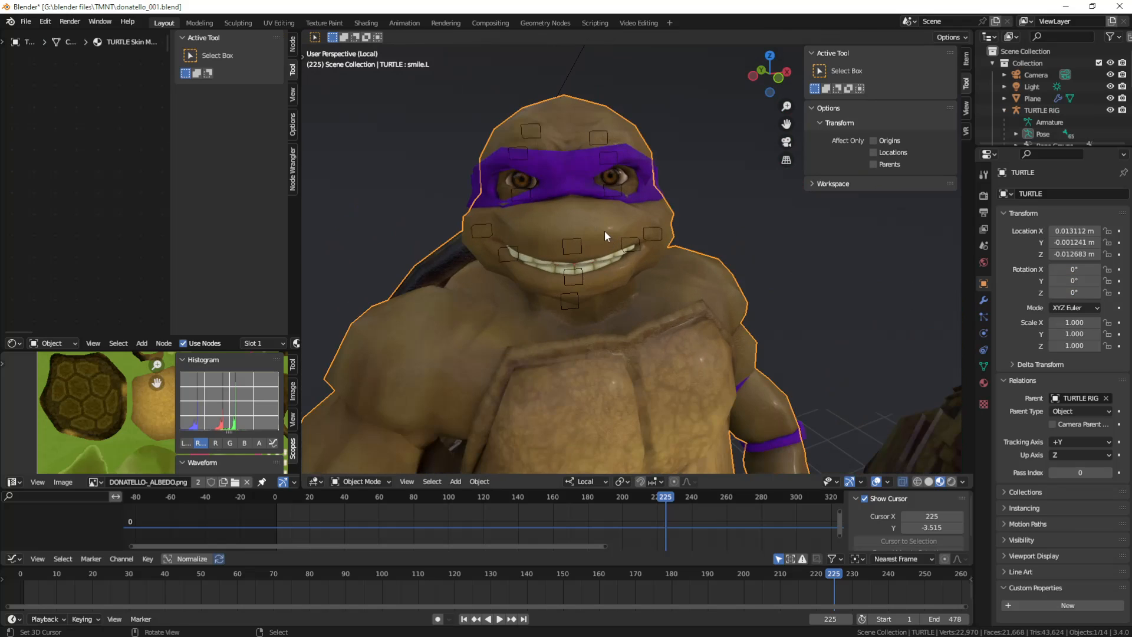
click(984, 365)
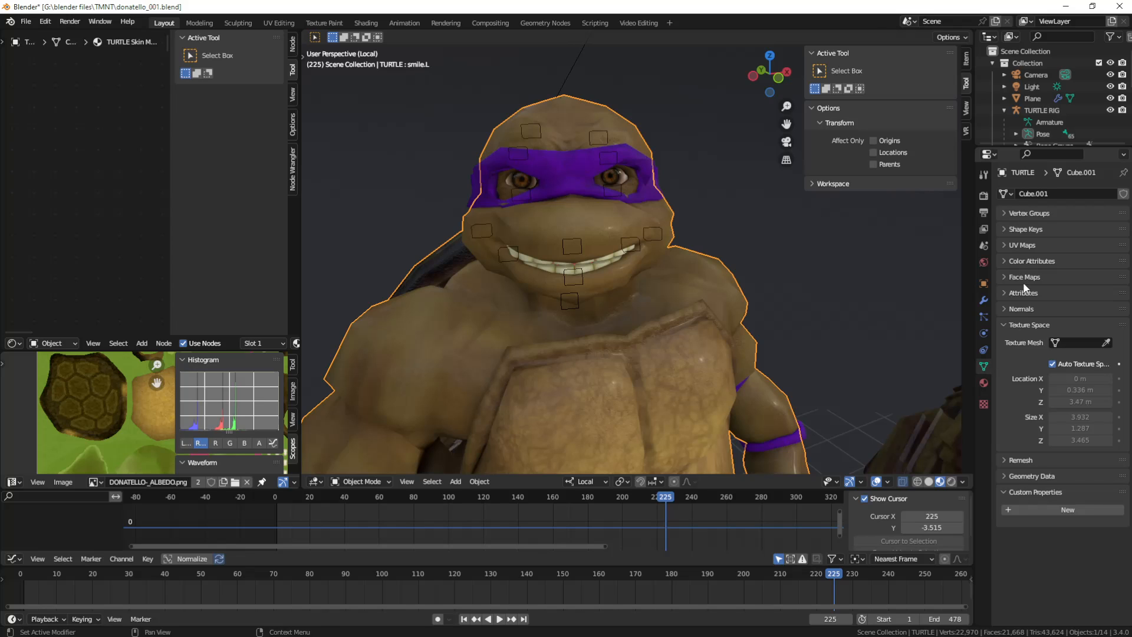
click(1025, 229)
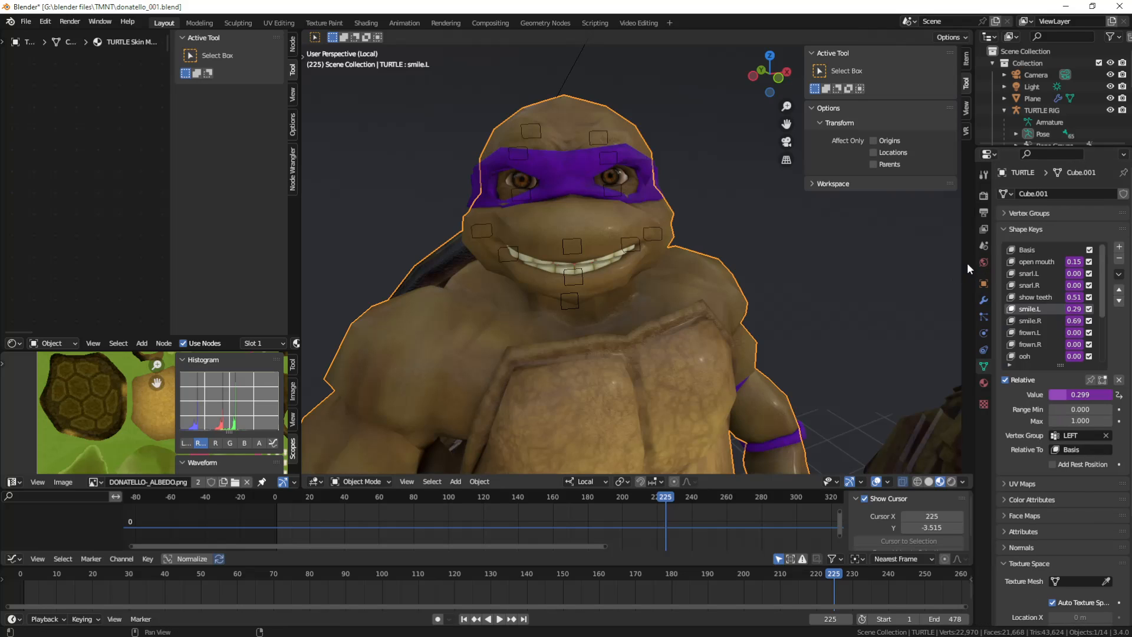
drag(974, 263, 877, 263)
middle_drag(561, 197, 619, 234)
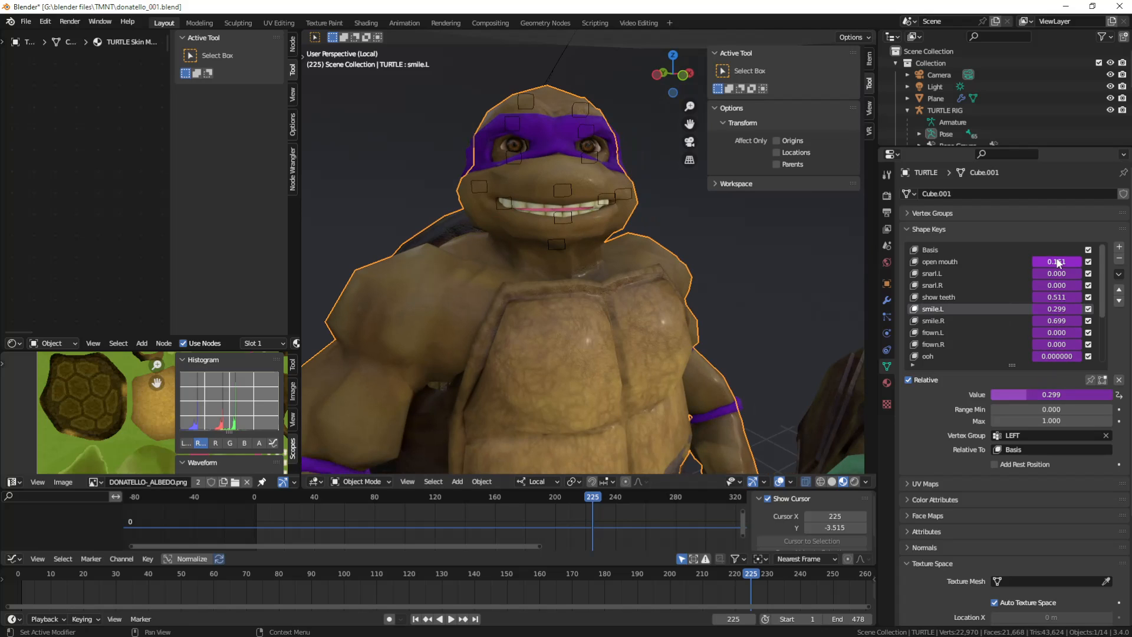
scroll(994, 318, down, 6)
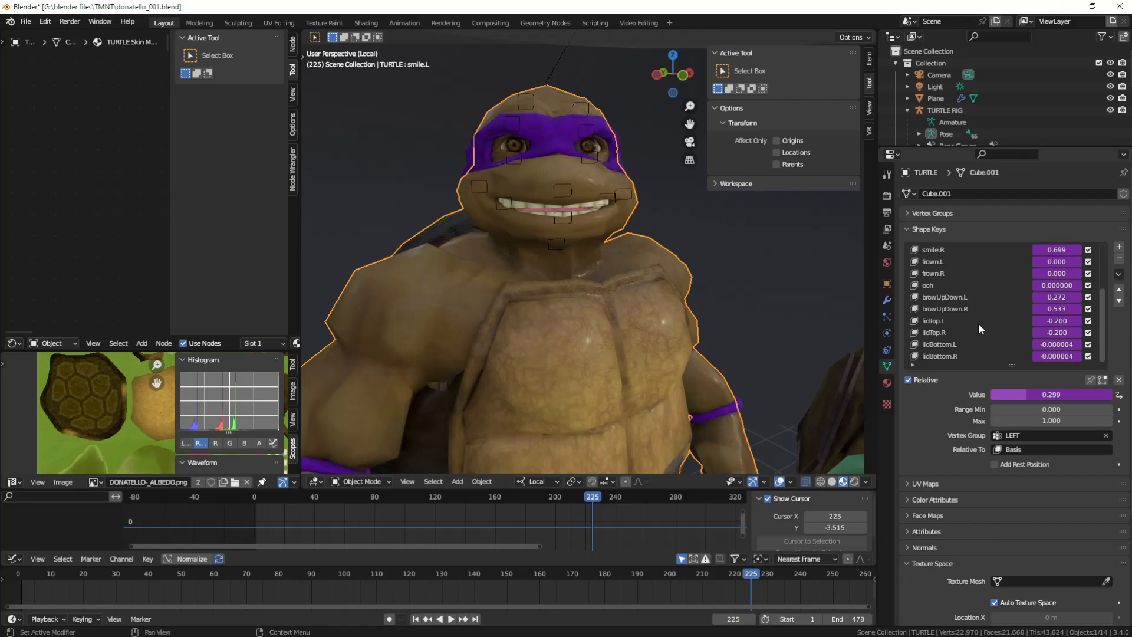
Try deleting the driver from the "ooh" shape key, and undo the deletion.
scroll(978, 323, up, 1)
right_click(1056, 298)
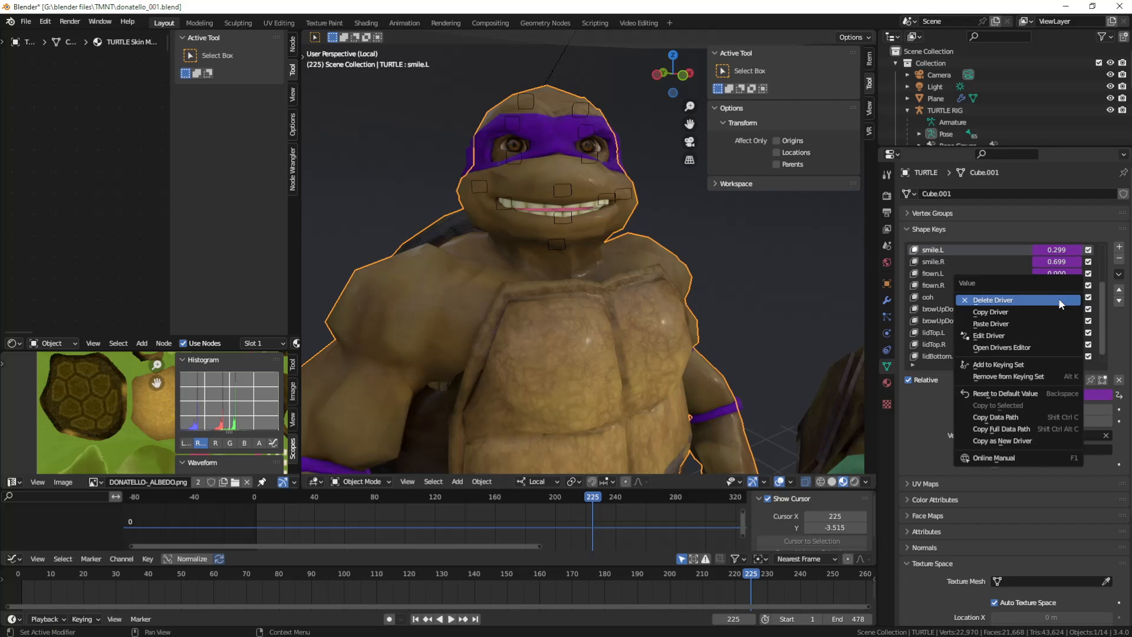
click(1056, 298)
mouse_move(1044, 301)
mouse_down()
mouse_move(1096, 301)
mouse_move(1045, 300)
mouse_up()
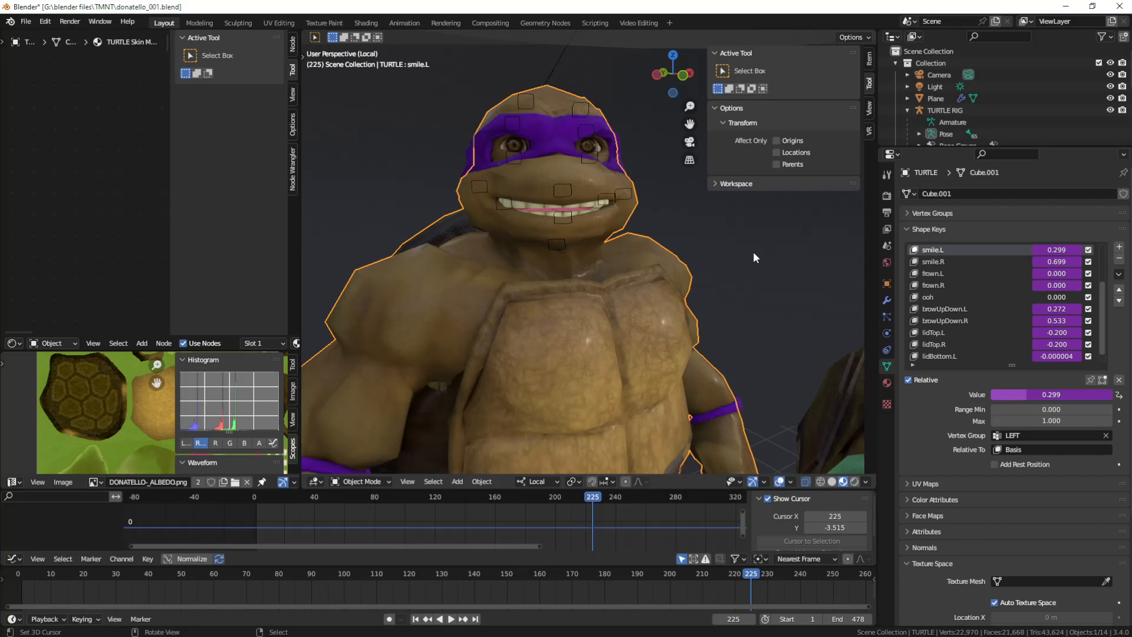
key(ctrl+z)
Test-move the outer control beside the turtle's left mouth corner and the liptop control, cancelling each move.
middle_drag(705, 246, 642, 239)
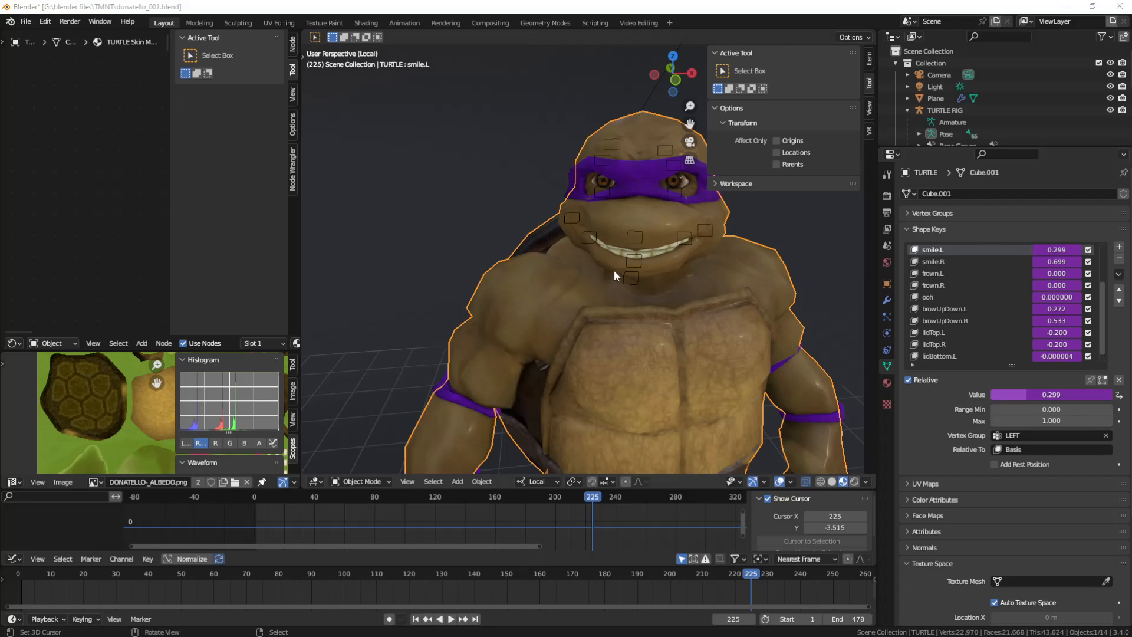
click(705, 230)
key(g)
key(Escape)
click(634, 237)
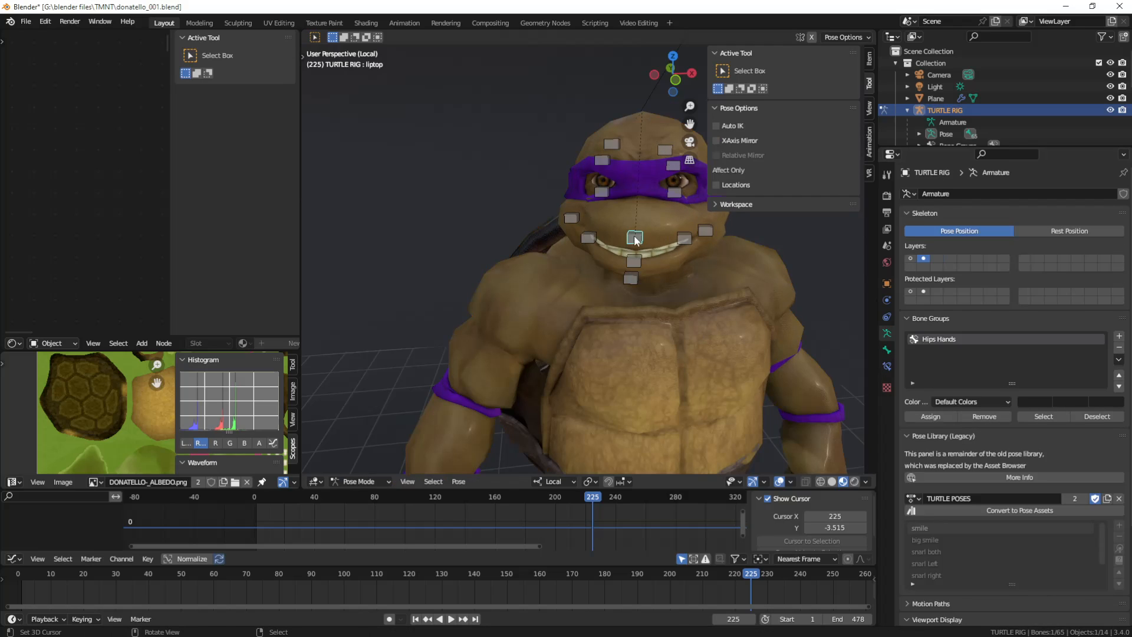
key(g)
right_click(634, 233)
Test-move the lower lip, chin and snarl.L facial controls one after another, cancelling each move.
right_click(634, 261)
key(g)
right_click(639, 265)
right_click(632, 280)
key(g)
right_click(588, 232)
right_click(585, 225)
key(g)
right_click(590, 235)
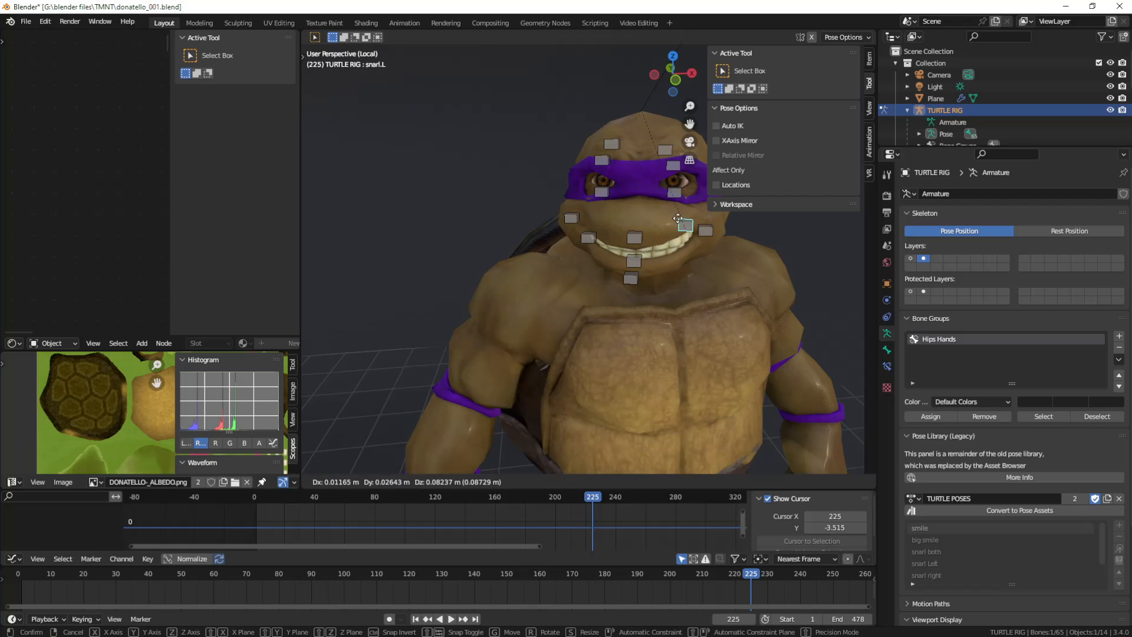
Test-move the eyelidTop.L, brow.R and brow.L controls one after another, cancelling each move.
right_click(672, 165)
key(g)
right_click(665, 152)
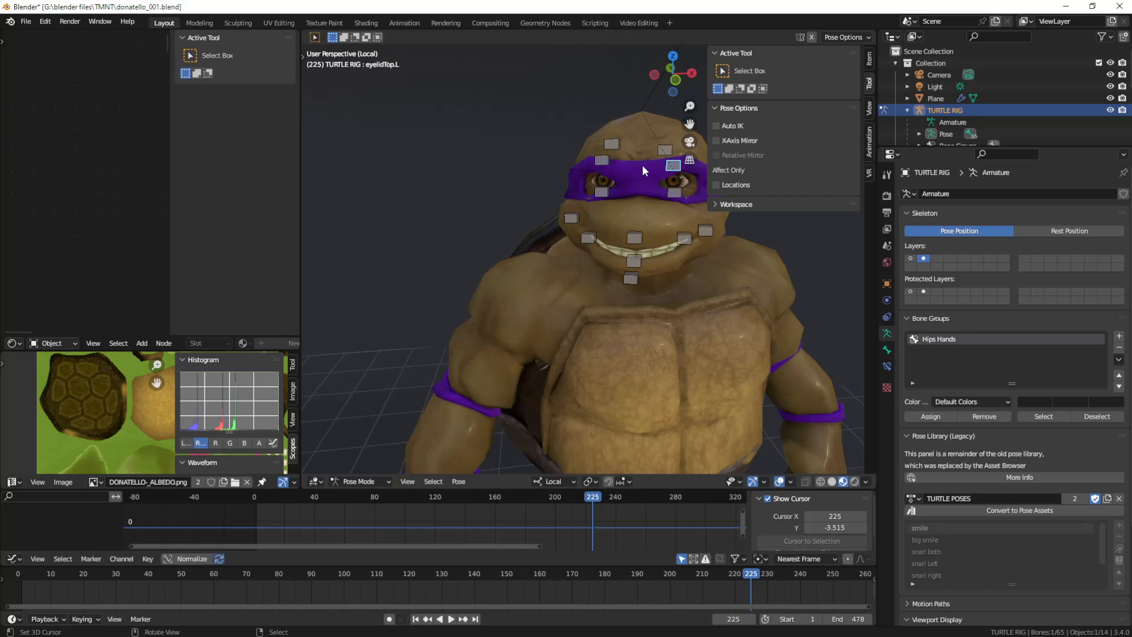
middle_drag(642, 164, 539, 204)
right_click(584, 187)
key(g)
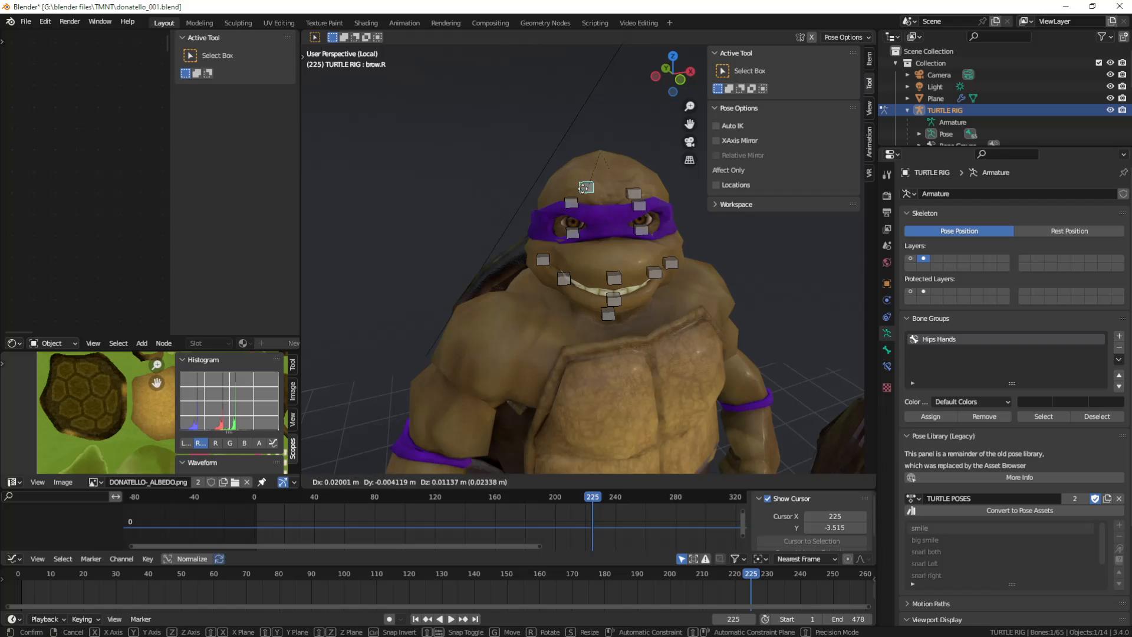
right_click(589, 185)
right_click(634, 194)
key(g)
right_click(622, 199)
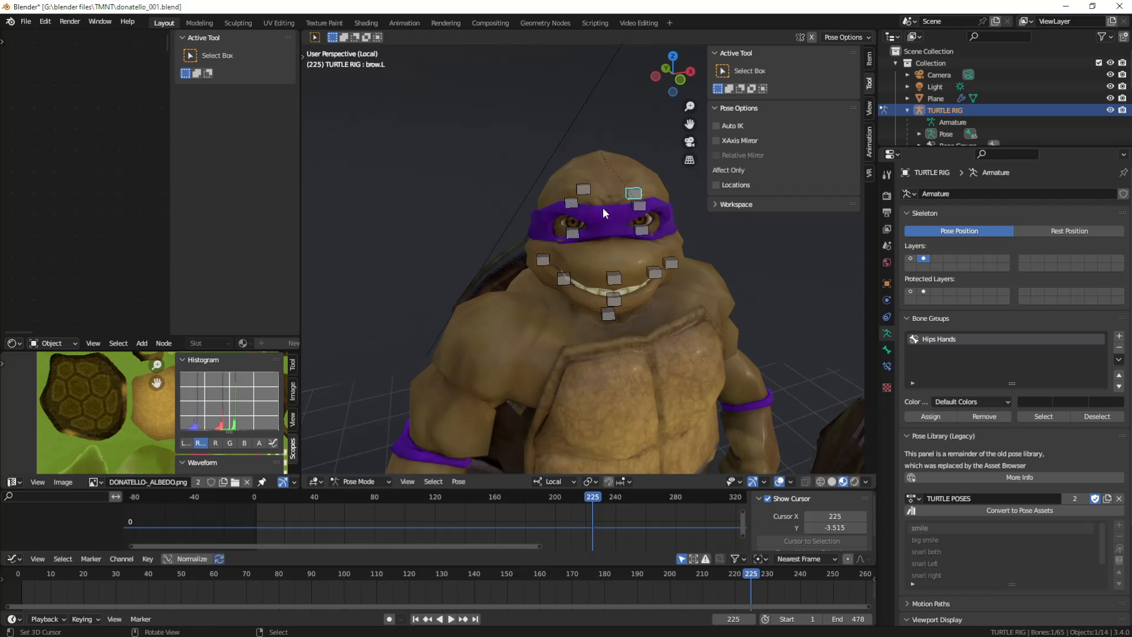
Test-move the eyelidTop.R and eyelidBottom.R controls around the turtle's right eye without keeping a new pose.
right_click(573, 206)
key(g)
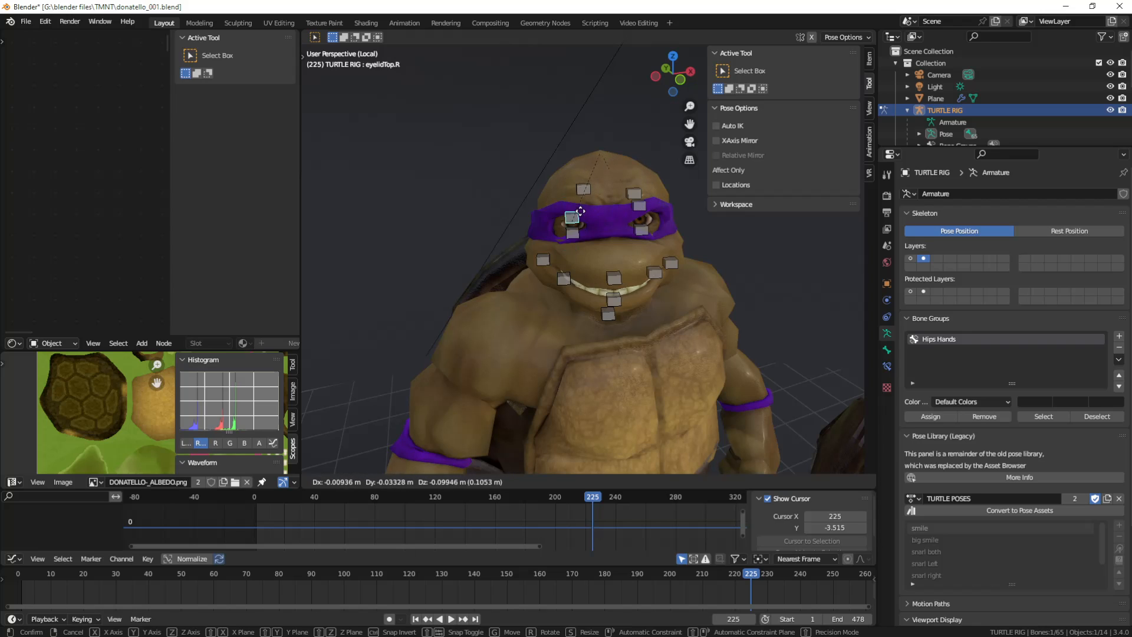
right_click(581, 212)
middle_drag(583, 215, 507, 307)
right_click(668, 212)
key(g)
right_click(672, 214)
scroll(674, 224, up, 5)
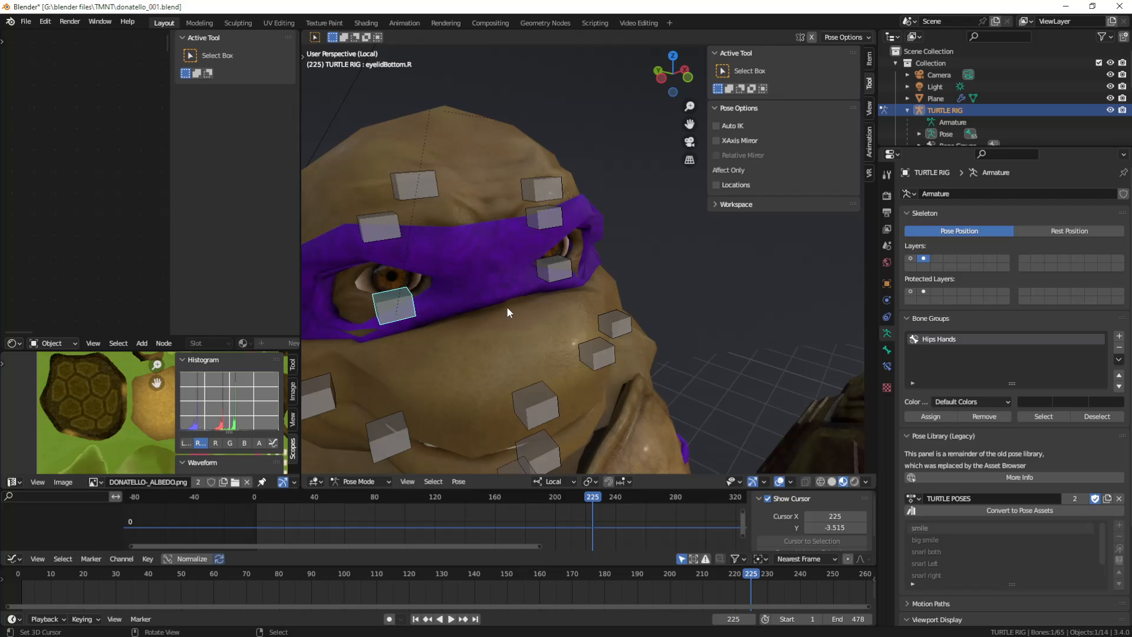
key(g)
click(511, 297)
scroll(519, 299, down, 8)
middle_drag(606, 293, 569, 260)
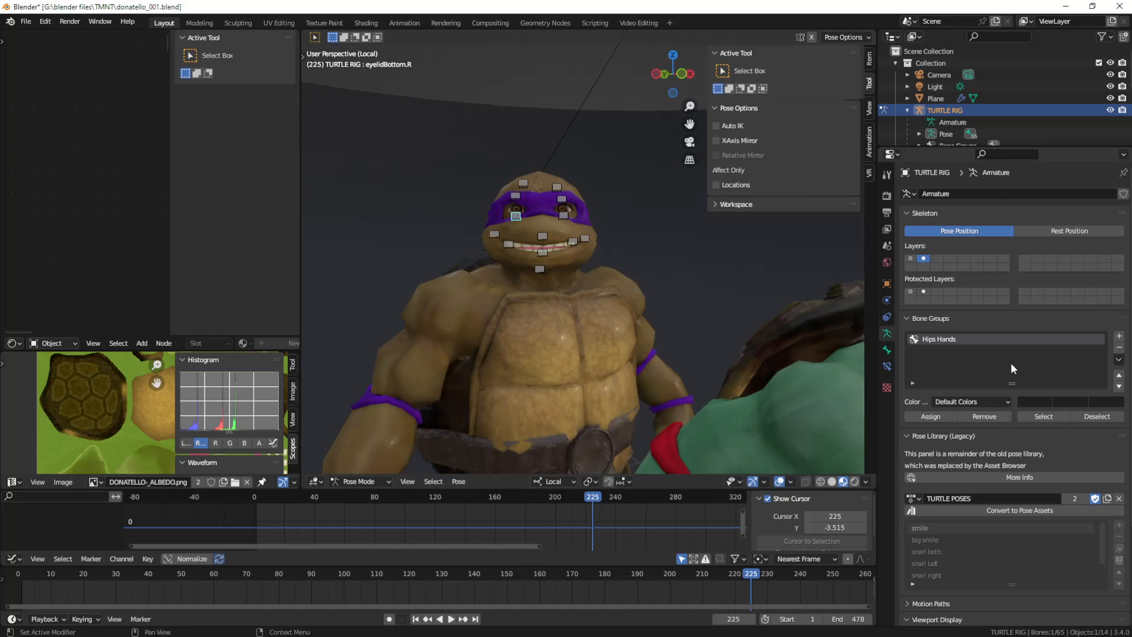
Reselect the purple-masked turtle's body mesh and look through its mesh and object properties and the World's TURTLE custom properties.
click(632, 285)
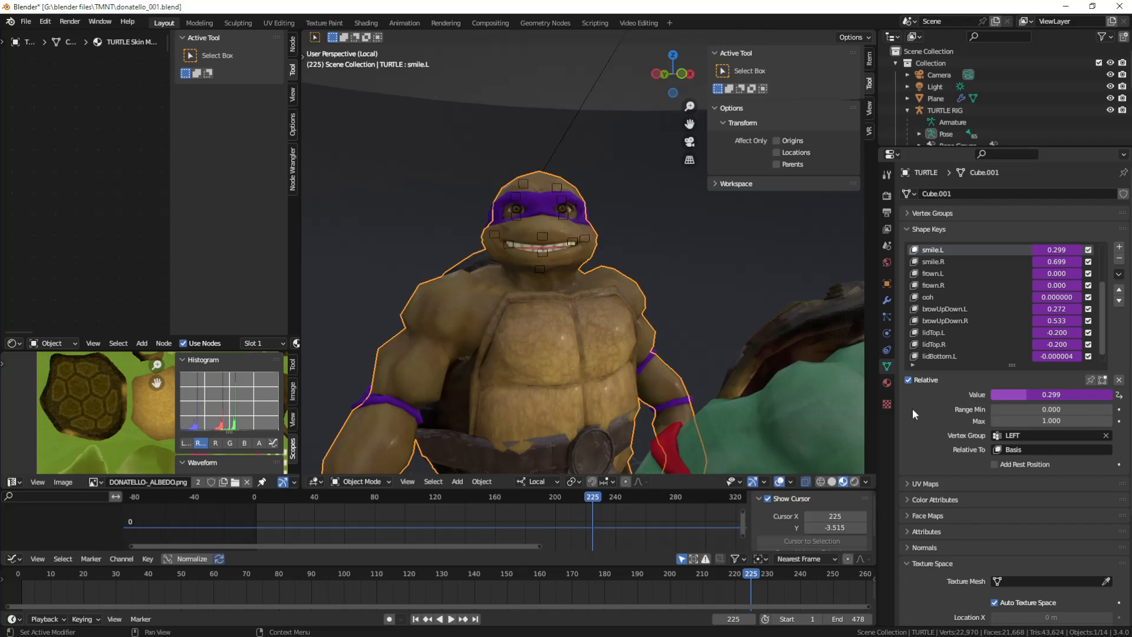
scroll(941, 454, down, 6)
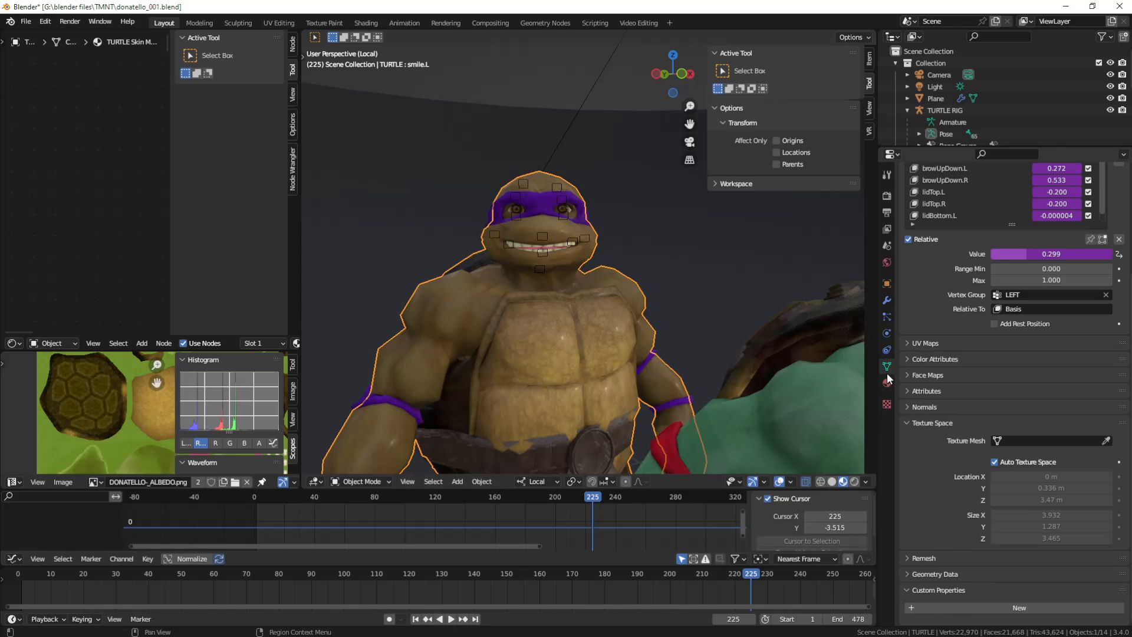
click(887, 284)
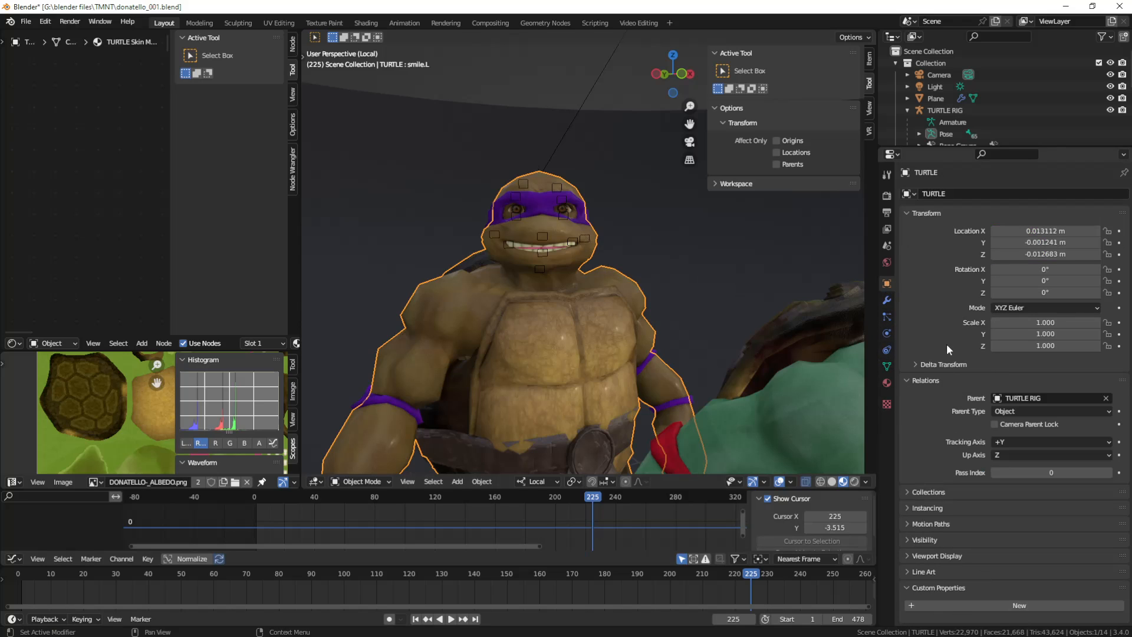
click(888, 263)
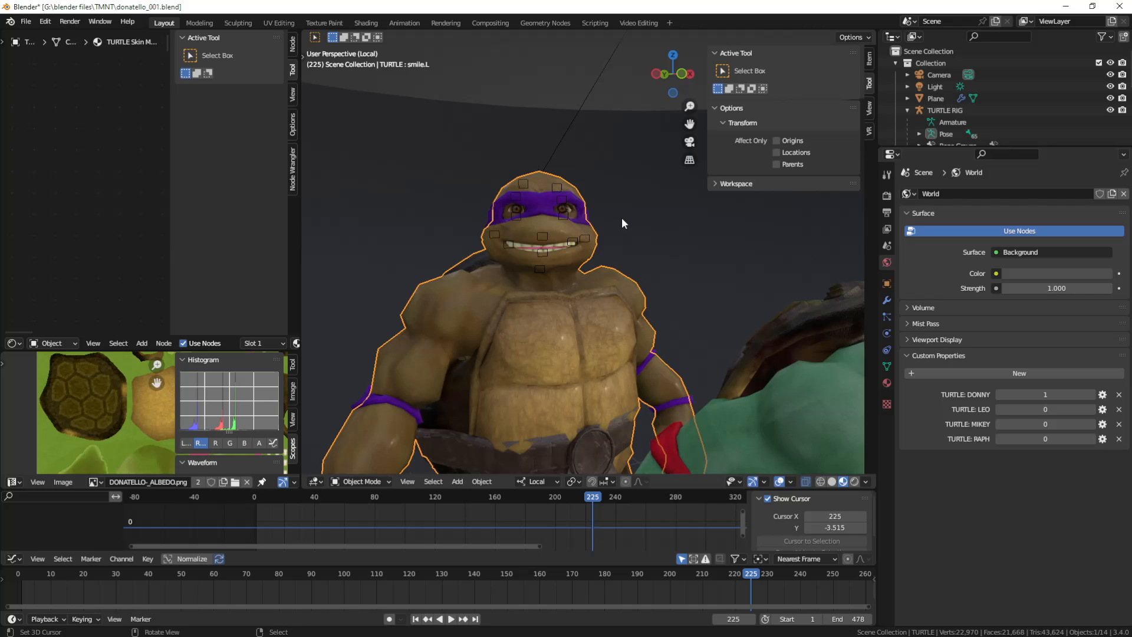
Select the body mesh of the red-masked turtle standing beside the purple-masked one.
middle_drag(621, 217, 641, 222)
scroll(640, 221, down, 6)
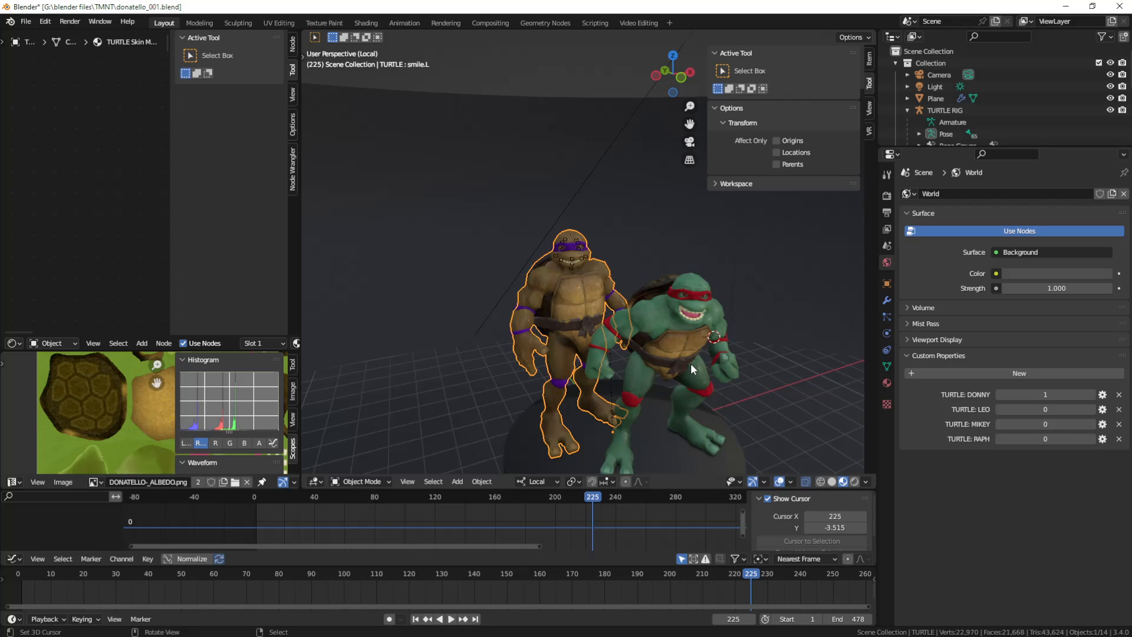
shift+middle_drag(655, 360, 601, 331)
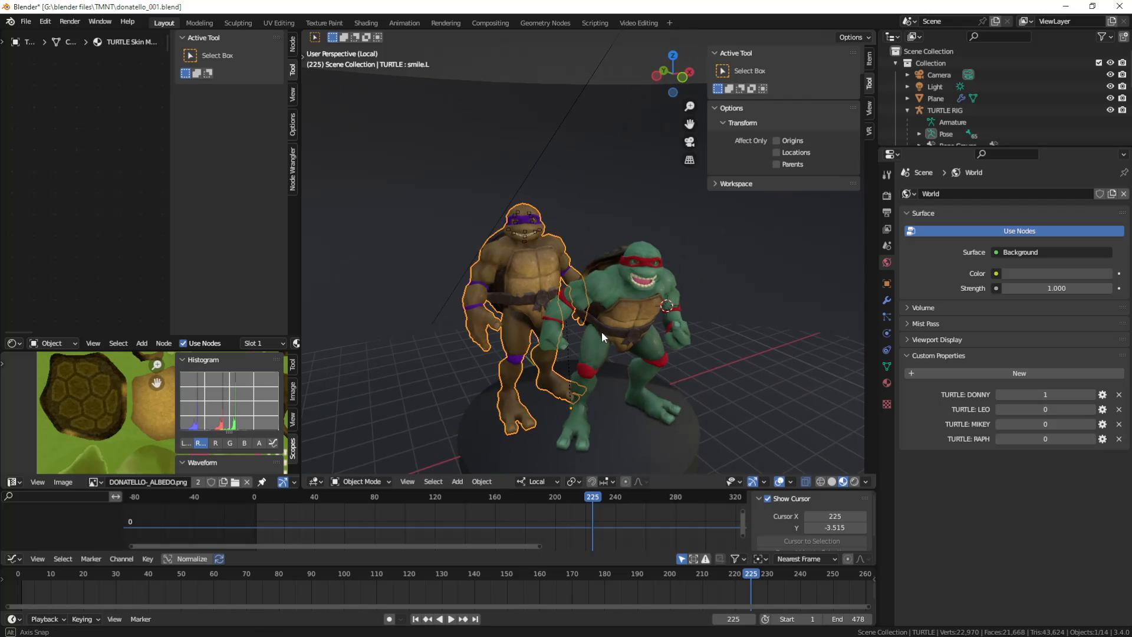
click(621, 284)
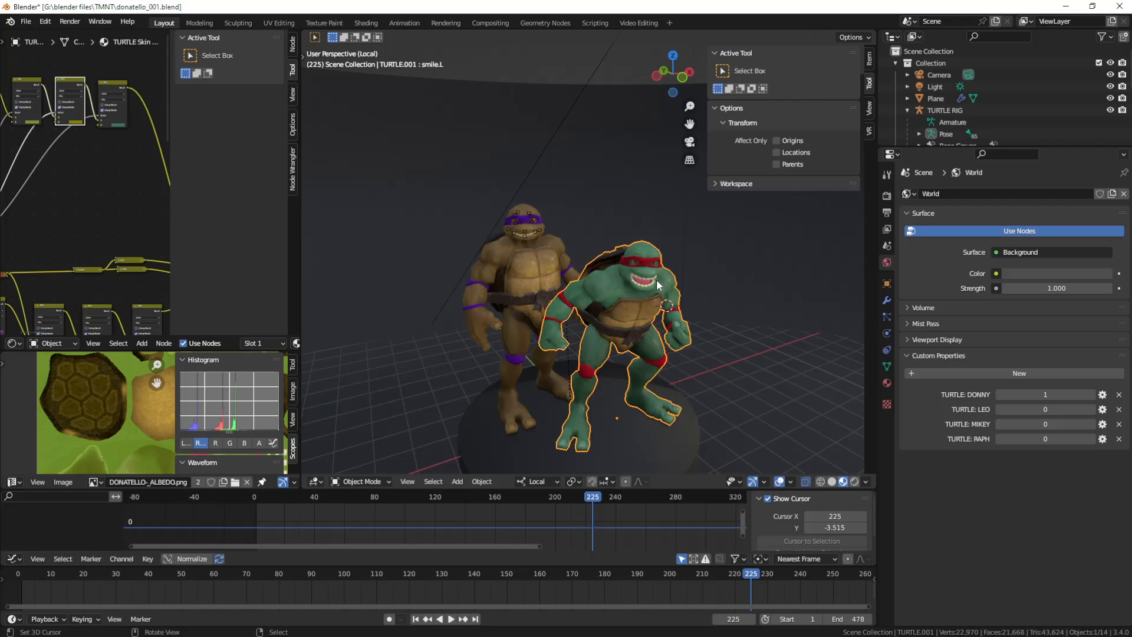
Save a copy of the file as donatello_001c.blend in the TMNT folder.
click(27, 21)
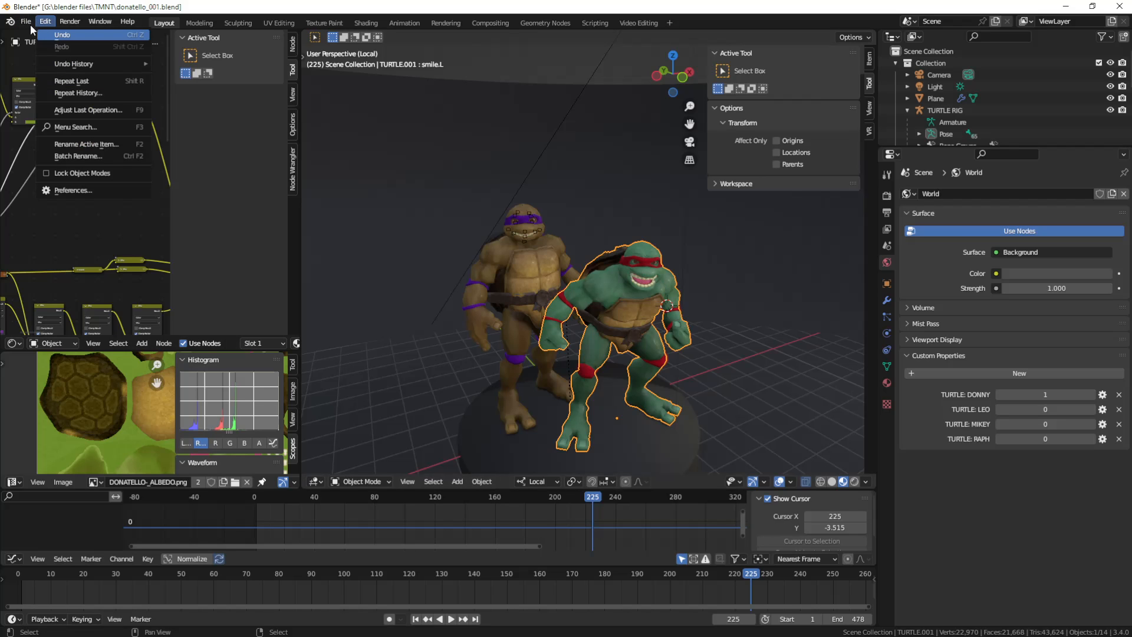
click(47, 122)
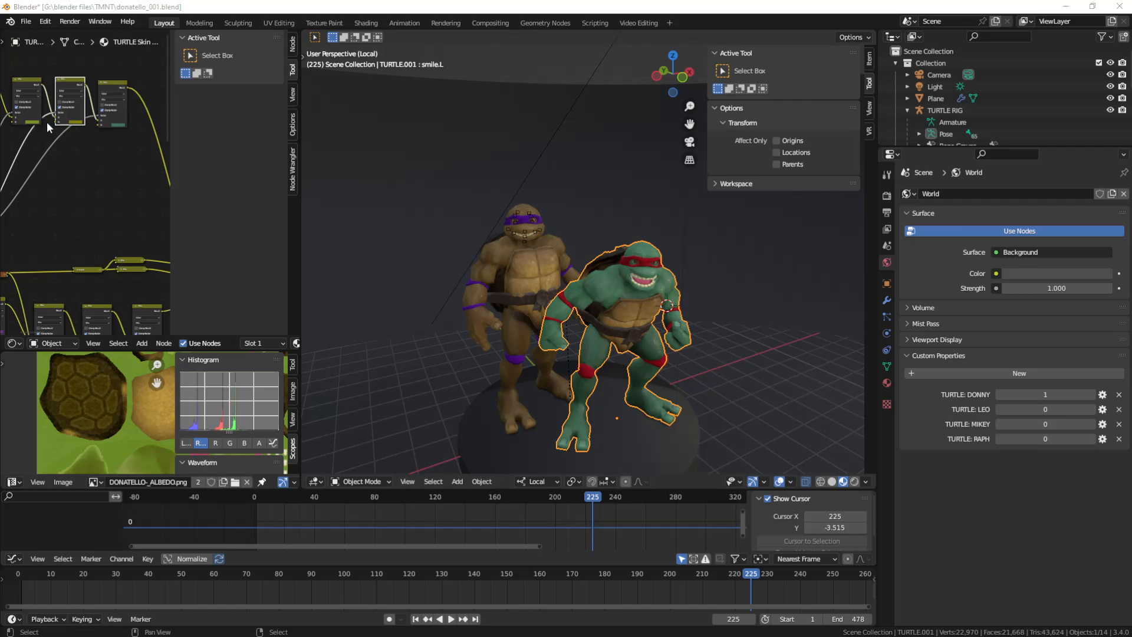
click(306, 521)
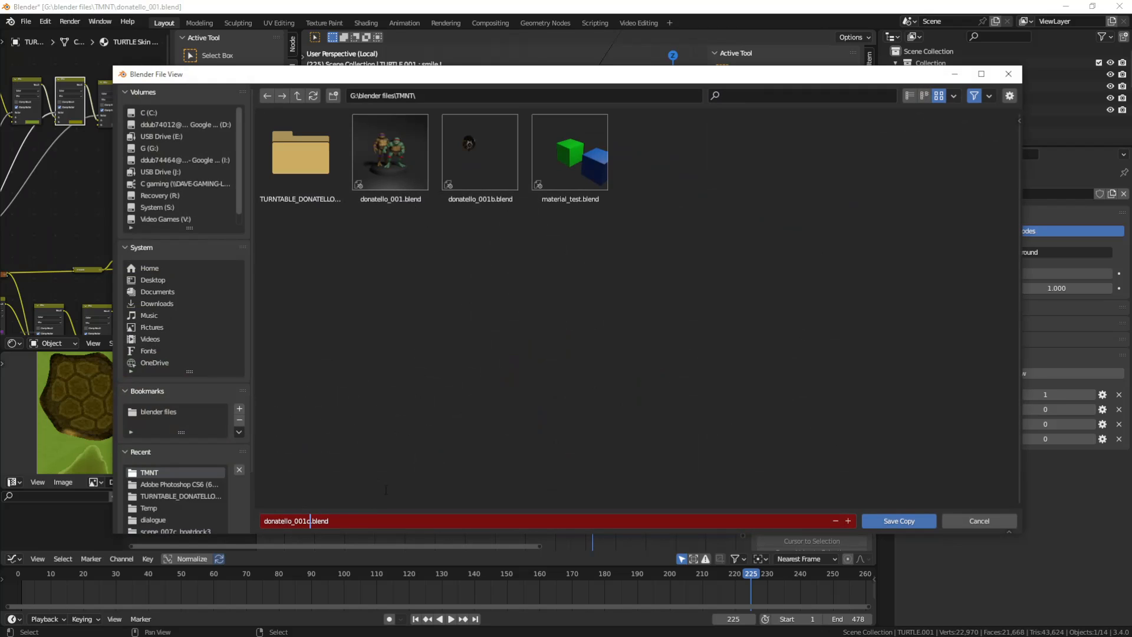
click(899, 521)
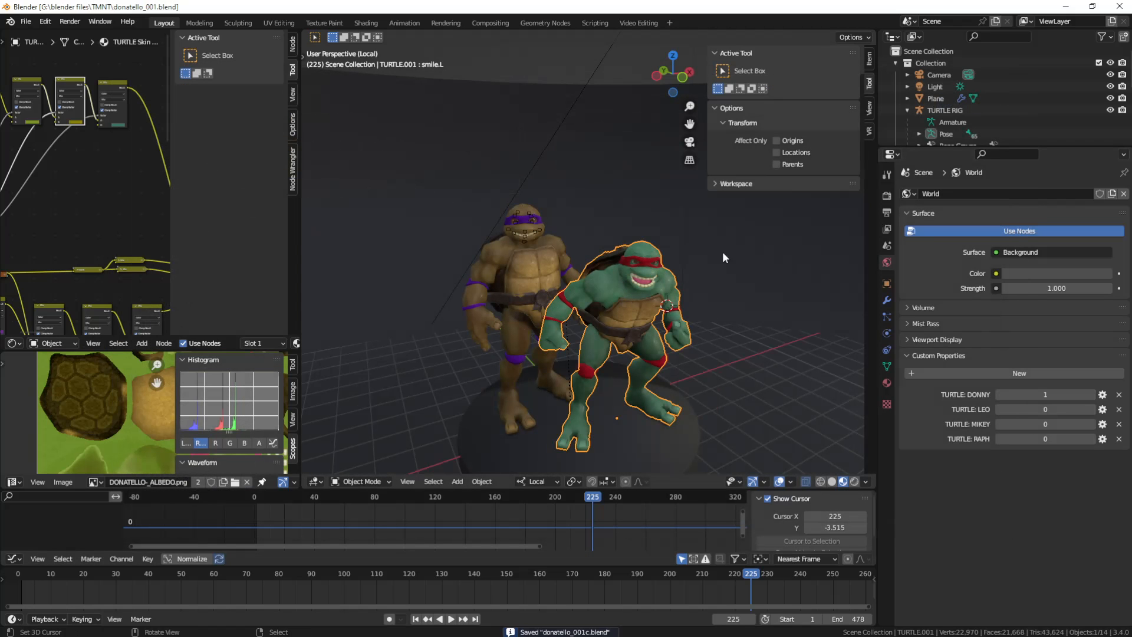
Unhide TURTLE RIG.001, change it from Pose Mode to Object Mode and delete it.
drag(949, 149, 946, 284)
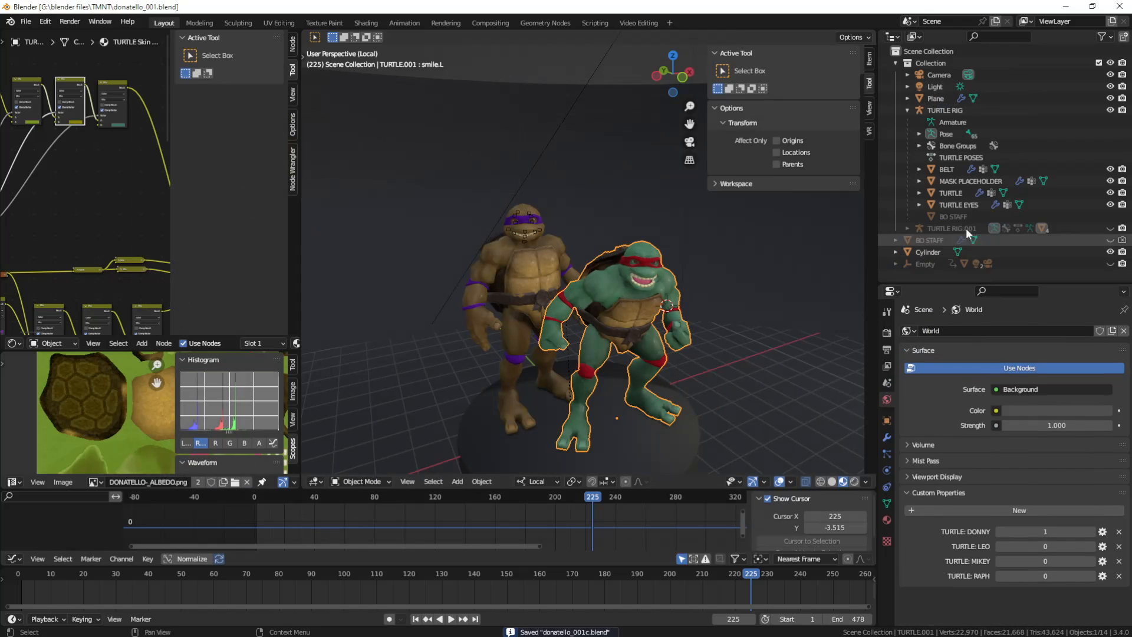
click(935, 228)
click(1110, 229)
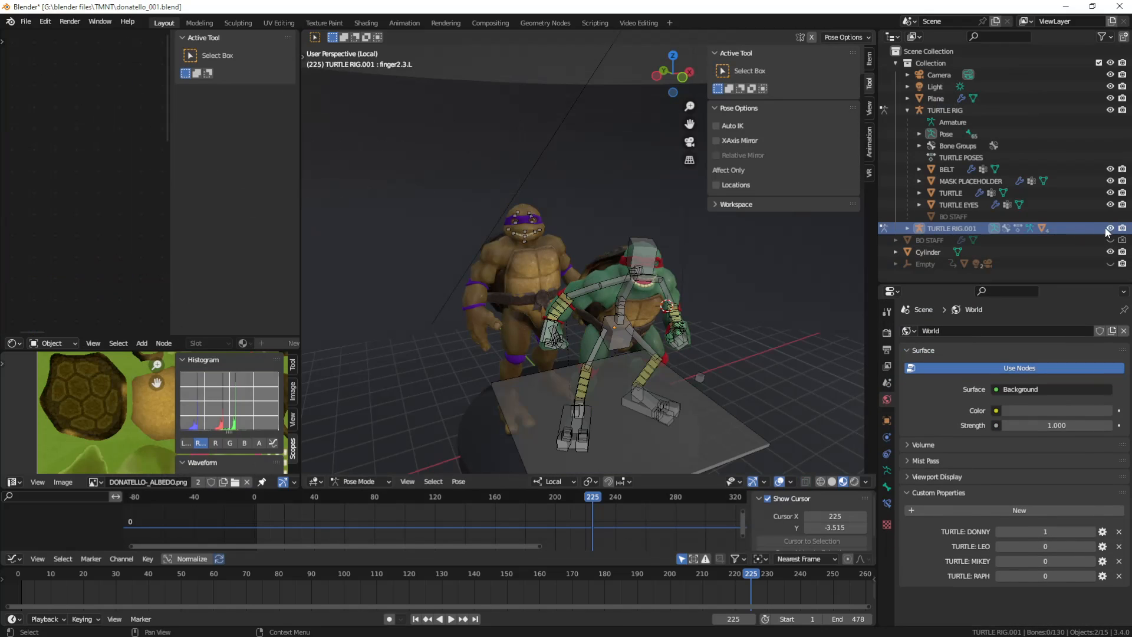
click(348, 482)
click(360, 469)
right_click(643, 264)
key(Delete)
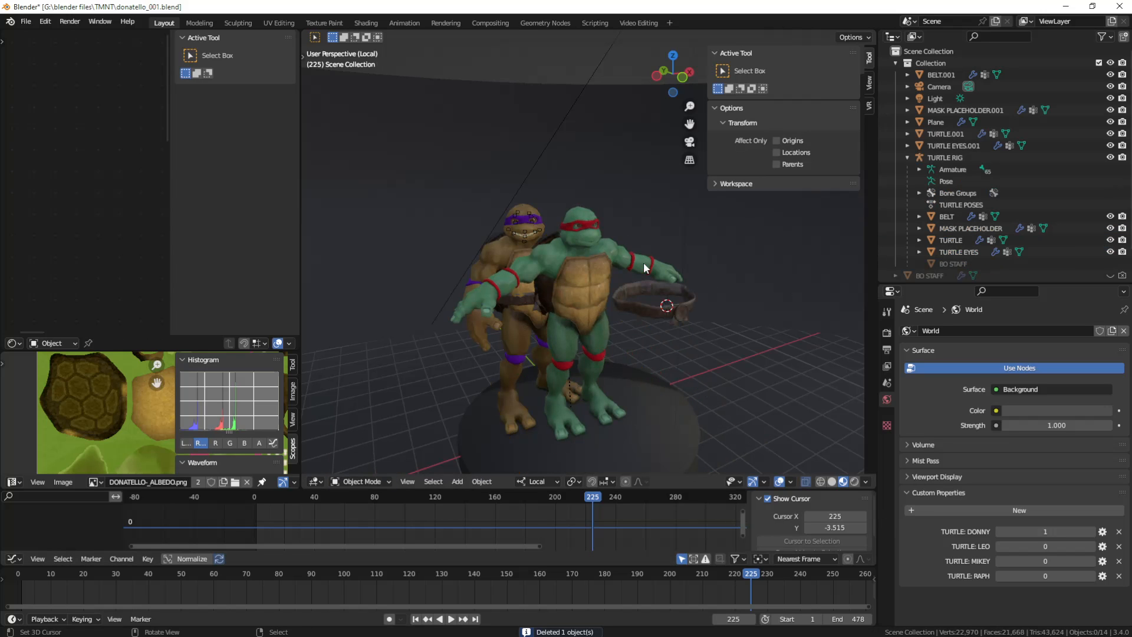
Delete the red-masked turtle's leftover body, mask, eyes and belt meshes.
right_click(642, 261)
key(Delete)
right_click(586, 225)
key(Delete)
right_click(585, 225)
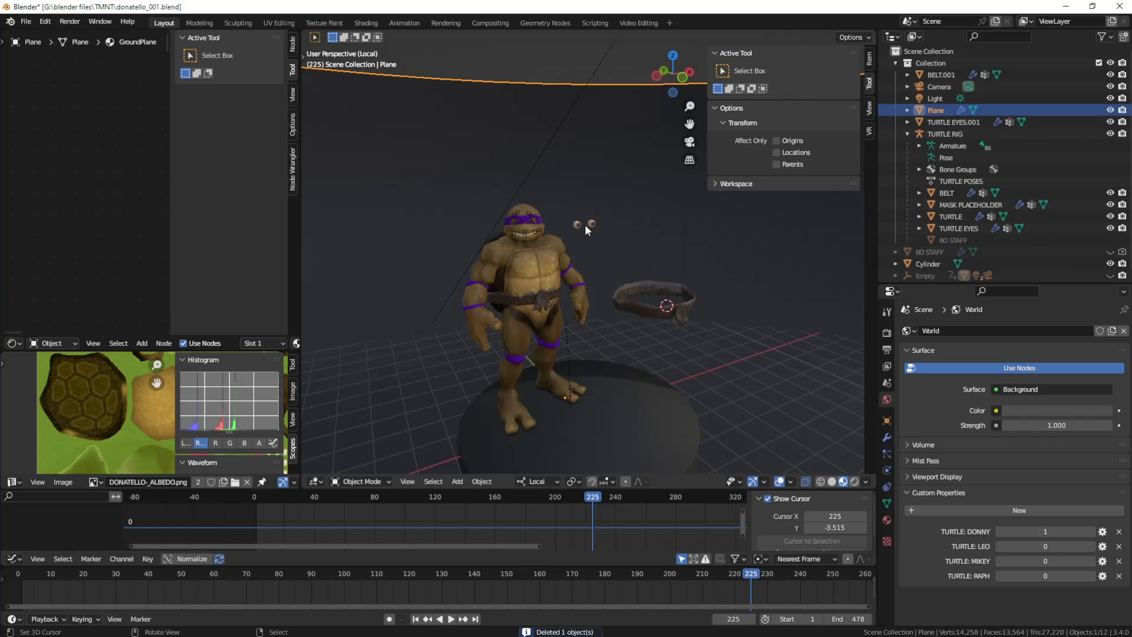
right_click(589, 224)
key(Delete)
right_click(632, 289)
key(Delete)
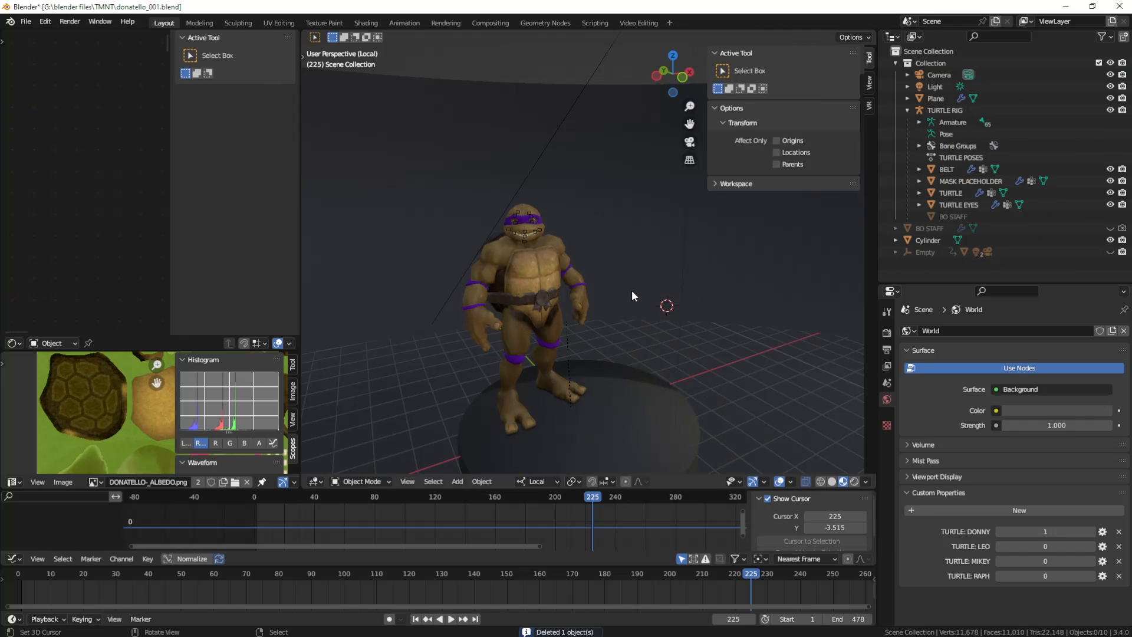
Show the BO STAFF object to examine it beside the turtle, and hide it again.
middle_drag(632, 289, 584, 364)
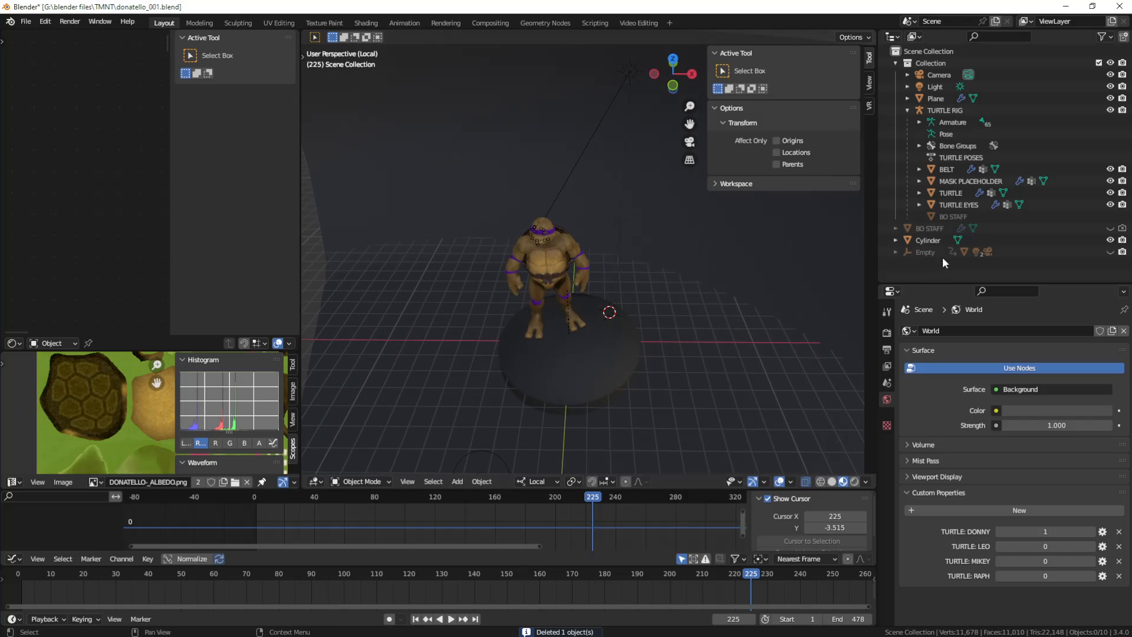
click(952, 214)
right_click(1095, 215)
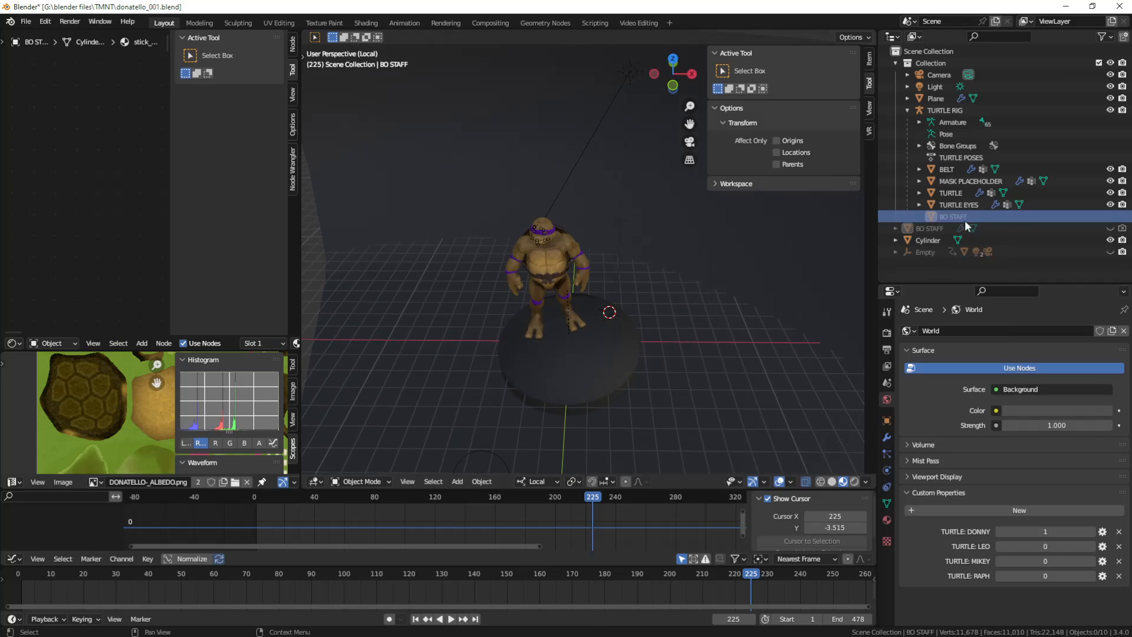
click(1067, 227)
click(1111, 228)
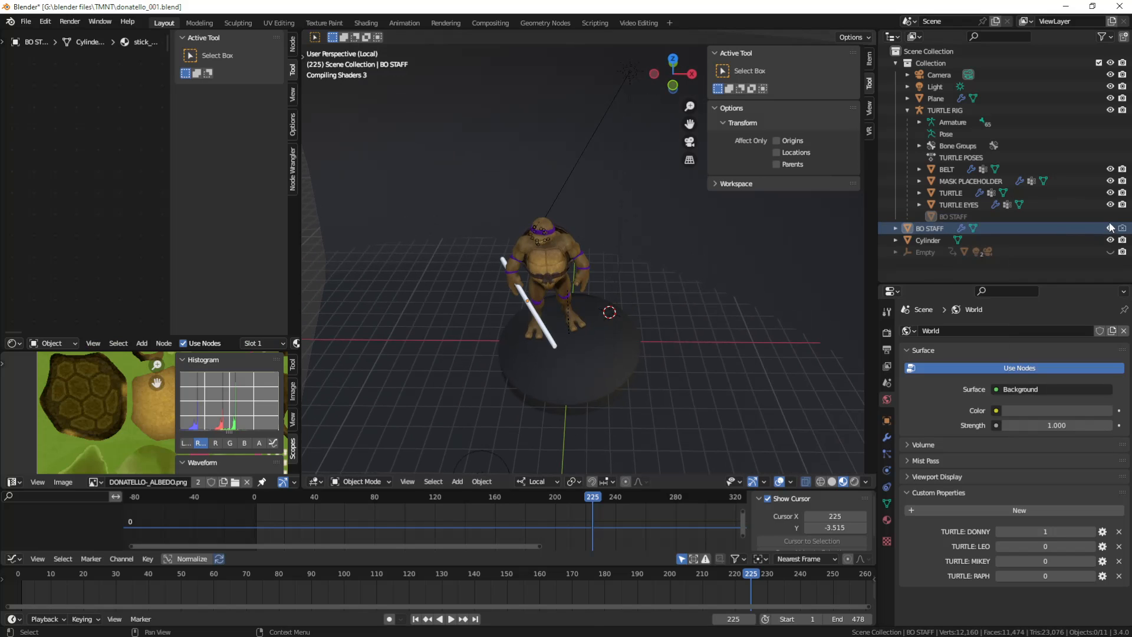
click(1110, 227)
middle_drag(526, 349, 593, 315)
click(1111, 230)
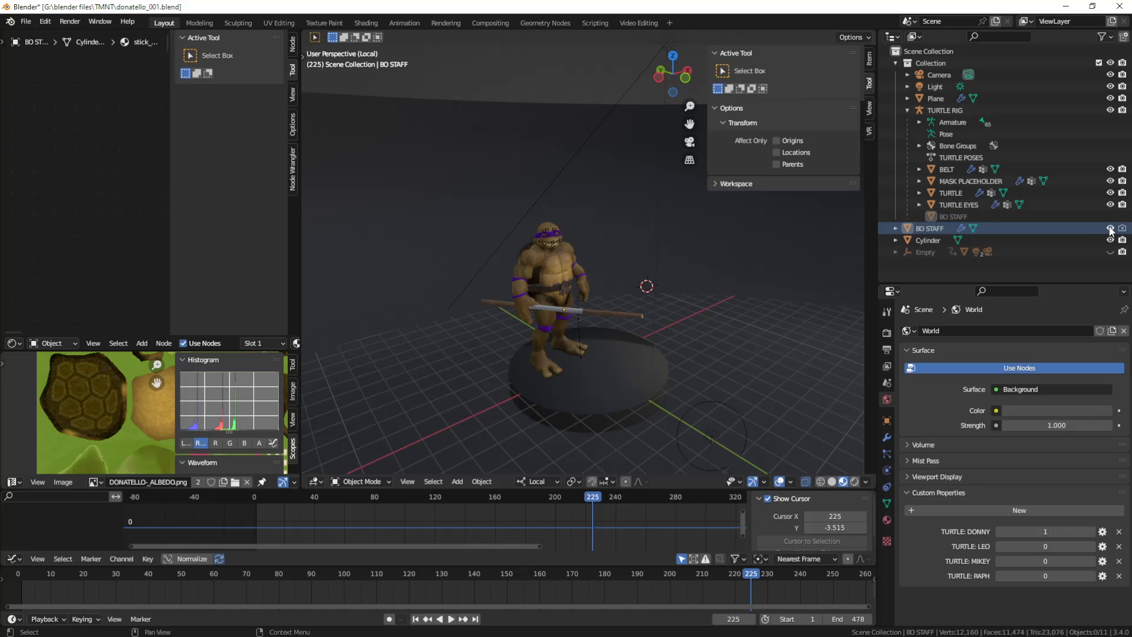
scroll(553, 384, up, 4)
scroll(553, 383, down, 2)
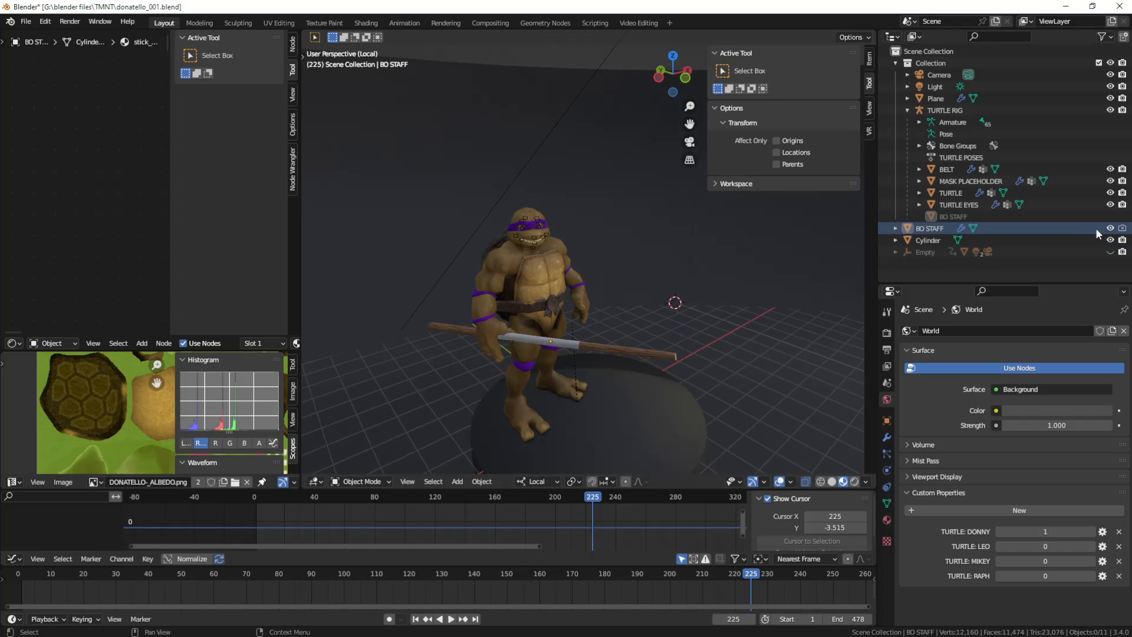
click(1110, 228)
Hide TURTLE RIG in the viewport, leaving the purple-masked turtle's meshes displayed.
shift+middle_drag(545, 303, 572, 269)
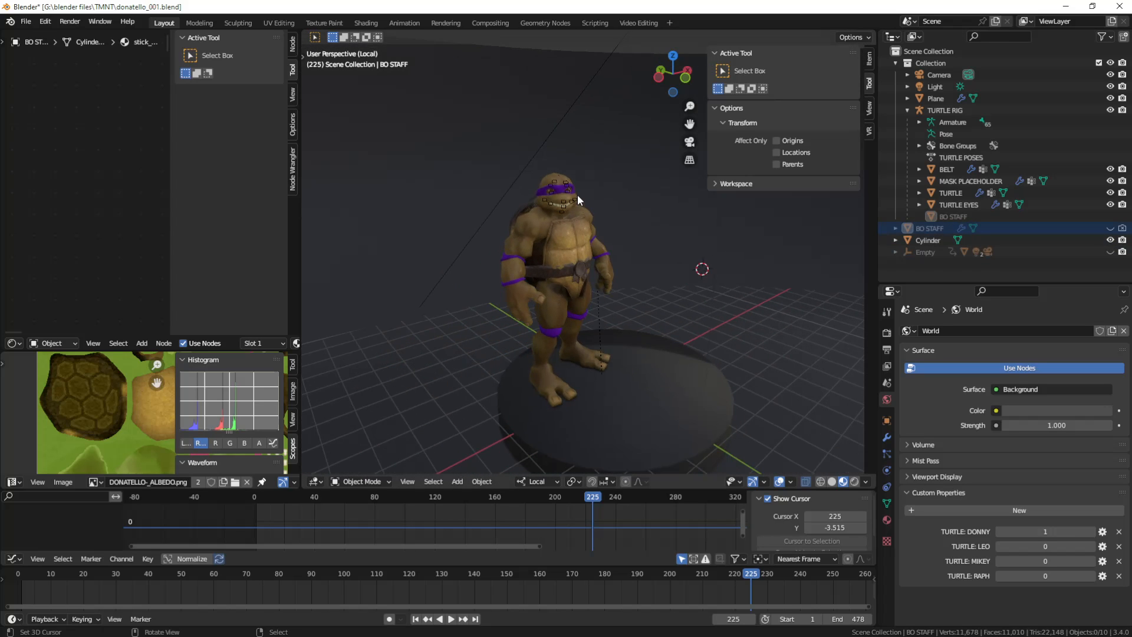
click(1110, 110)
scroll(558, 263, up, 2)
mouse_move(620, 275)
middle_down()
mouse_move(497, 280)
mouse_move(628, 277)
mouse_move(596, 298)
mouse_move(599, 281)
middle_up()
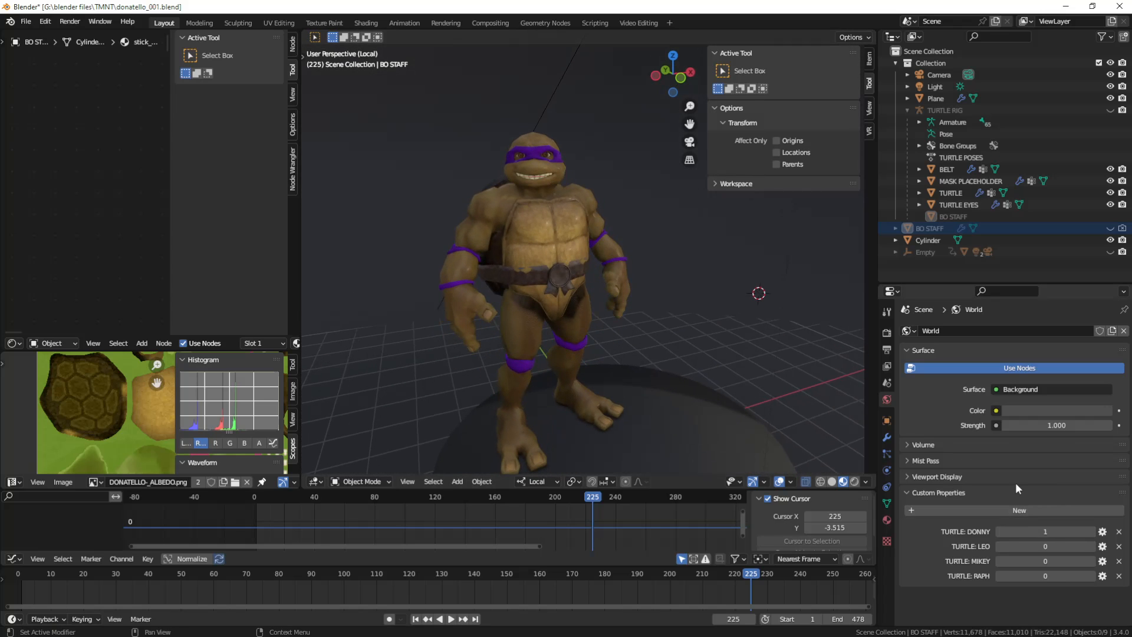
Widen the Shader Editor area and select the turtle's body to display its TURTLE Skin Material DONNY nodes.
drag(301, 306, 448, 305)
click(11, 344)
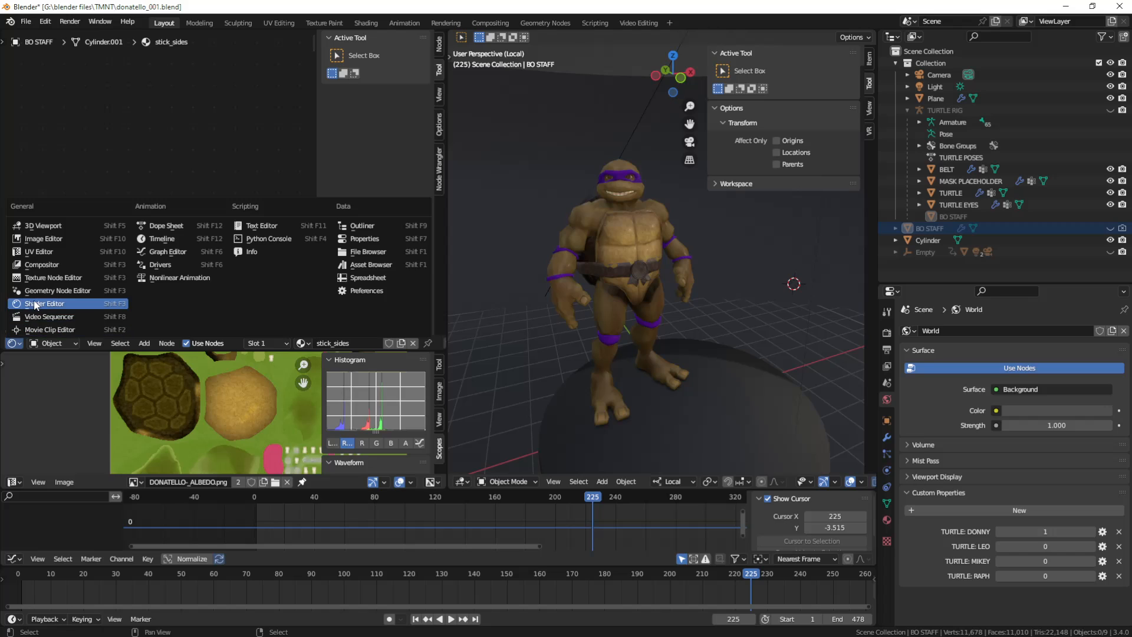
click(38, 305)
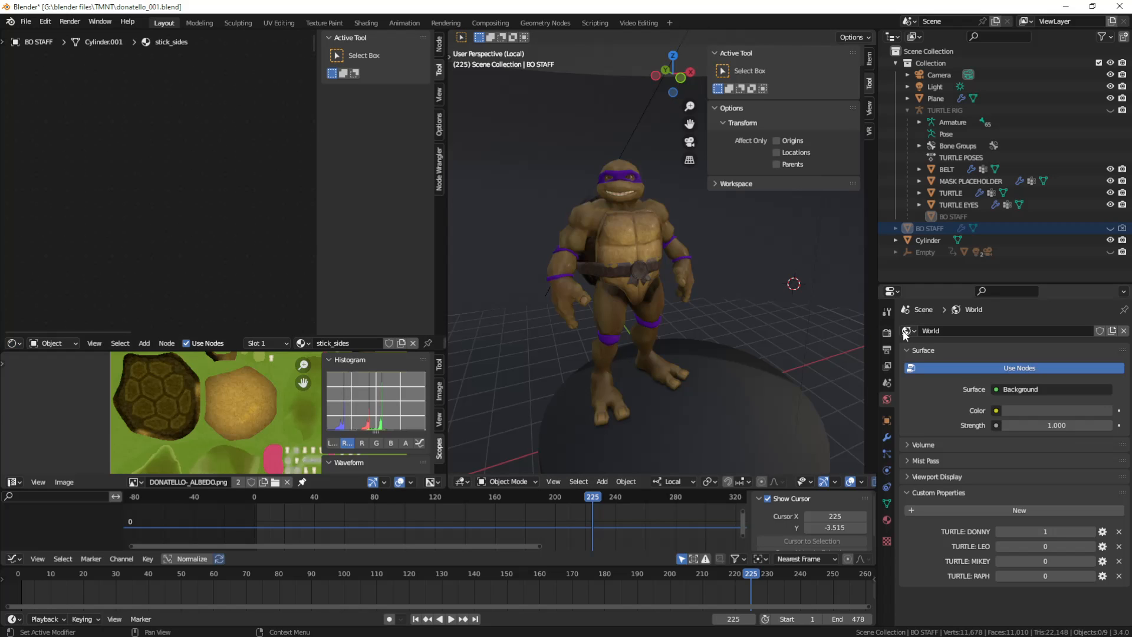
click(634, 262)
scroll(218, 232, up, 5)
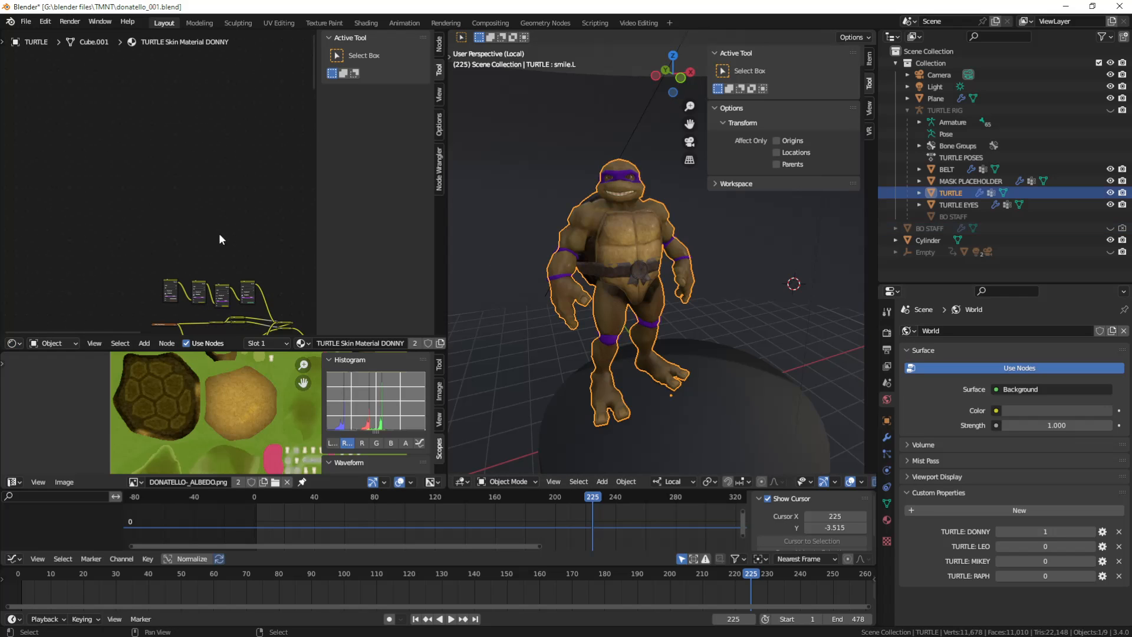
Examine the skin material's texture nodes and compare them with the shading on the turtle's face, chest and belt.
middle_drag(176, 164, 151, 136)
scroll(151, 189, up, 4)
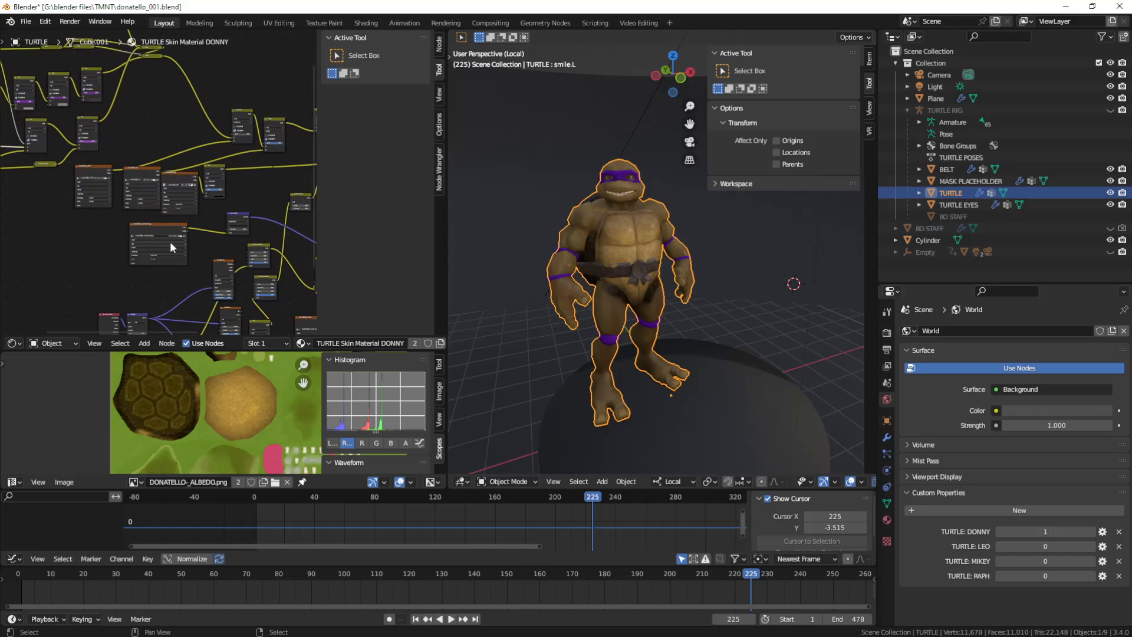
middle_drag(192, 259, 187, 206)
scroll(153, 171, up, 5)
scroll(153, 170, down, 2)
scroll(606, 214, up, 7)
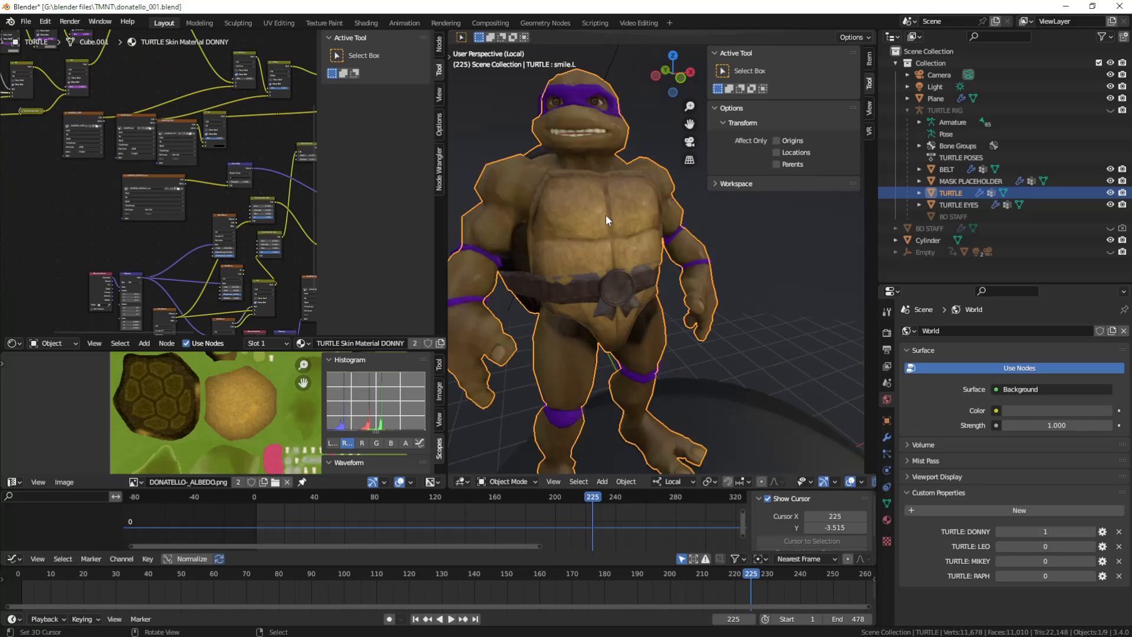
scroll(678, 340, up, 2)
scroll(677, 340, up, 2)
middle_drag(677, 339, 557, 331)
scroll(645, 293, down, 5)
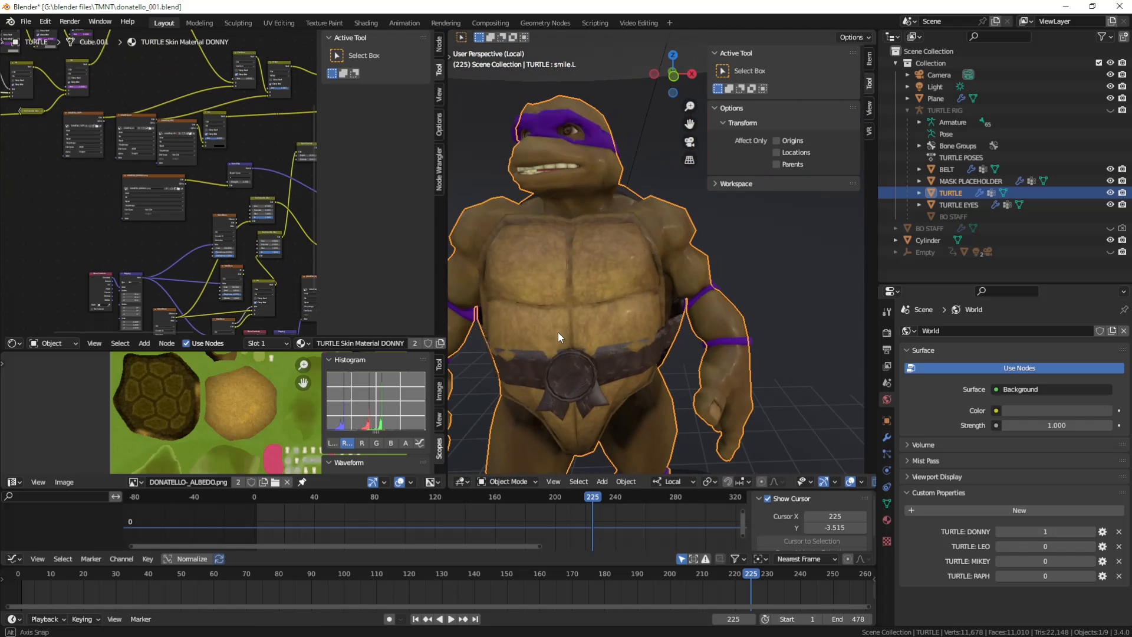
scroll(561, 324, down, 3)
scroll(161, 175, down, 2)
Expand the collapsed Color mix node where the skin material's chains of Mix nodes come together.
middle_drag(161, 175, 247, 198)
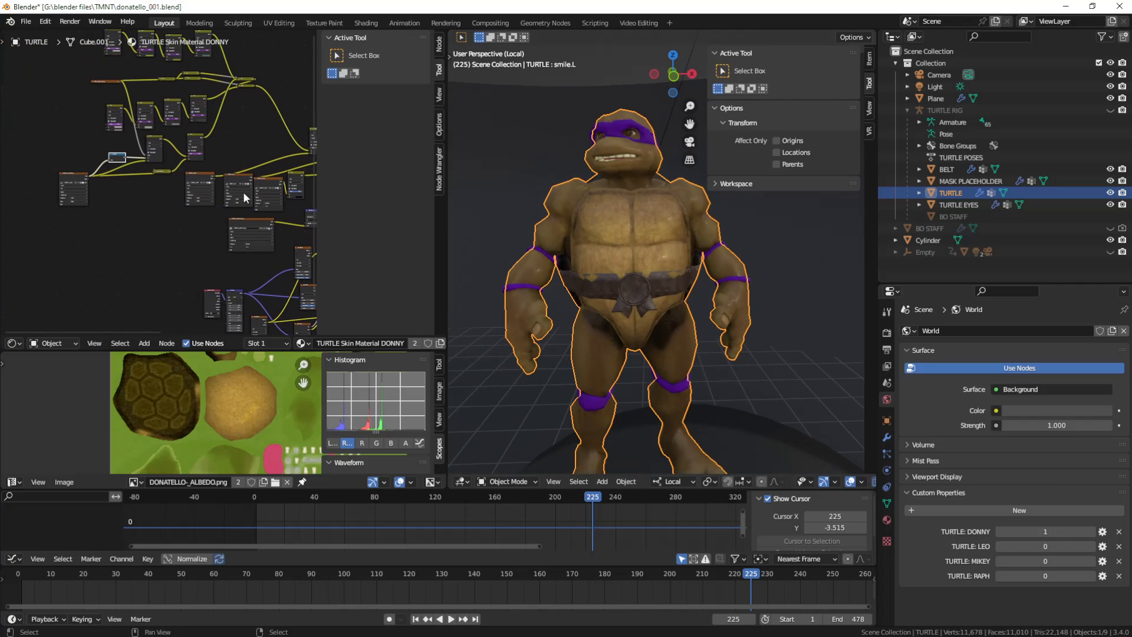
scroll(239, 264, up, 5)
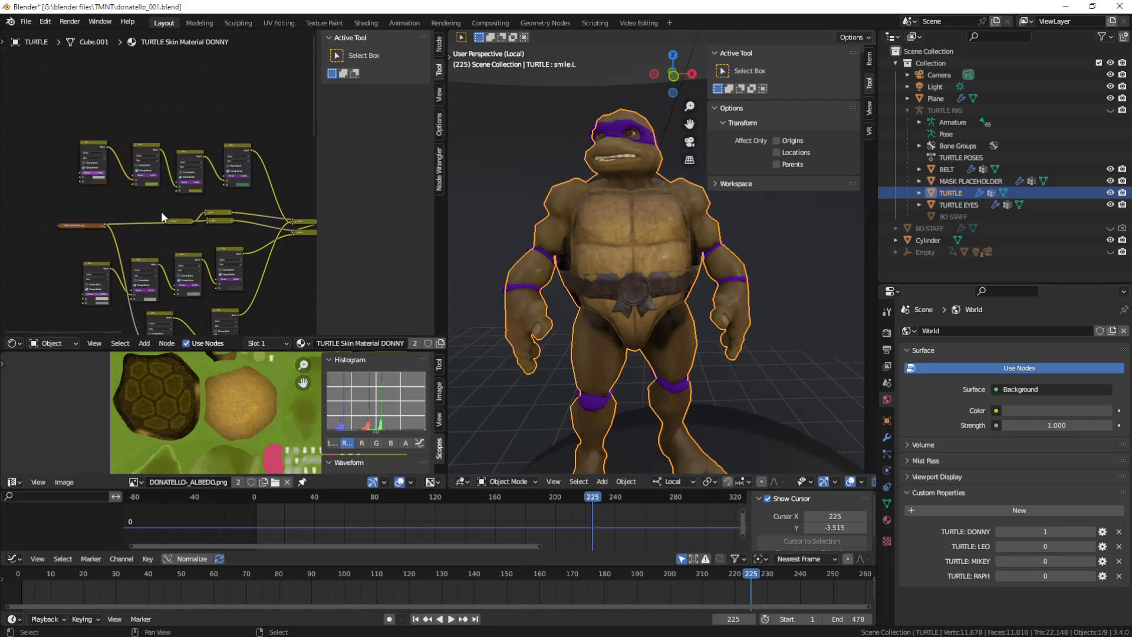
scroll(165, 217, down, 4)
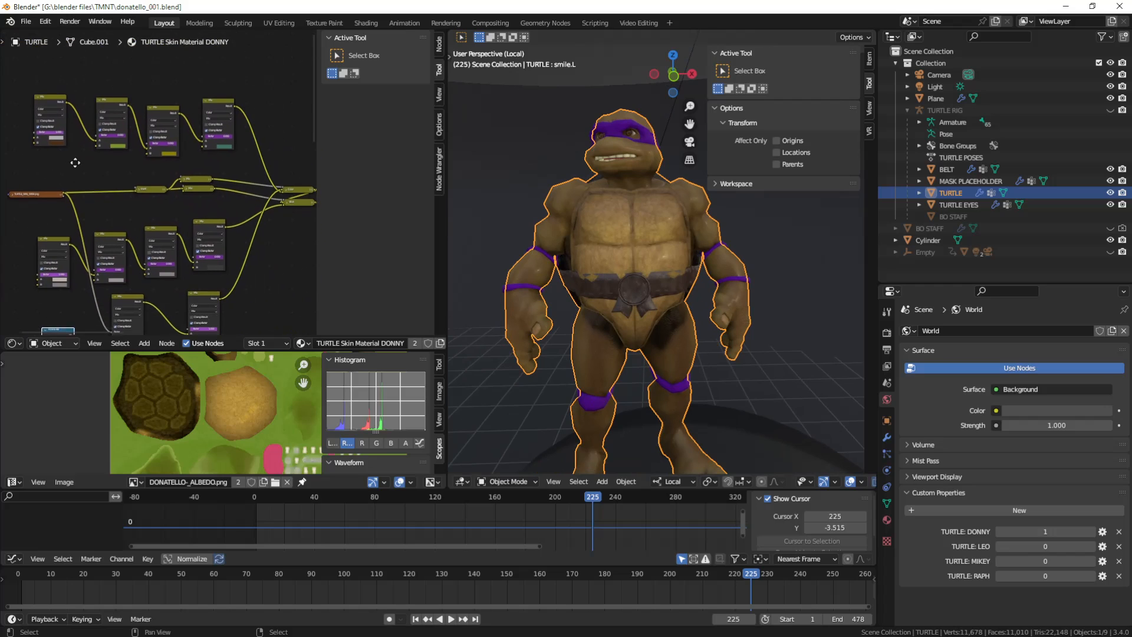
middle_drag(90, 197, 27, 181)
scroll(152, 173, up, 2)
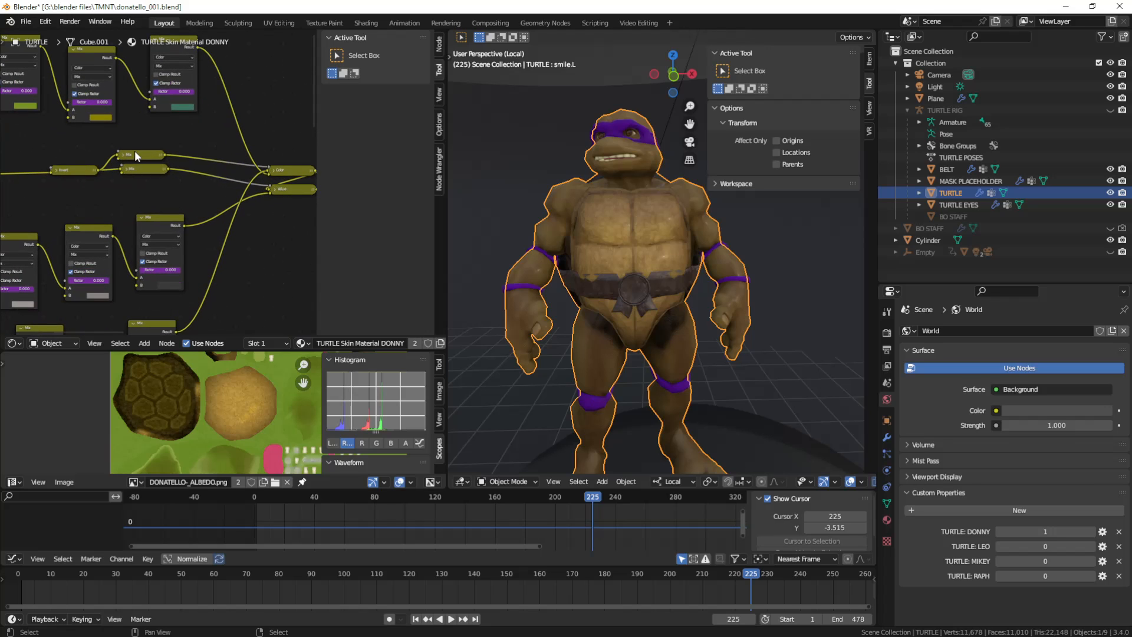
click(280, 171)
scroll(272, 203, down, 1)
middle_drag(271, 207, 256, 205)
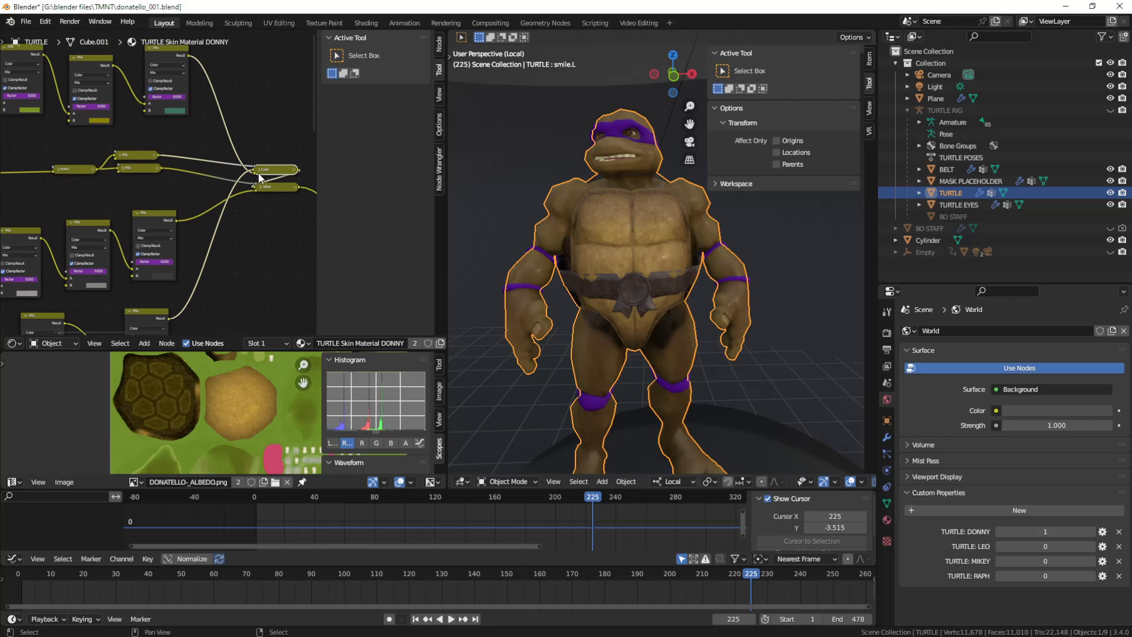
click(261, 170)
scroll(267, 242, up, 1)
middle_drag(268, 249, 207, 251)
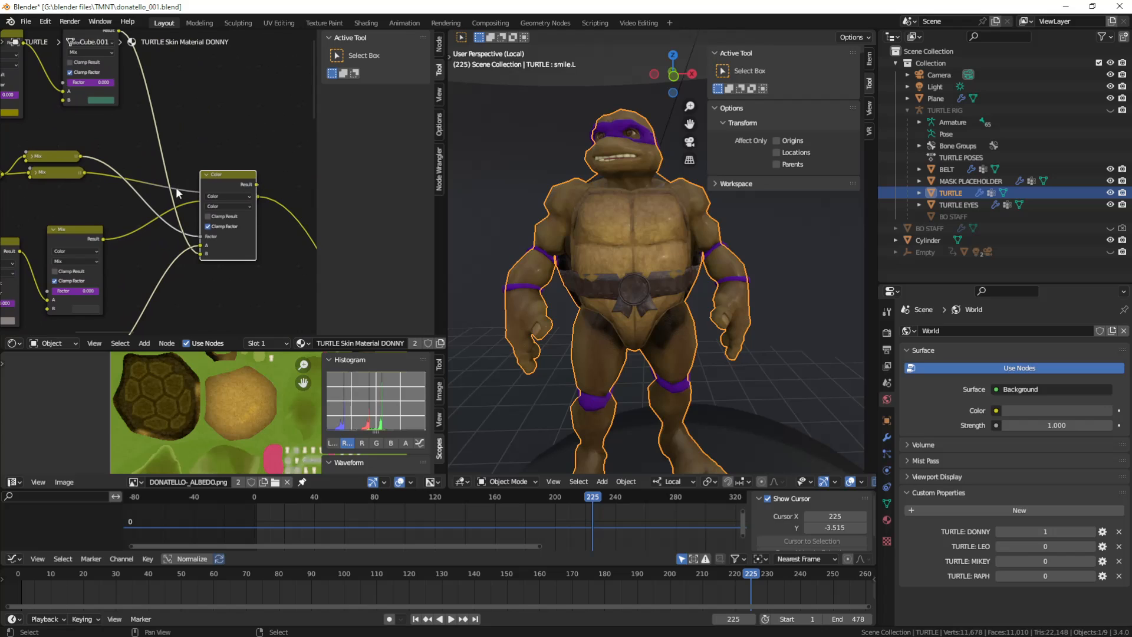
Examine the chains of Mix nodes with driven factors and the mask texture node feeding the Color node.
scroll(102, 158, down, 2)
middle_drag(102, 161, 239, 162)
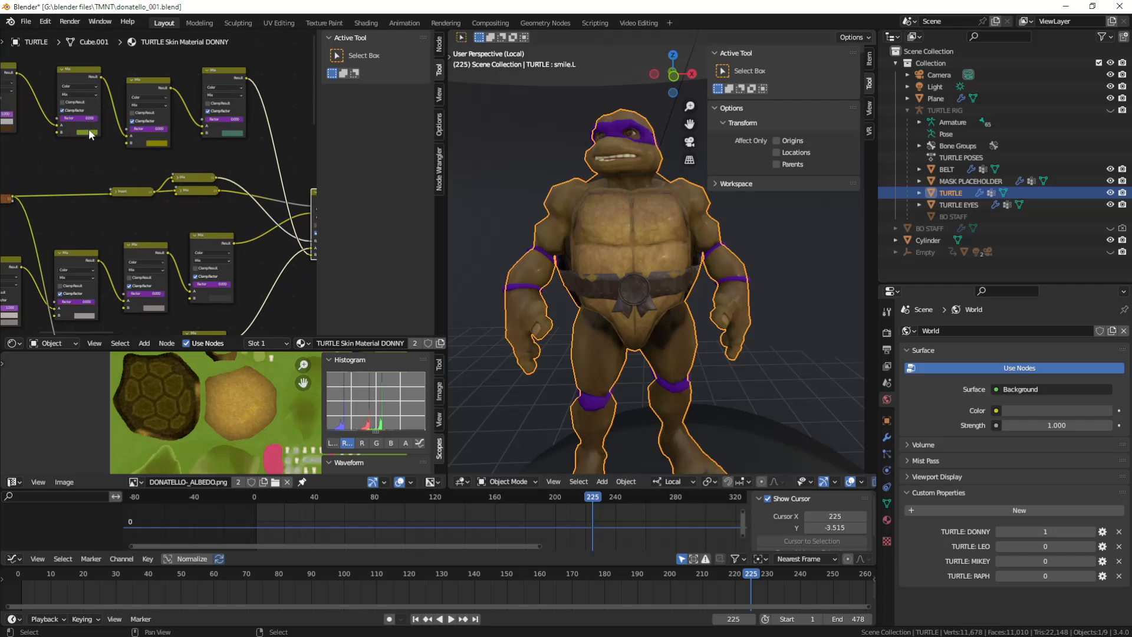
scroll(88, 129, down, 1)
middle_drag(89, 129, 111, 150)
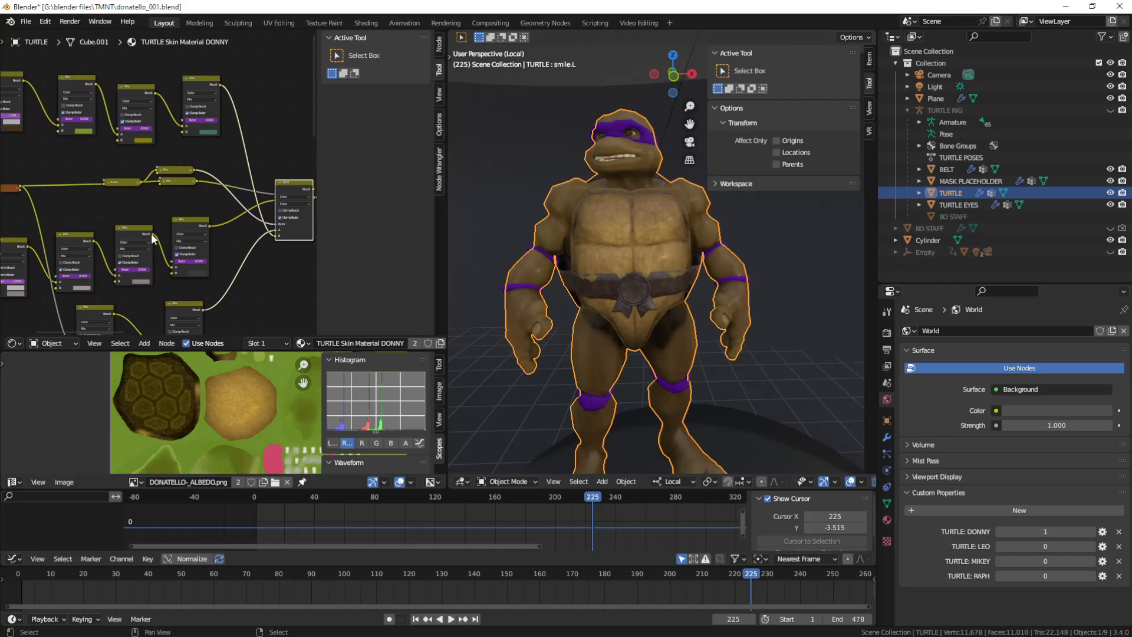
middle_drag(5, 233, 147, 182)
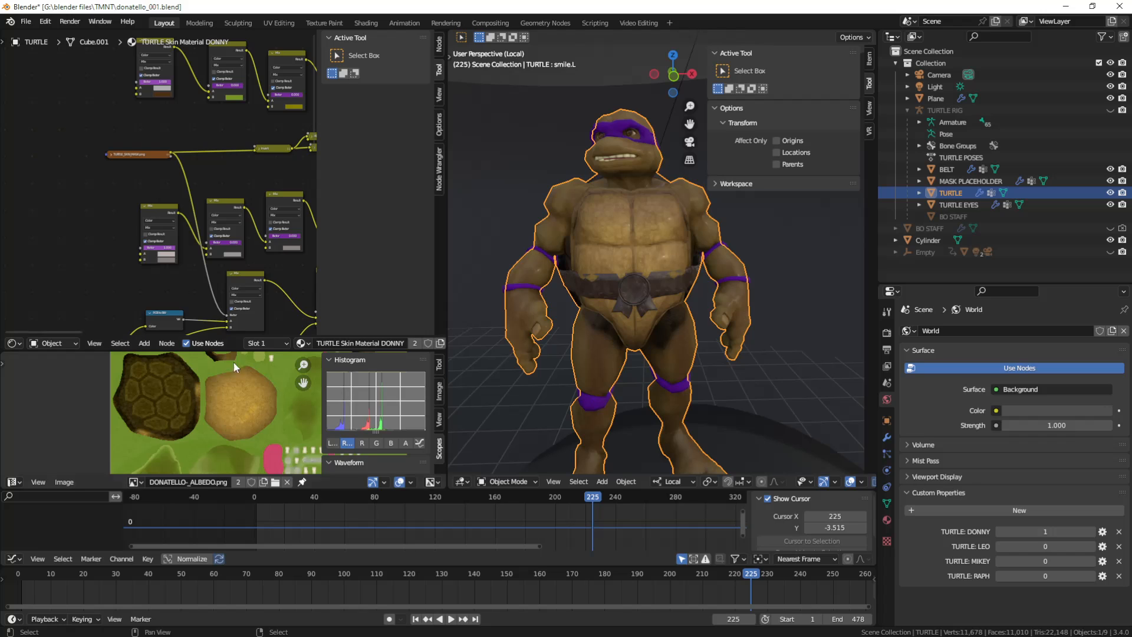
Enlarge the Image Editor area and bring the whole Donatello albedo texture into view.
drag(235, 350, 239, 224)
scroll(274, 282, down, 1)
middle_drag(273, 282, 191, 301)
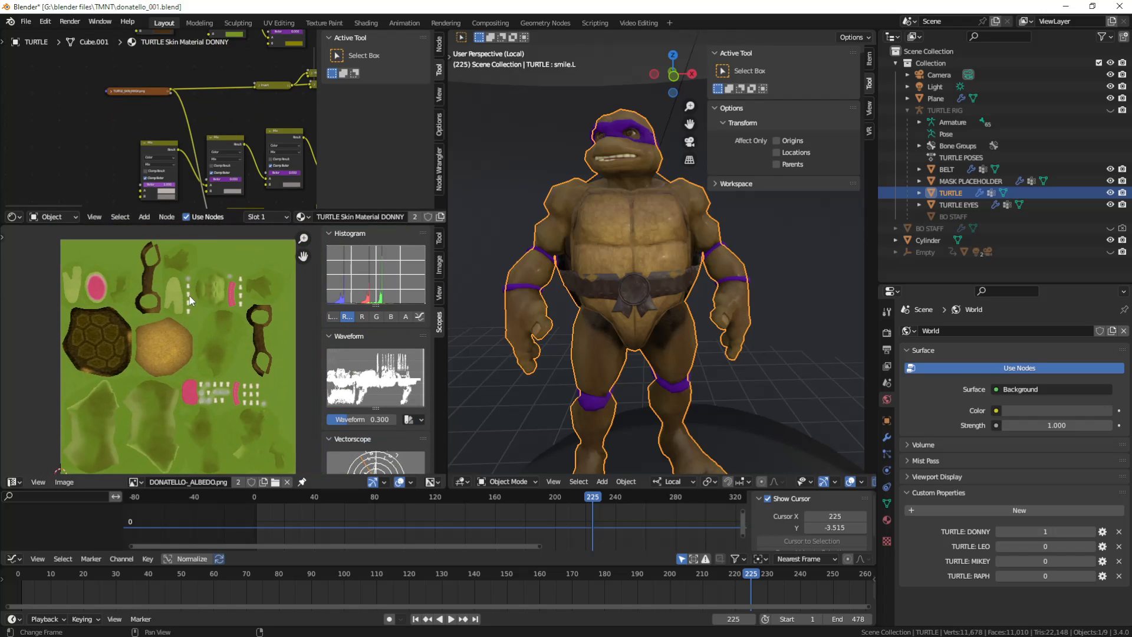
Enlarge the Shader Editor to view the Mix nodes and set the World property TURTLE: DONNY to 0.
drag(219, 224, 218, 378)
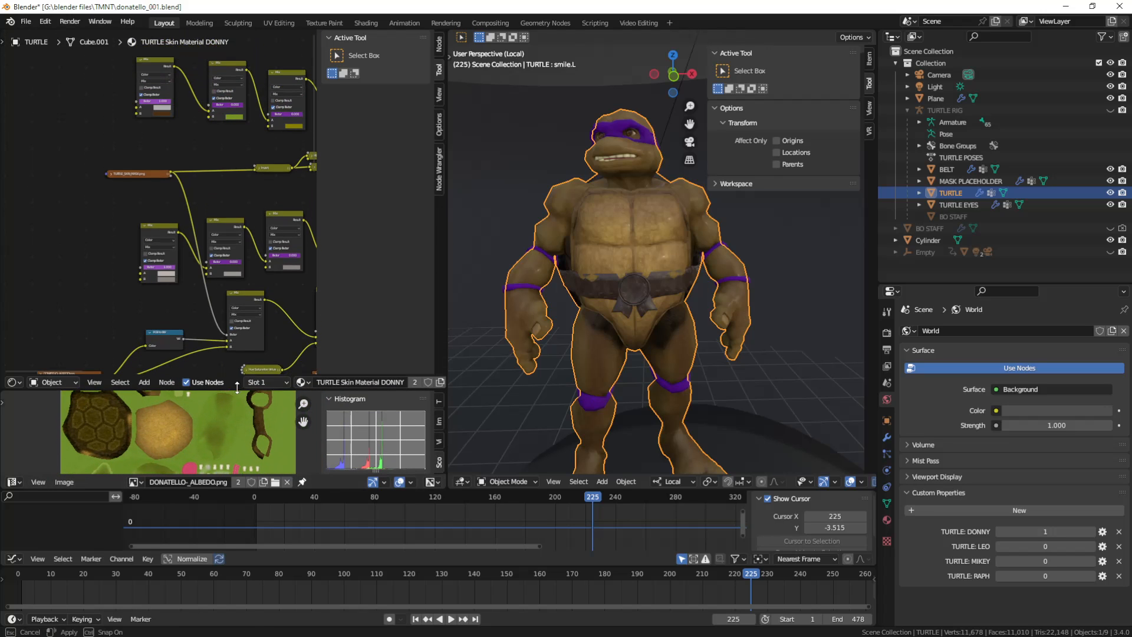
scroll(200, 218, up, 4)
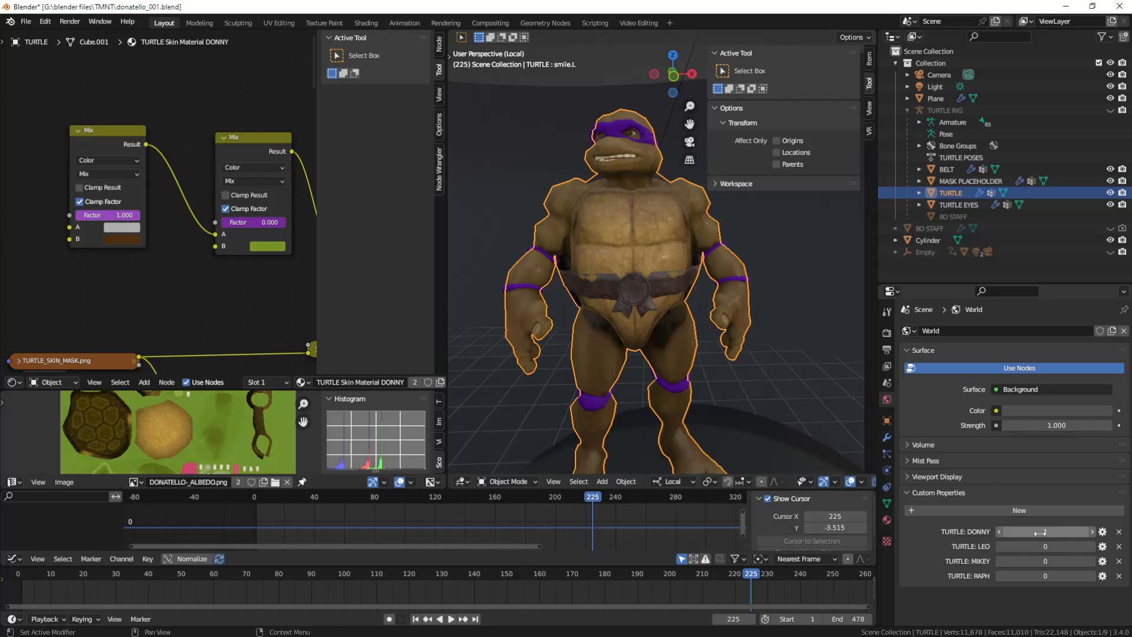
click(999, 532)
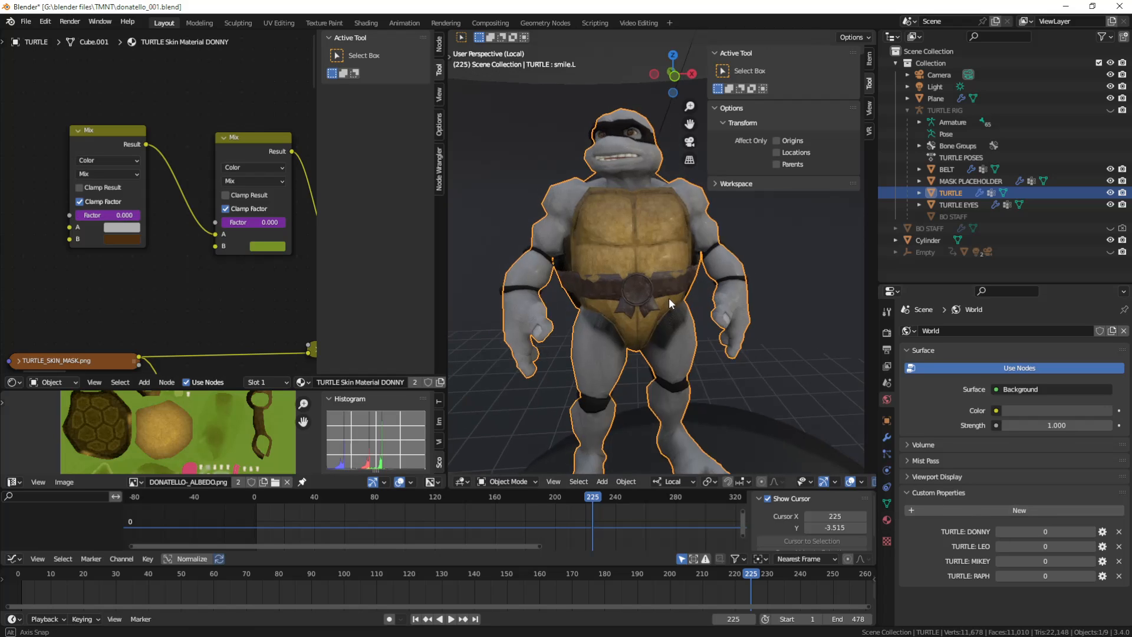
middle_drag(668, 297, 681, 320)
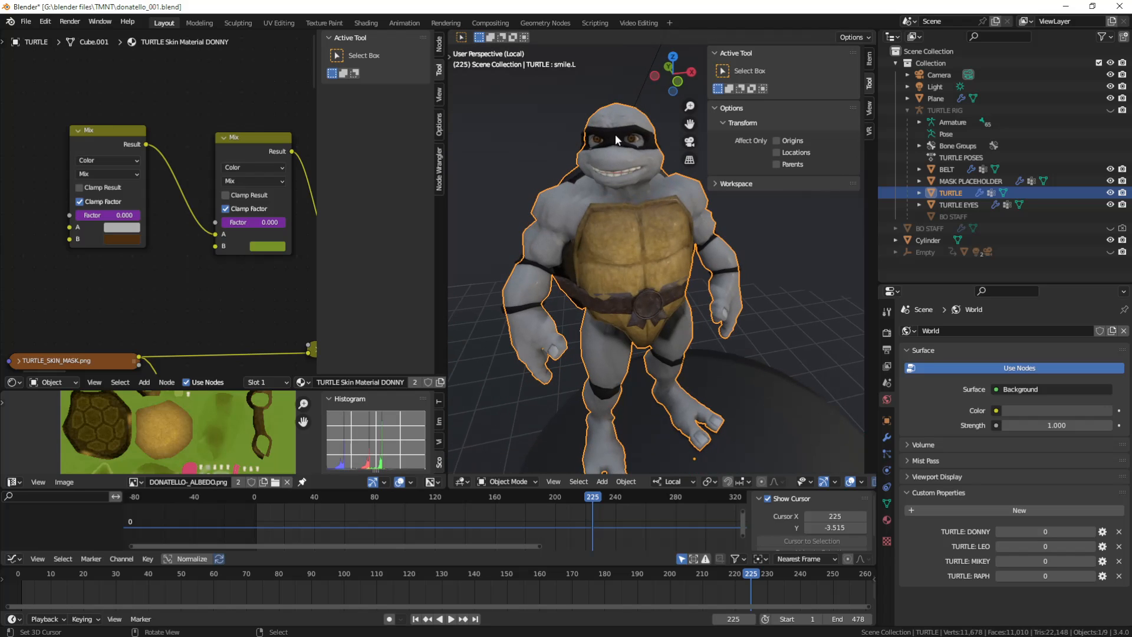
middle_drag(658, 252, 590, 318)
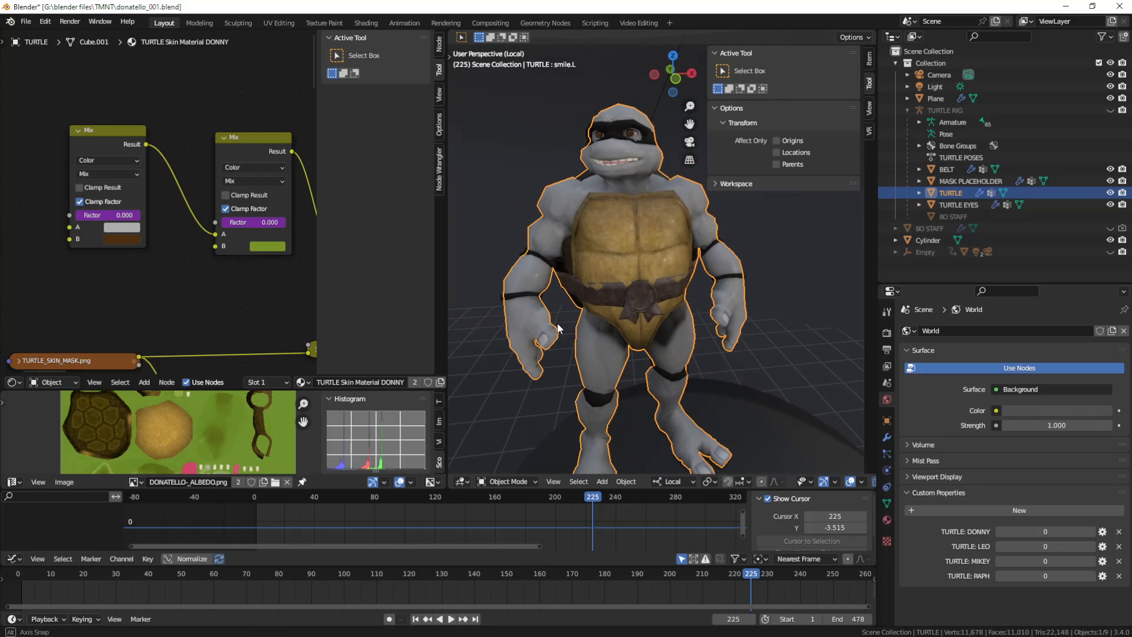
Set TURTLE: LEO, TURTLE: MIKEY and TURTLE: RAPH to 1 one at a time, returning each to 0.
click(1092, 547)
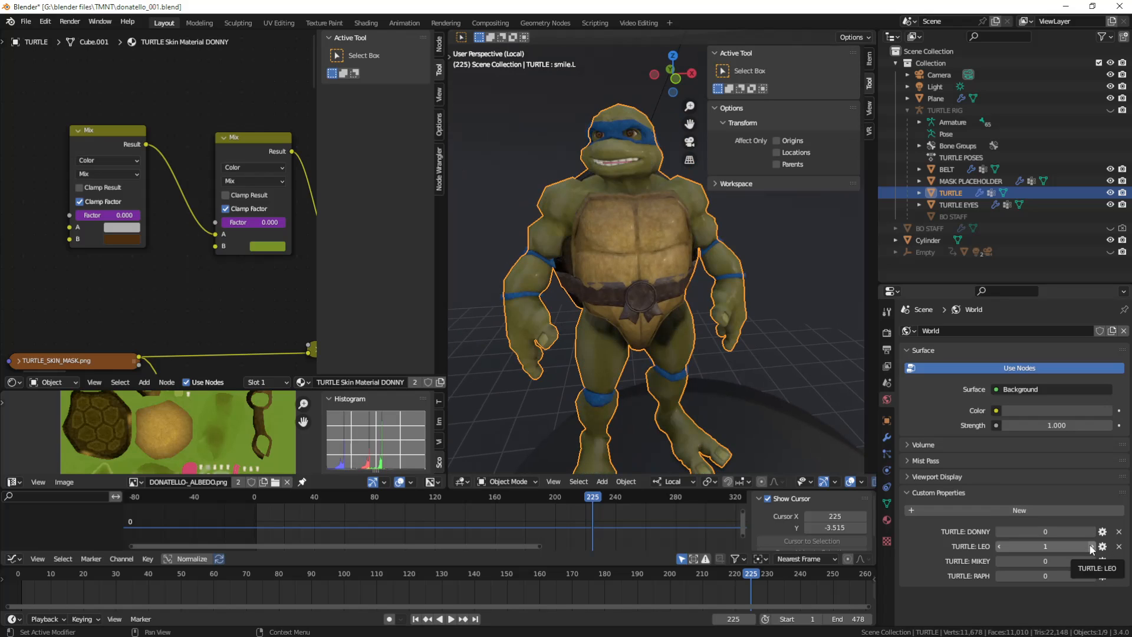
click(999, 546)
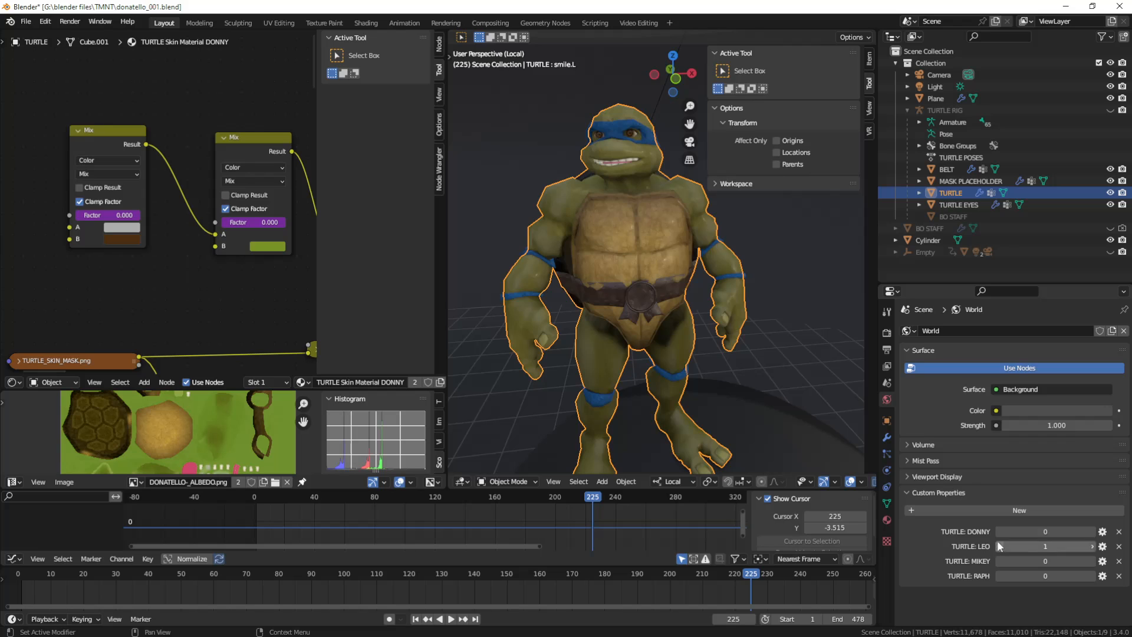
click(1093, 560)
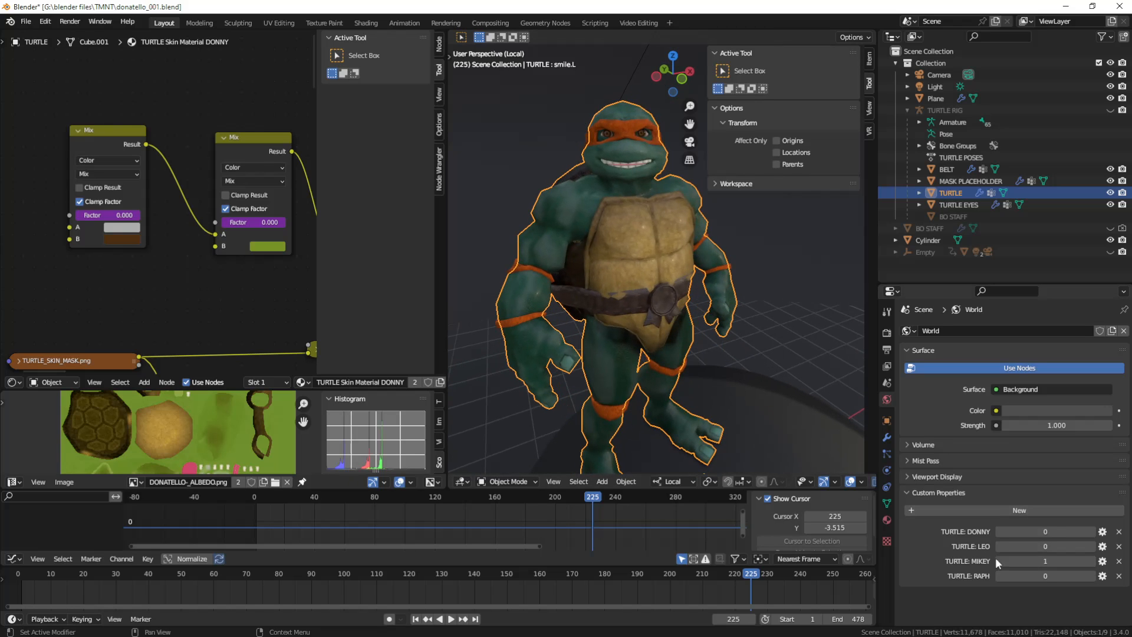
click(998, 561)
click(1093, 576)
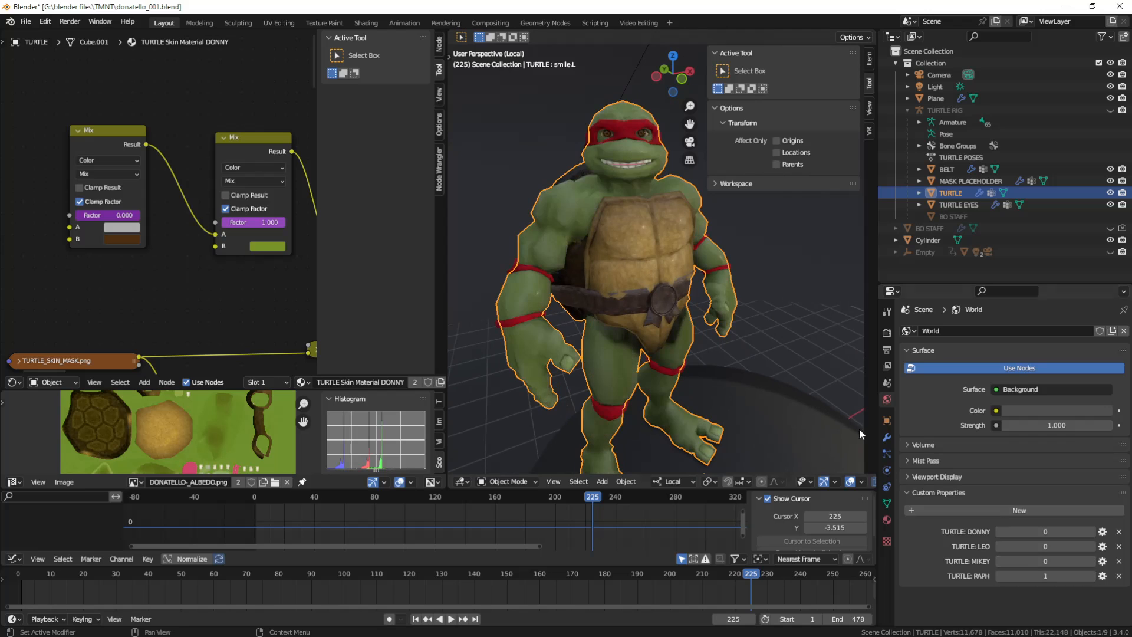
middle_drag(858, 428, 679, 283)
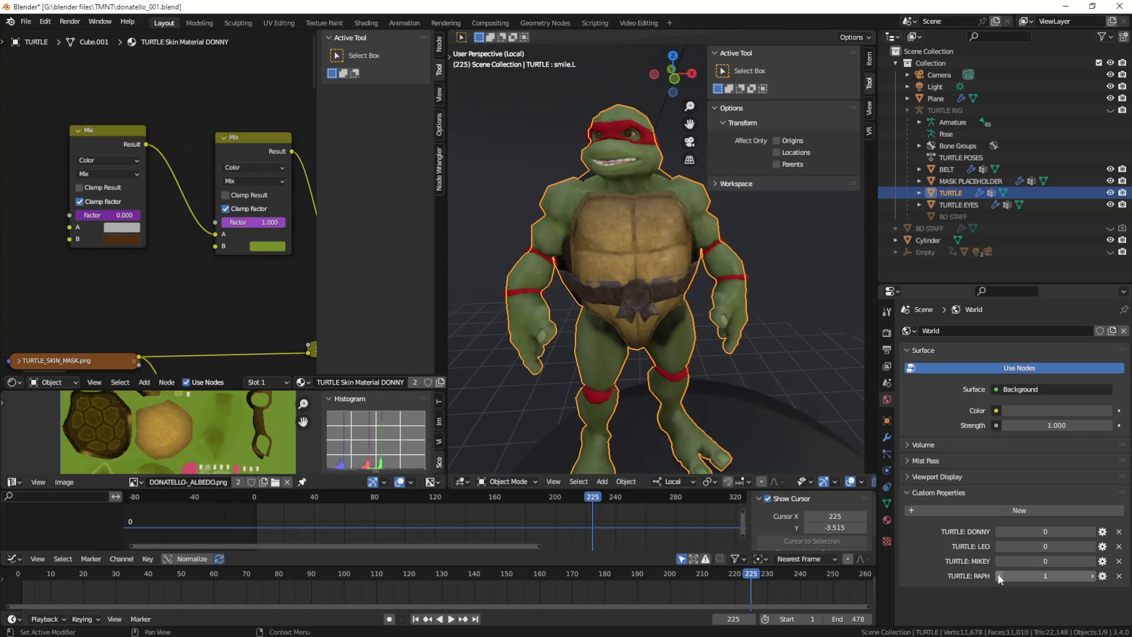
click(997, 575)
Unhide the TURTLE RIG armature and box-select it together with the turtle's body, belt, mask and eyes.
scroll(648, 279, down, 4)
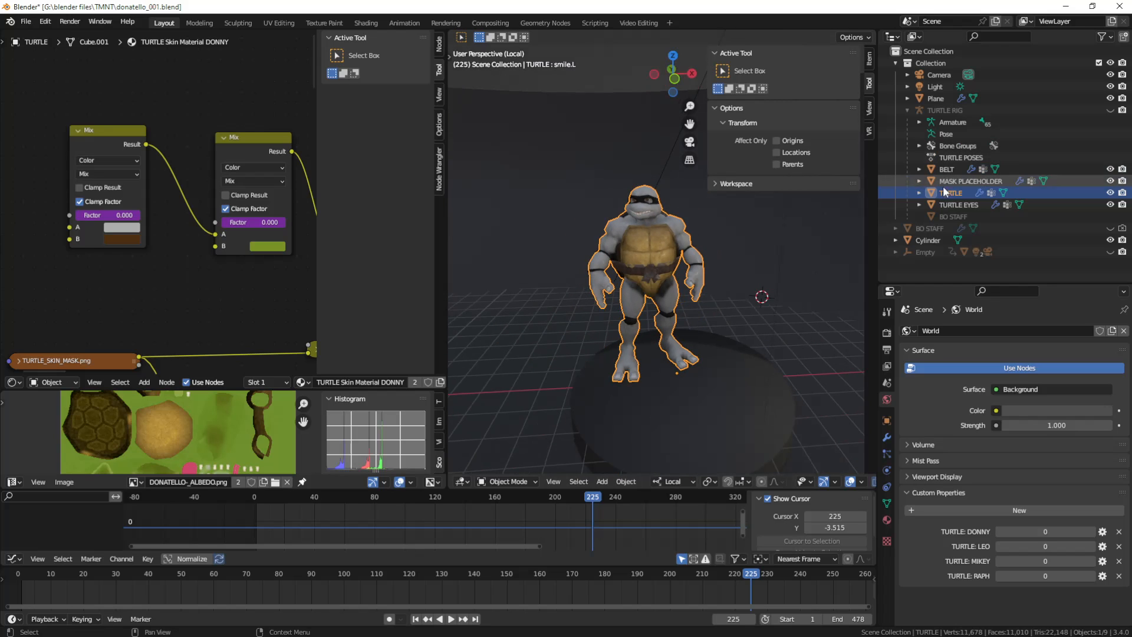
click(1107, 112)
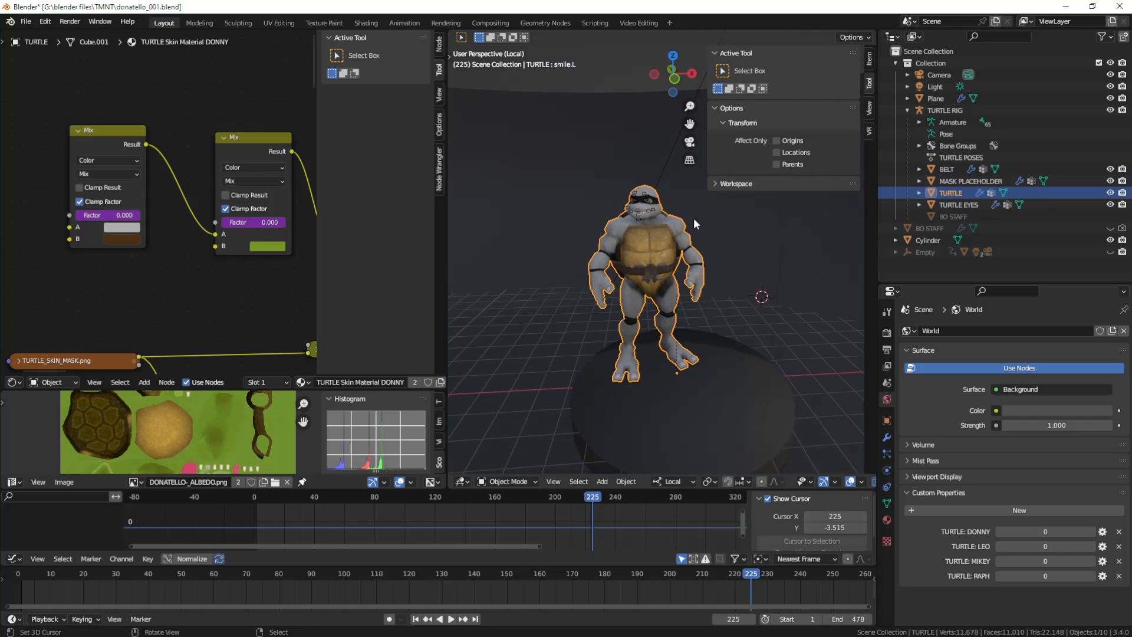
click(669, 257)
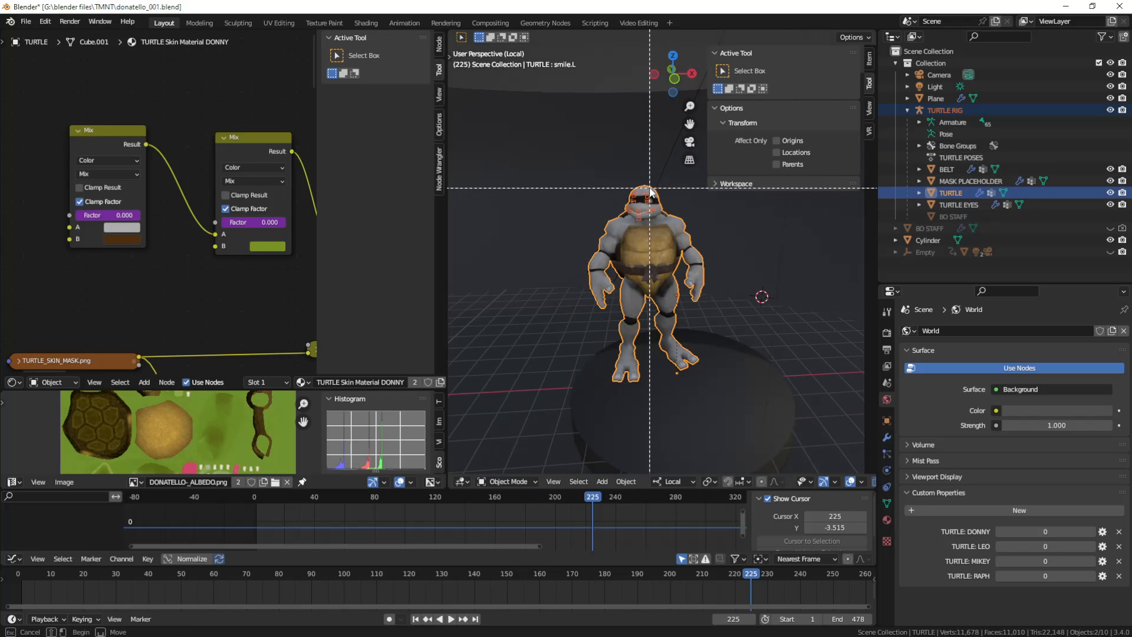
middle_drag(680, 189, 589, 197)
key(b)
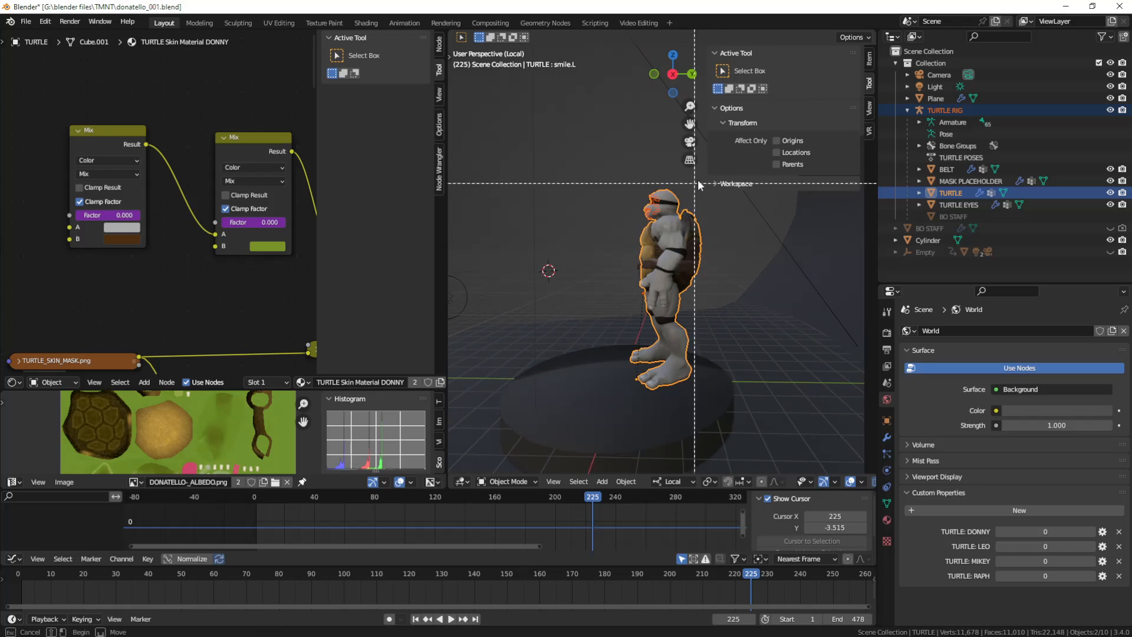
drag(703, 177, 624, 290)
middle_drag(623, 290, 629, 326)
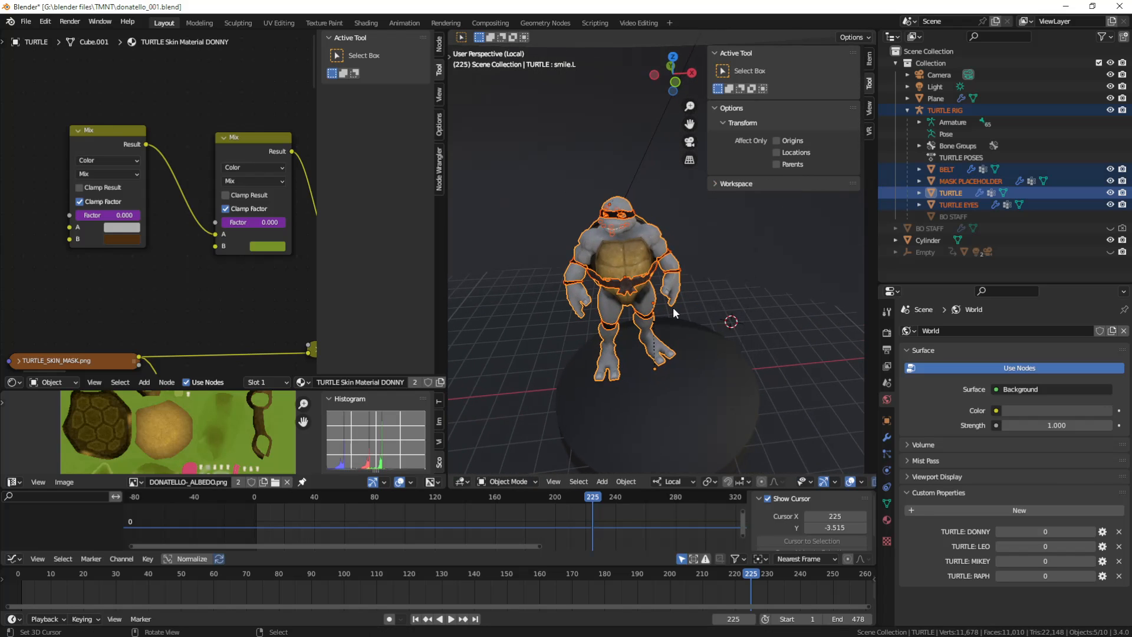
Duplicate the selected turtle with its rig in top view, place the copy beside the original and rotate it slightly.
key(KP_7)
key(shift+d)
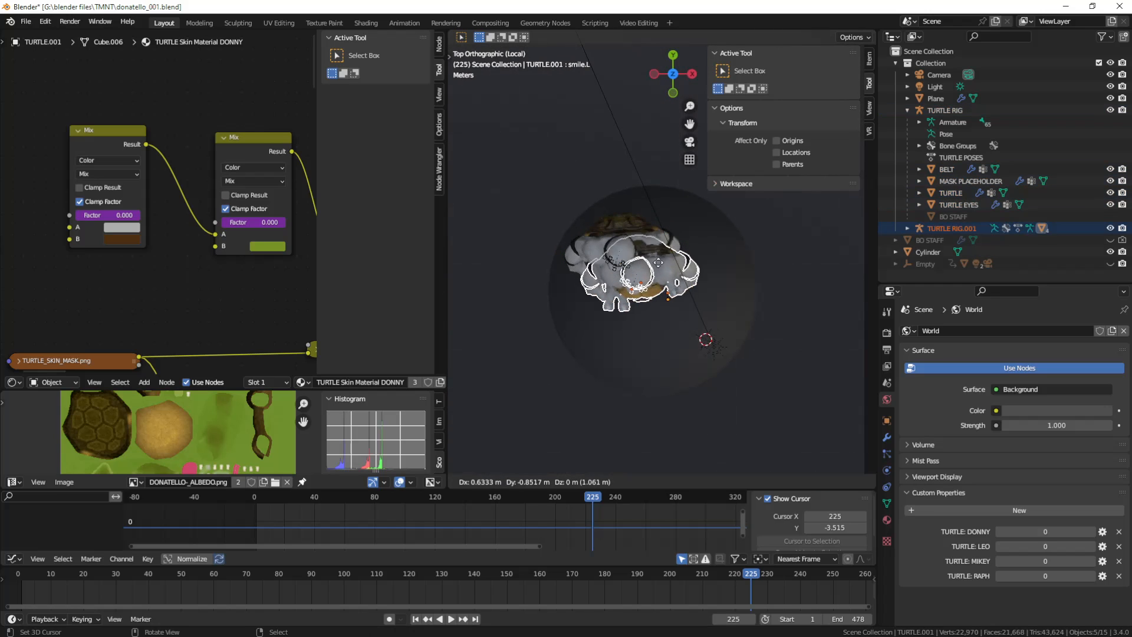
click(724, 270)
key(r)
click(735, 306)
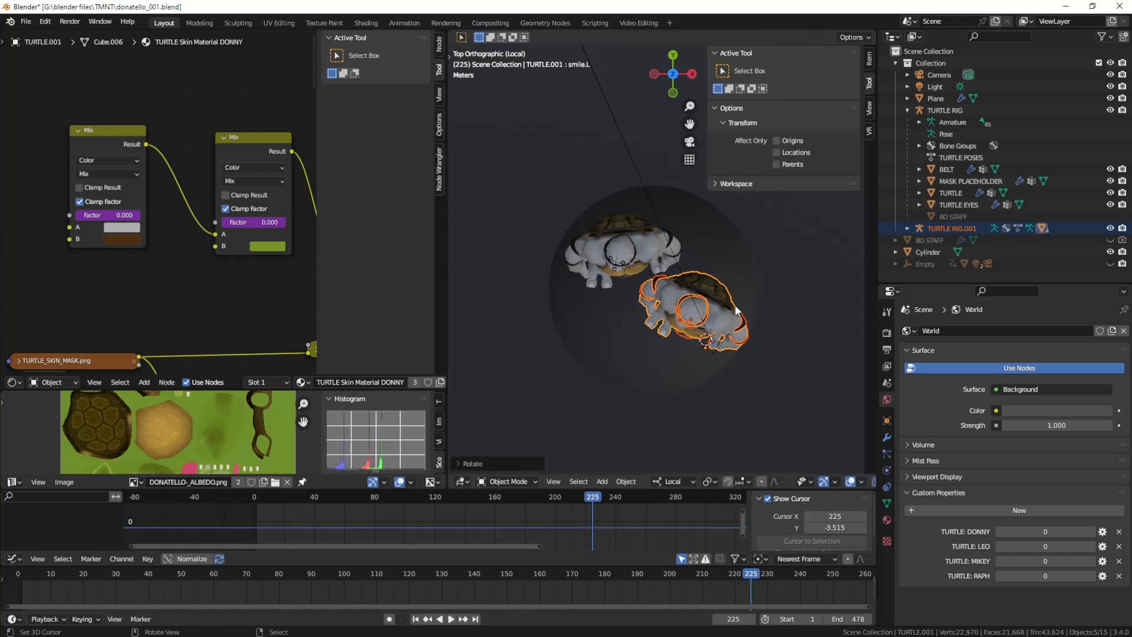
key(g)
click(711, 303)
Hide the TURTLE RIG and TURTLE RIG.001 armatures and select the duplicate turtle's body.
middle_drag(703, 324, 670, 277)
click(673, 279)
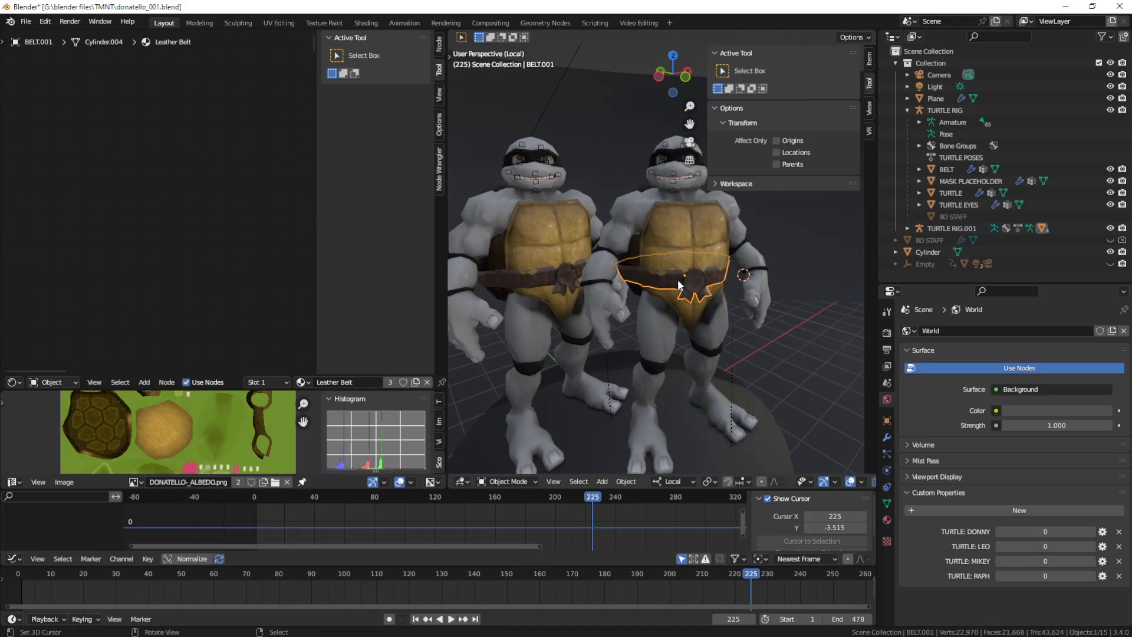
scroll(655, 254, down, 4)
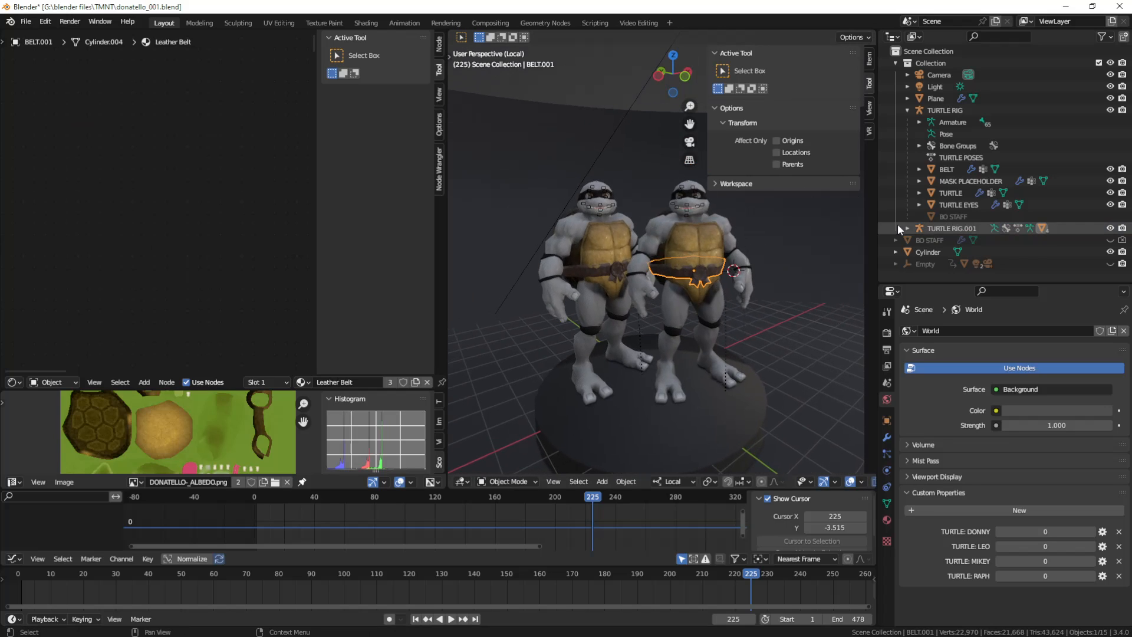
click(1110, 228)
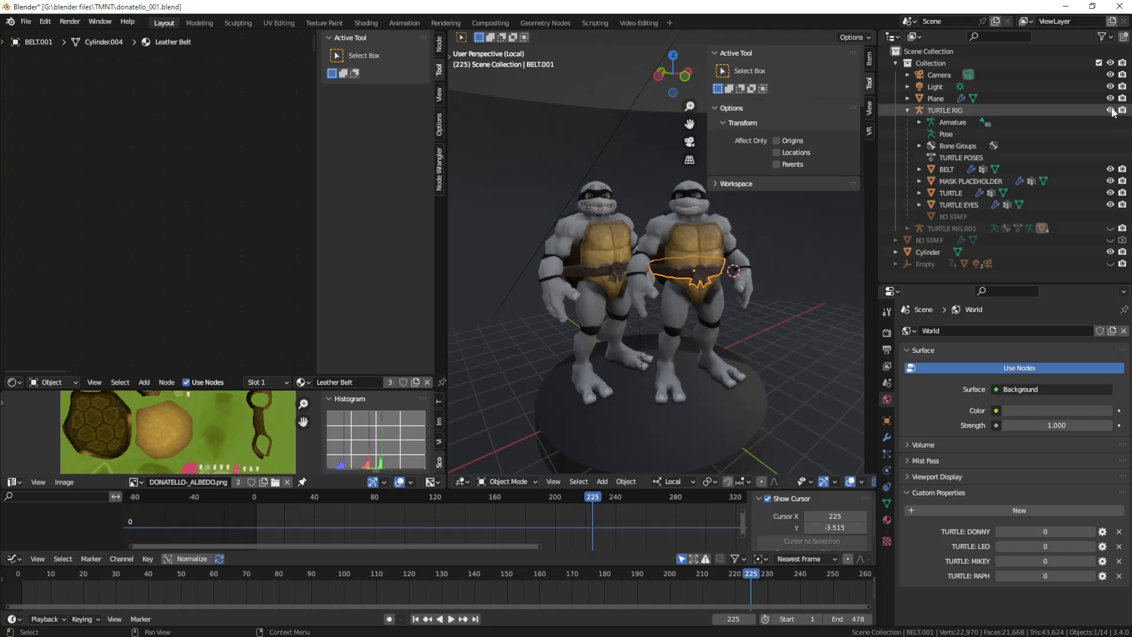
click(908, 110)
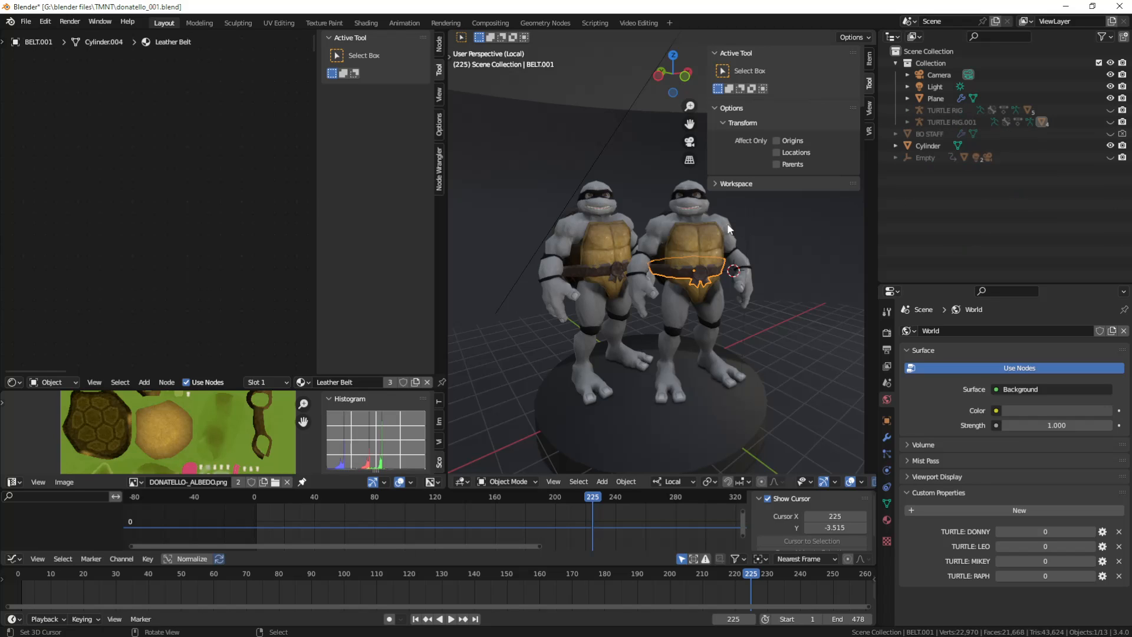
click(725, 231)
Set TURTLE: DONNY and TURTLE: LEO to 1 to test both turtles together, and return both properties to 0.
click(1093, 532)
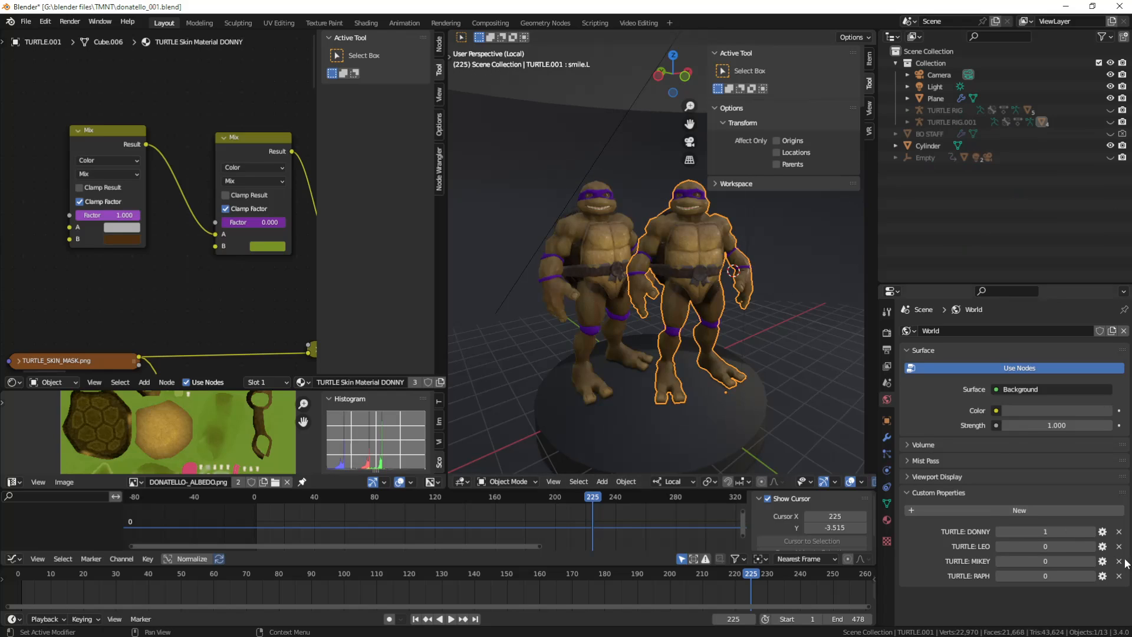
click(1092, 547)
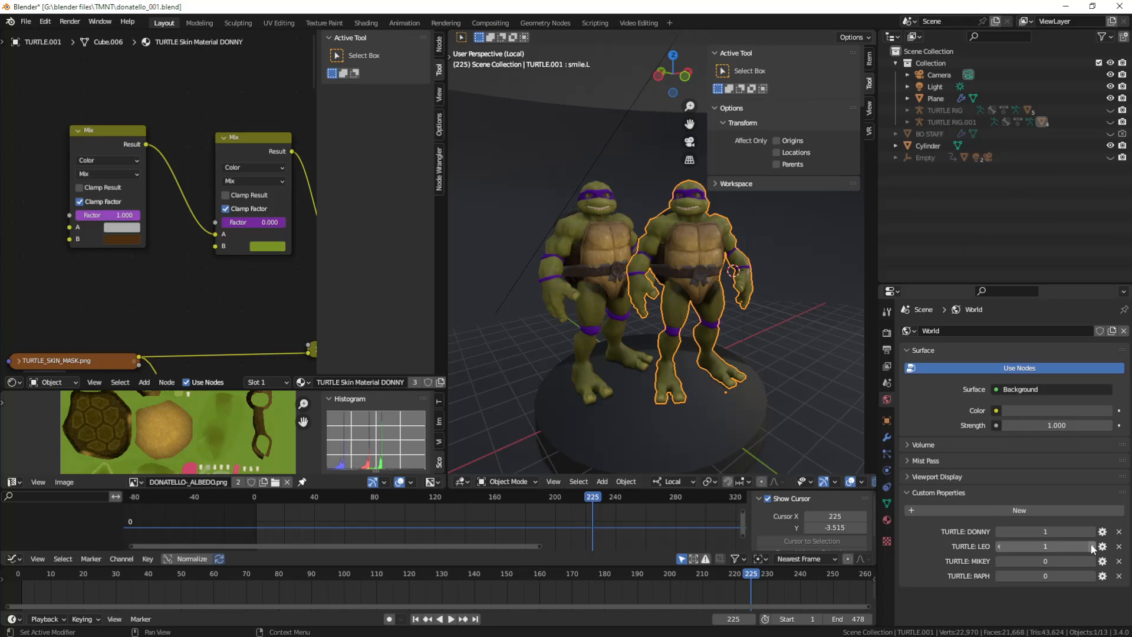
click(999, 532)
click(1000, 547)
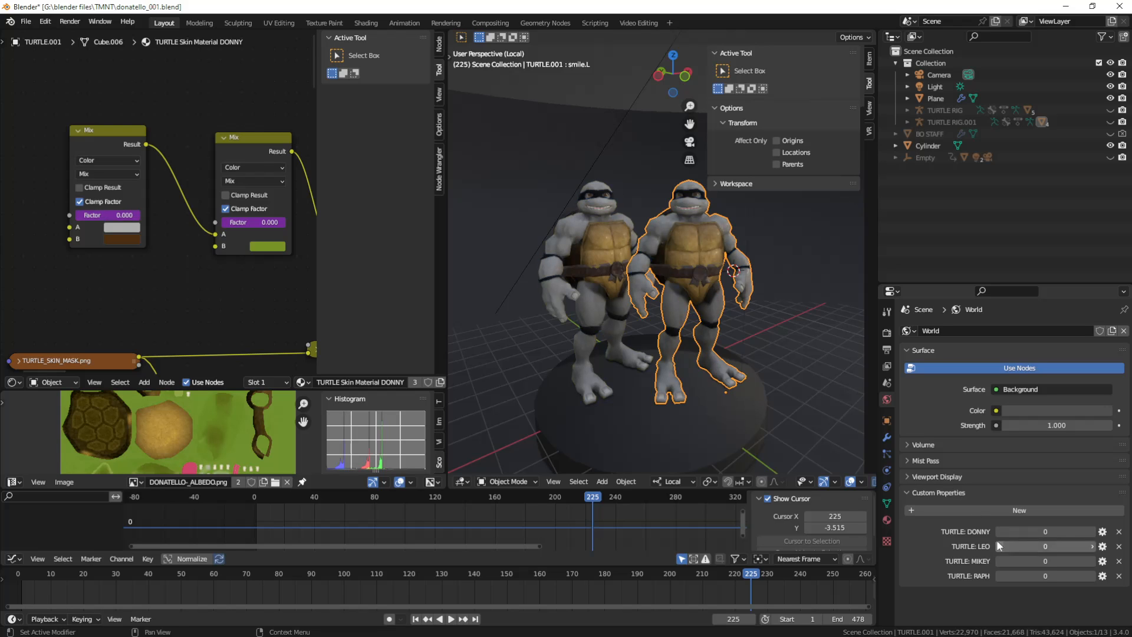
Compare the two turtles' shared grey base skin with the chains of driven Mix nodes in the skin material.
mouse_move(765, 303)
middle_down()
mouse_move(749, 316)
mouse_move(766, 335)
mouse_move(752, 315)
middle_up()
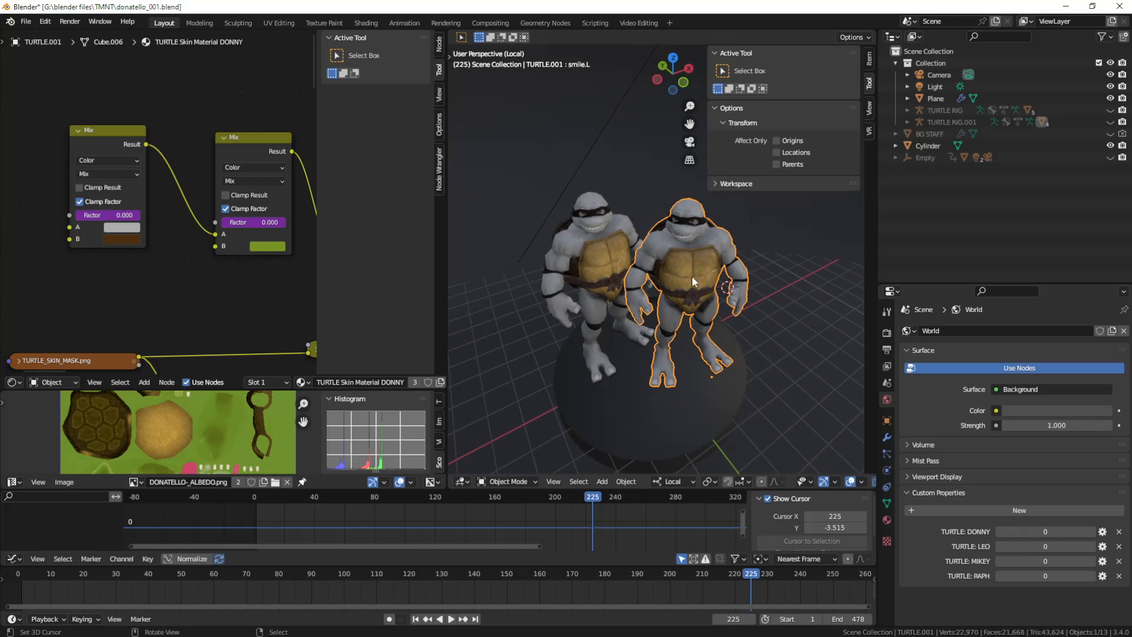
middle_drag(693, 280, 627, 218)
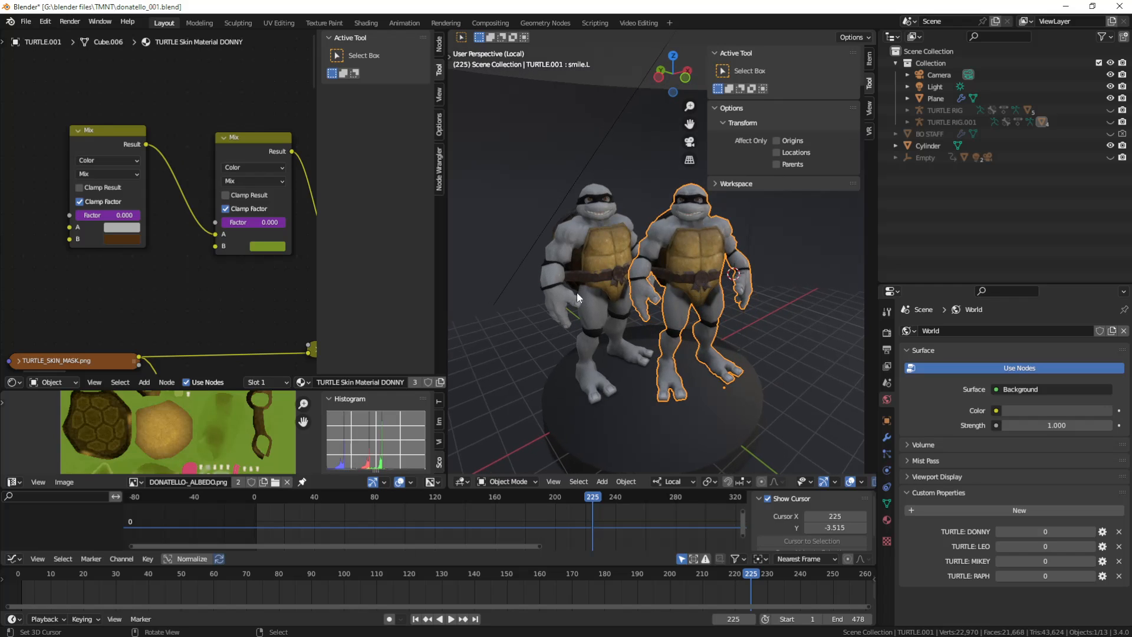
scroll(246, 270, down, 1)
middle_drag(258, 262, 173, 228)
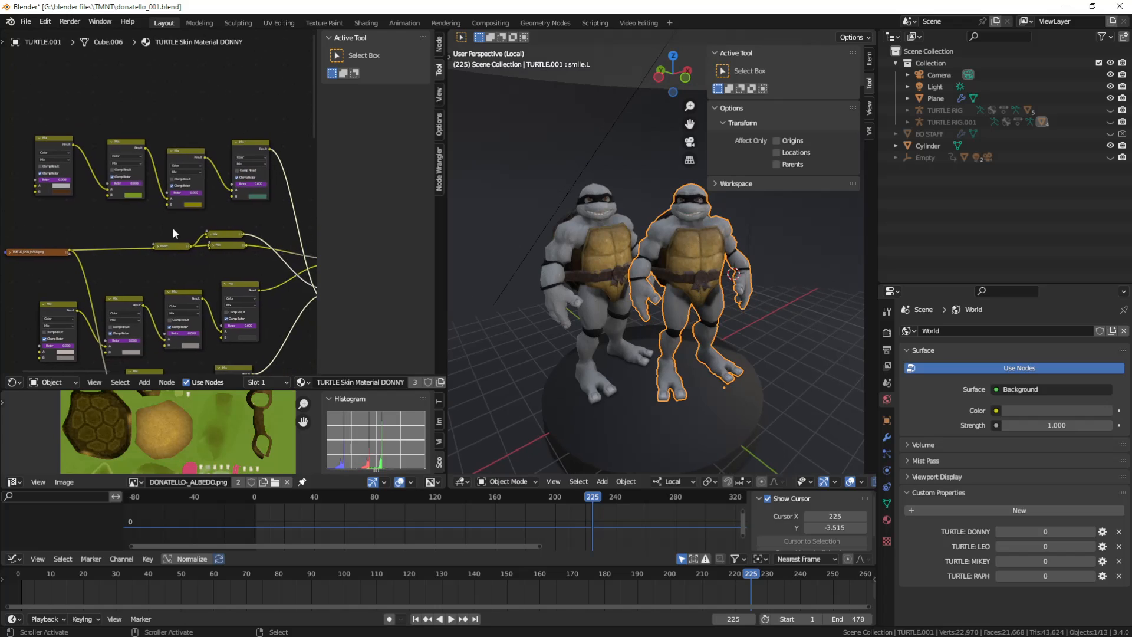
middle_drag(266, 258, 276, 225)
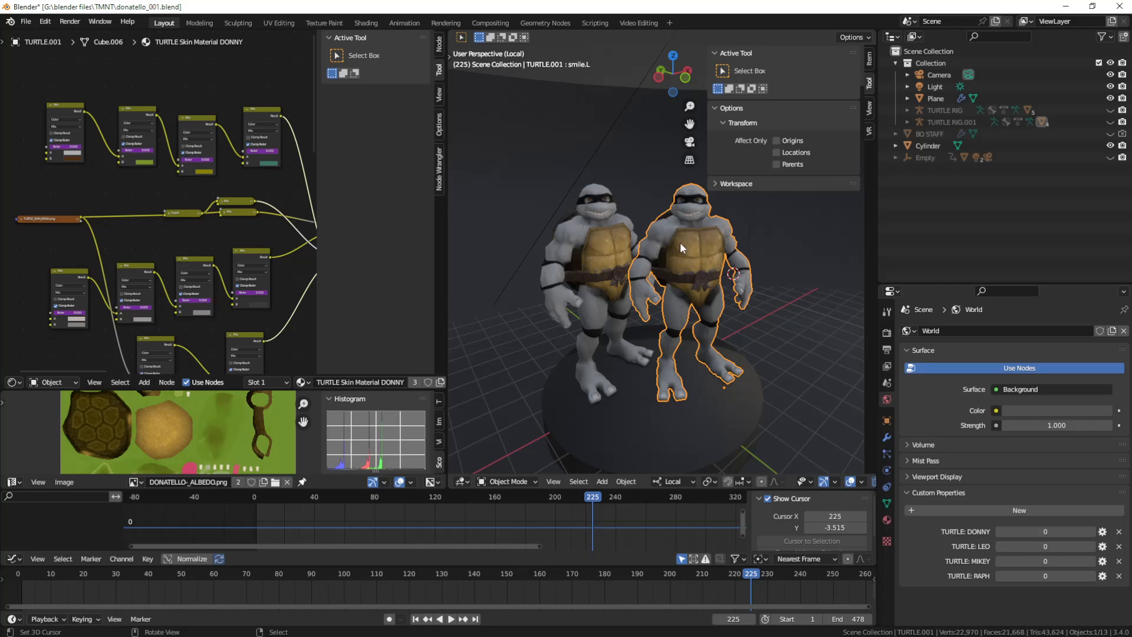
Add a new World custom property and edit it to Integer type with a default value of 0.
click(1021, 511)
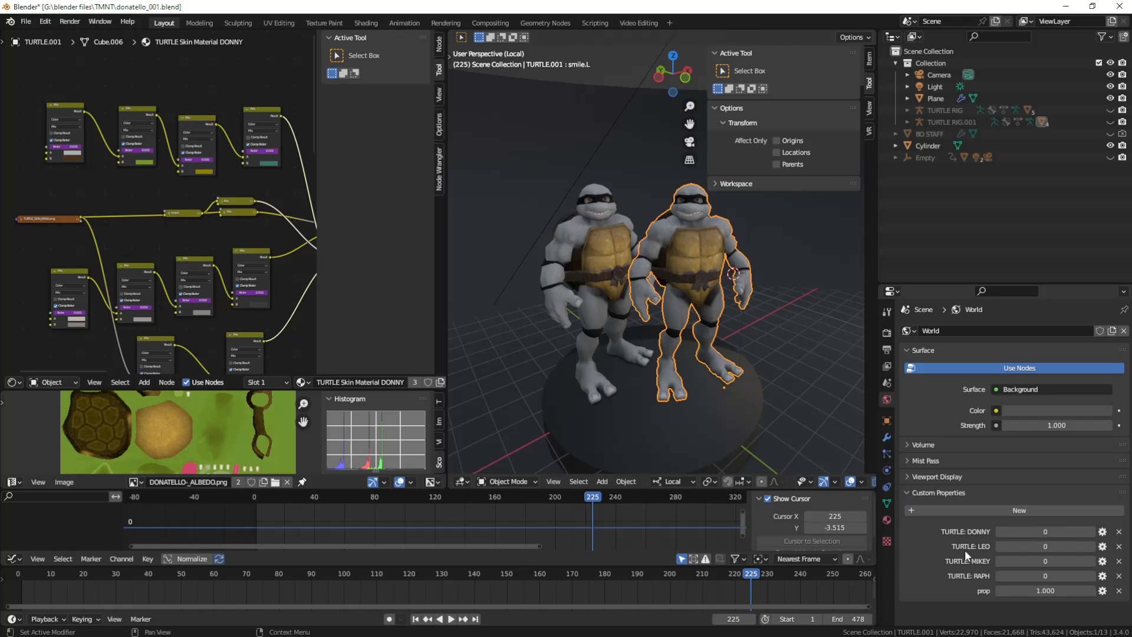
click(1102, 590)
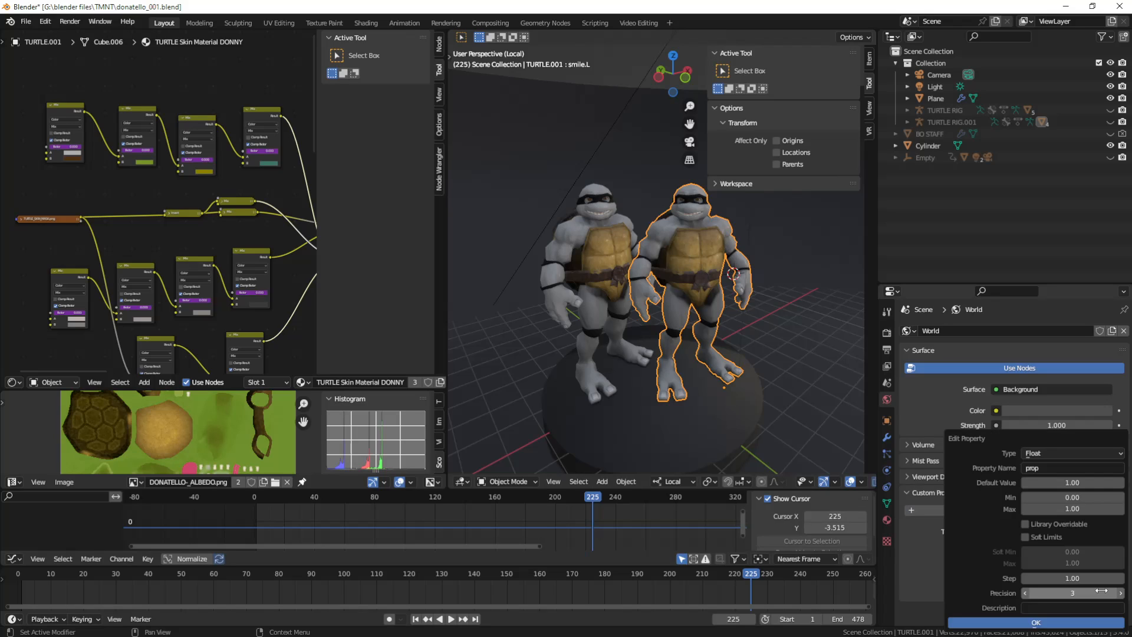
click(1055, 450)
click(1052, 492)
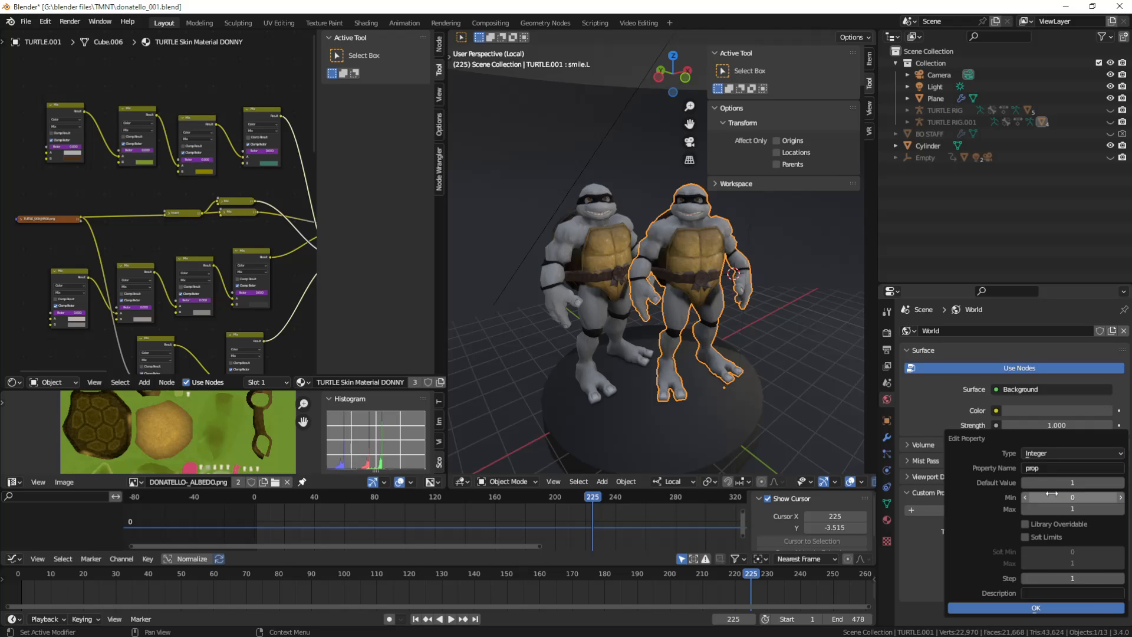
click(1035, 477)
text(0)
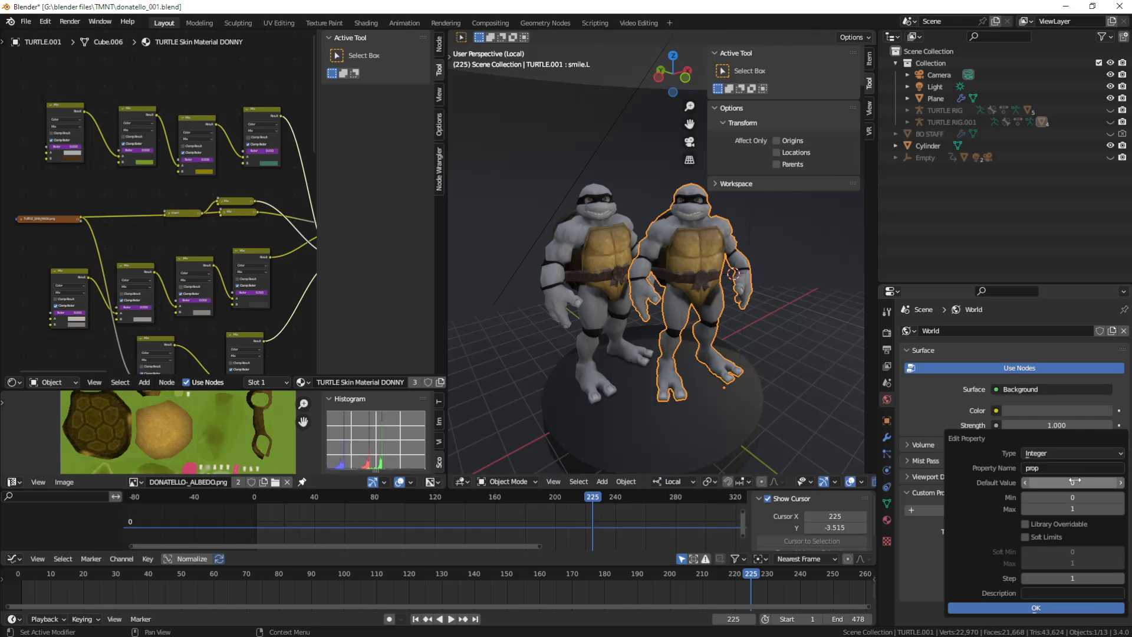
key(Return)
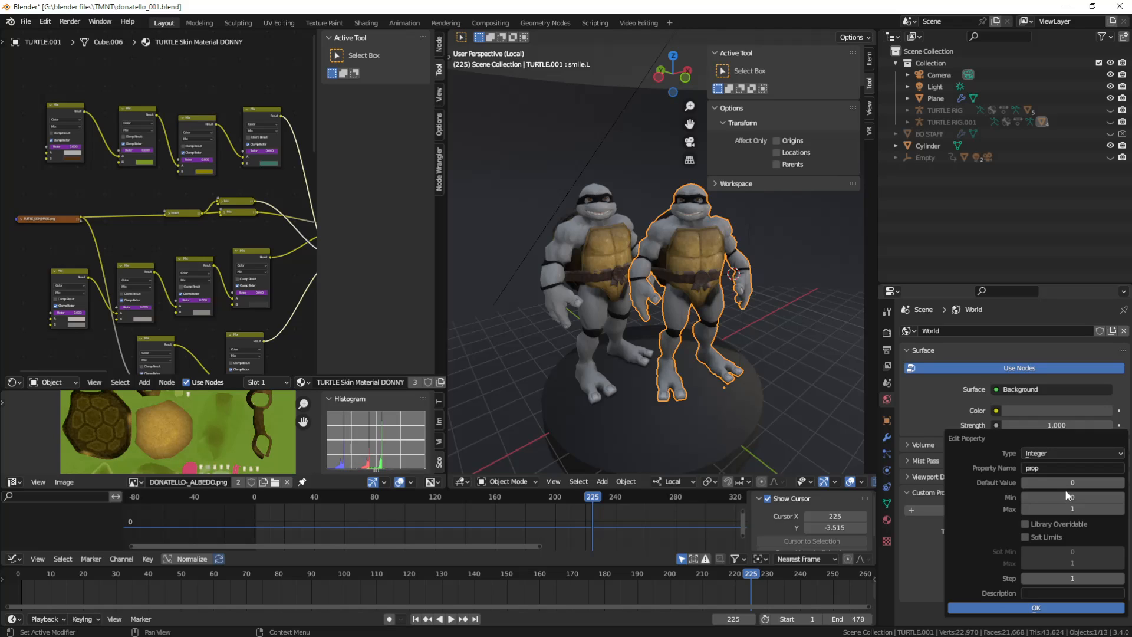
click(1038, 609)
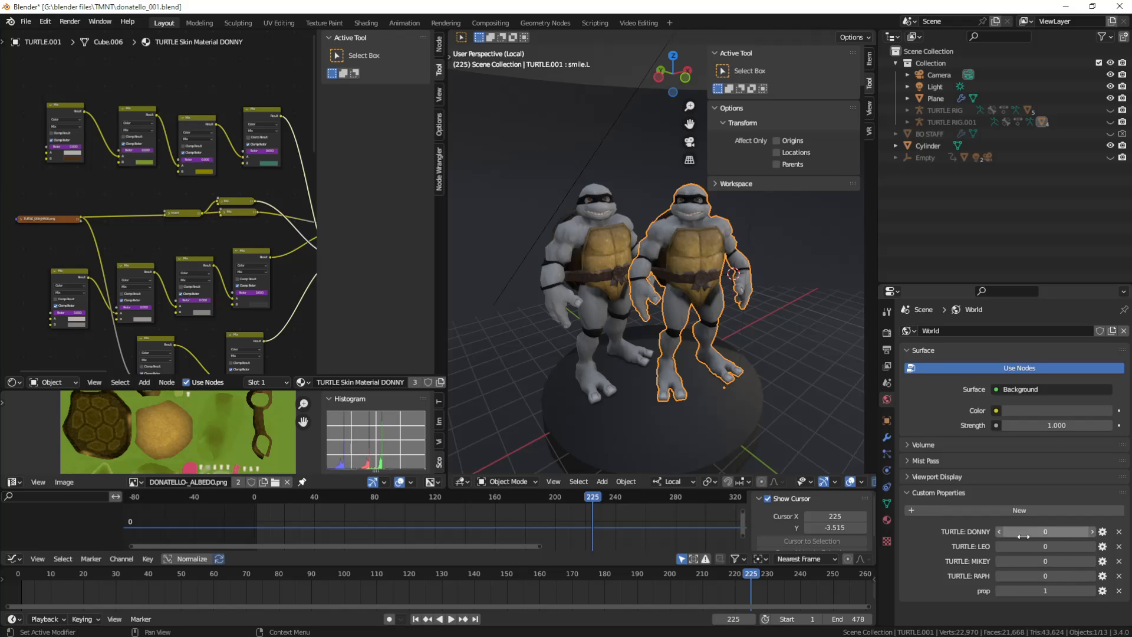
Switch the TURTLE: DONNY property to 1 and back to 0.
click(1093, 533)
click(998, 533)
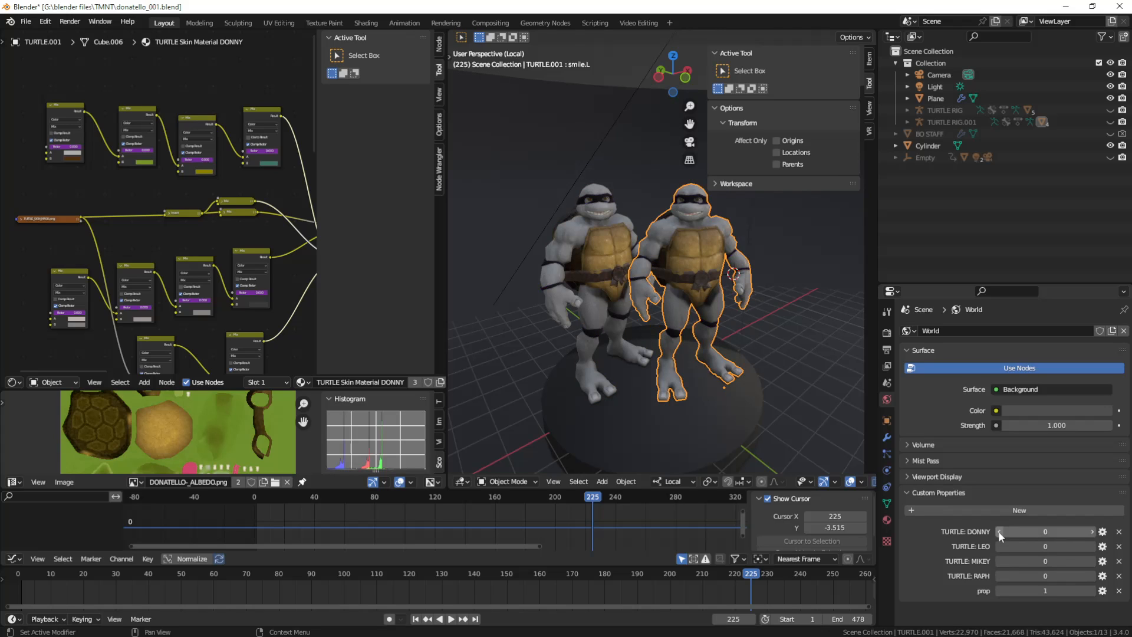
Switch TURTLE: DONNY and then TURTLE: MIKEY to 1, returning each property to 0.
click(1093, 532)
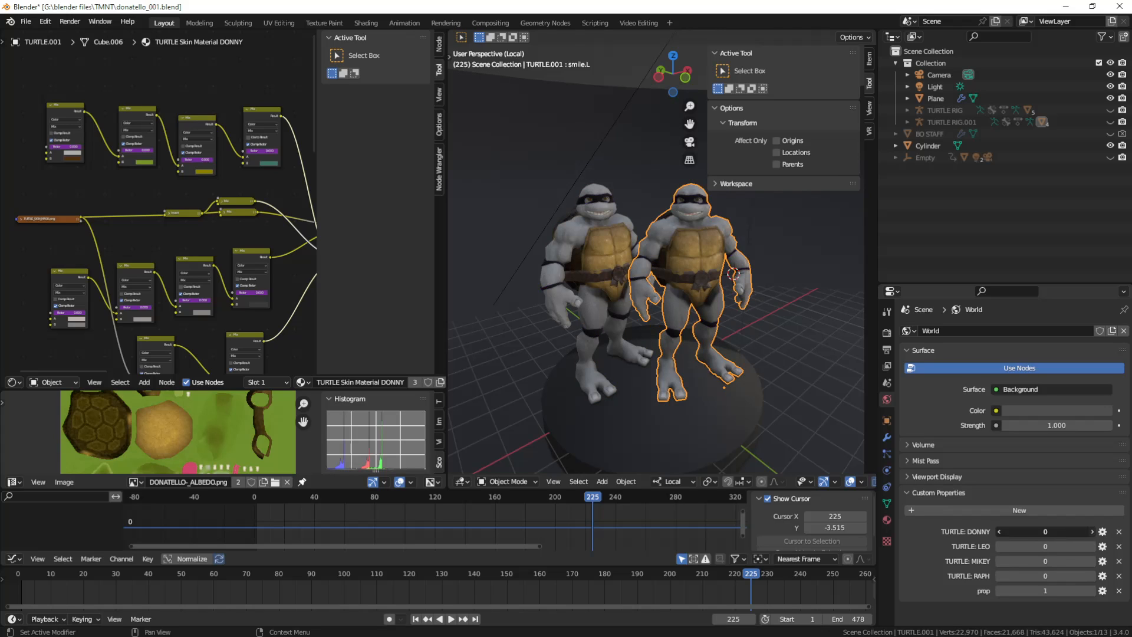
click(999, 532)
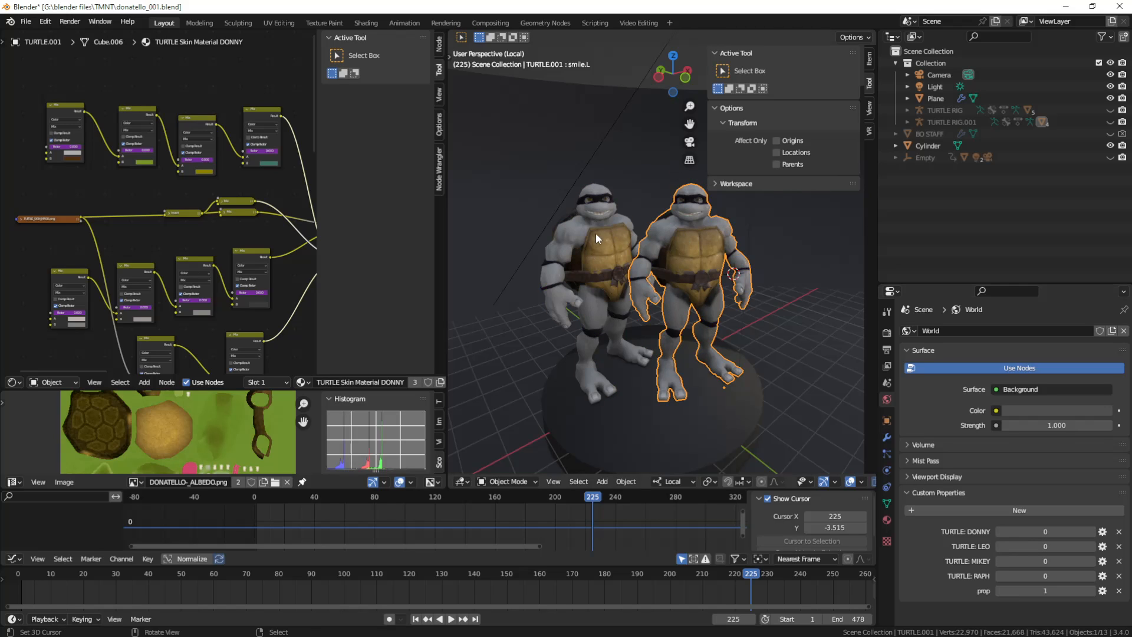
click(1092, 562)
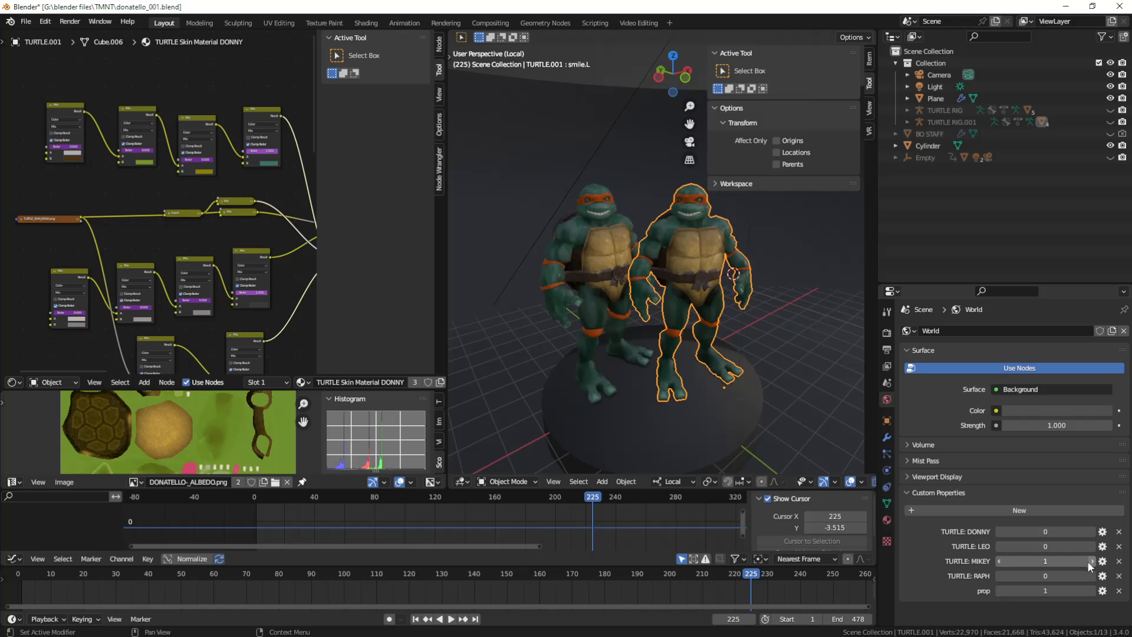
click(999, 560)
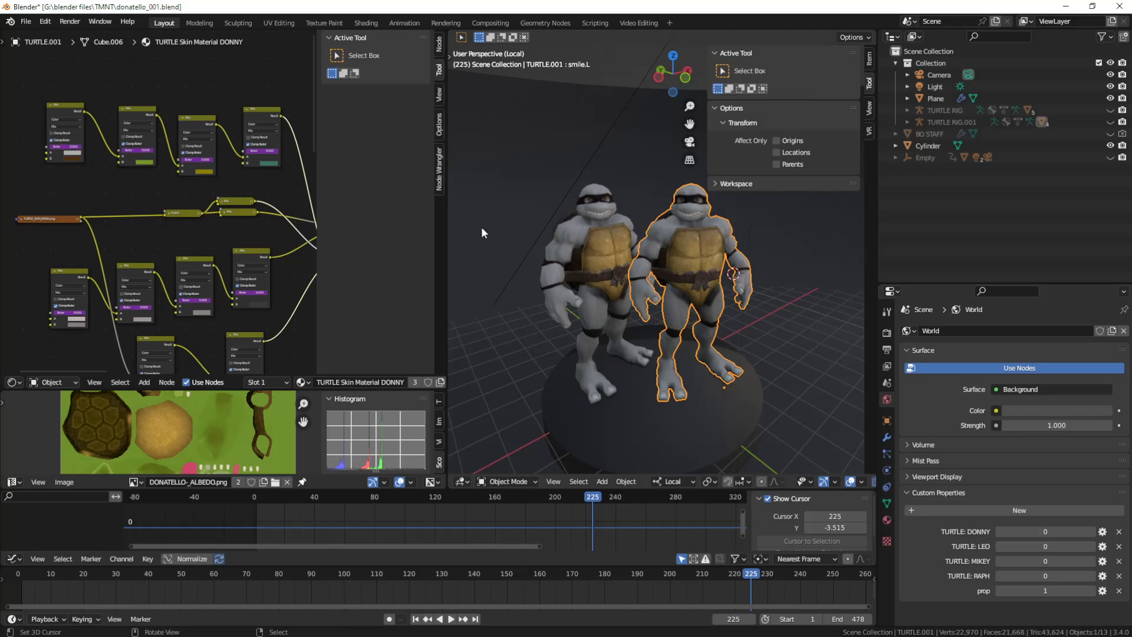
Delete the custom property named prop from the World and take a closer look at both turtles.
click(1119, 592)
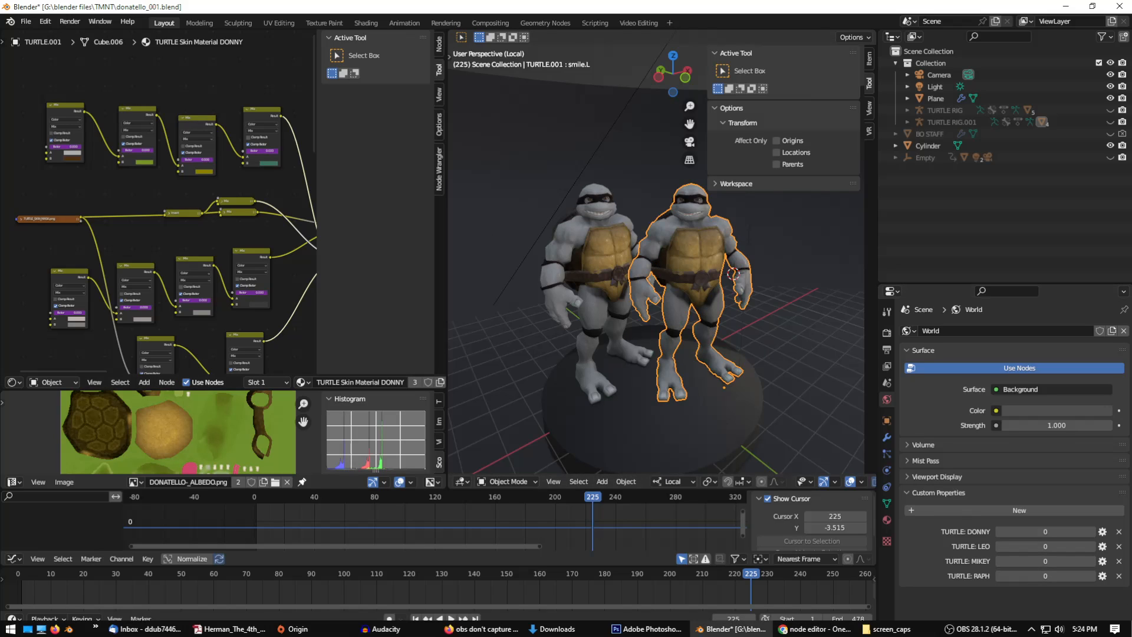
middle_drag(676, 235, 665, 274)
scroll(677, 263, up, 5)
scroll(654, 288, down, 1)
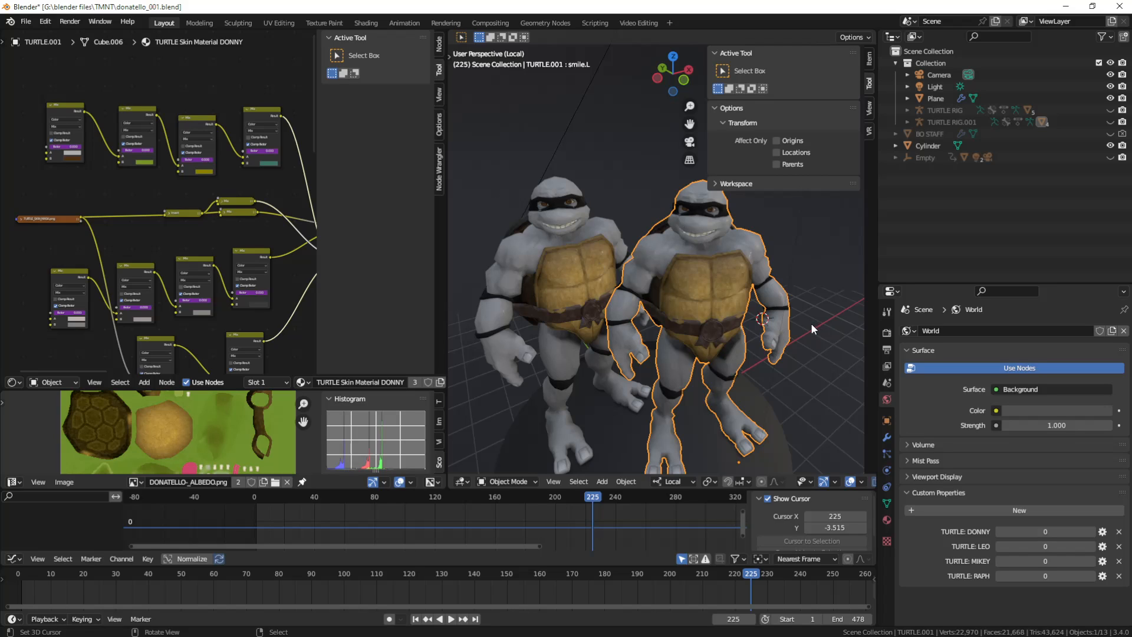
Maximize the shader node editor and select the upper chain of four skin-colour Mix nodes.
scroll(232, 211, down, 4)
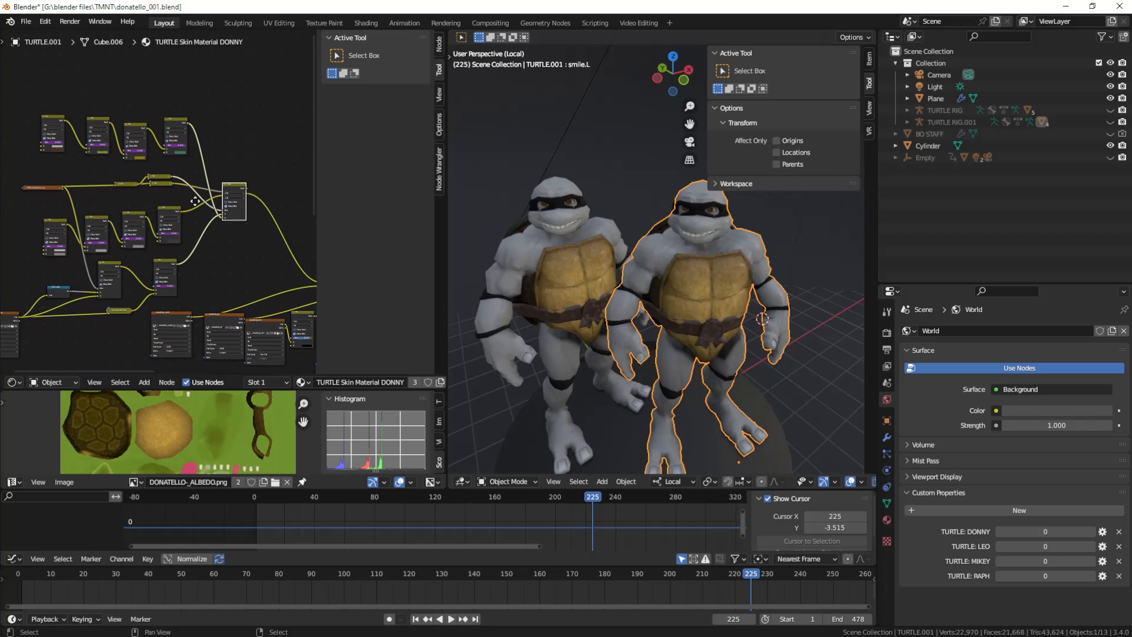
key(ctrl+space)
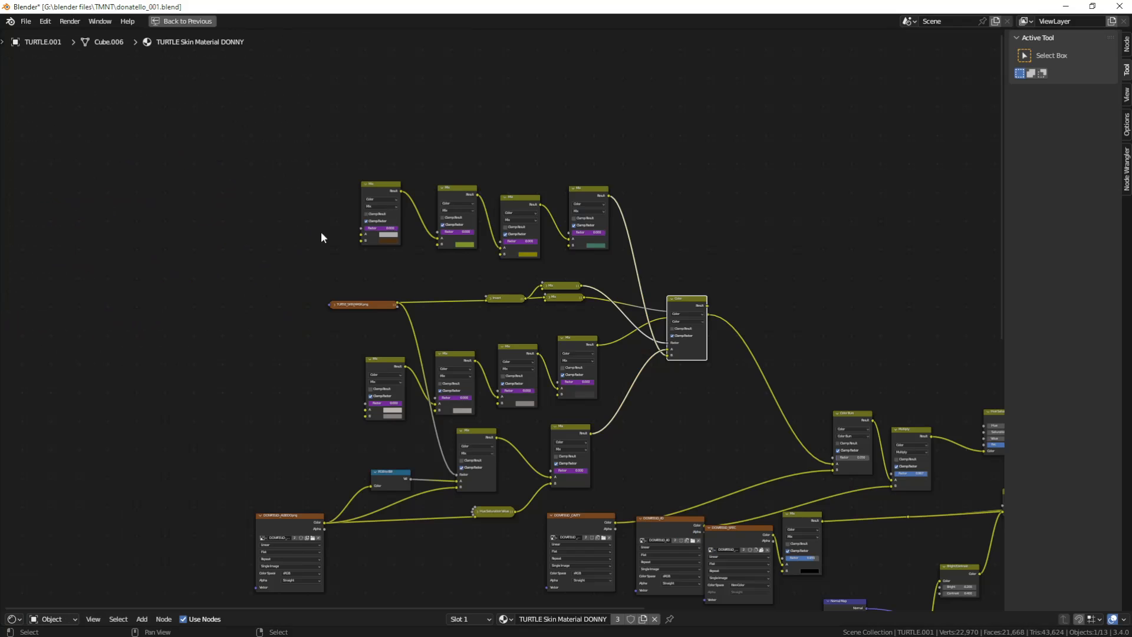
scroll(567, 352, up, 4)
middle_drag(592, 314, 581, 419)
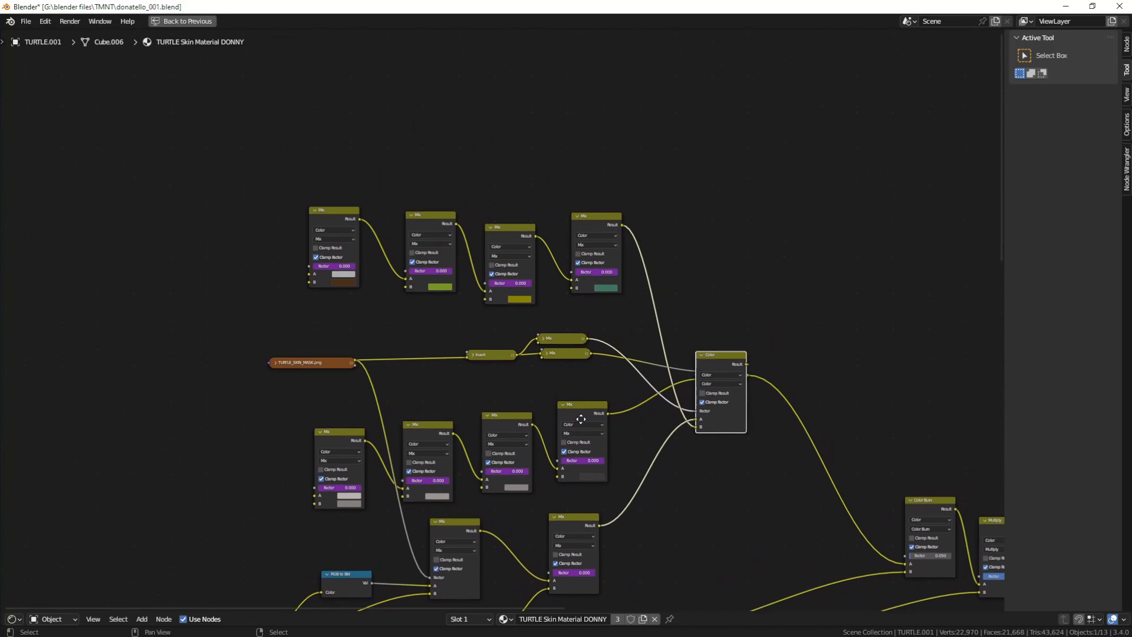
scroll(501, 369, up, 4)
middle_drag(539, 370, 508, 332)
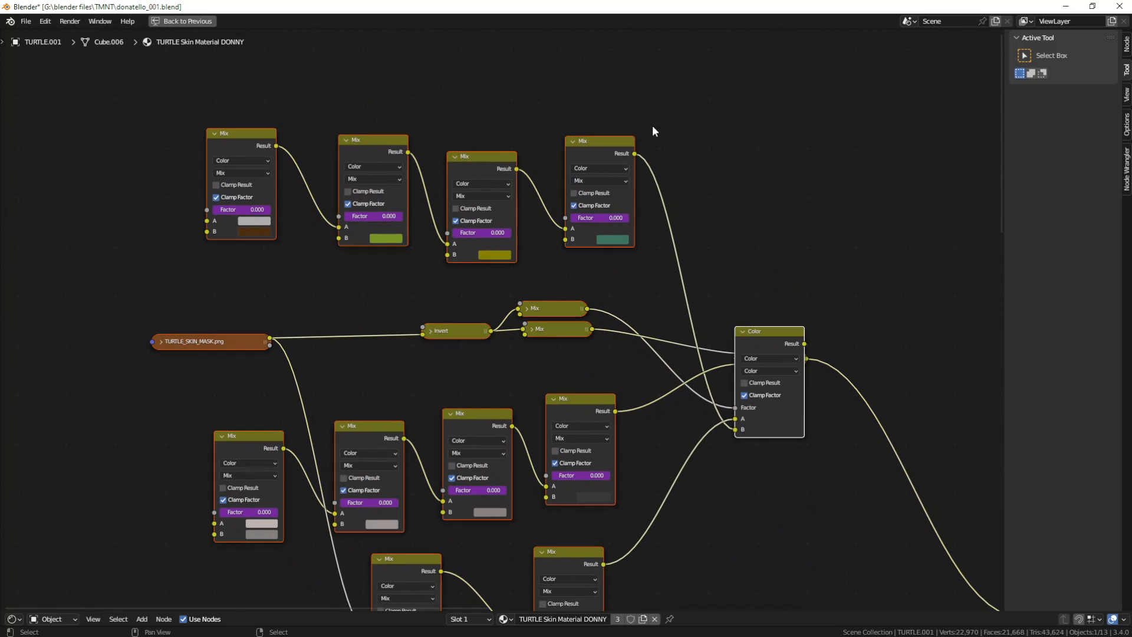
drag(664, 91, 219, 271)
scroll(482, 230, down, 3)
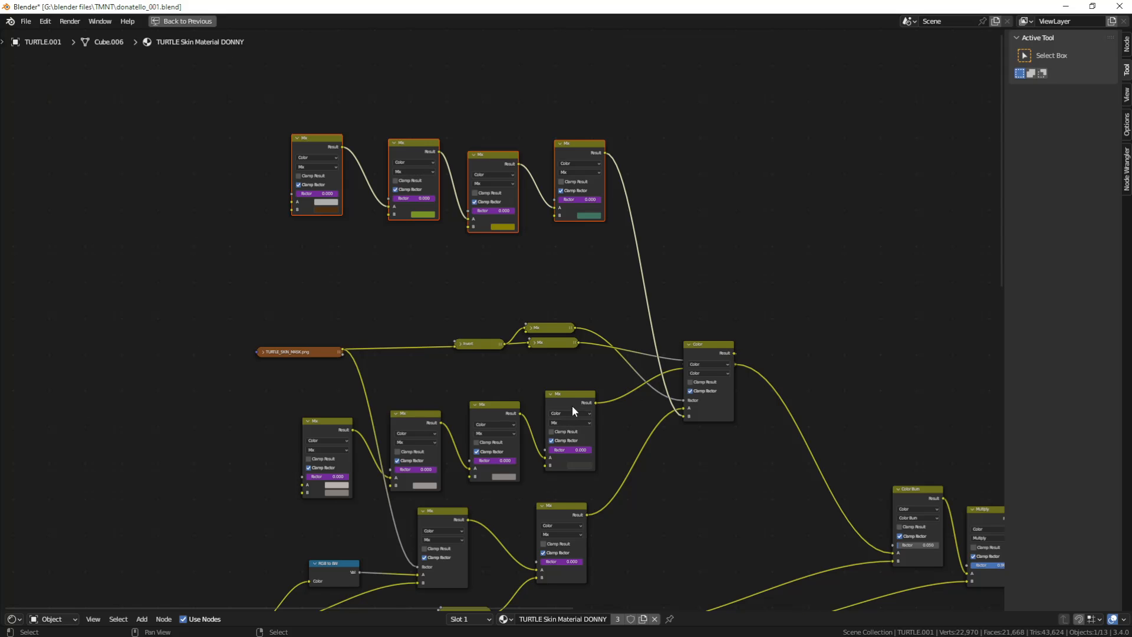
middle_drag(572, 406, 565, 370)
Circle-select the four driven Mix nodes below the TURTLE_SKIN_MASK.png node and move them farther from the Color node.
key(a)
key(a)
key(c)
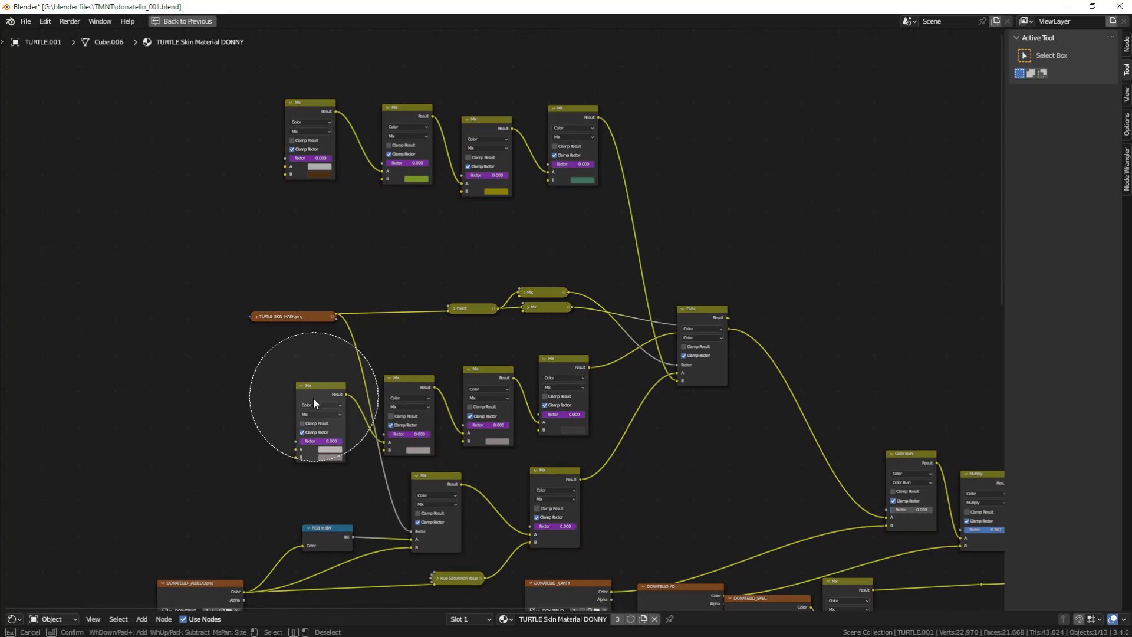
mouse_move(313, 397)
mouse_down()
mouse_move(413, 406)
mouse_move(547, 388)
mouse_up()
right_click(547, 388)
key(g)
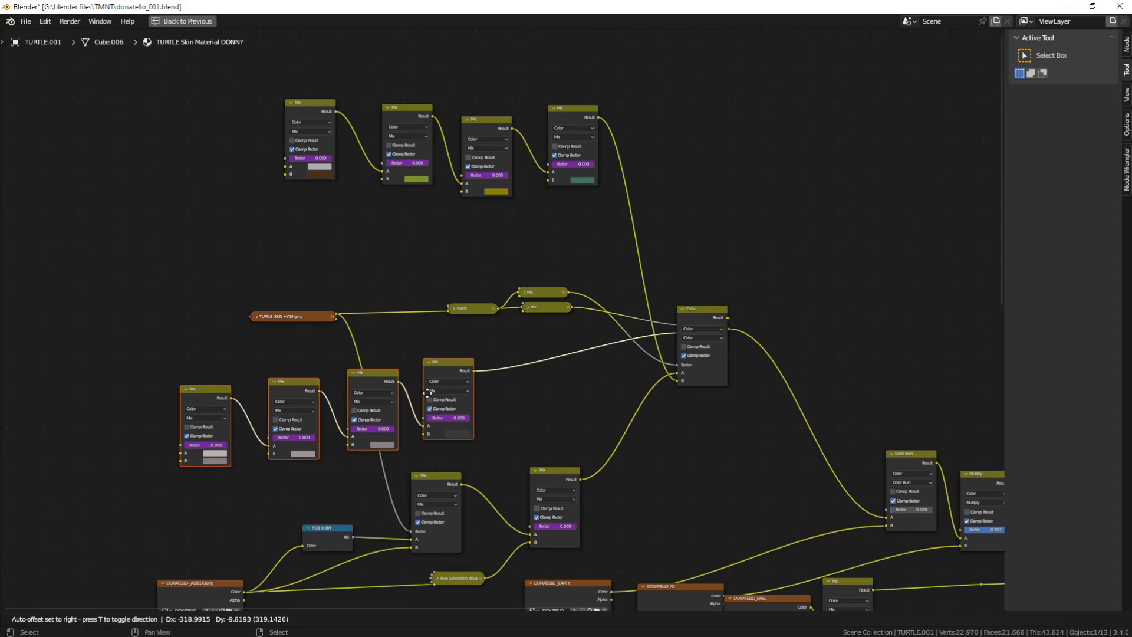
click(445, 385)
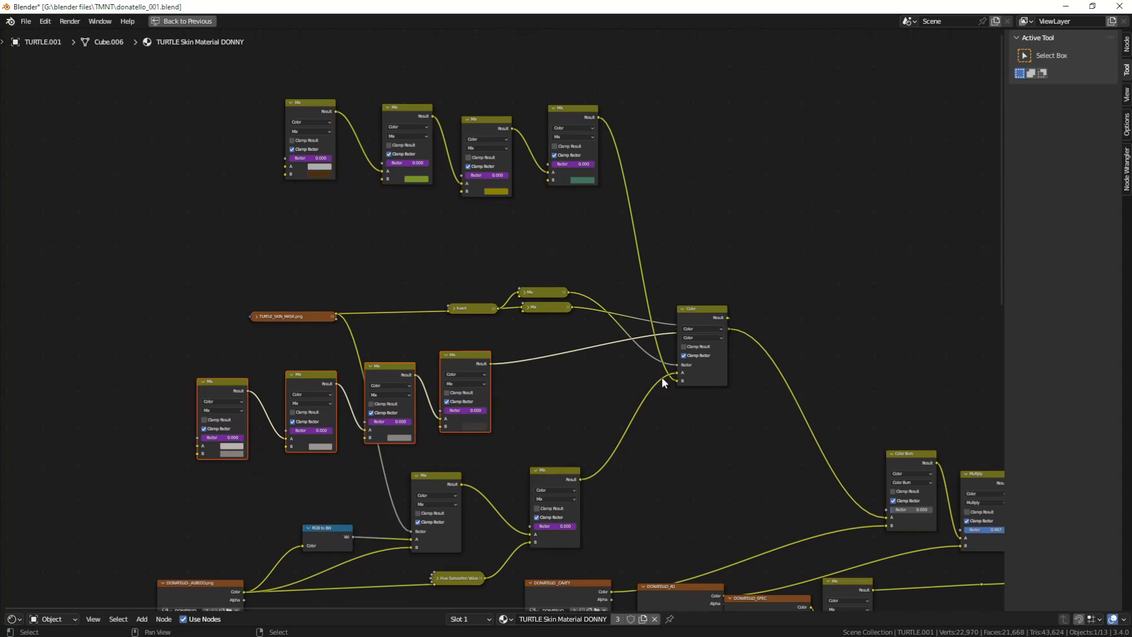
Collapse the Color mix node to expose the Value node behind it.
click(681, 306)
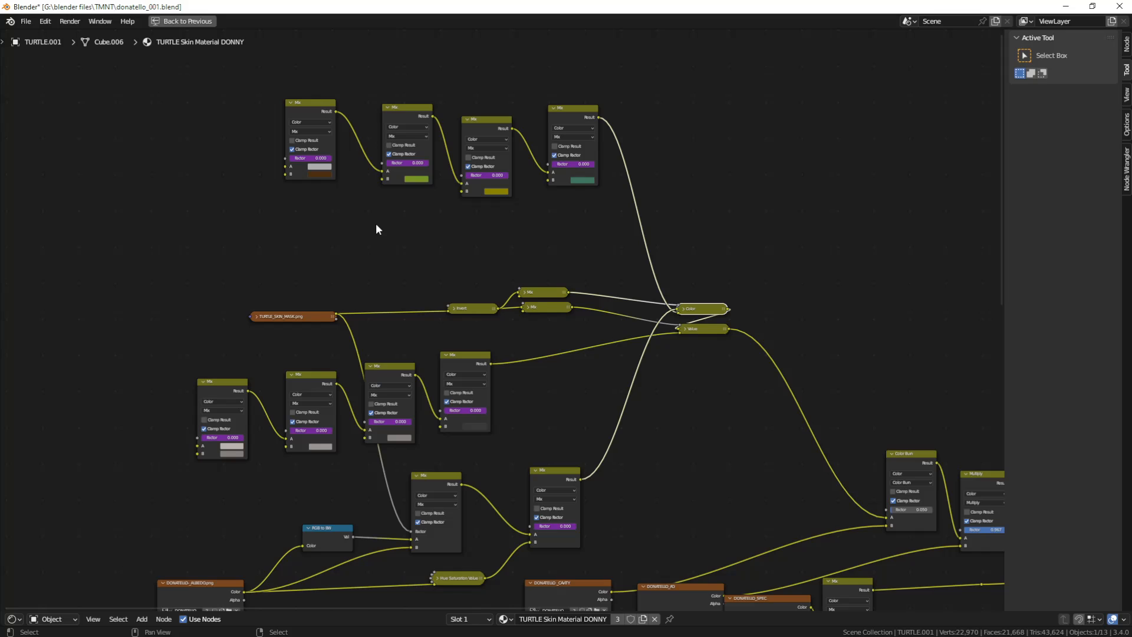
click(681, 307)
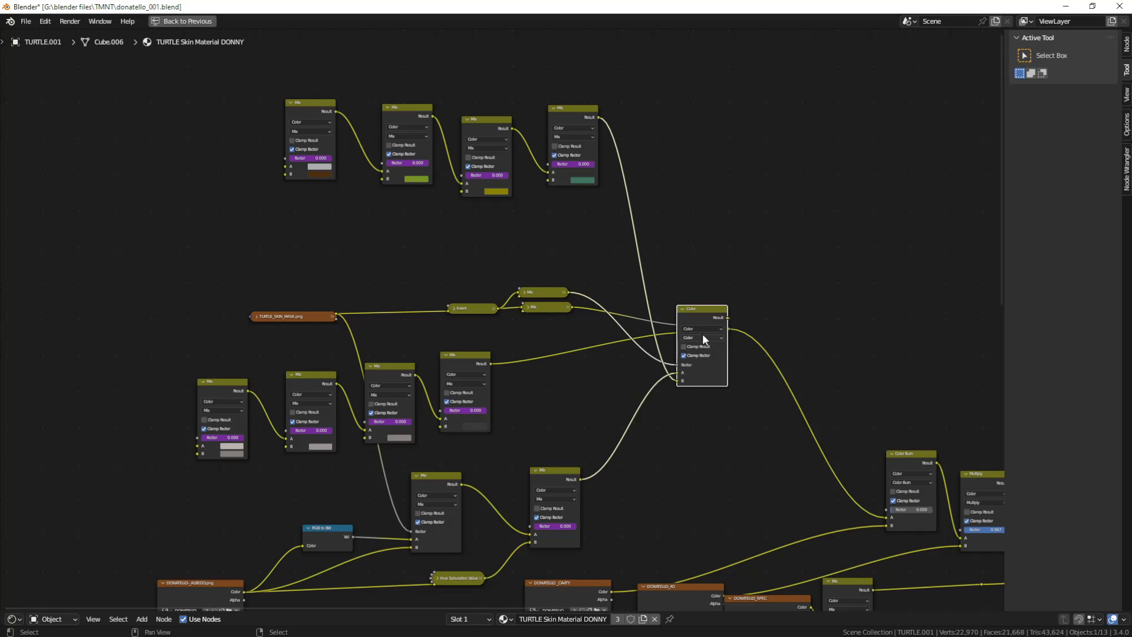
click(702, 336)
click(681, 307)
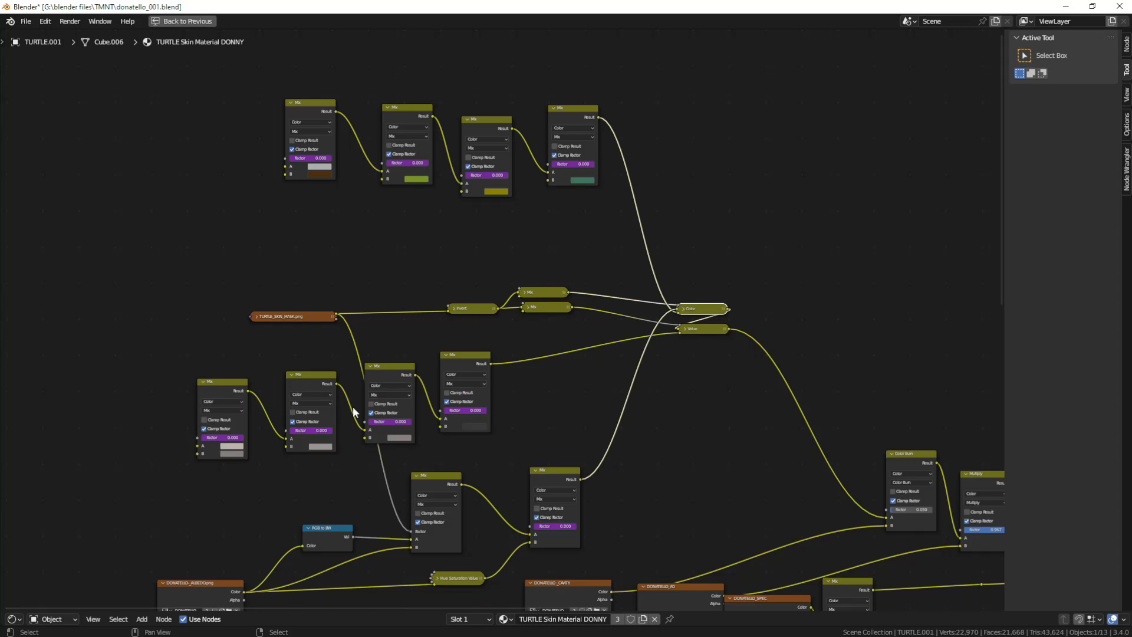
Add a ColorRamp converter node between the upper Mix chain and the skin mask row.
middle_drag(534, 209, 540, 230)
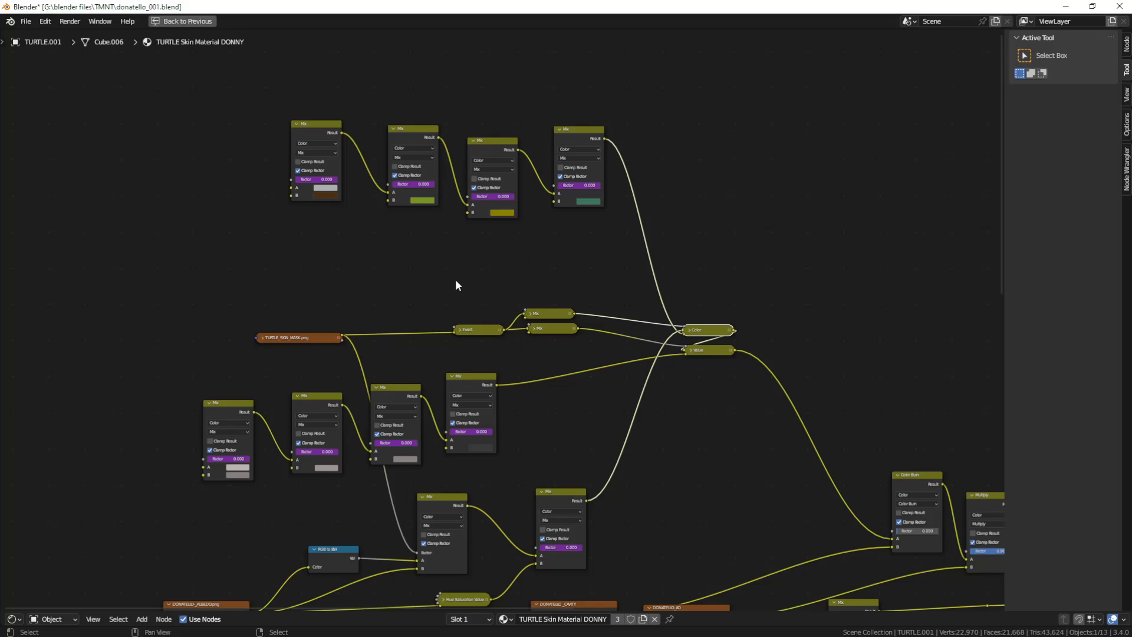
middle_drag(379, 265, 405, 269)
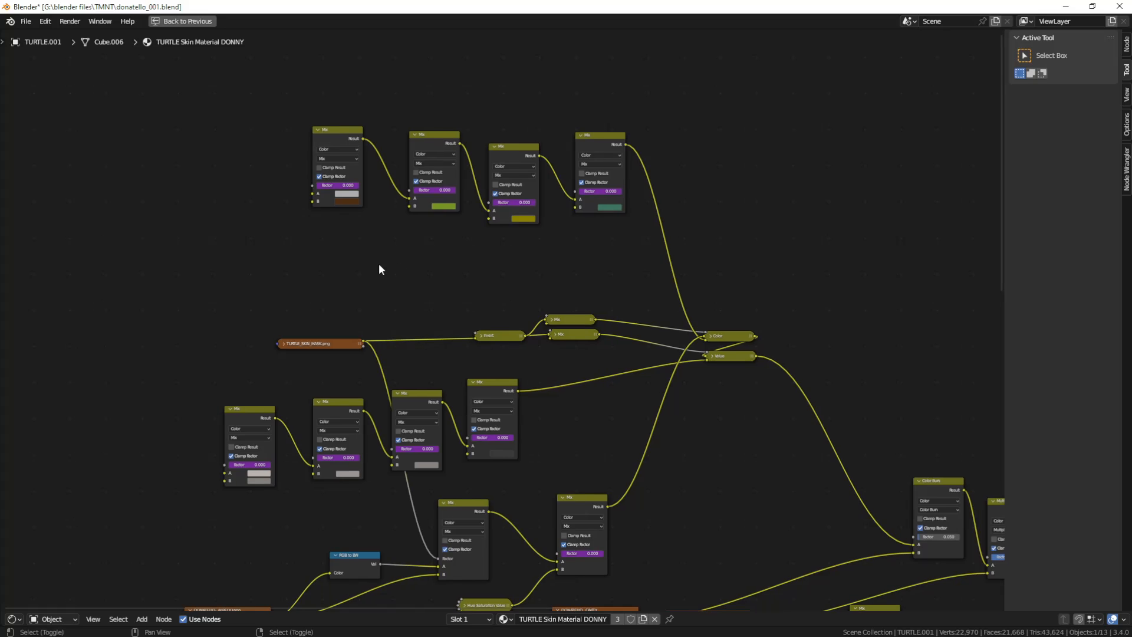
key(shift+a)
mouse_move(378, 263)
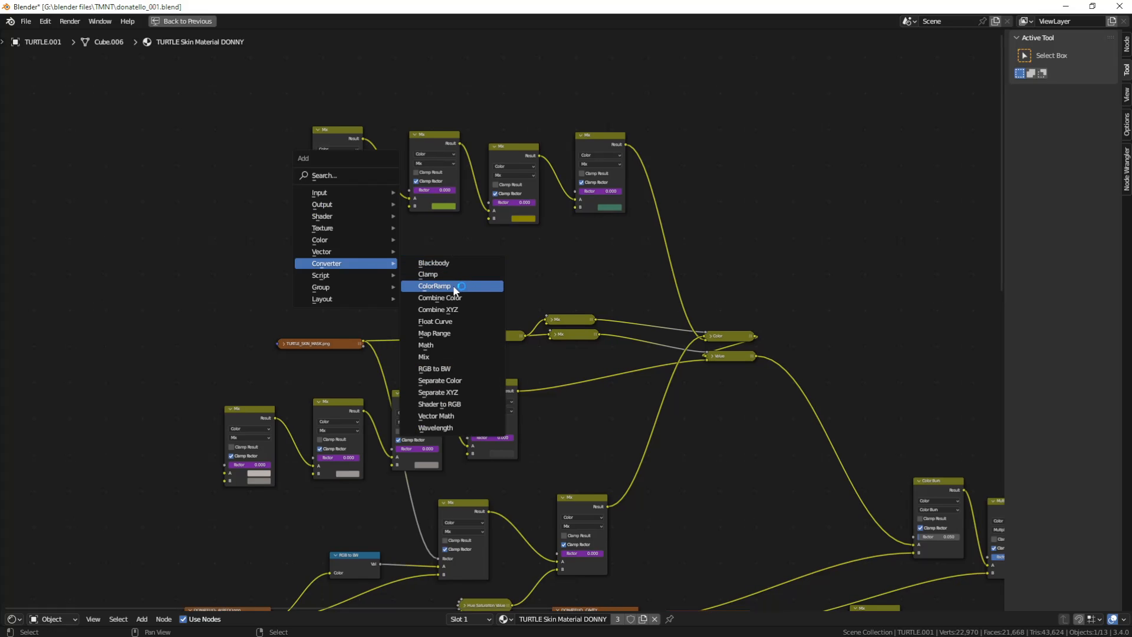
click(453, 285)
click(390, 236)
scroll(520, 277, up, 2)
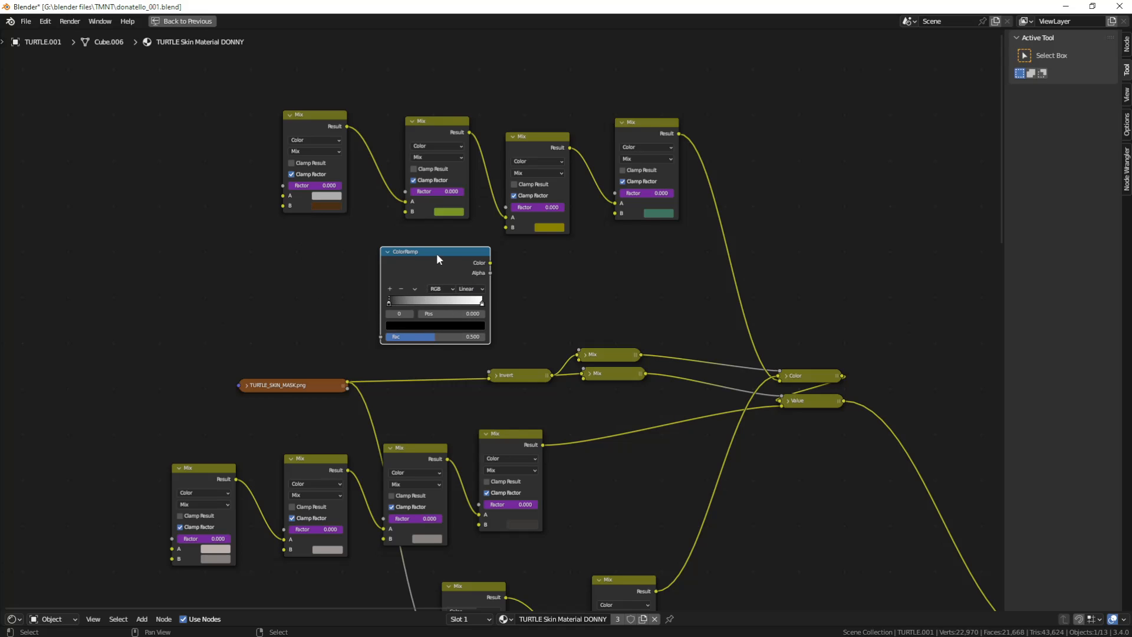
drag(437, 258, 440, 261)
Add three extra stops to the ColorRamp.
click(391, 292)
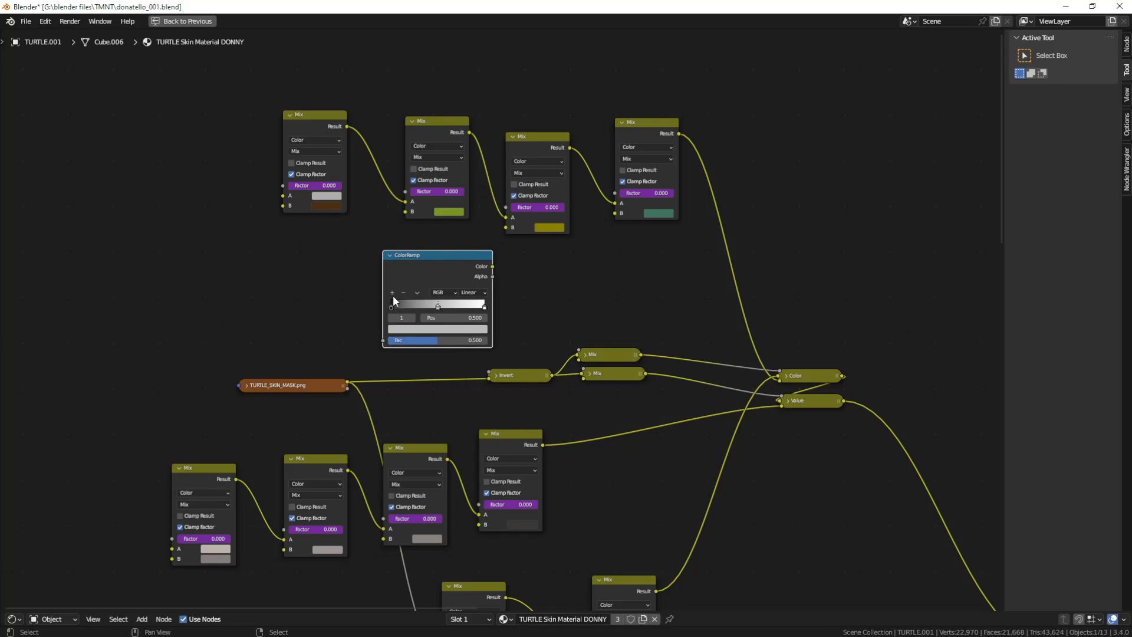
click(393, 293)
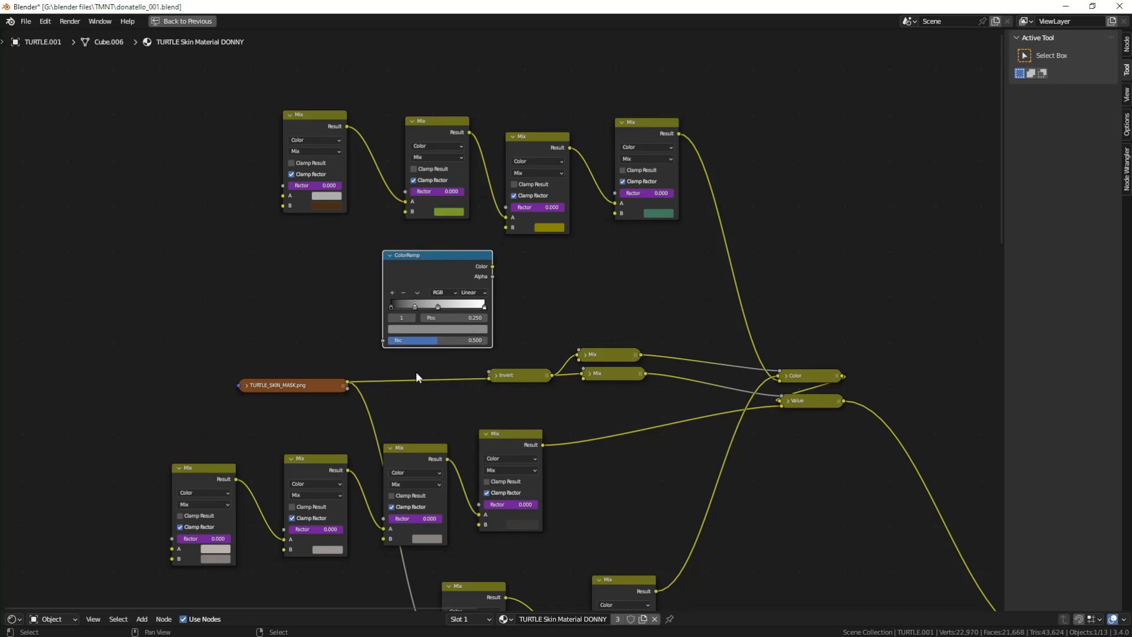
click(391, 291)
Set the ColorRamp's first stop to the light grey sampled from the first upper Mix node's A colour.
click(391, 307)
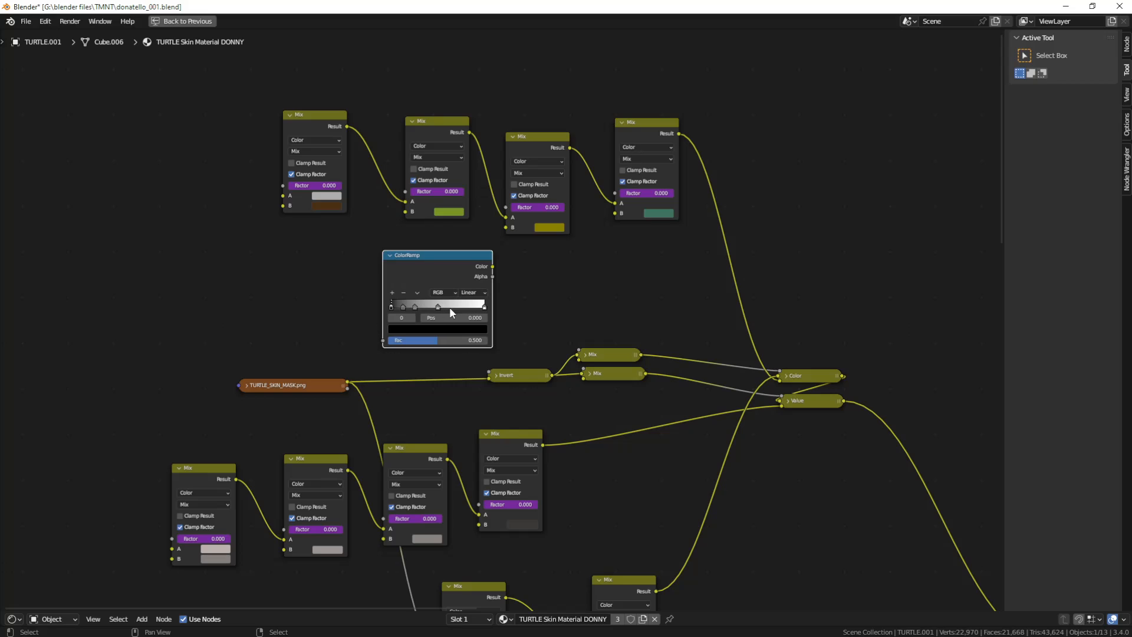
click(392, 307)
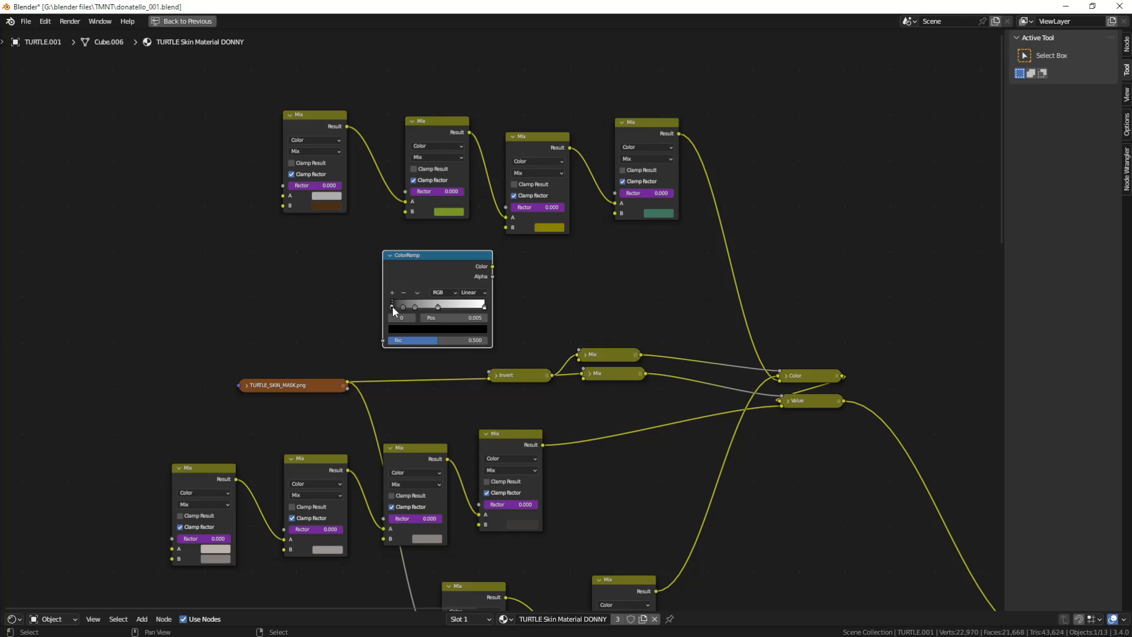
click(440, 329)
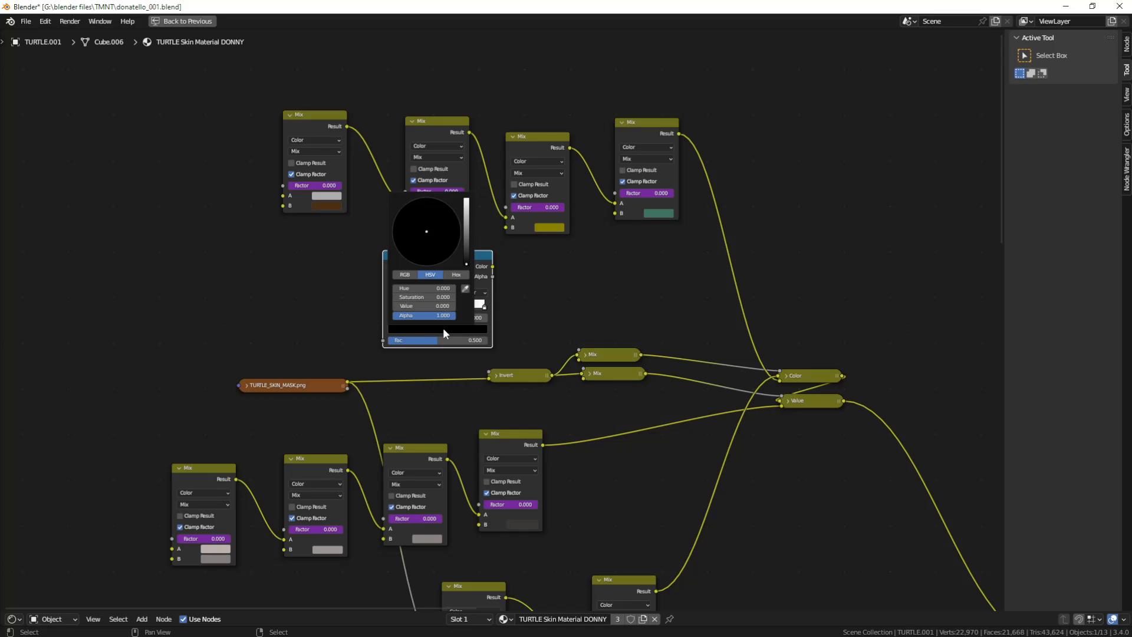
click(465, 289)
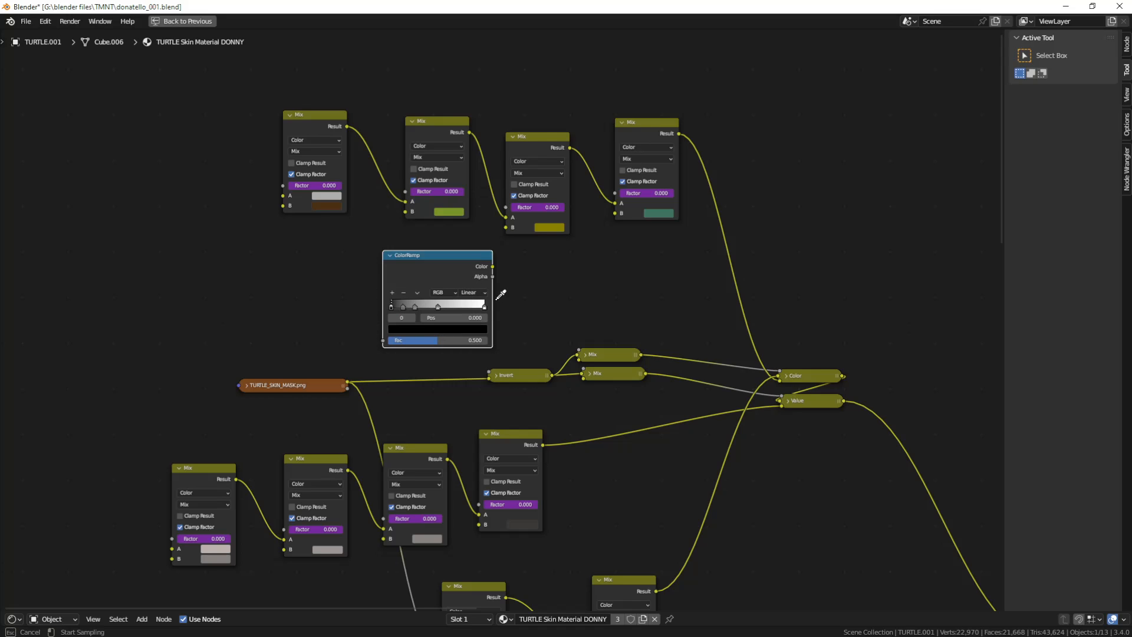
click(328, 194)
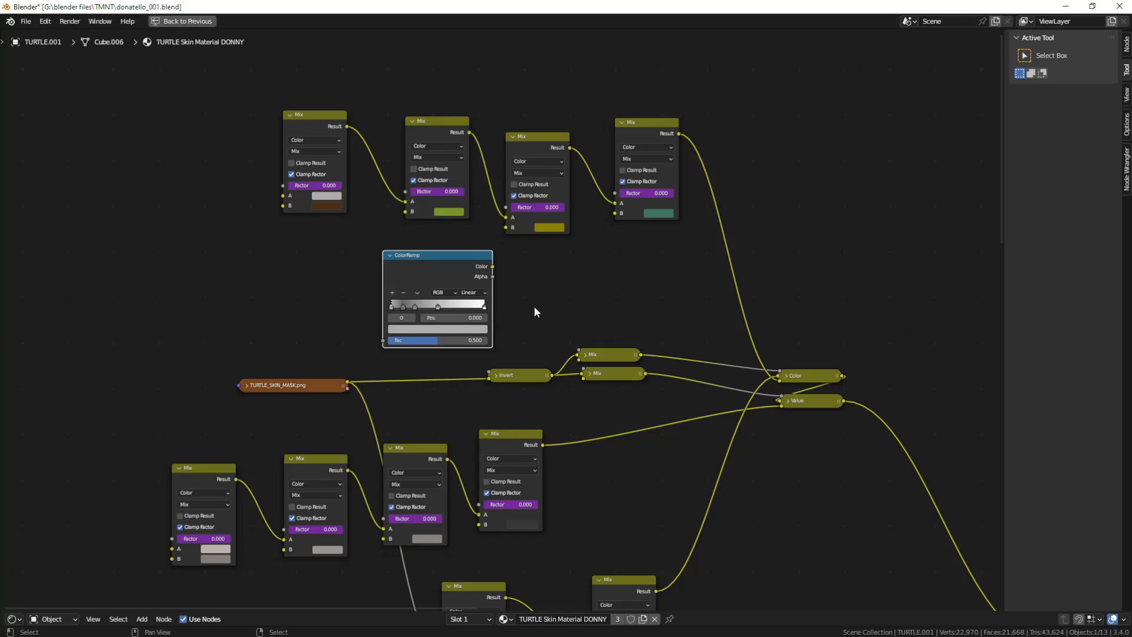
Set the ColorRamp's last stop to the teal green sampled from the fourth upper Mix node's B colour.
click(484, 306)
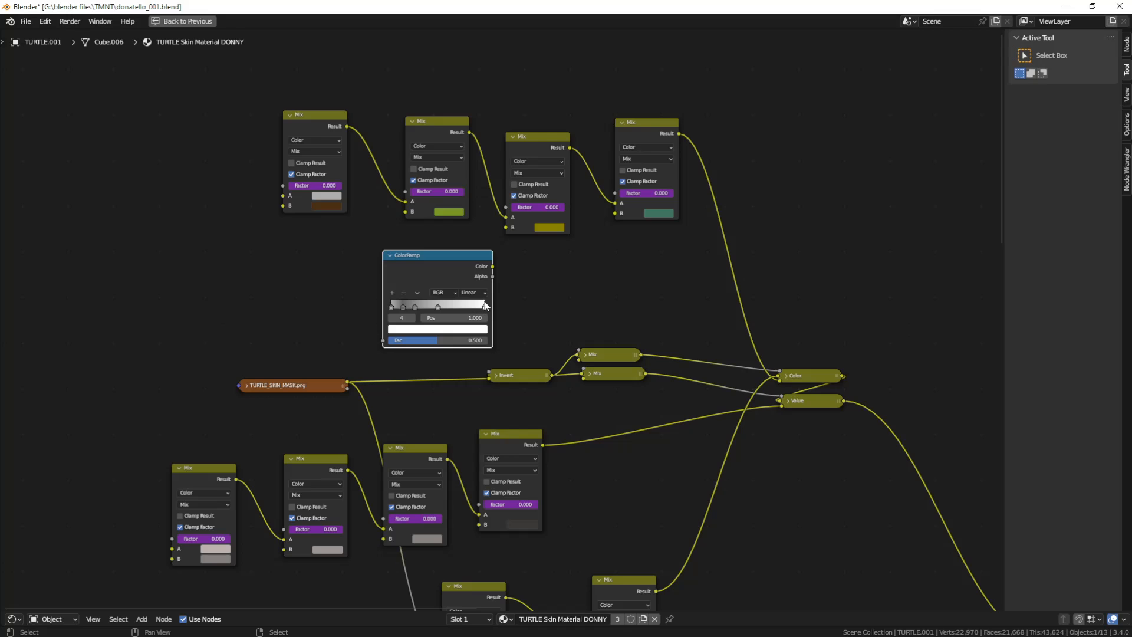
click(454, 328)
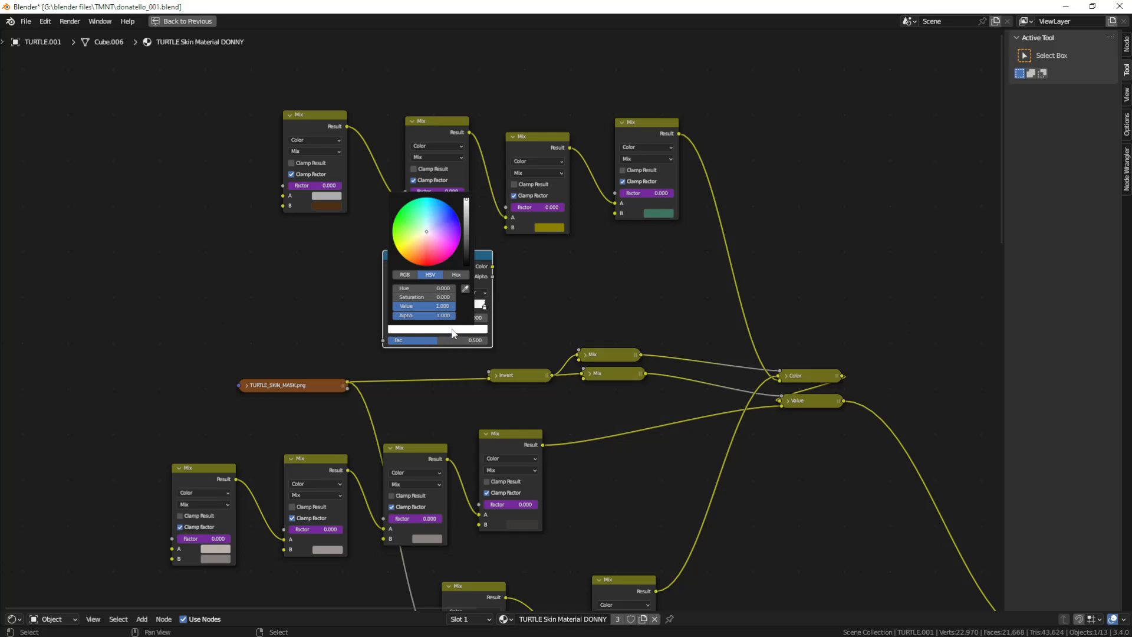
click(465, 288)
click(656, 212)
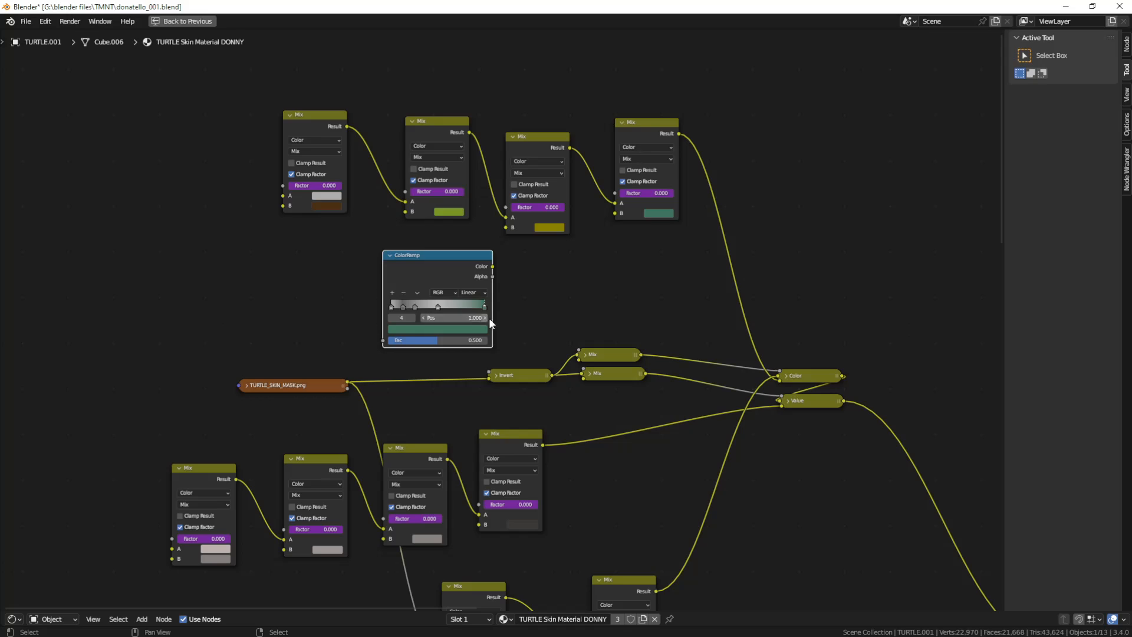
Move ColorRamp stop 3 to position 0.75 and give it the olive yellow sampled from the third upper Mix node.
click(438, 306)
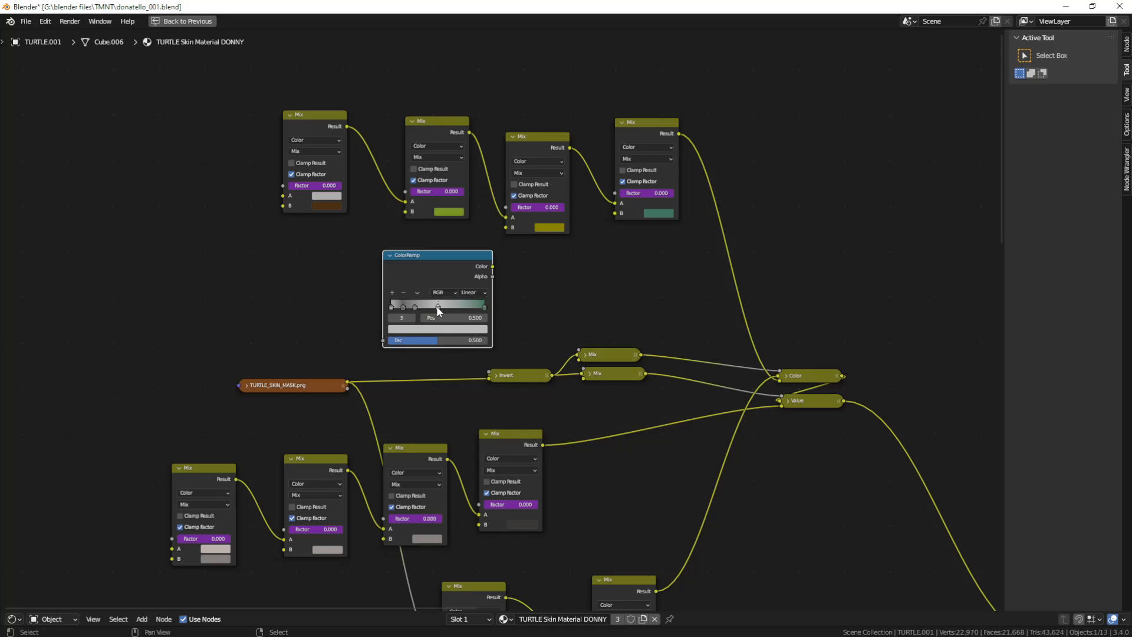
click(469, 318)
text(.75)
key(Return)
click(487, 329)
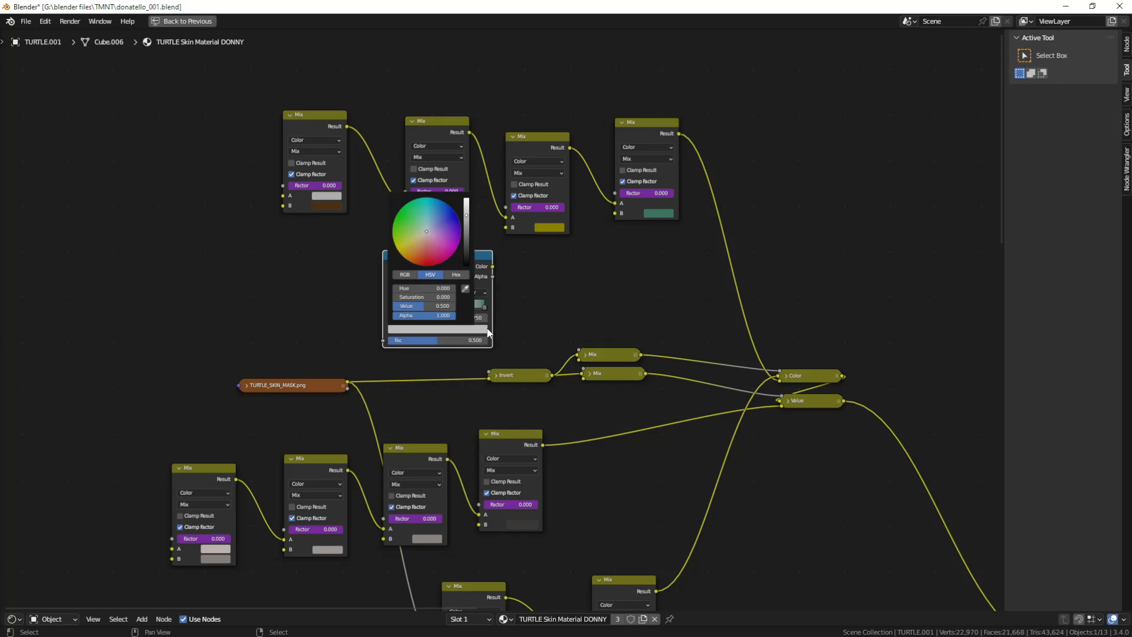
click(488, 289)
click(552, 227)
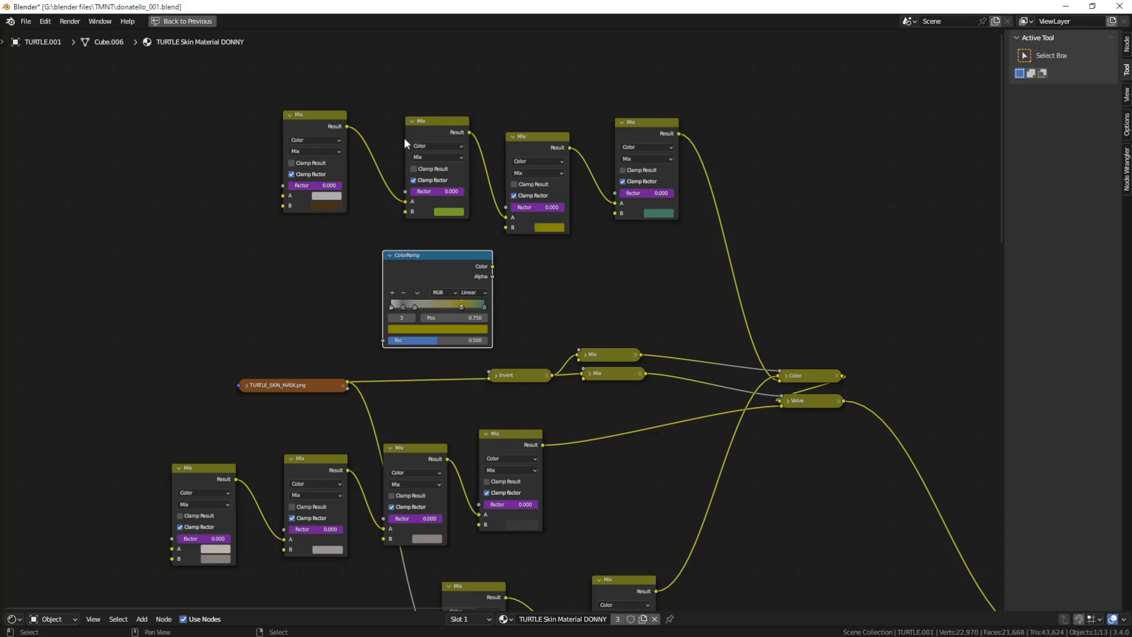
middle_drag(361, 255, 340, 256)
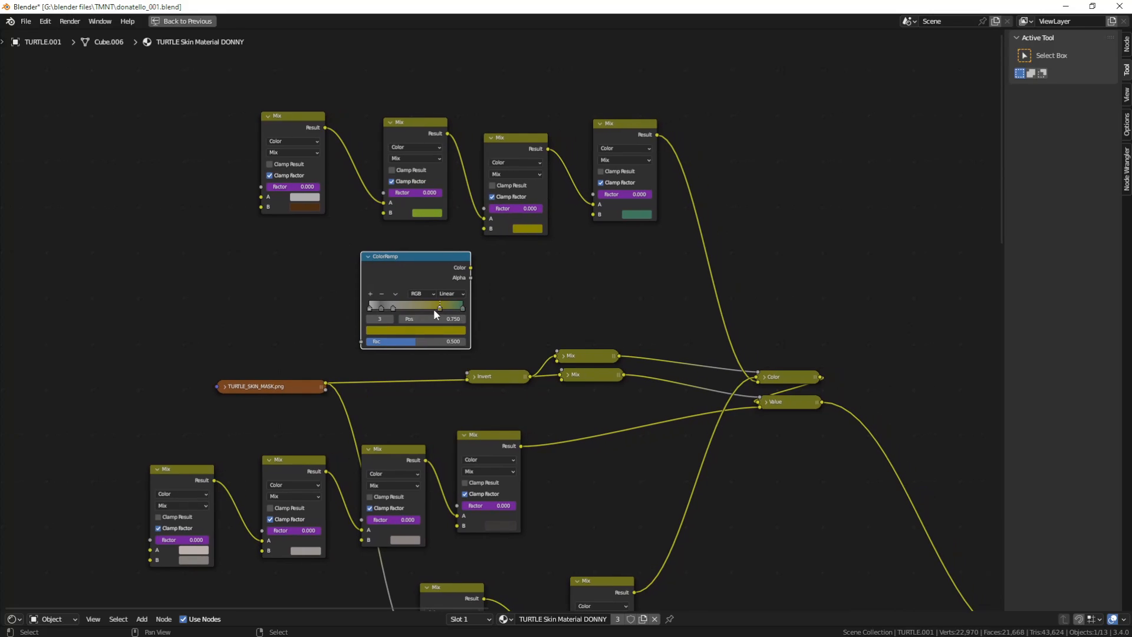
Move ColorRamp stop 2 to position 0.5 and give it the green sampled from the second upper Mix node's B colour.
click(393, 308)
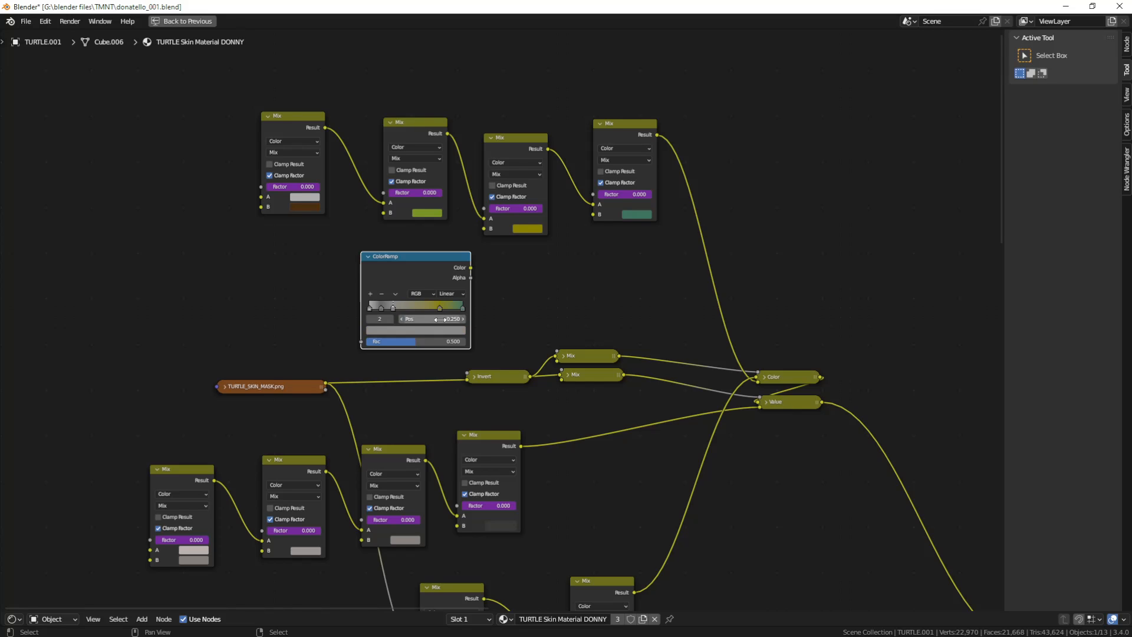
click(441, 319)
text(0.5)
key(Return)
click(437, 329)
click(448, 285)
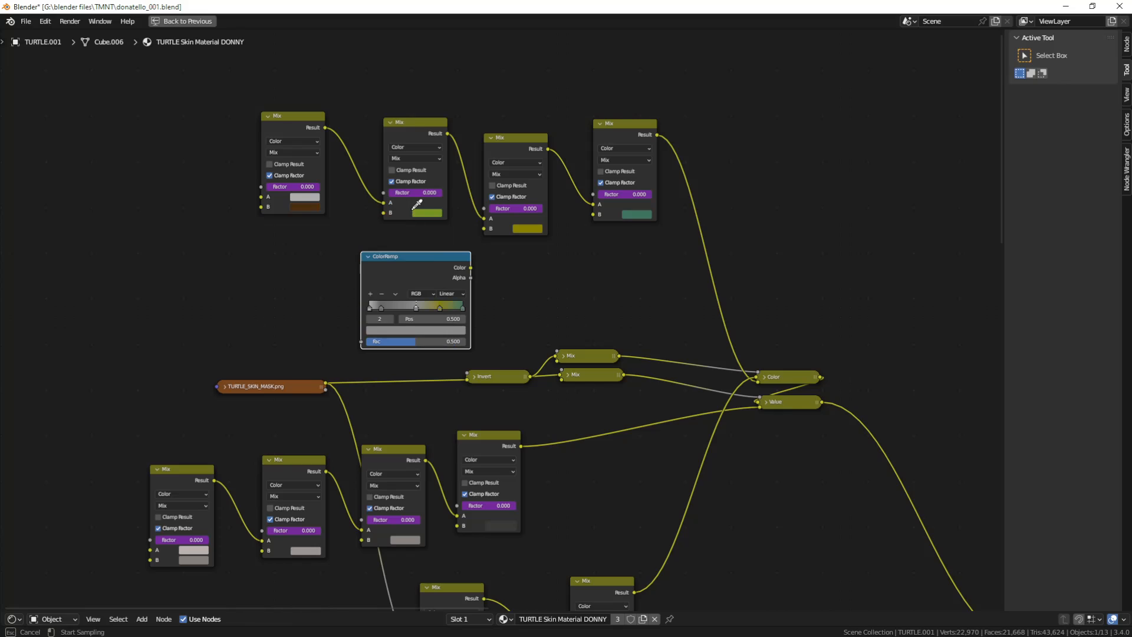
click(413, 208)
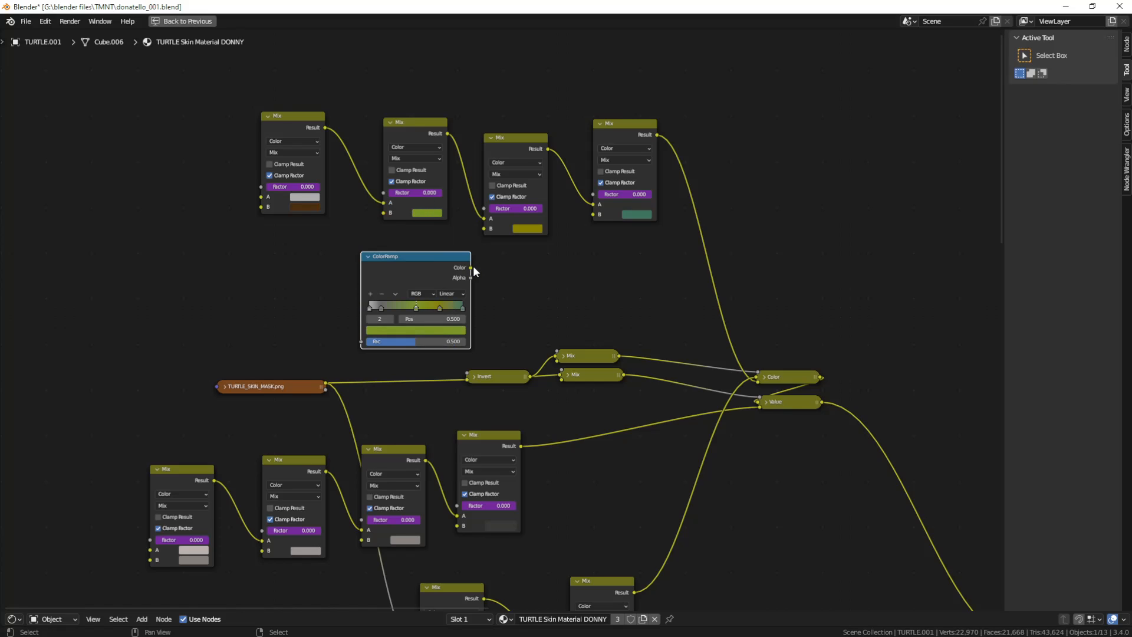
Move ColorRamp stop 1 to position 0.25 and give it the brown sampled from the first upper Mix node's B colour.
click(380, 307)
click(429, 319)
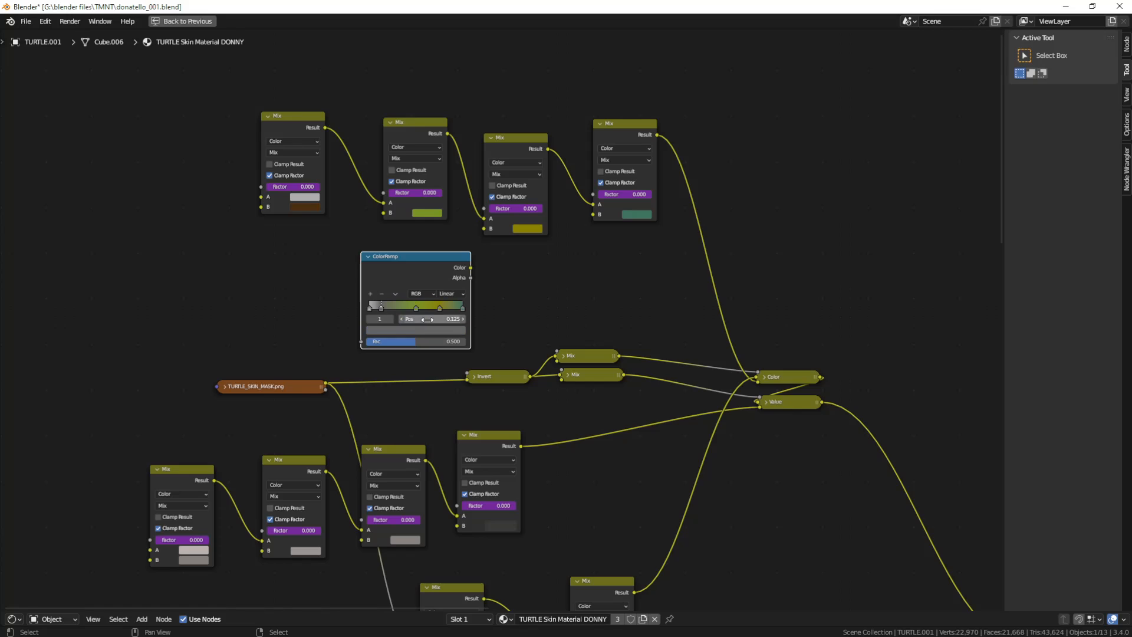
key(BackSpace)
text(.25)
key(Return)
click(418, 330)
click(445, 291)
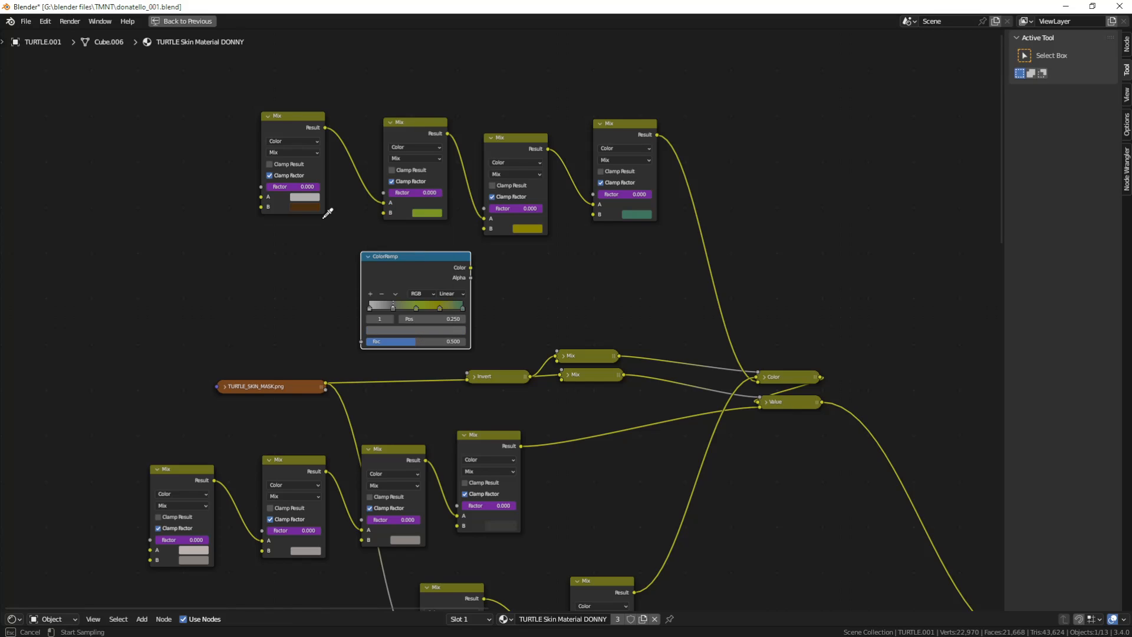
click(310, 207)
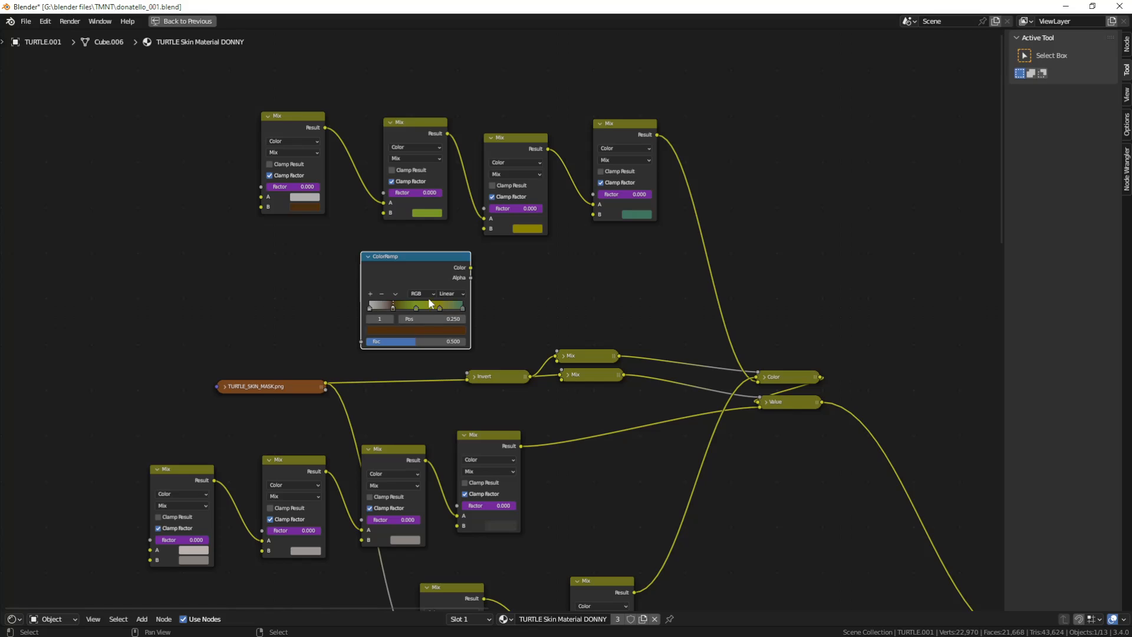
Set the ColorRamp's interpolation to Constant, select its last stop and widen the node.
click(457, 292)
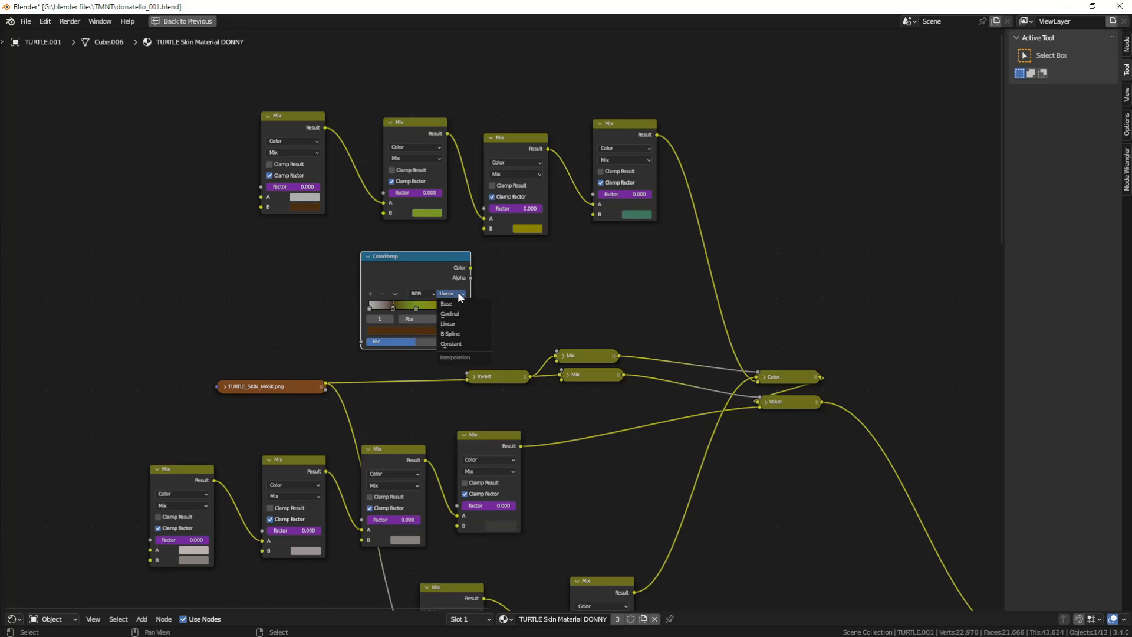
click(452, 343)
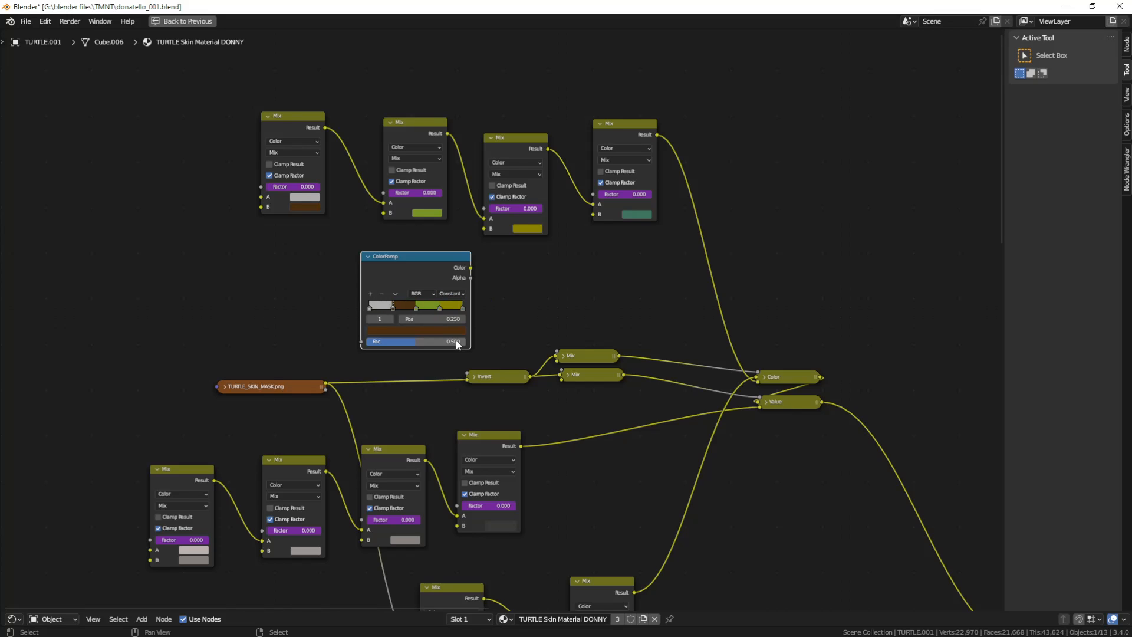
click(462, 308)
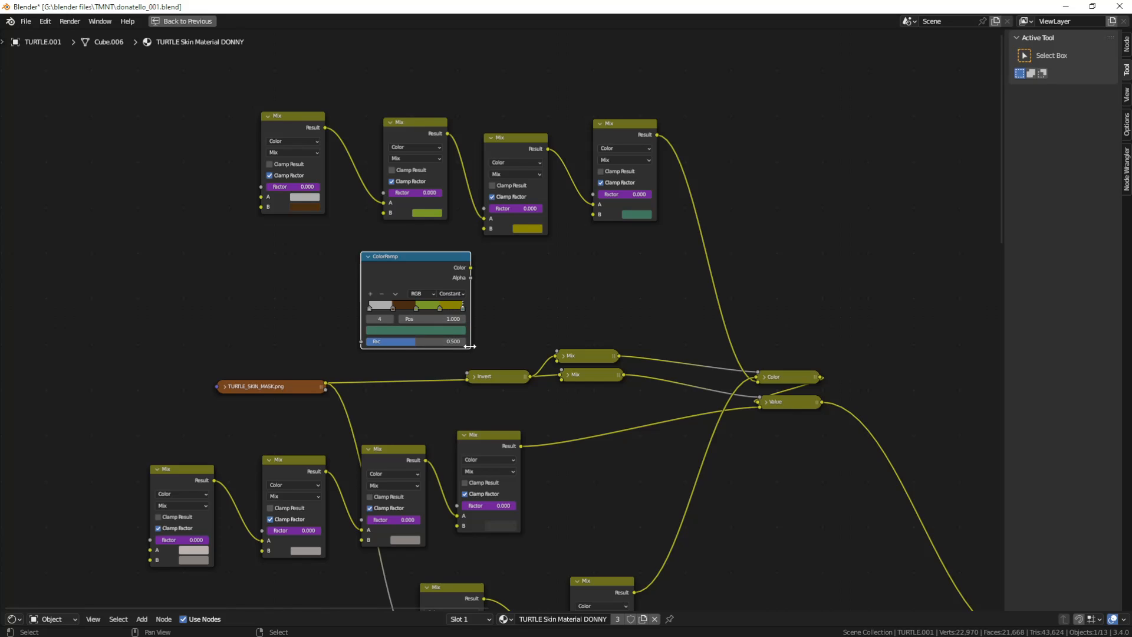
drag(469, 346, 502, 348)
scroll(472, 330, up, 5)
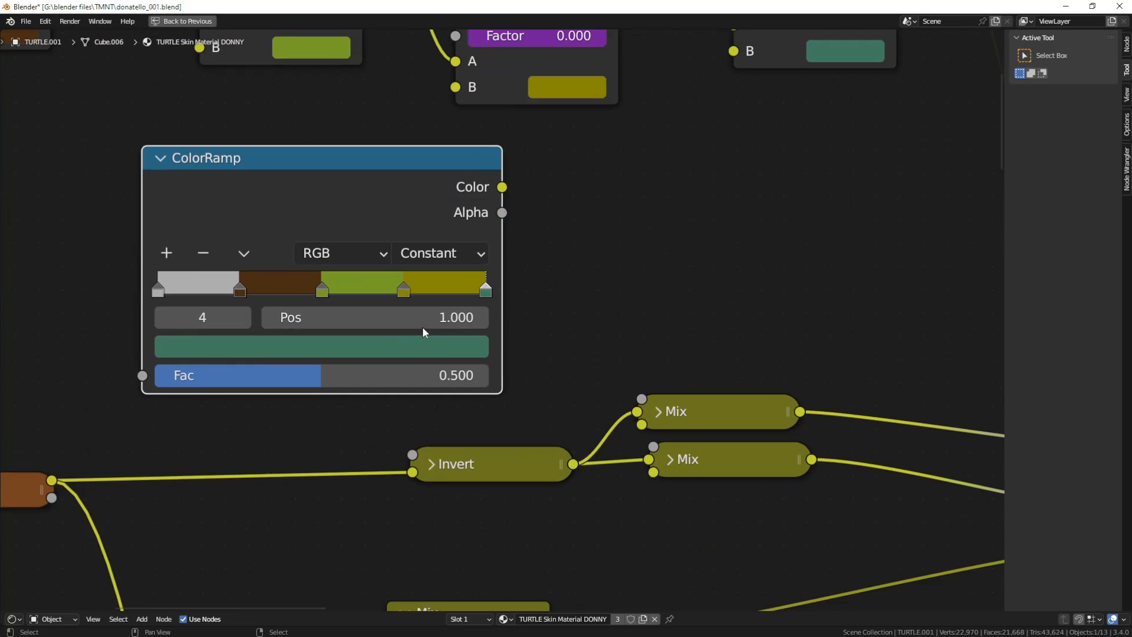
scroll(423, 326, up, 1)
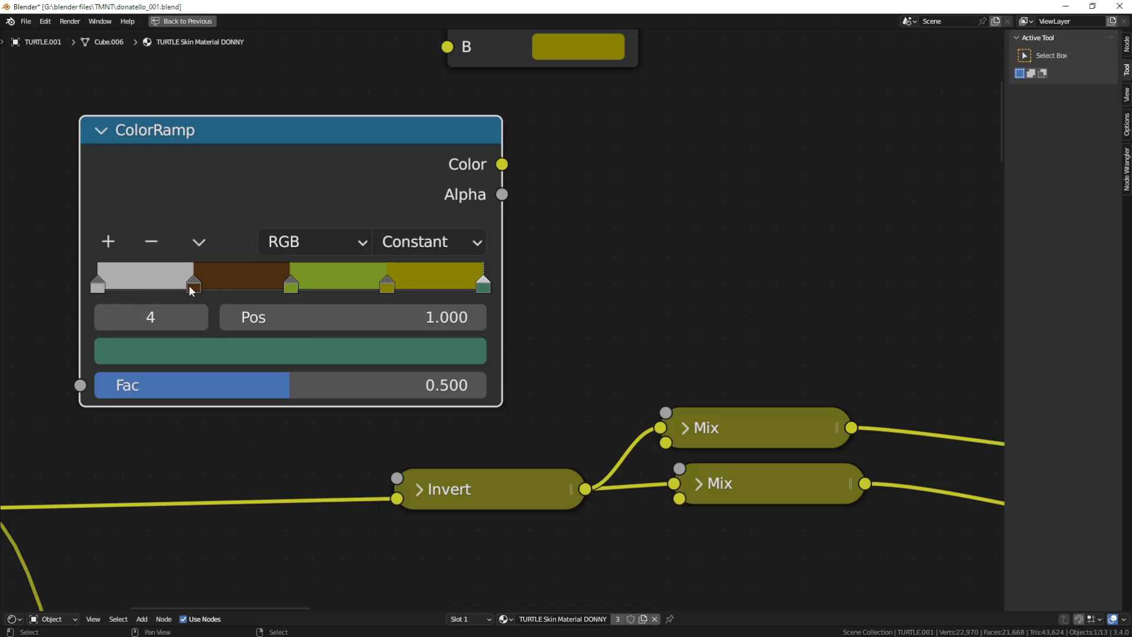
scroll(224, 341, down, 7)
scroll(501, 345, up, 1)
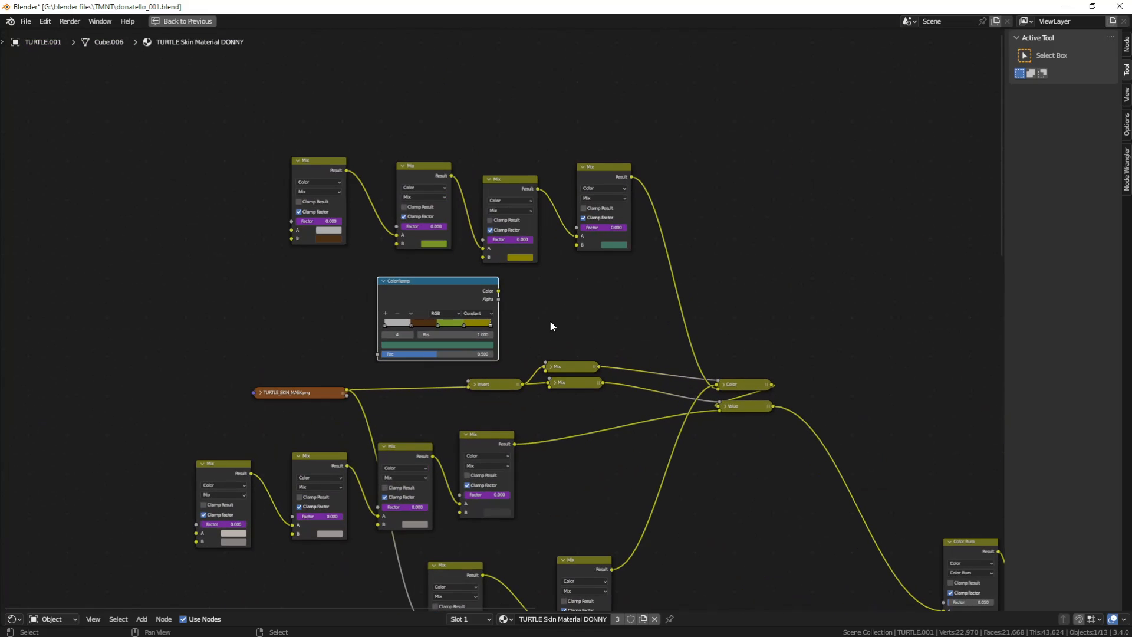
Reposition the ColorRamp under the upper Mix chain and move the four lower chained Mix nodes down to make room.
drag(461, 261, 414, 253)
scroll(480, 410, down, 1)
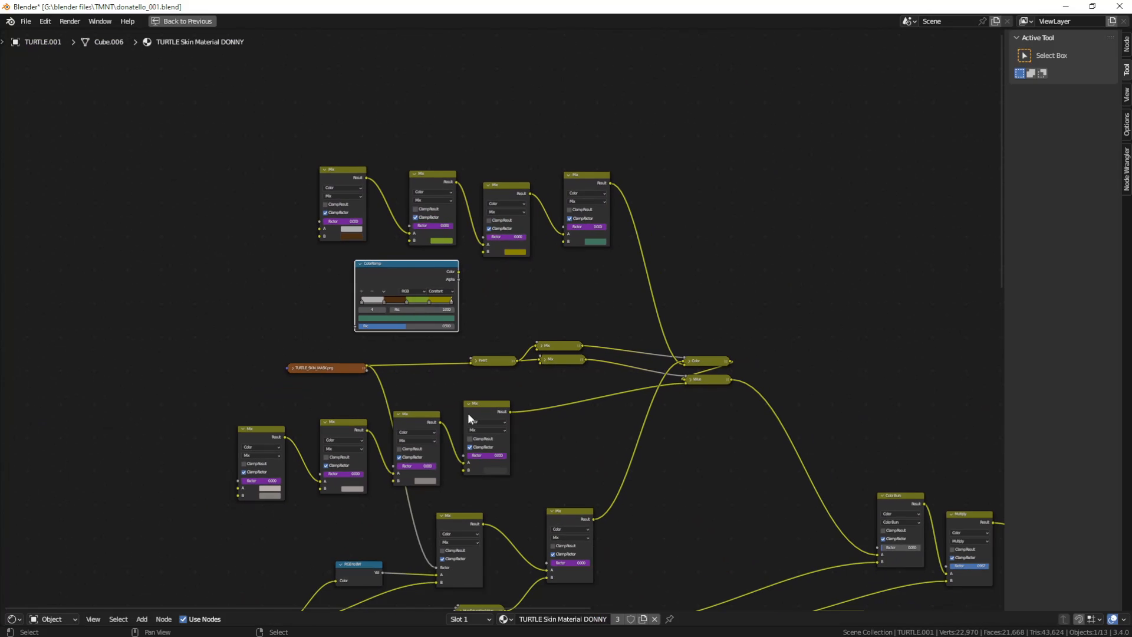
key(c)
drag(475, 411, 309, 415)
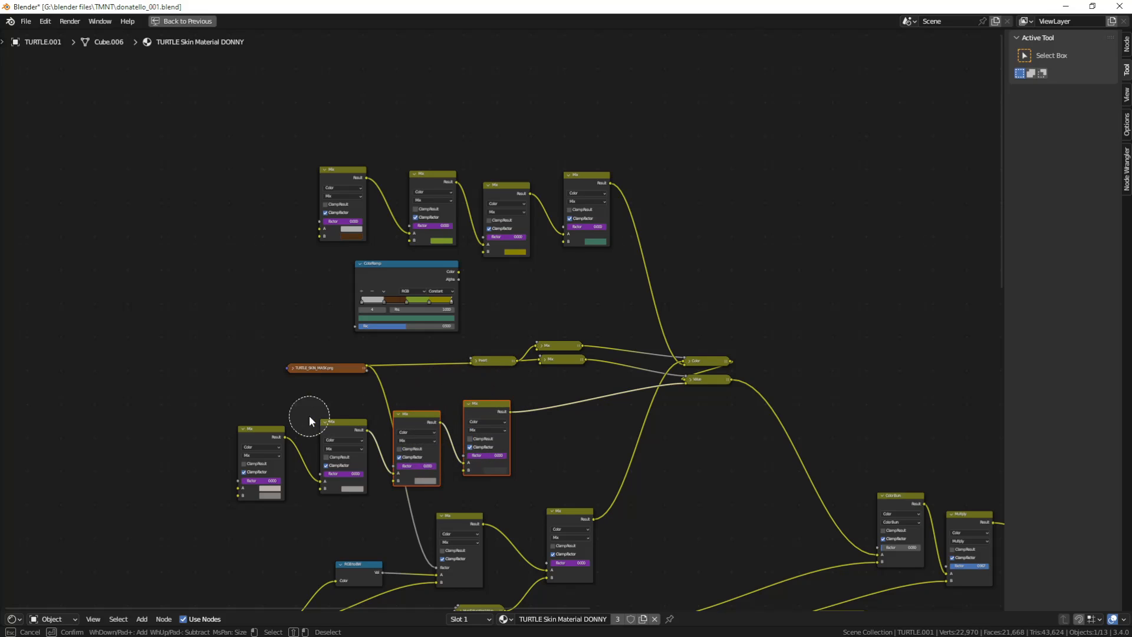
key(Escape)
key(g)
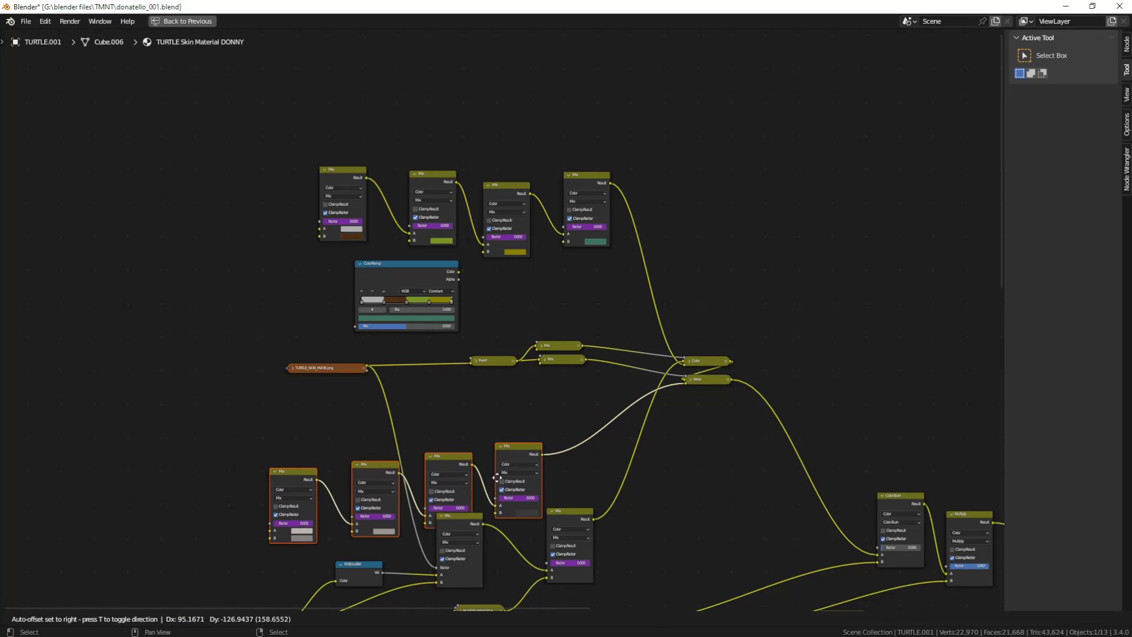
click(496, 482)
Duplicate the ColorRamp and place the copy just above the first Mix node of the lower chain.
drag(407, 268, 393, 262)
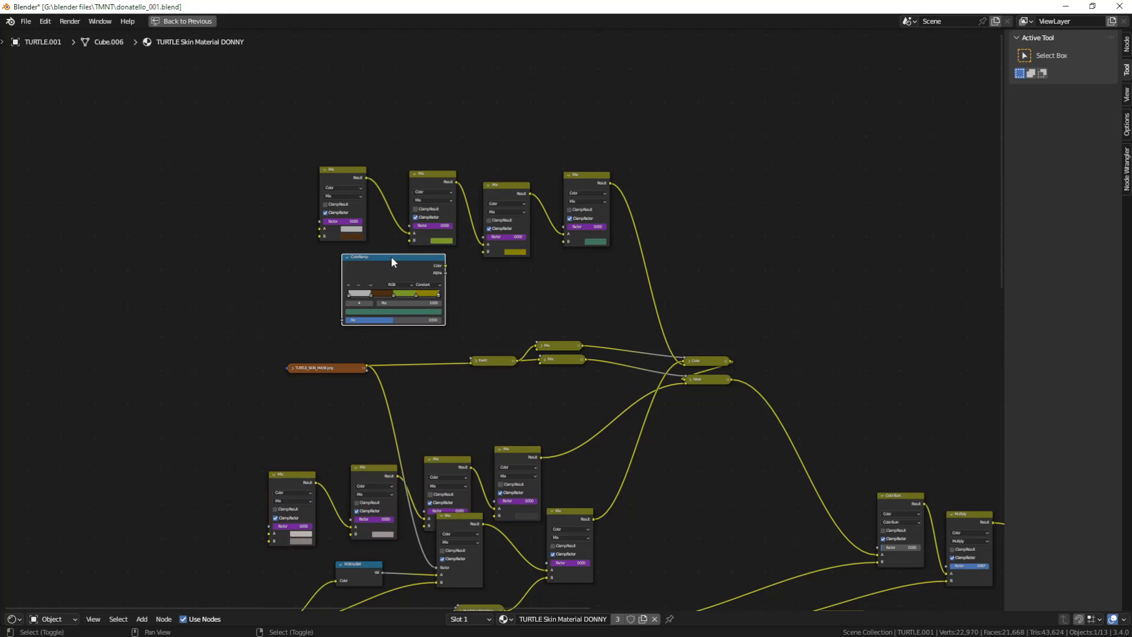
key(shift+d)
click(308, 386)
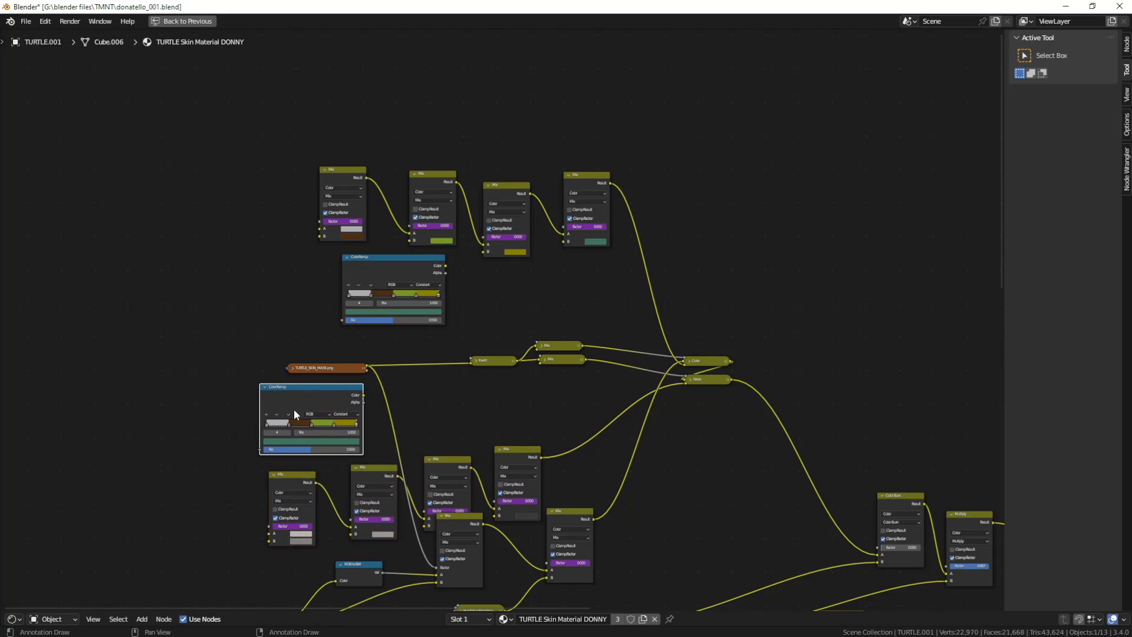
Recolour stops 0 and 1 of the duplicated ColorRamp with the first lower Mix node's A and B colours.
click(267, 423)
click(346, 440)
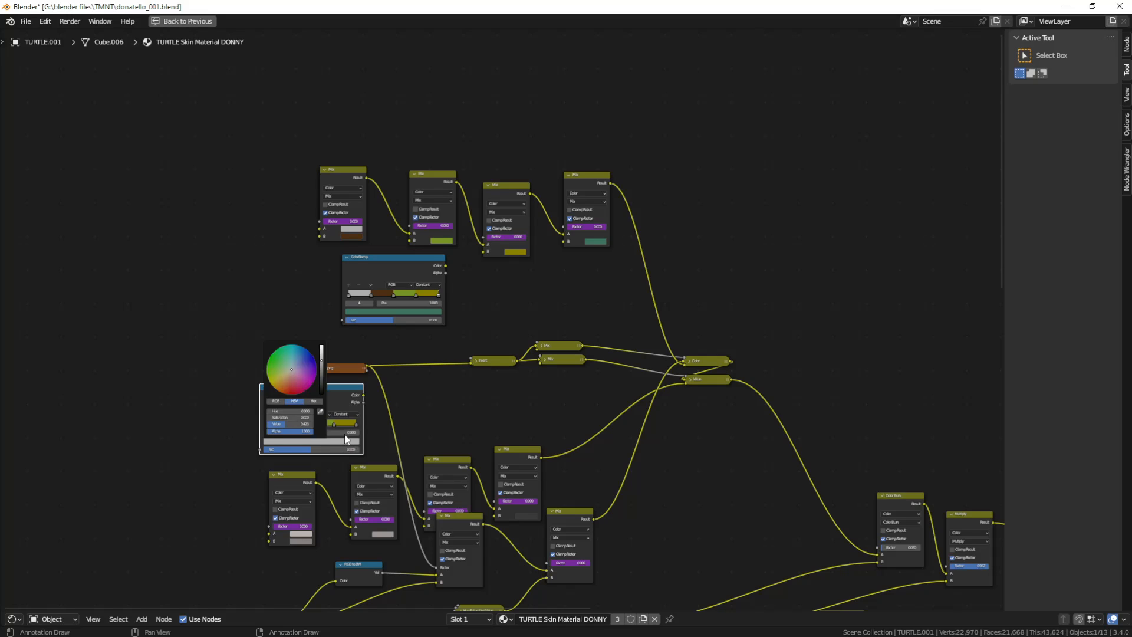
click(320, 412)
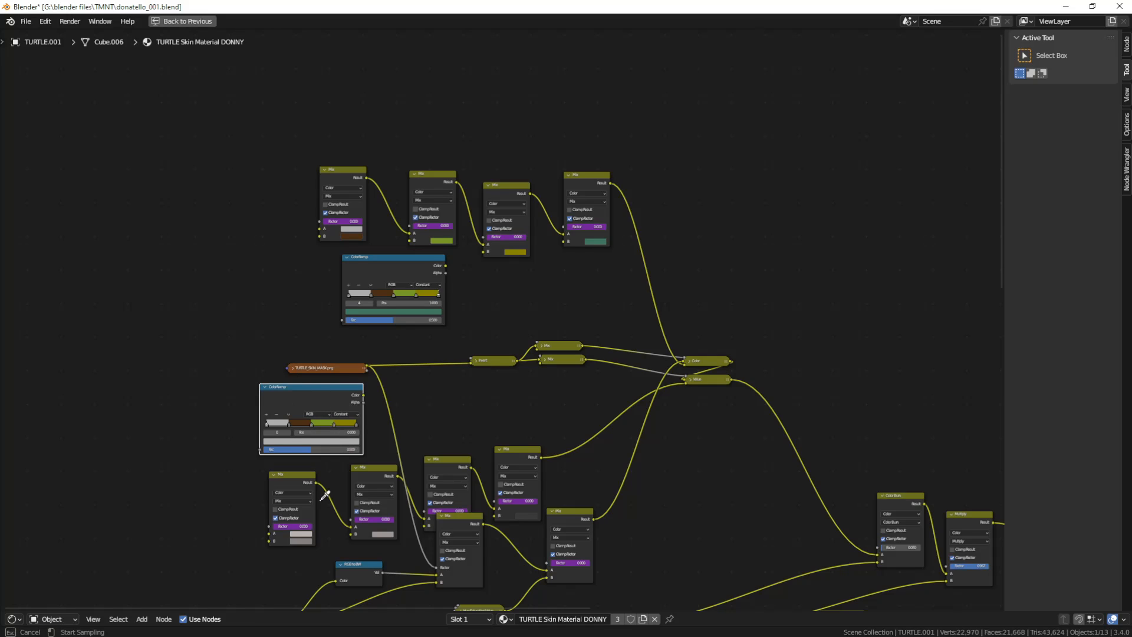
click(301, 534)
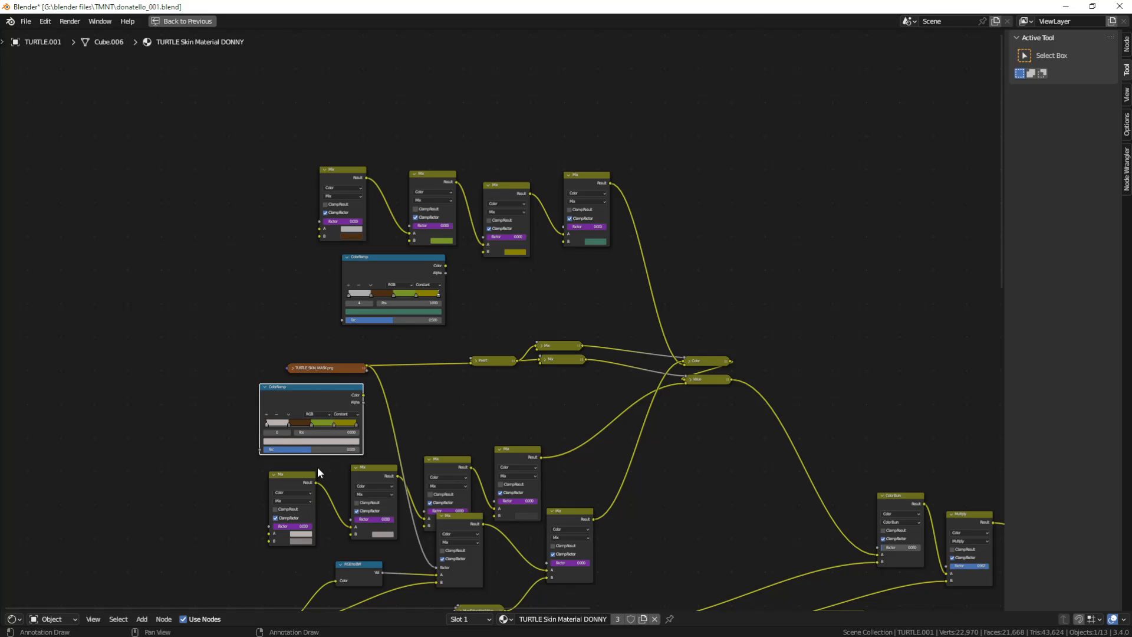
click(291, 423)
click(338, 441)
click(320, 412)
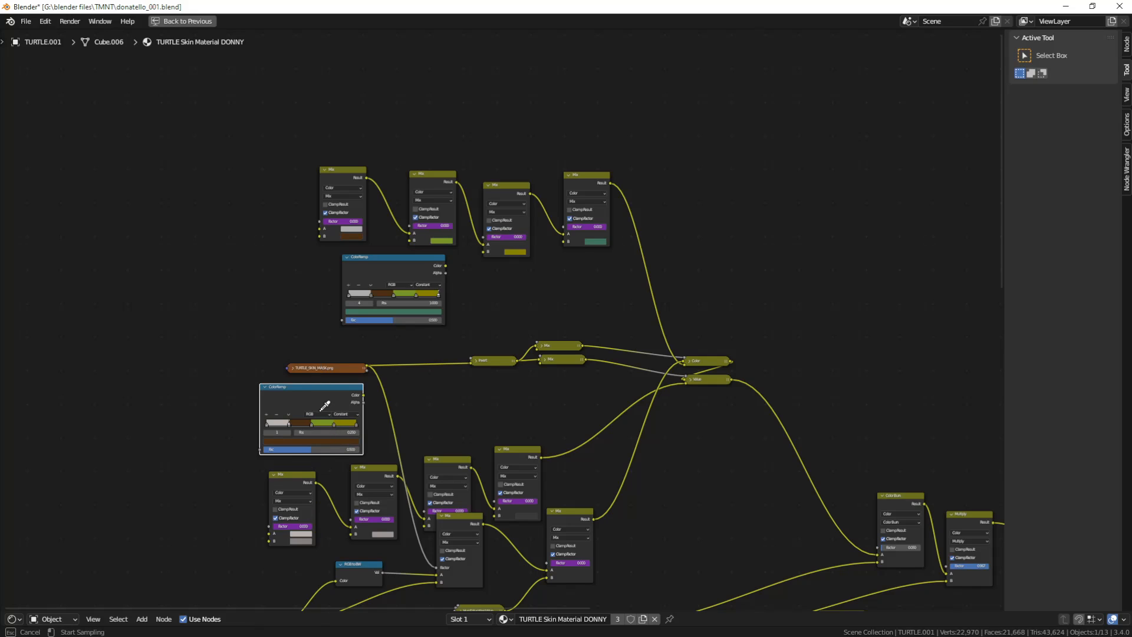
click(301, 539)
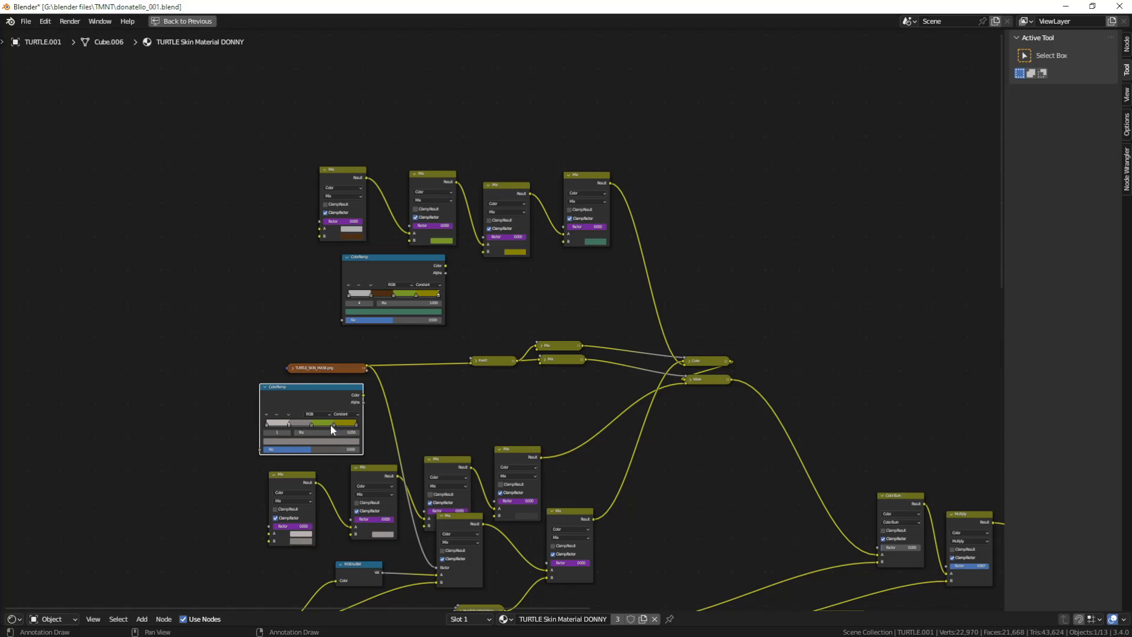
Set stop 2 of the duplicated ColorRamp to the grey sampled from the second lower Mix node's B colour.
click(312, 424)
click(327, 441)
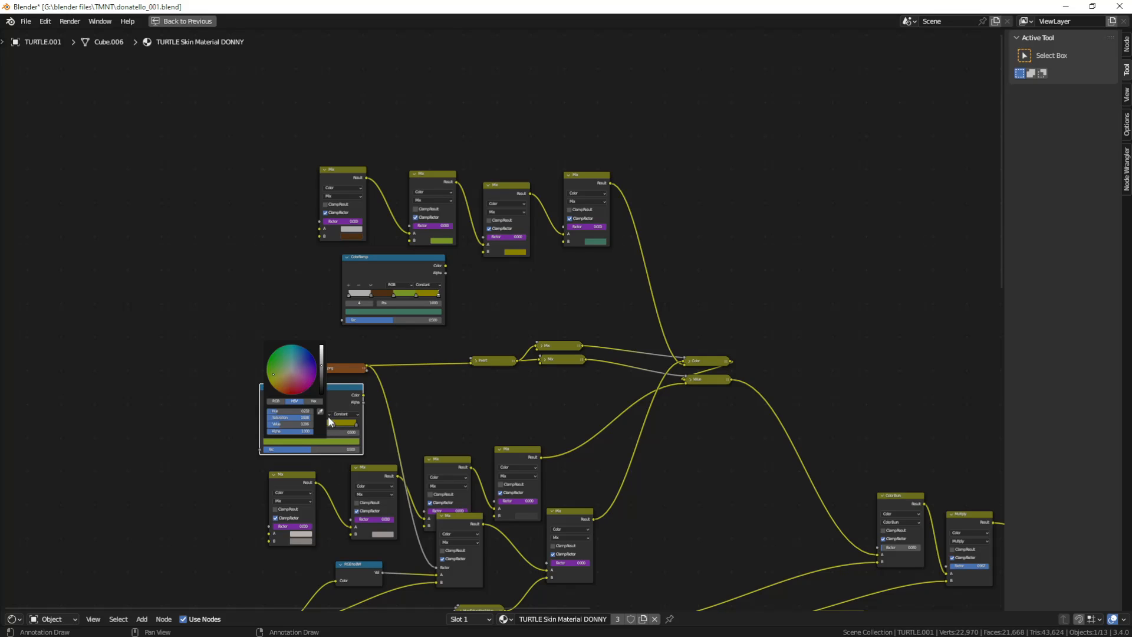
click(327, 413)
click(384, 535)
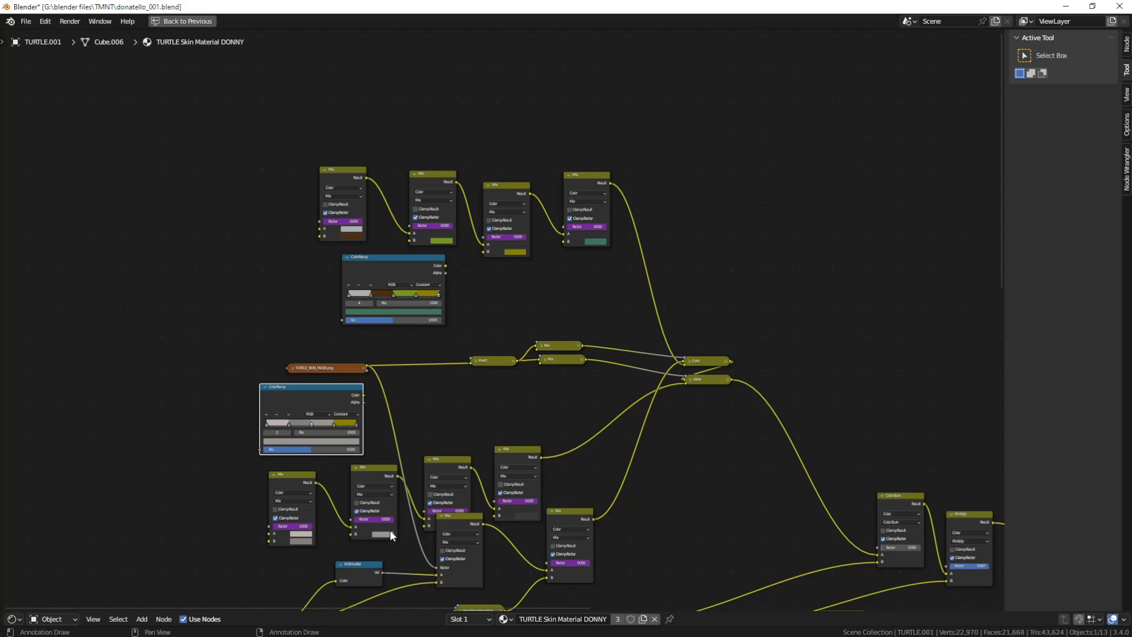
Uncover the third lower Mix node and sample its B colour into stop 3 of the duplicated ColorRamp.
drag(466, 515, 453, 447)
click(334, 424)
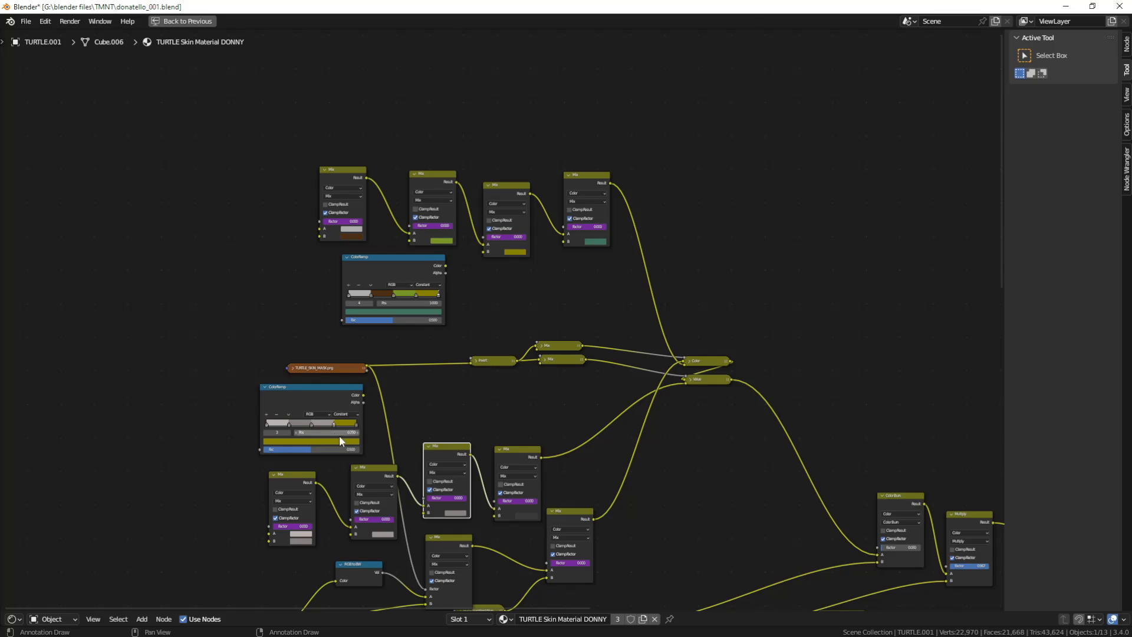
click(343, 440)
click(317, 415)
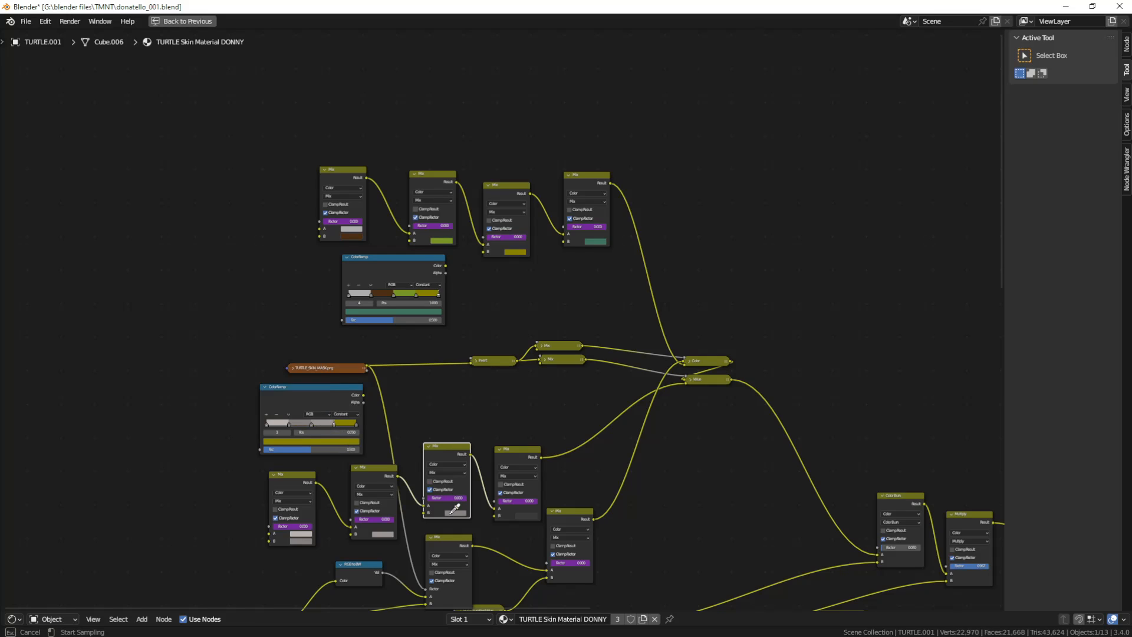
click(455, 513)
Set the last stop of the duplicated ColorRamp to the dark grey of the fourth lower Mix node's B colour.
click(355, 423)
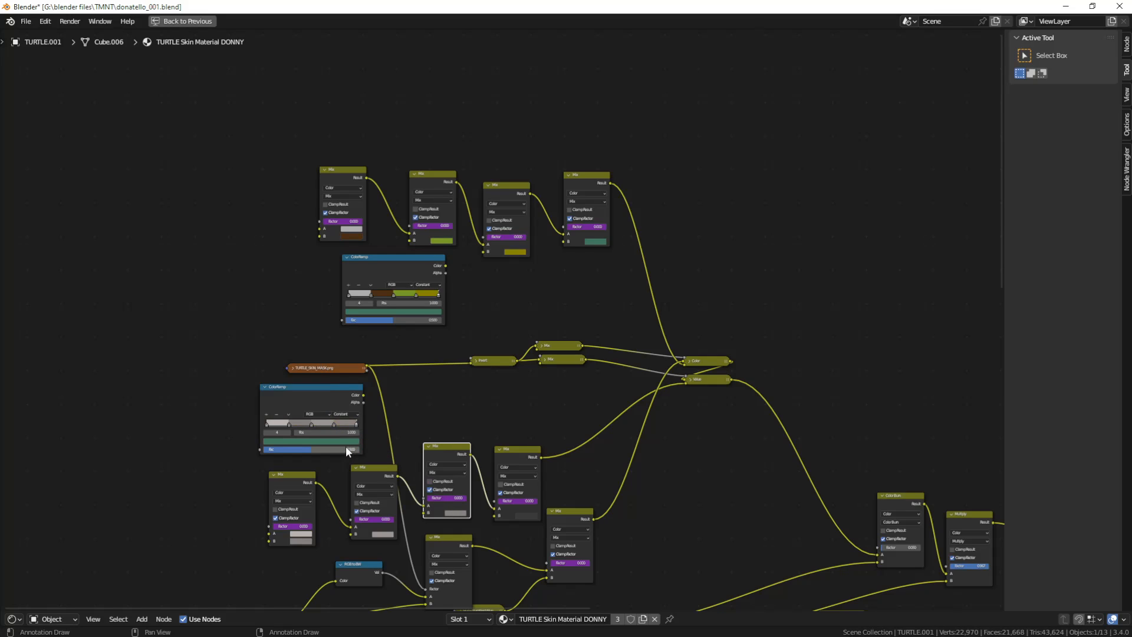
click(345, 441)
click(320, 411)
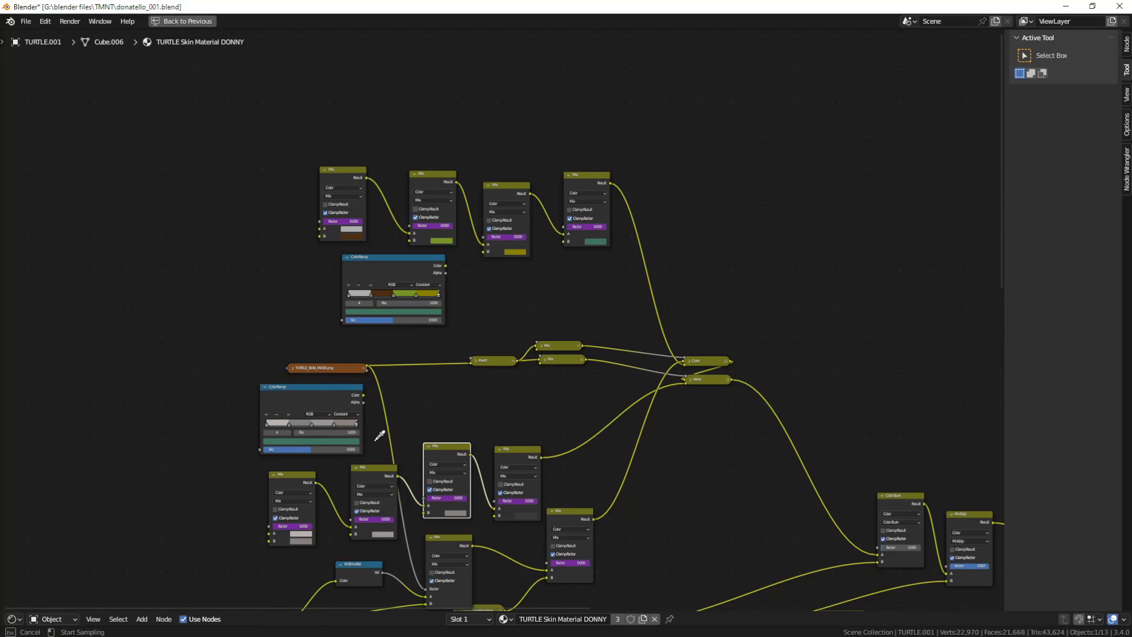
click(527, 515)
Arrange the two ColorRamp nodes directly above and below the TURTLE_SKIN_MASK.png node.
drag(339, 390, 346, 390)
drag(393, 257, 322, 275)
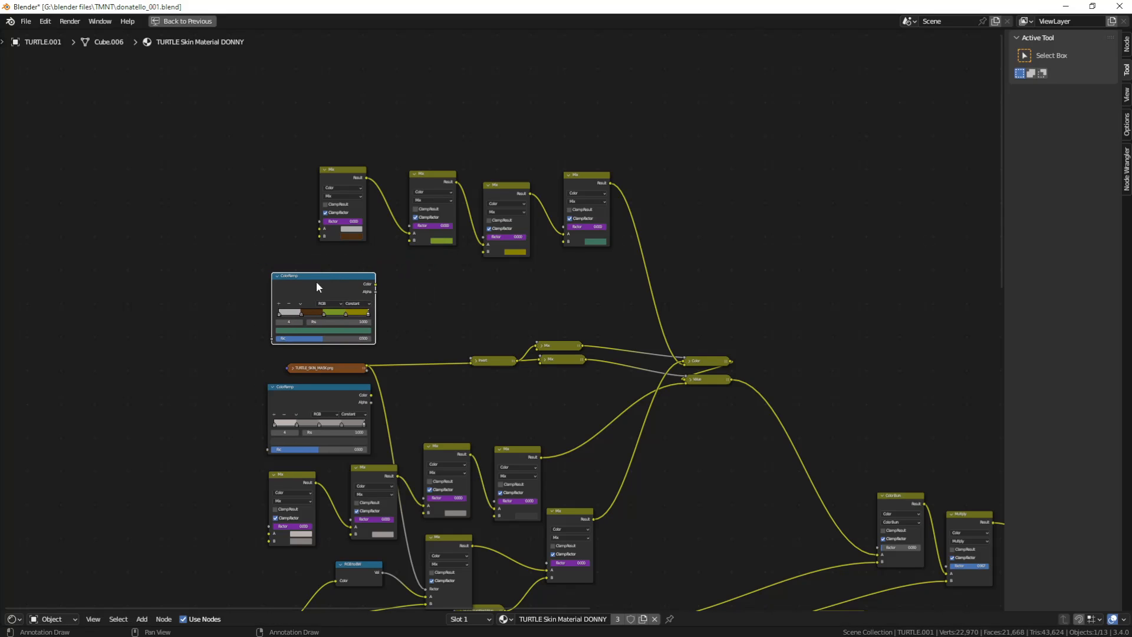
drag(335, 389, 327, 389)
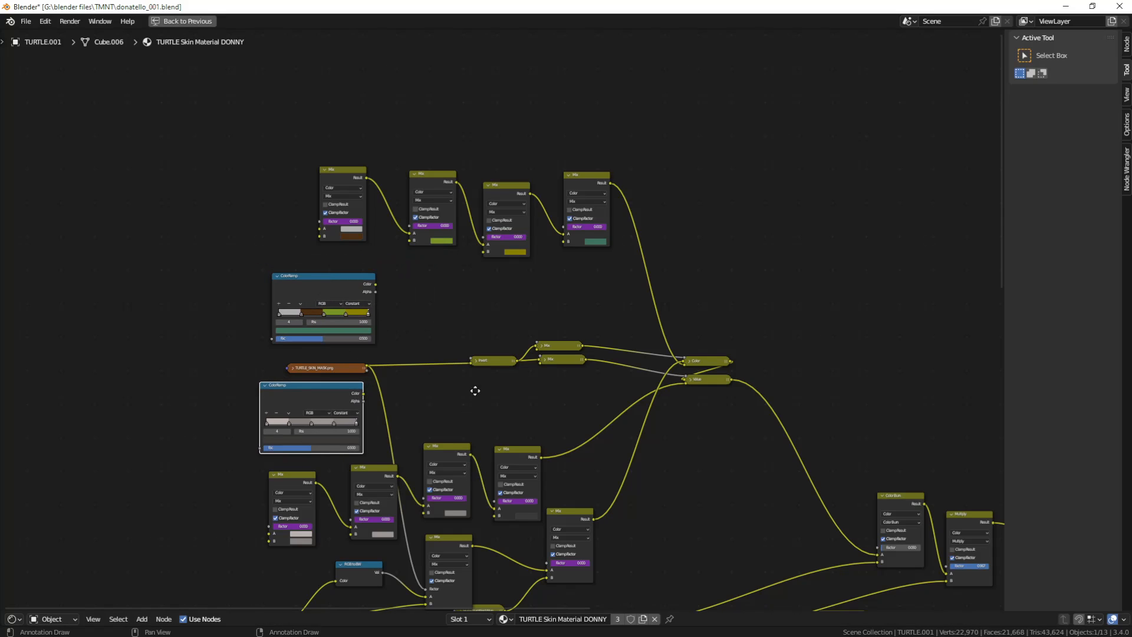
Connect the upper ColorRamp's Color output to the Color node and the lower ColorRamp's to the Value node, replacing the Mix chains.
middle_drag(475, 389, 423, 376)
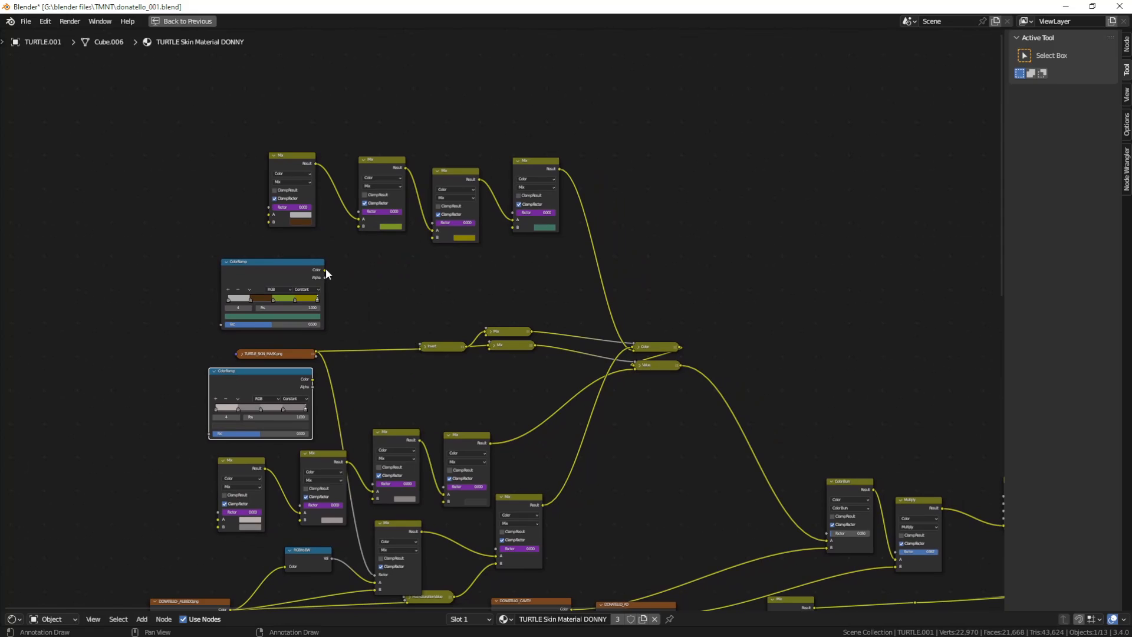
drag(325, 269, 634, 349)
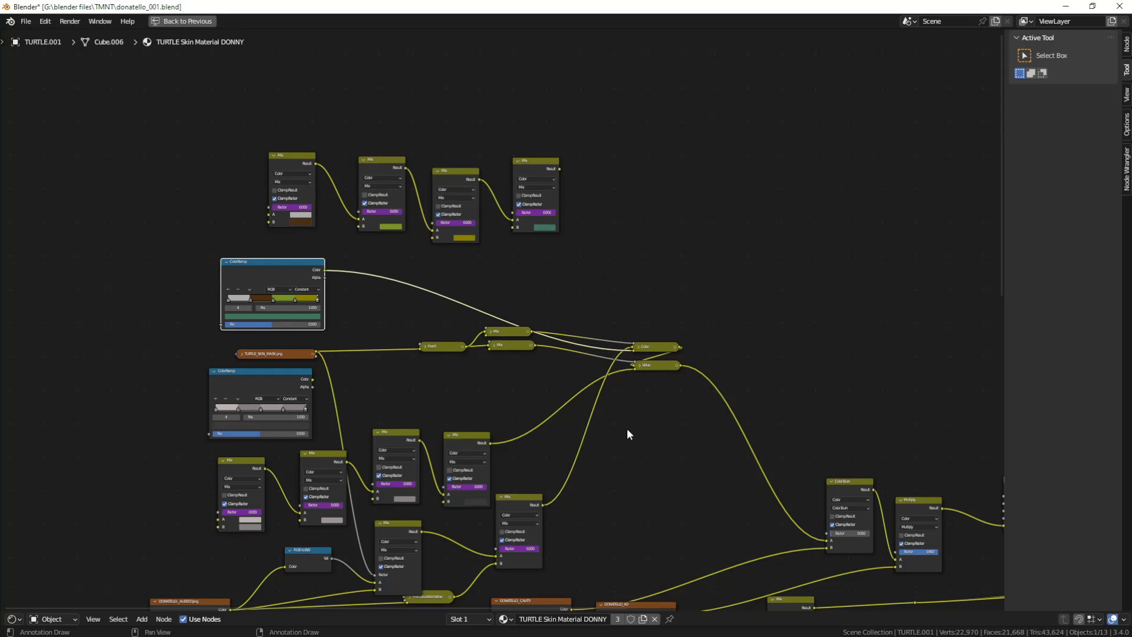
drag(313, 380, 634, 367)
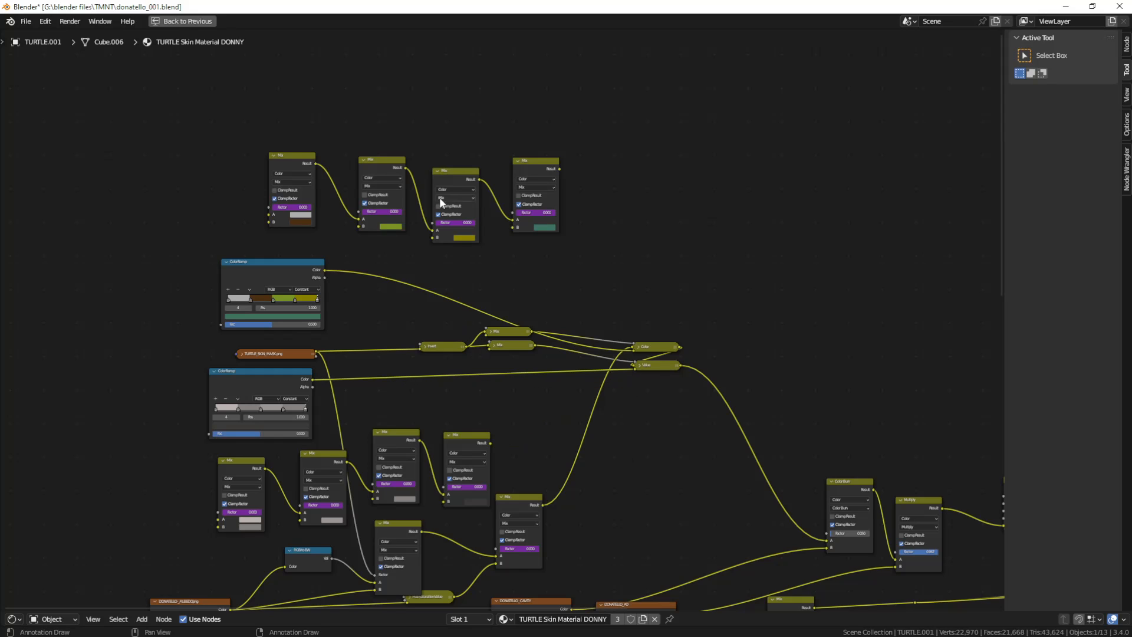
Move the four disconnected upper Mix nodes aside, up and to the right of the ColorRamps.
key(c)
drag(288, 153, 559, 171)
right_click(561, 172)
key(g)
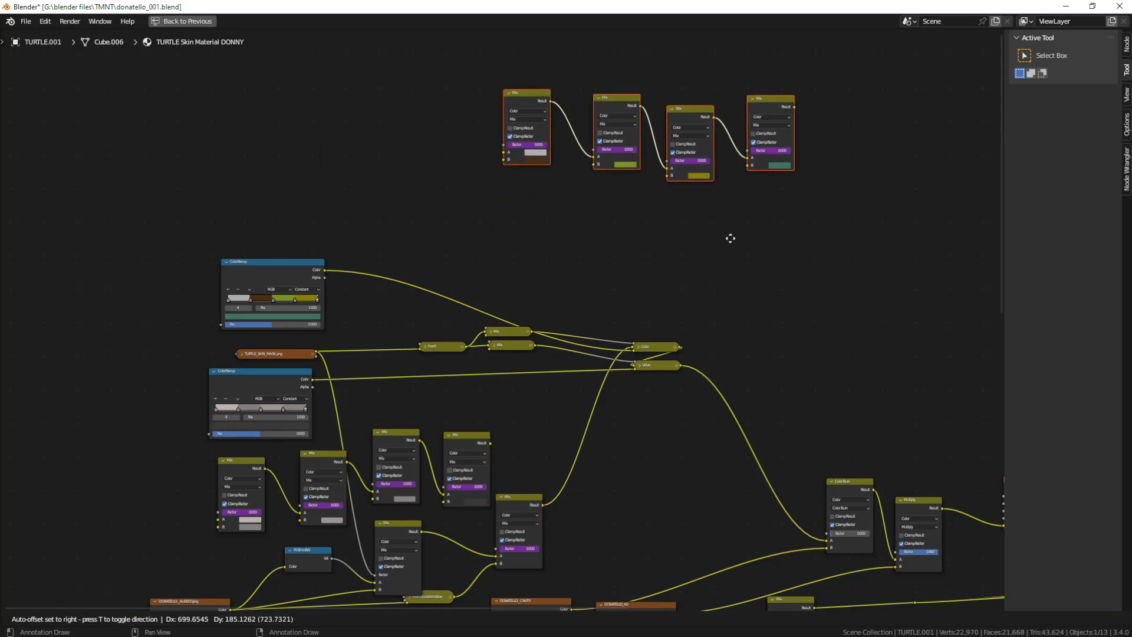
click(778, 210)
Move the four disconnected lower Mix nodes aside, placing them beneath the relocated upper chain.
key(c)
mouse_move(253, 484)
mouse_down()
mouse_move(400, 446)
mouse_move(453, 466)
mouse_up()
right_click(439, 489)
key(g)
click(843, 231)
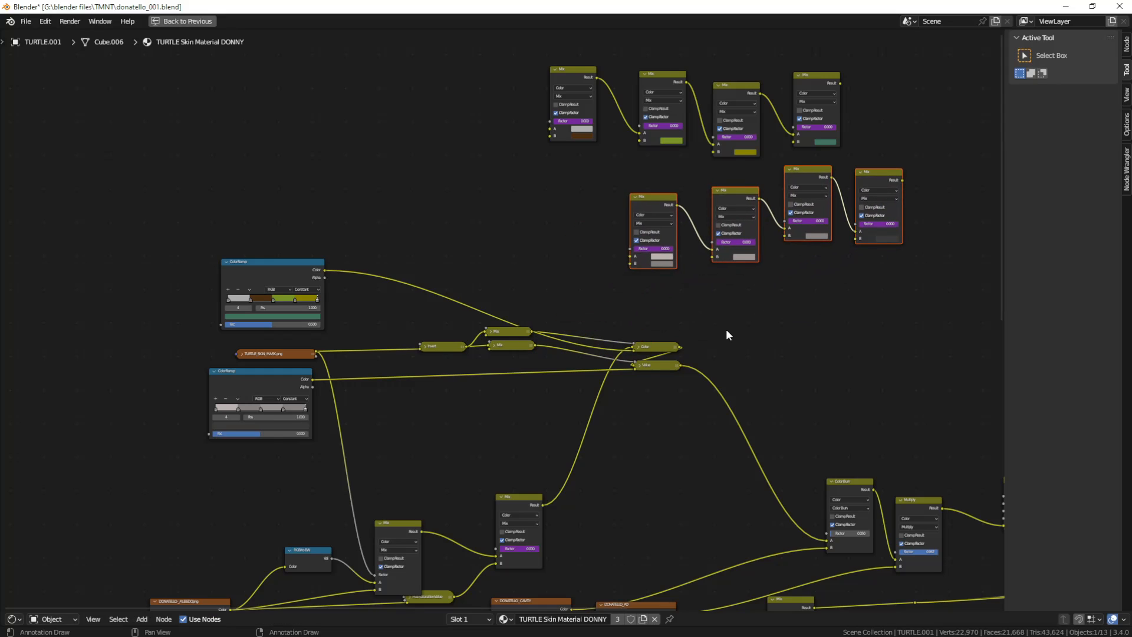
Align the lower ColorRamp node directly beneath the upper ColorRamp node.
middle_drag(354, 419, 380, 423)
drag(291, 372, 304, 381)
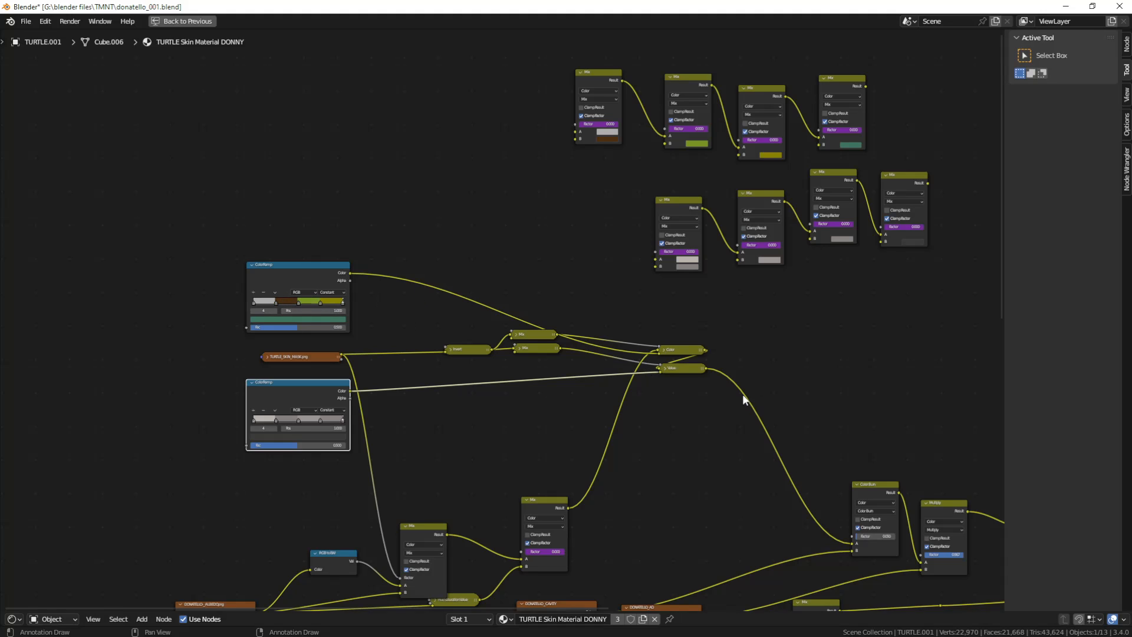
scroll(755, 442, down, 4)
middle_drag(606, 324, 543, 212)
scroll(448, 203, up, 2)
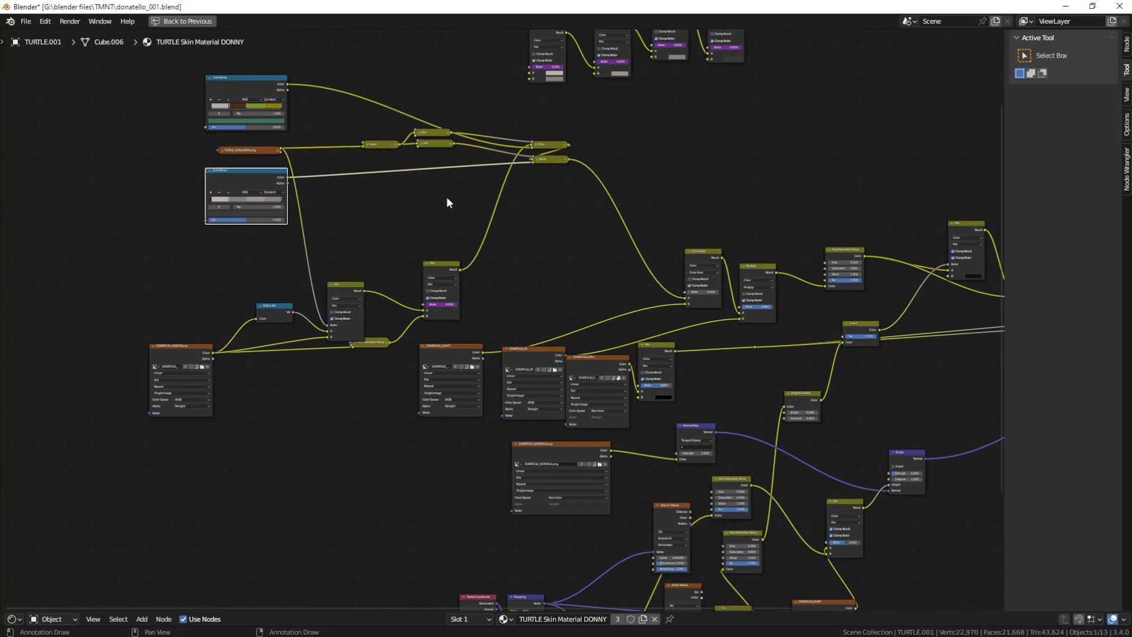
scroll(447, 197, up, 3)
middle_drag(447, 198, 496, 310)
middle_drag(391, 197, 430, 253)
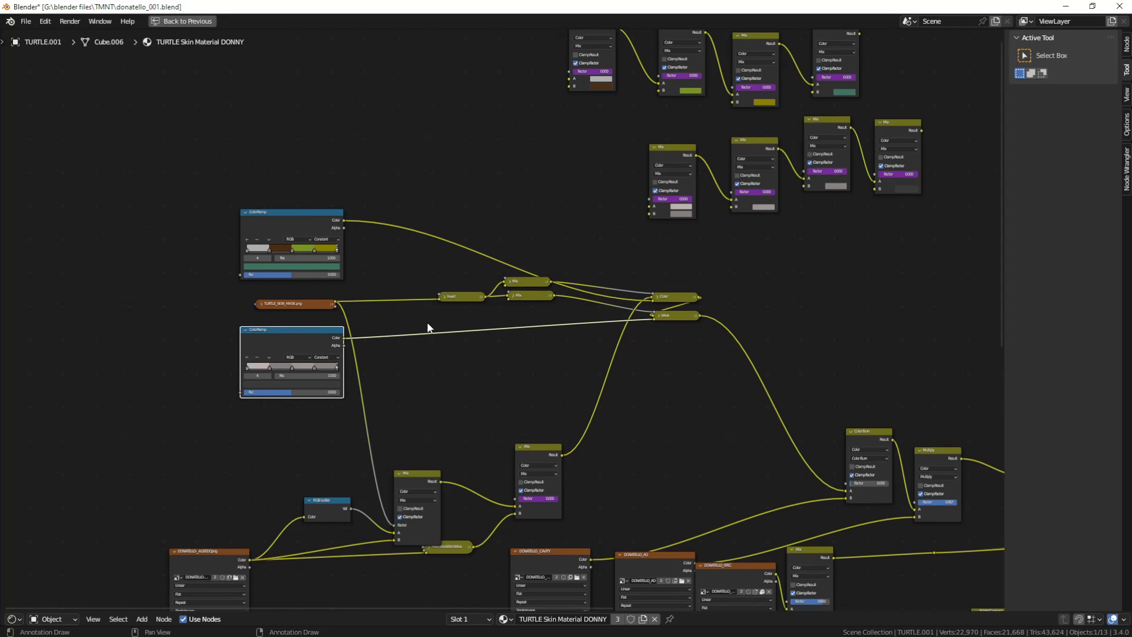
middle_drag(421, 316, 499, 297)
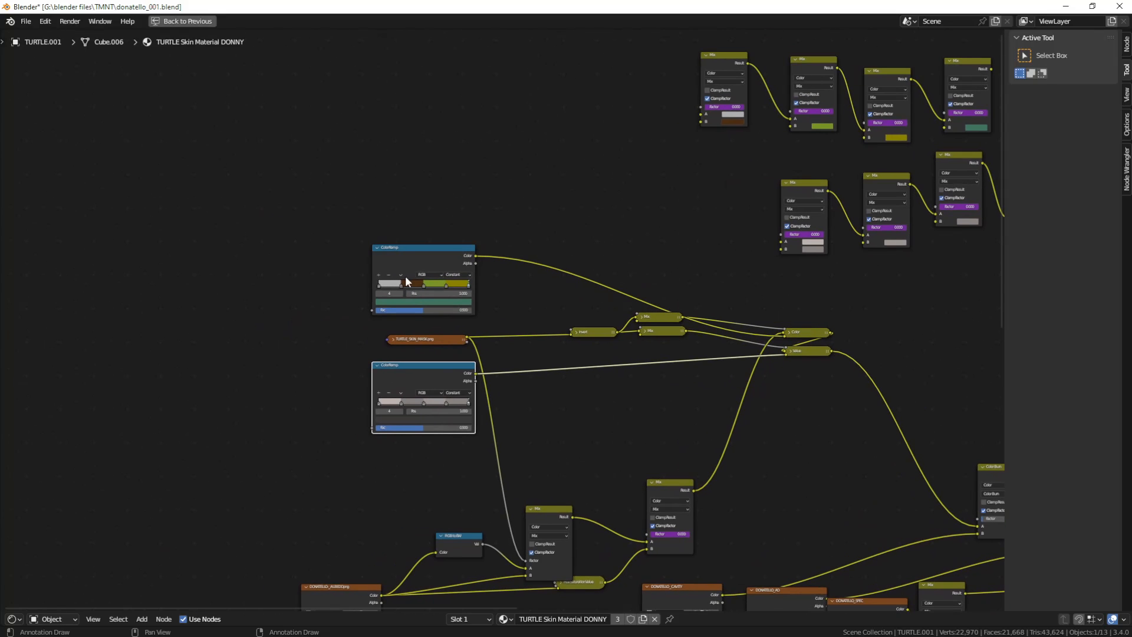
Return to the full workspace layout and show the Relations object properties for the TURTLE object.
key(ctrl+space)
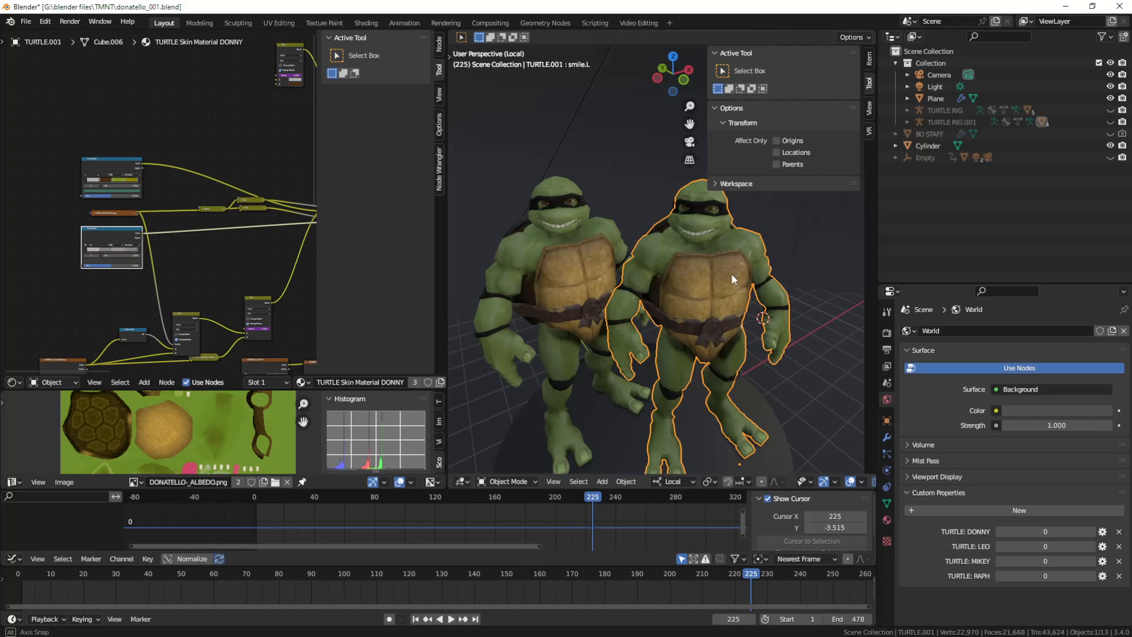
mouse_move(731, 274)
middle_down()
mouse_move(733, 260)
mouse_move(741, 267)
middle_up()
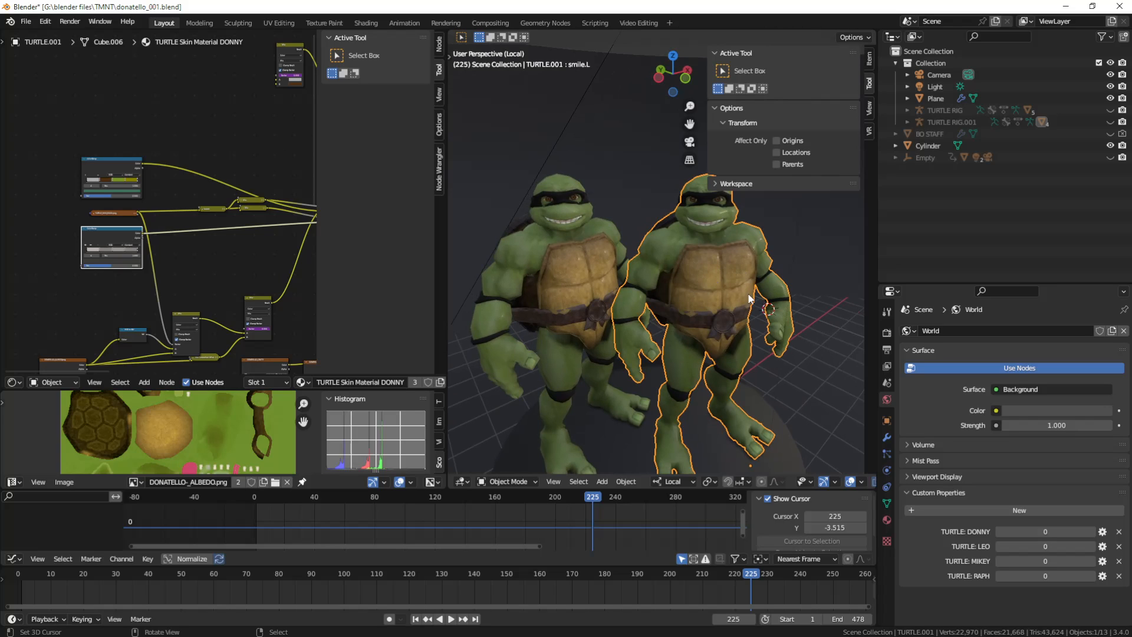
click(885, 421)
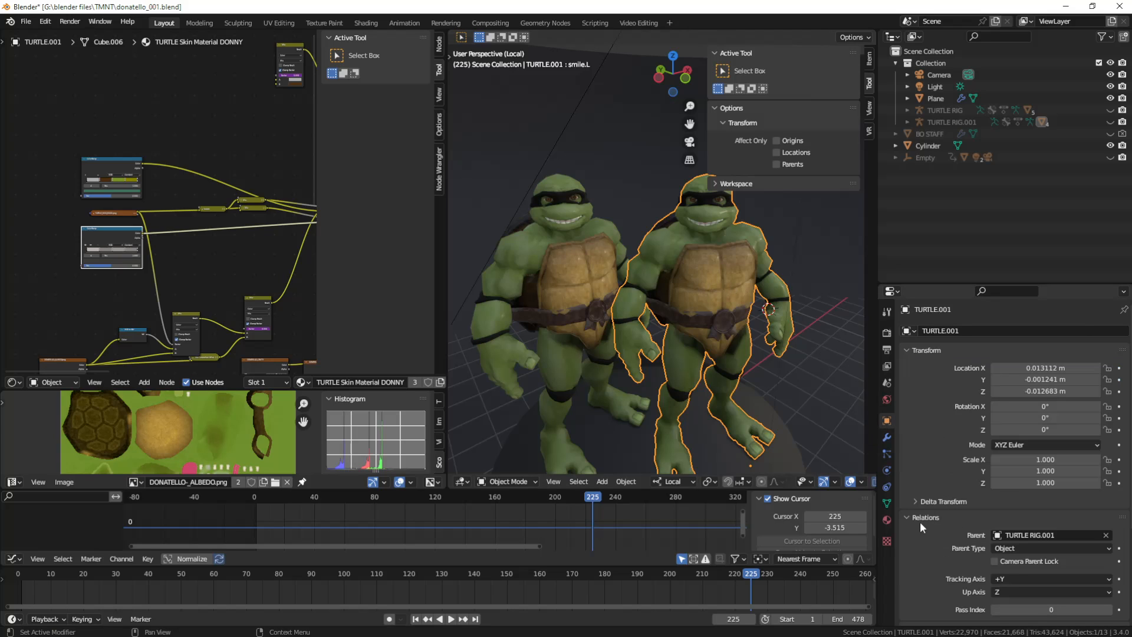
scroll(961, 527, down, 5)
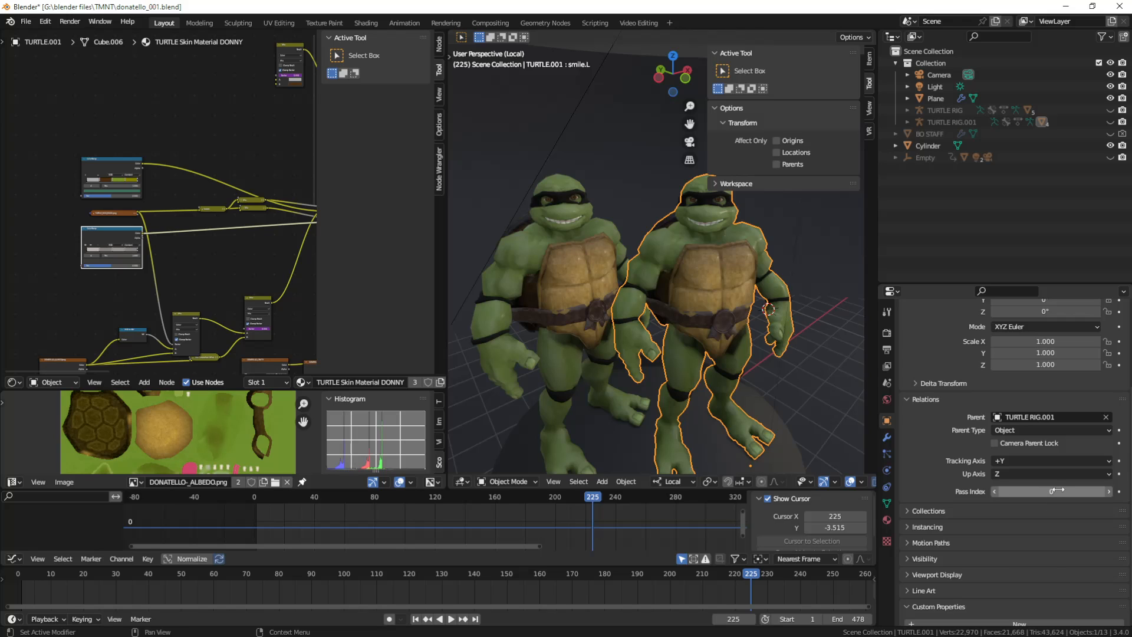
click(574, 203)
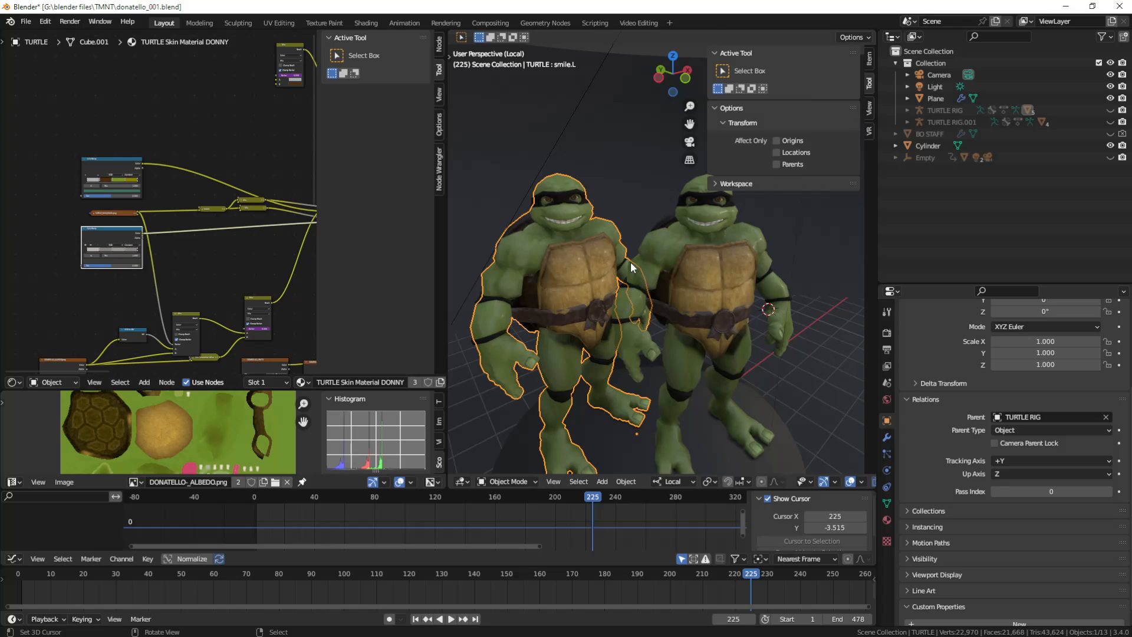
Try several Pass Index values on the TURTLE object and return it to 0.
click(1108, 491)
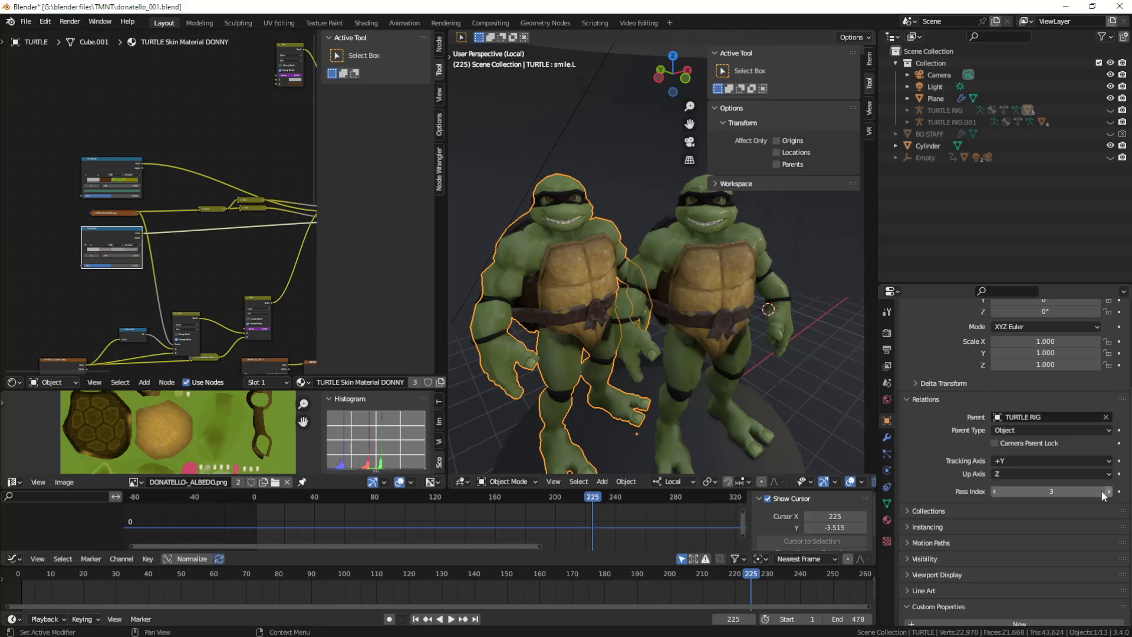
click(1108, 492)
click(1108, 491)
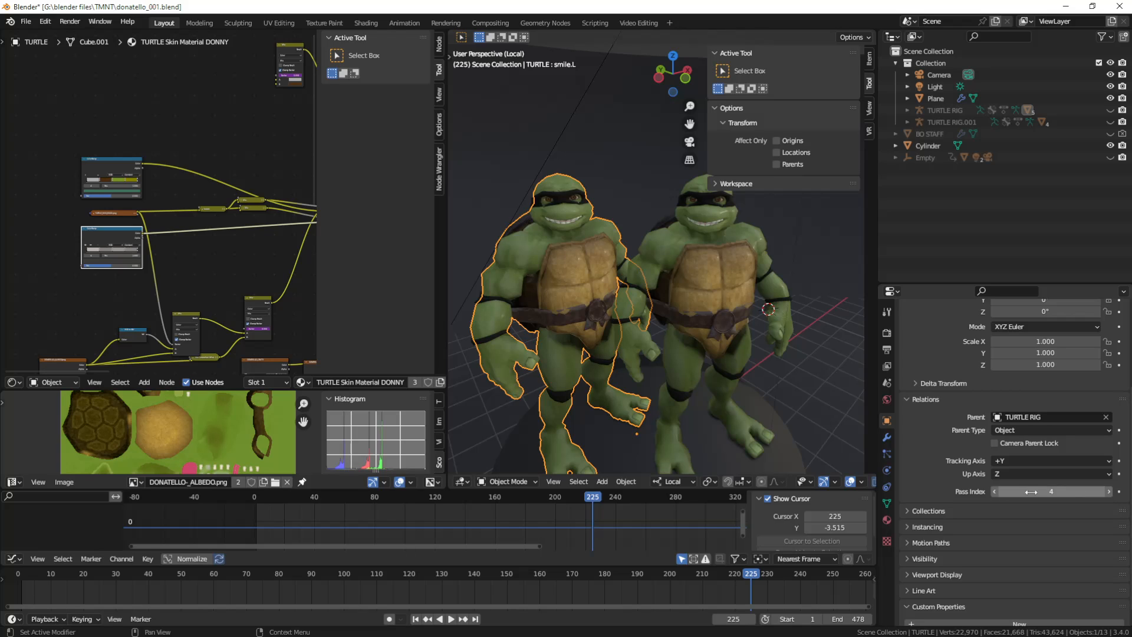
click(1109, 491)
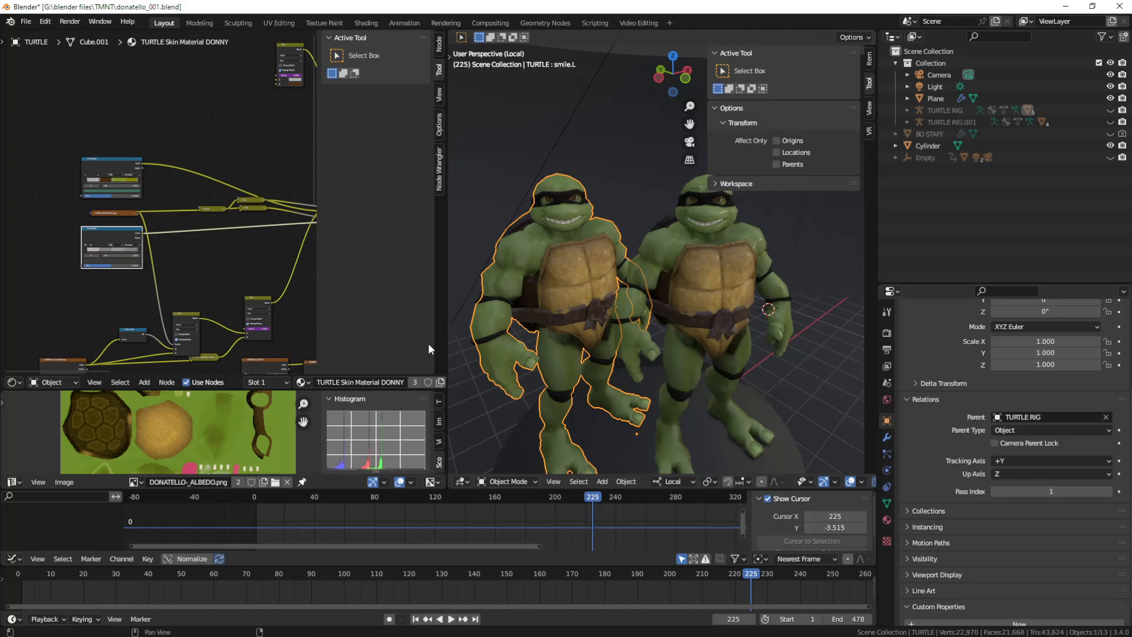
click(1109, 491)
middle_drag(103, 215, 156, 218)
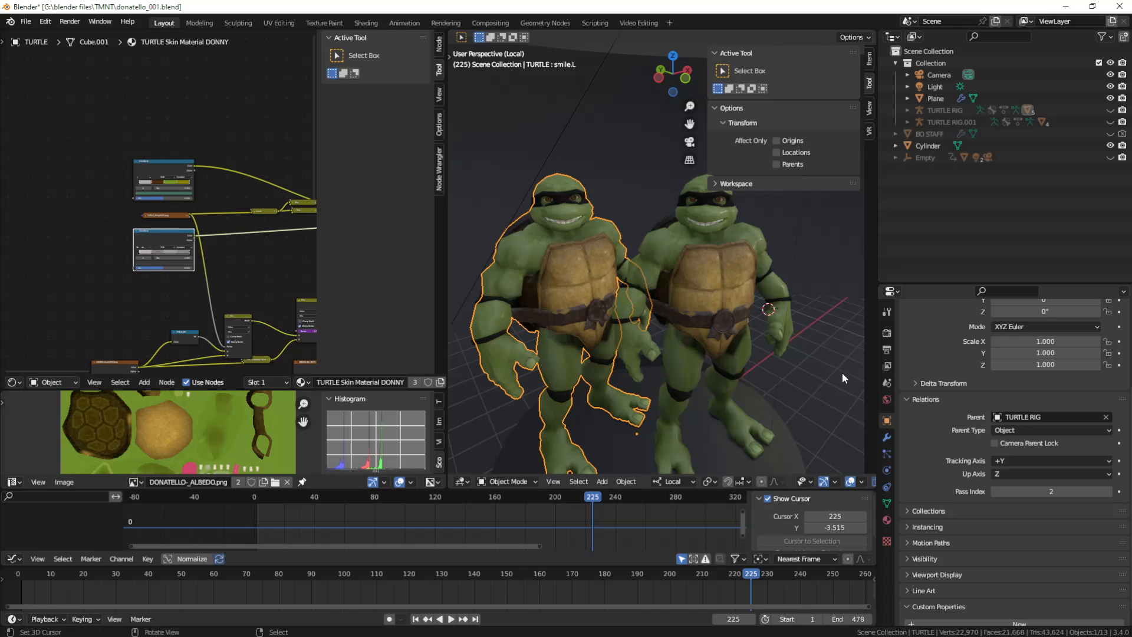
click(995, 491)
click(995, 493)
Add an Object Info node to the left of the upper ColorRamp node.
middle_drag(98, 217, 144, 228)
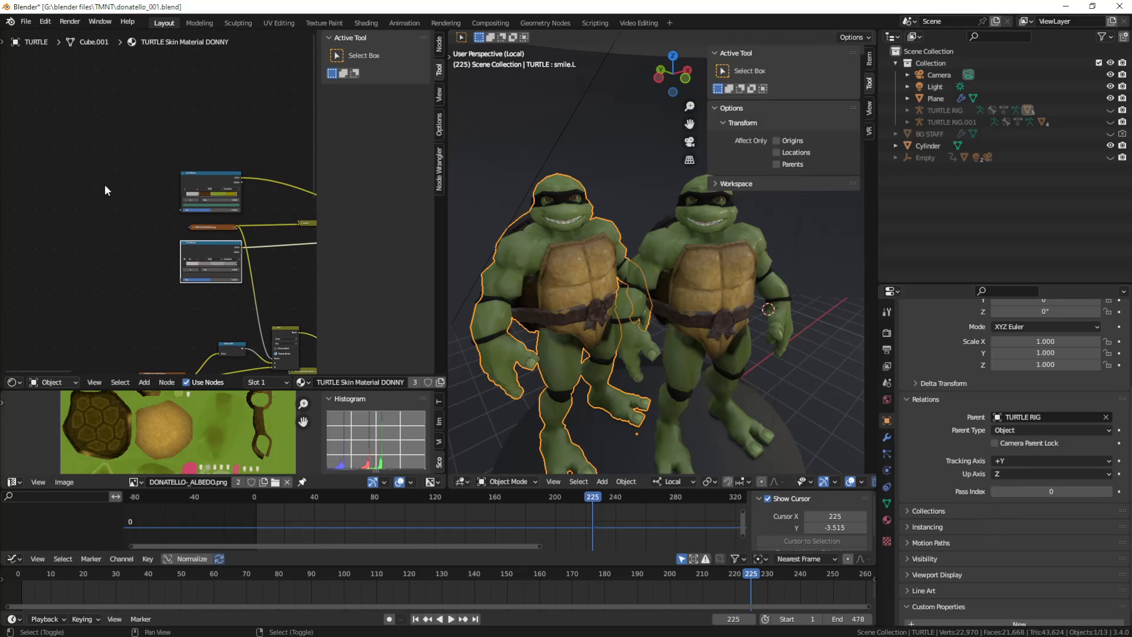
key(shift+a)
mouse_move(52, 113)
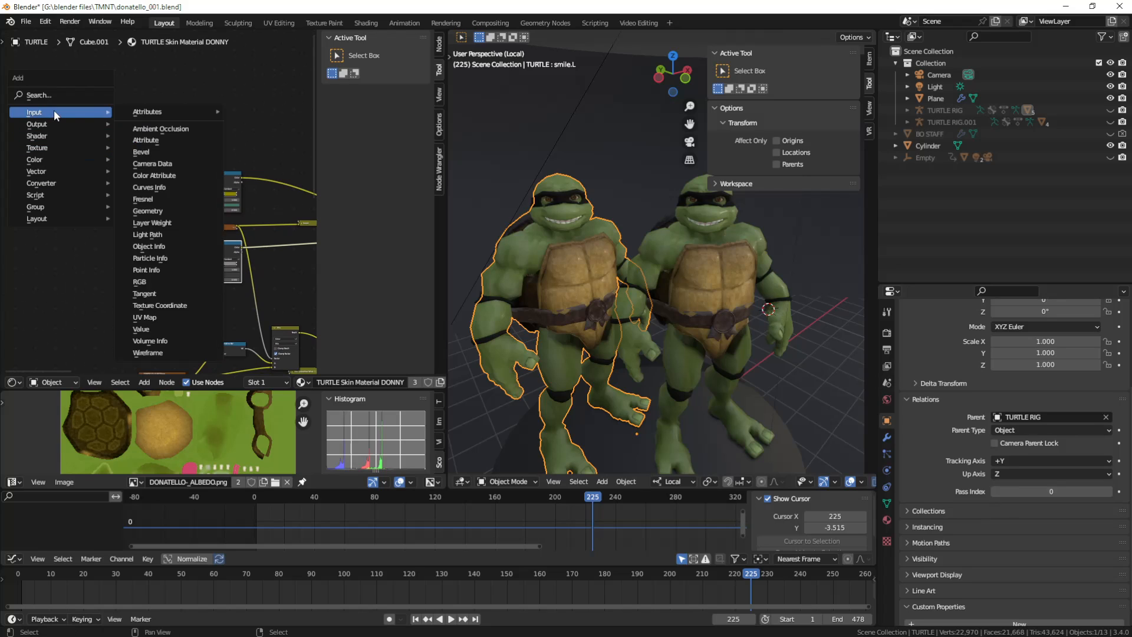
click(179, 247)
click(143, 189)
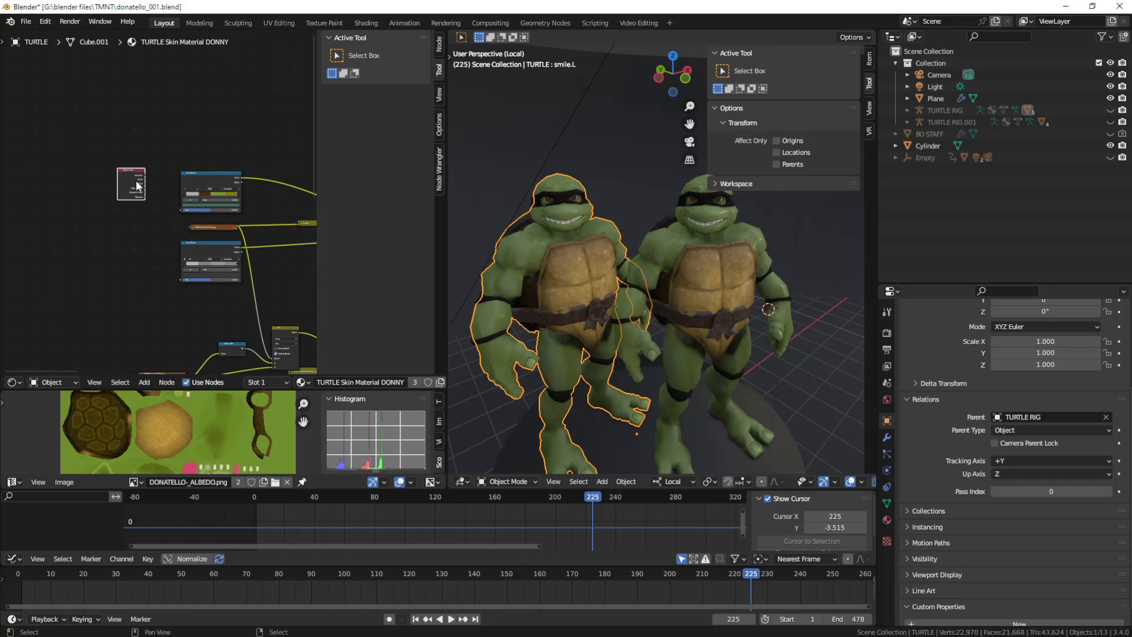
Connect the Object Info node's Object Index output to the upper ColorRamp's Fac input.
scroll(143, 190, up, 3)
scroll(144, 190, up, 3)
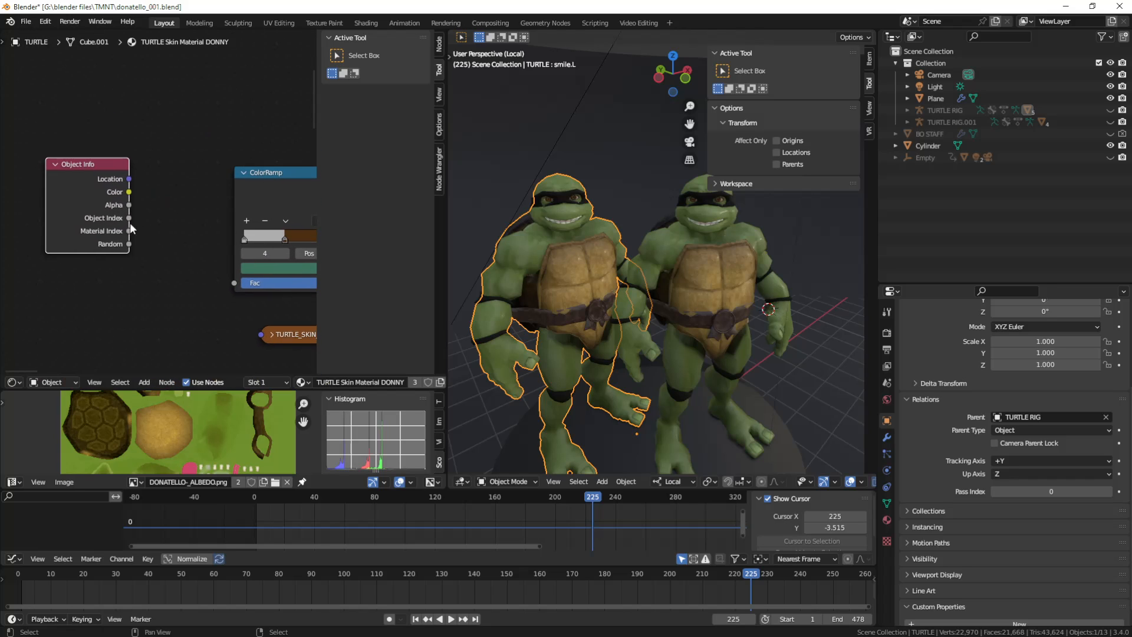
middle_drag(157, 231, 106, 188)
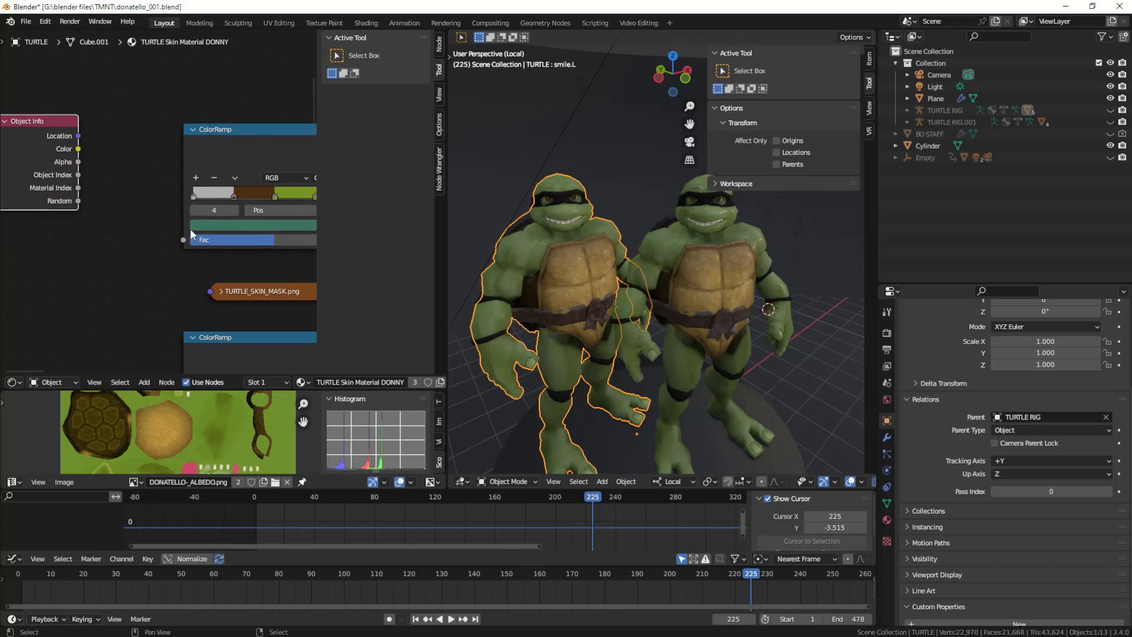
drag(78, 175, 183, 239)
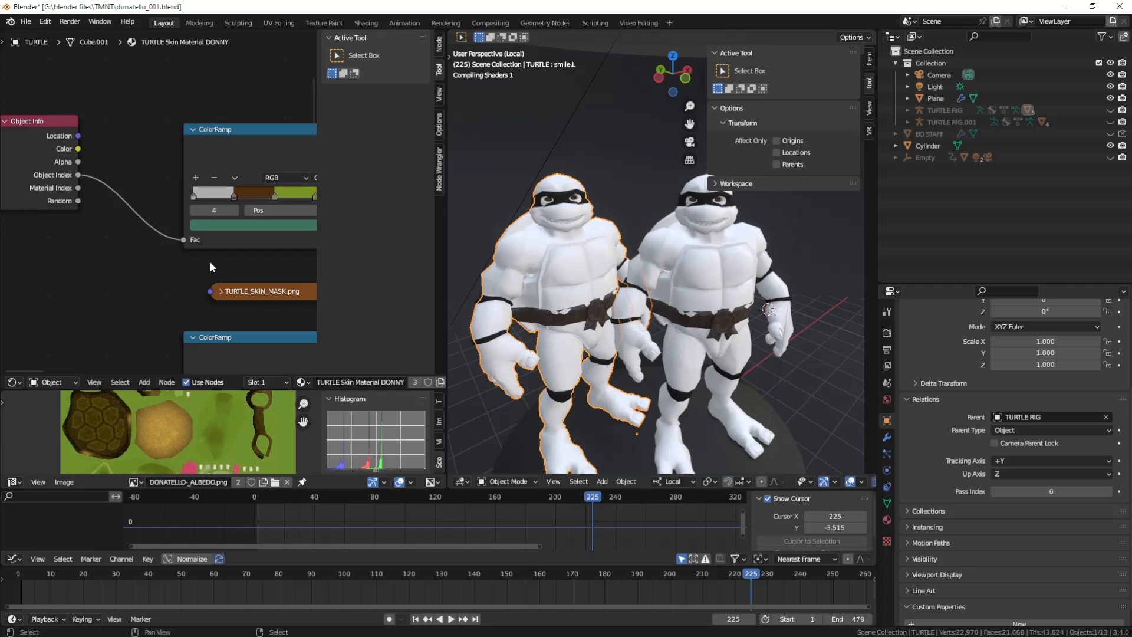
Set the TURTLE object's Pass Index to 1.
scroll(210, 261, down, 2)
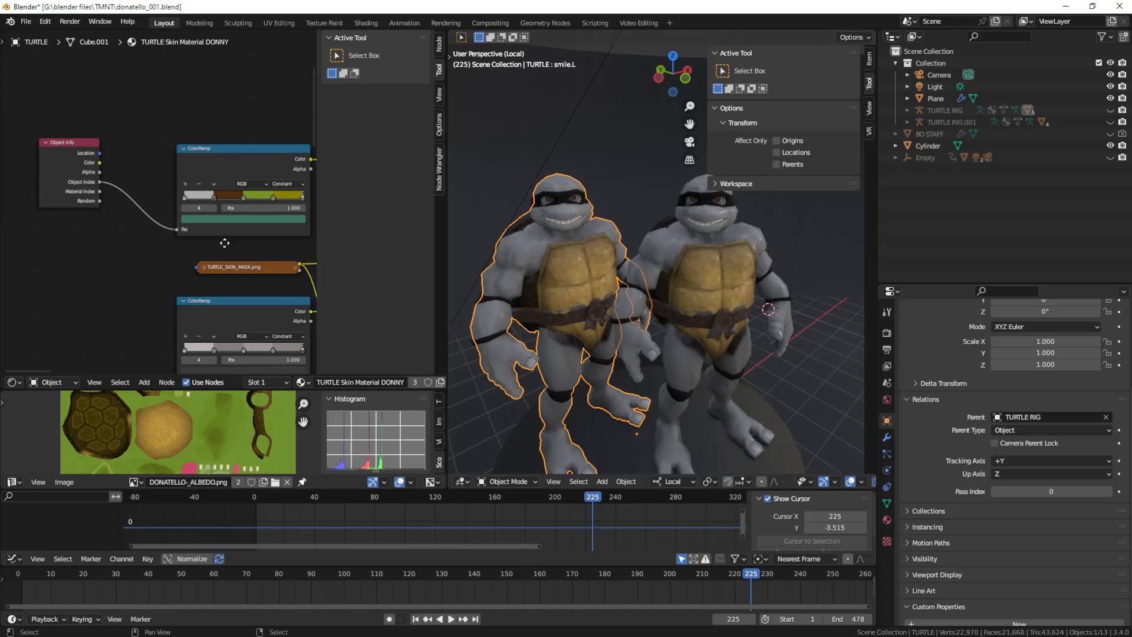
middle_drag(225, 243, 203, 236)
scroll(186, 233, down, 4)
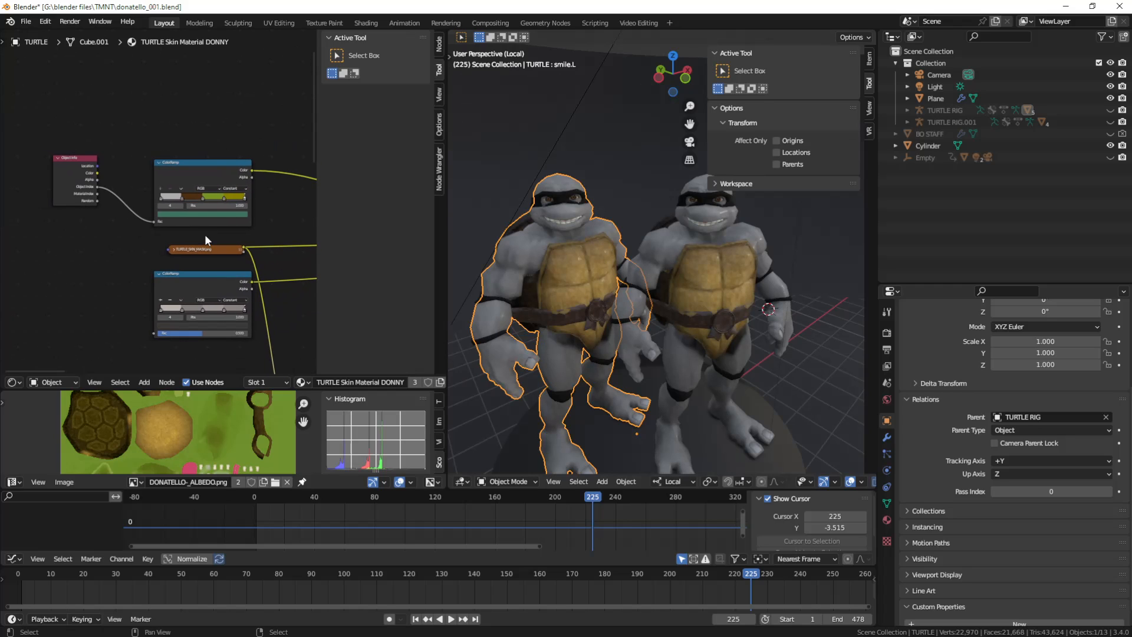
scroll(200, 235, up, 1)
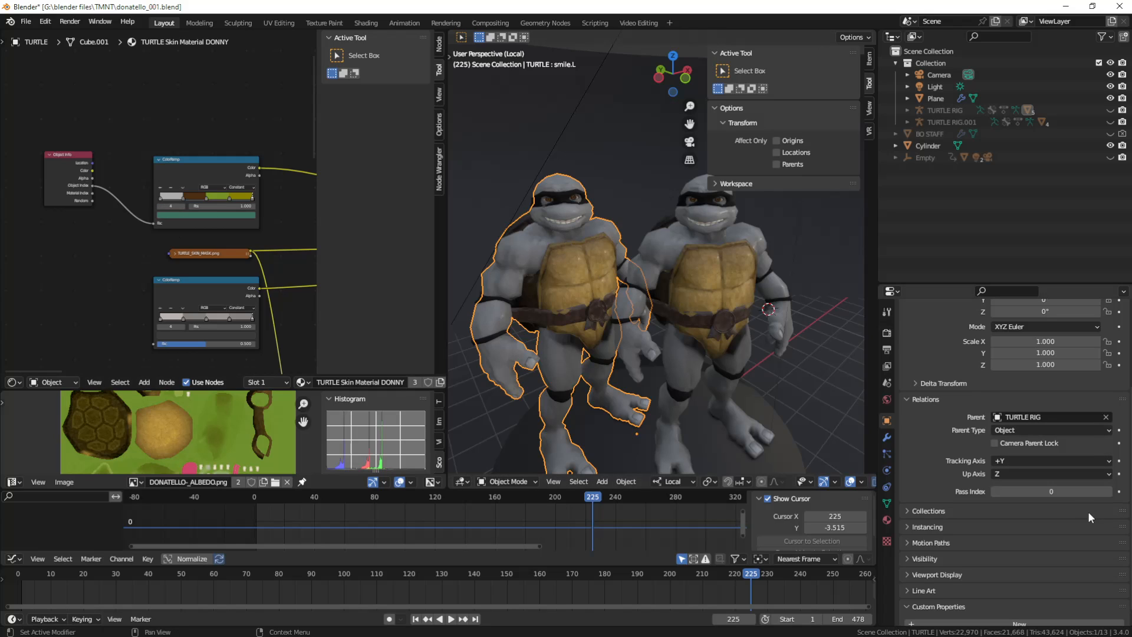
click(1109, 491)
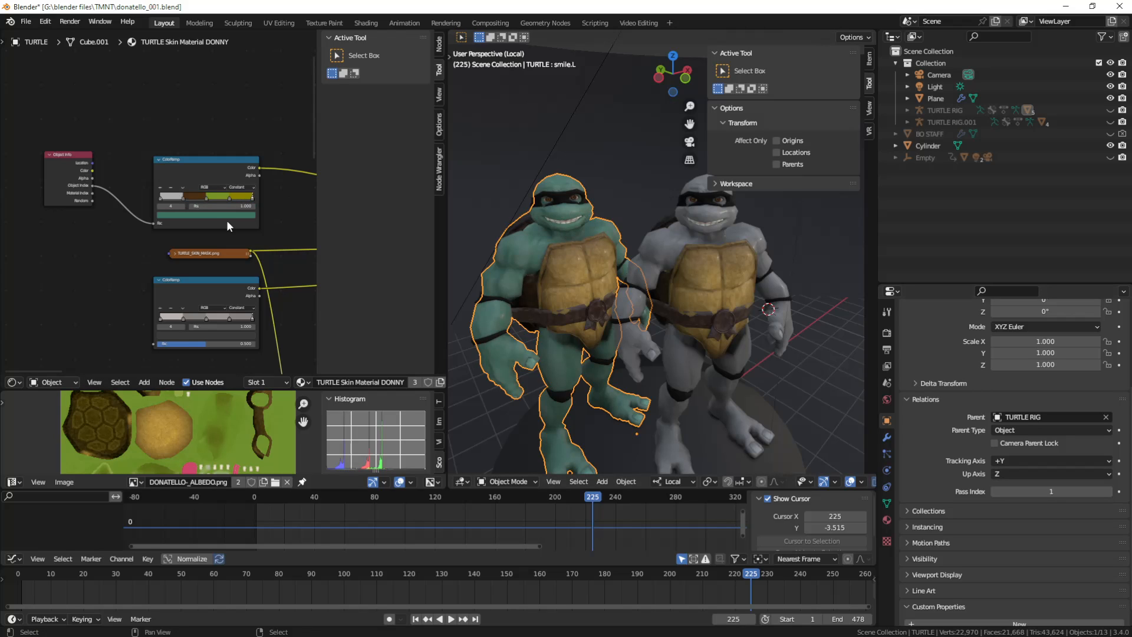
Move the Object Info node farther from the ColorRamps and add a Math node set to Divide.
mouse_move(65, 165)
mouse_down()
mouse_move(33, 168)
mouse_move(98, 175)
mouse_move(62, 163)
mouse_up()
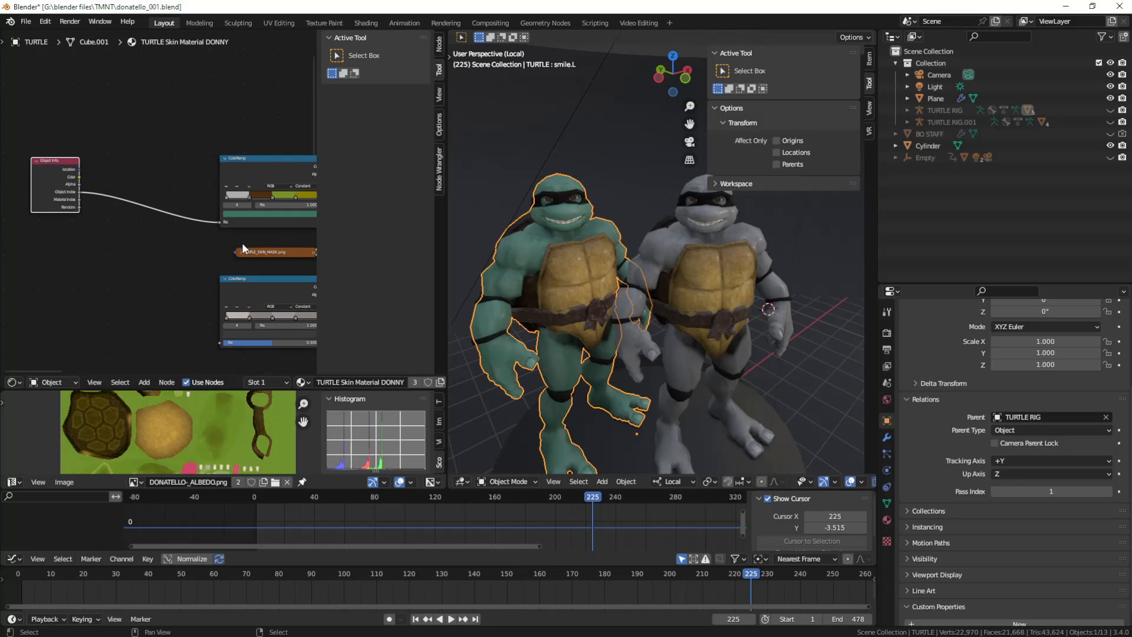
middle_drag(232, 244, 156, 250)
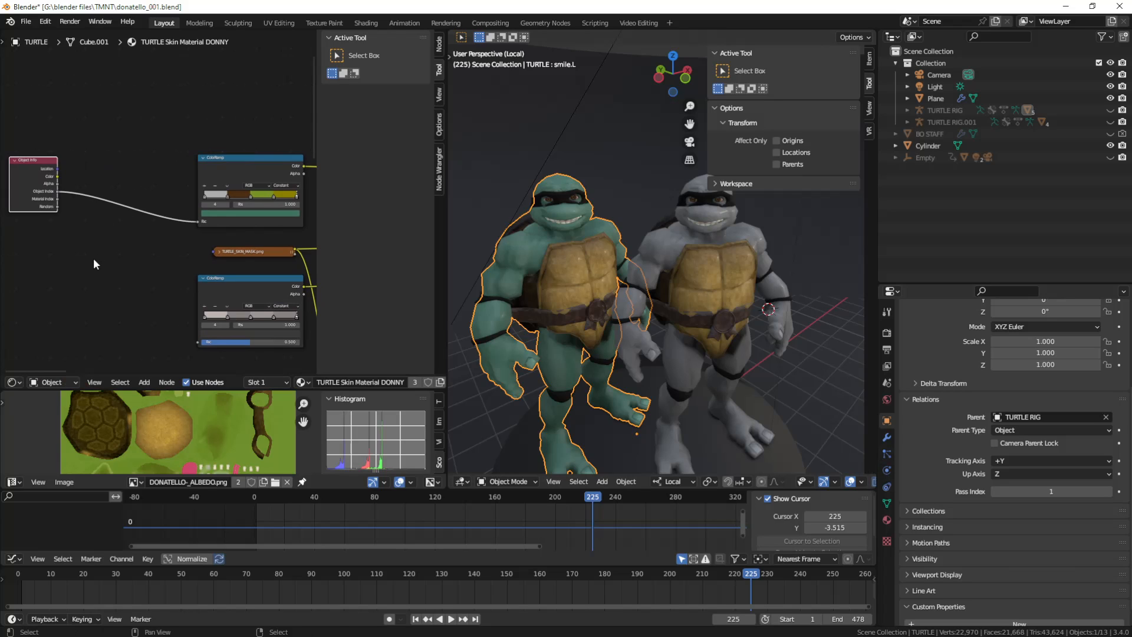
key(shift+a)
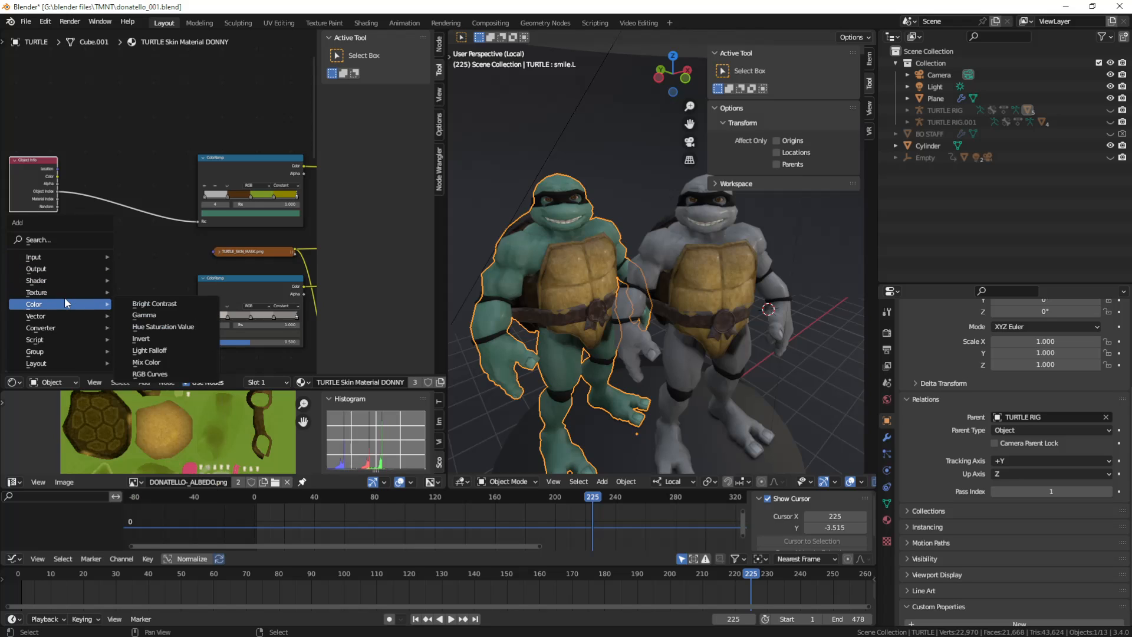
mouse_move(48, 315)
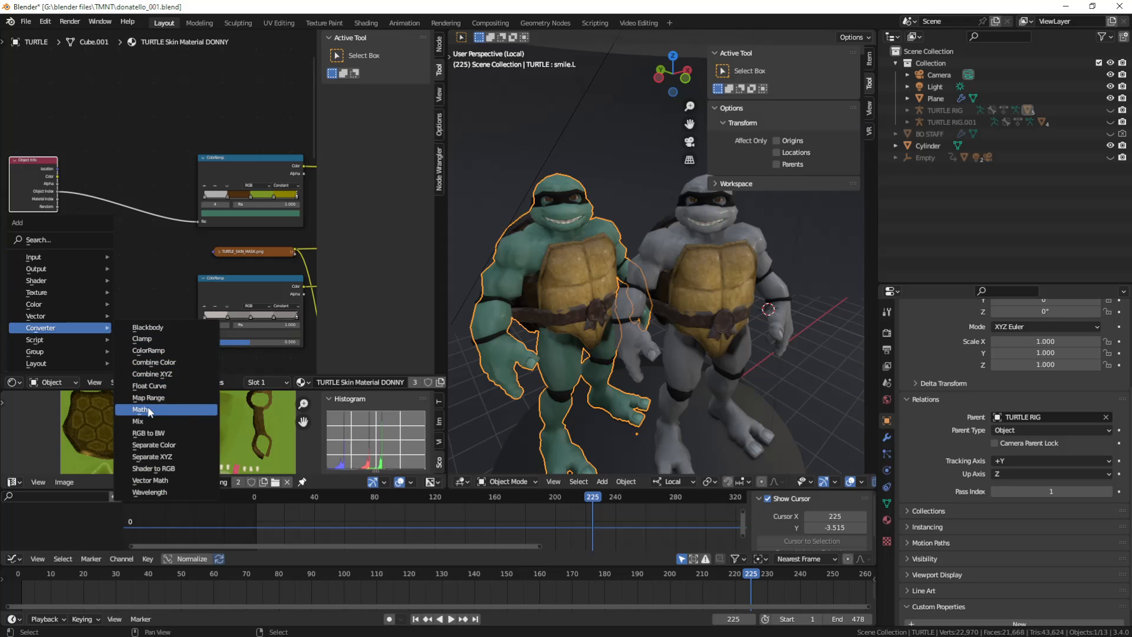
click(151, 410)
click(87, 226)
scroll(92, 250, up, 3)
middle_drag(92, 250, 151, 252)
click(170, 251)
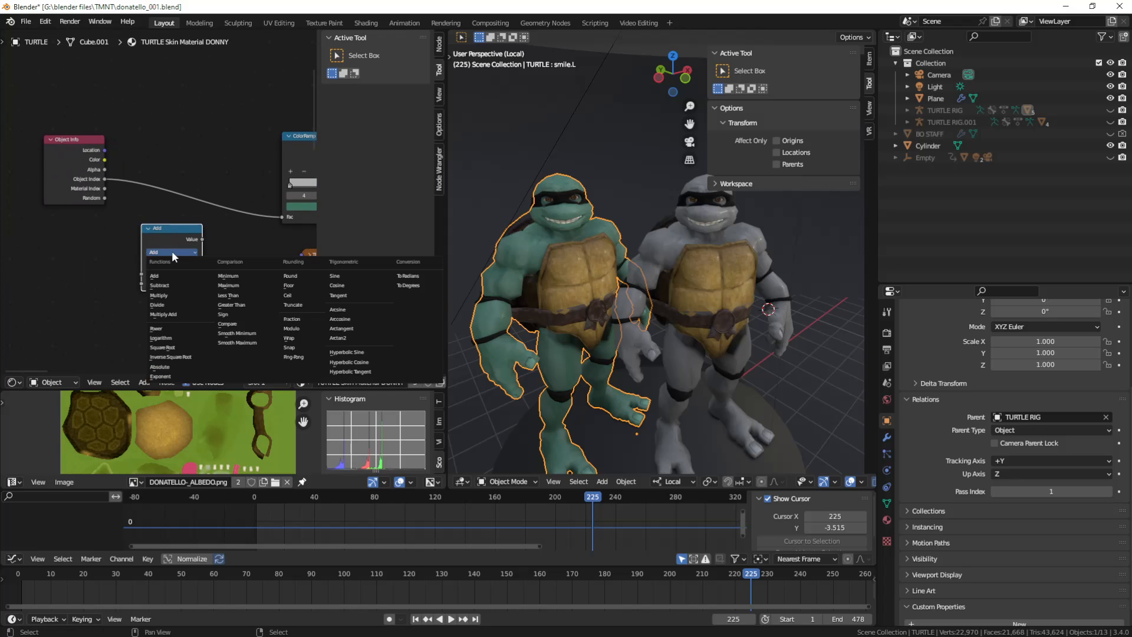
click(168, 306)
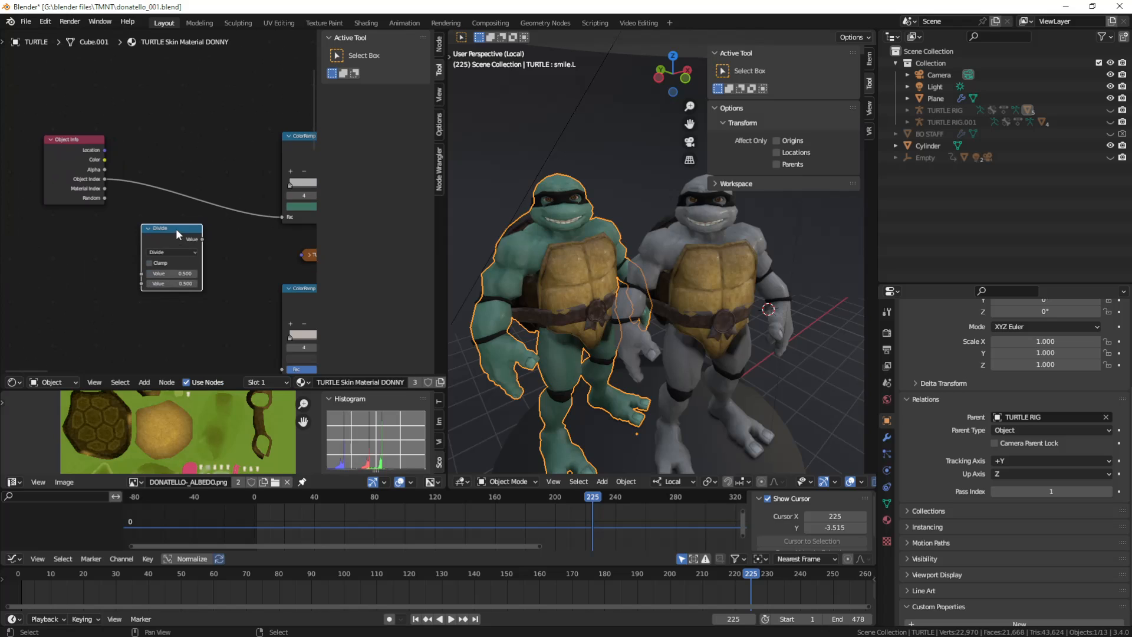
Insert the Divide node into the link between Object Info and the upper ColorRamp, and set its divisor to 5.
drag(176, 228, 195, 161)
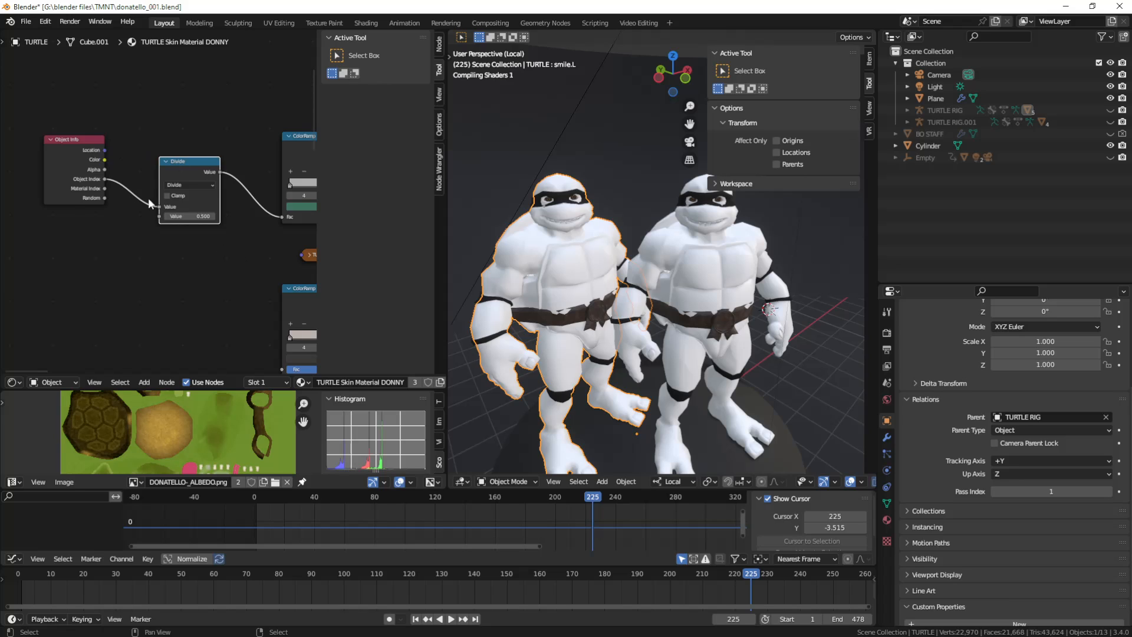
click(184, 215)
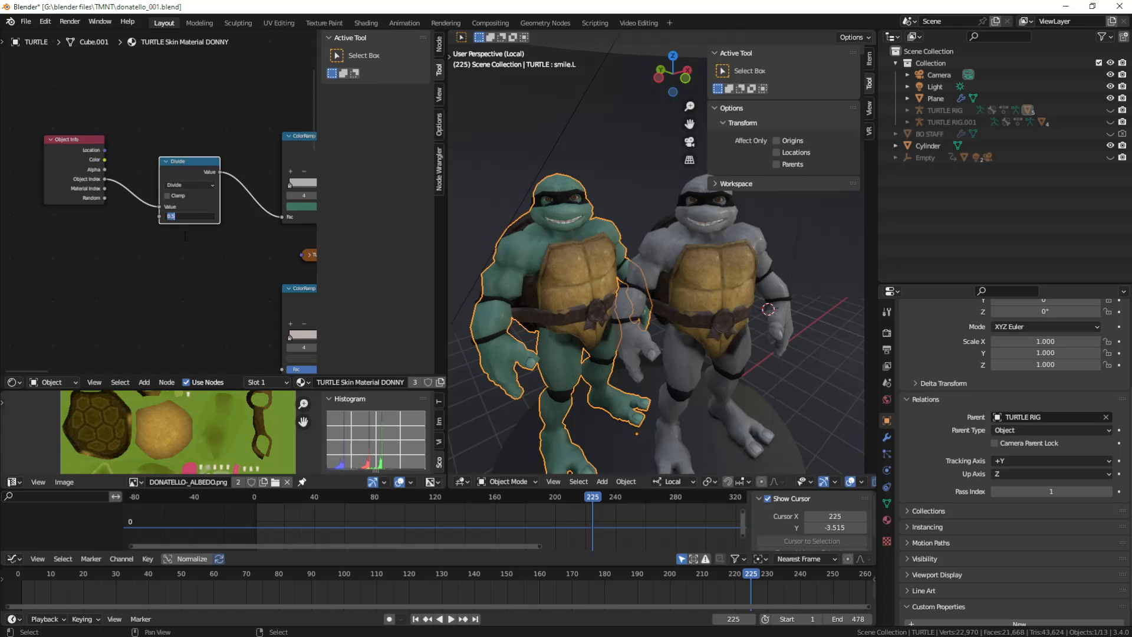
text(5)
key(Return)
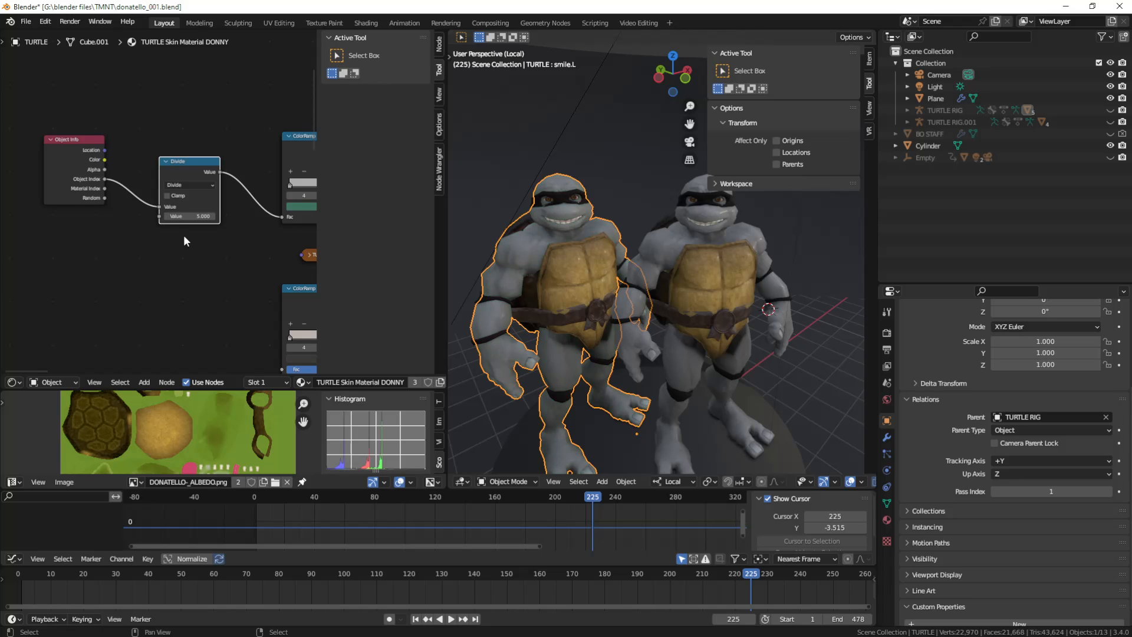
Set the TURTLE object's Pass Index to 0.
middle_drag(274, 244, 194, 262)
scroll(190, 261, down, 4)
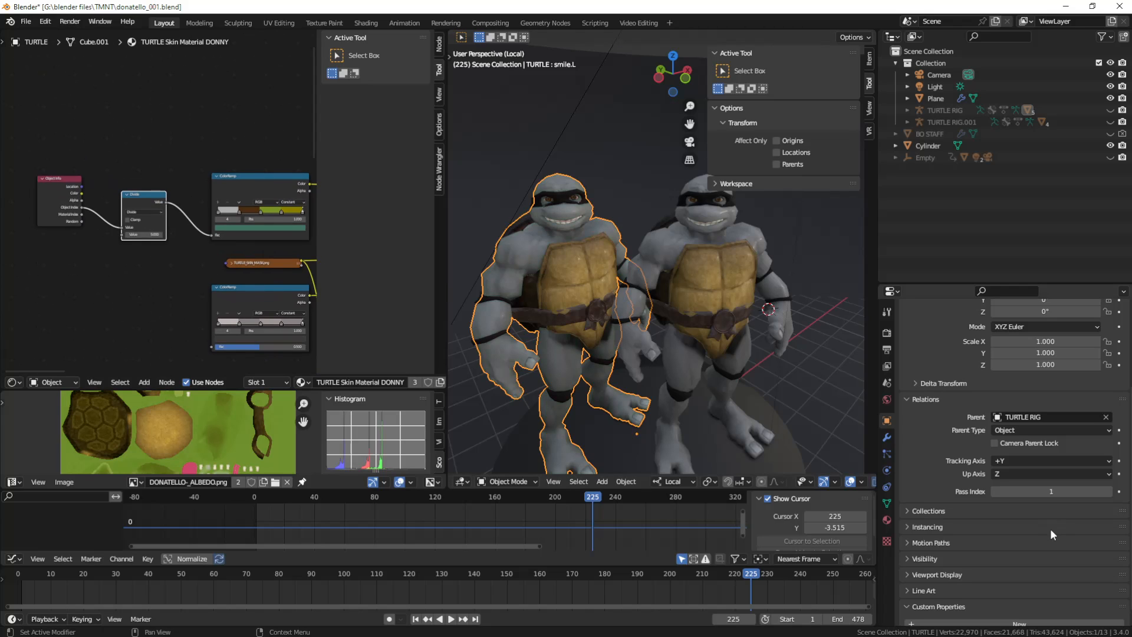
click(996, 490)
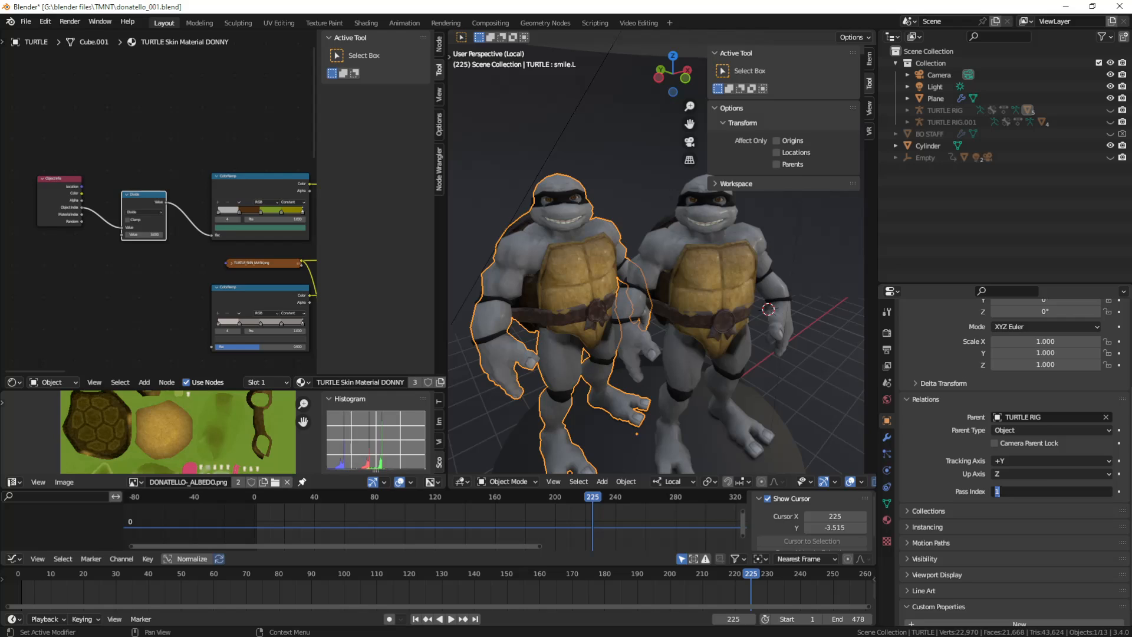
text(0)
key(Return)
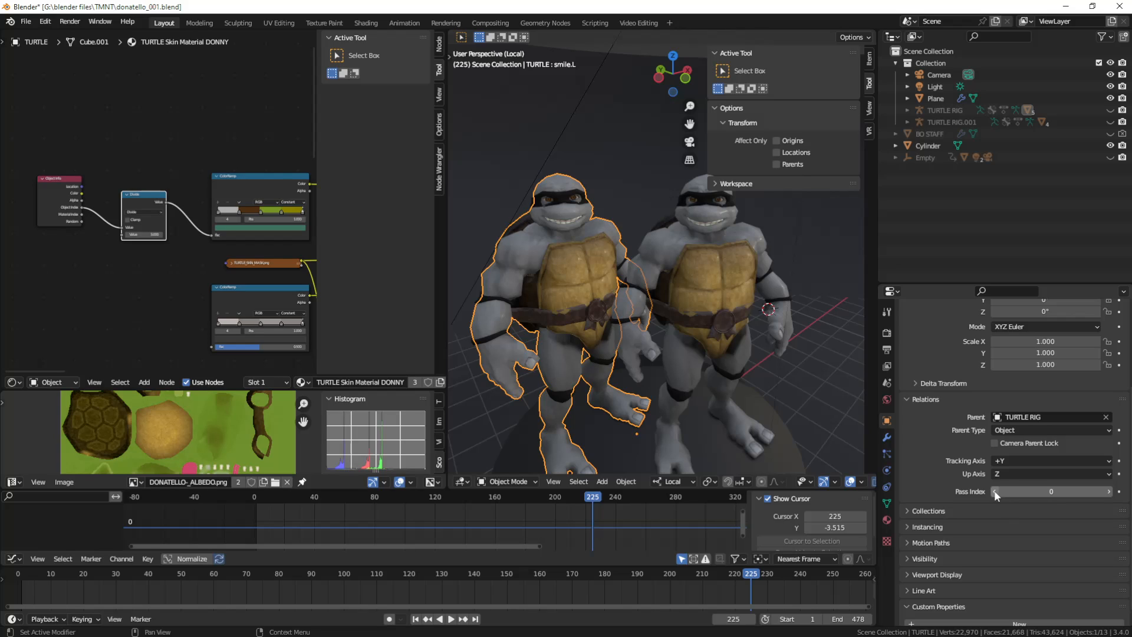
Step the TURTLE object's Pass Index up to 5 and back down to 1 to test the skin colours.
click(1110, 492)
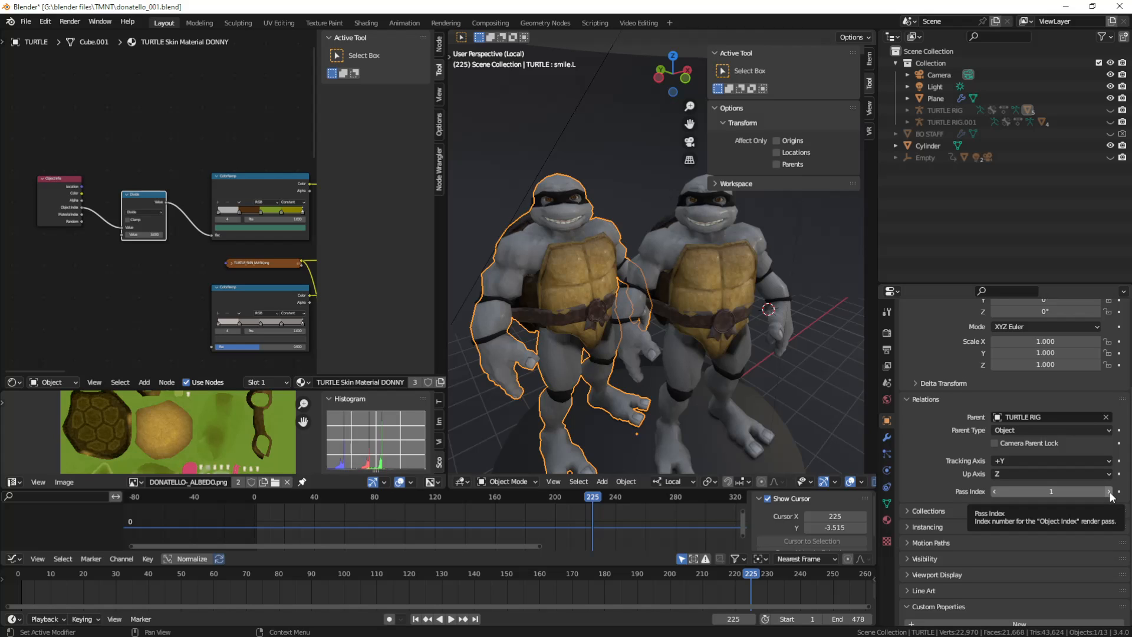
click(1110, 492)
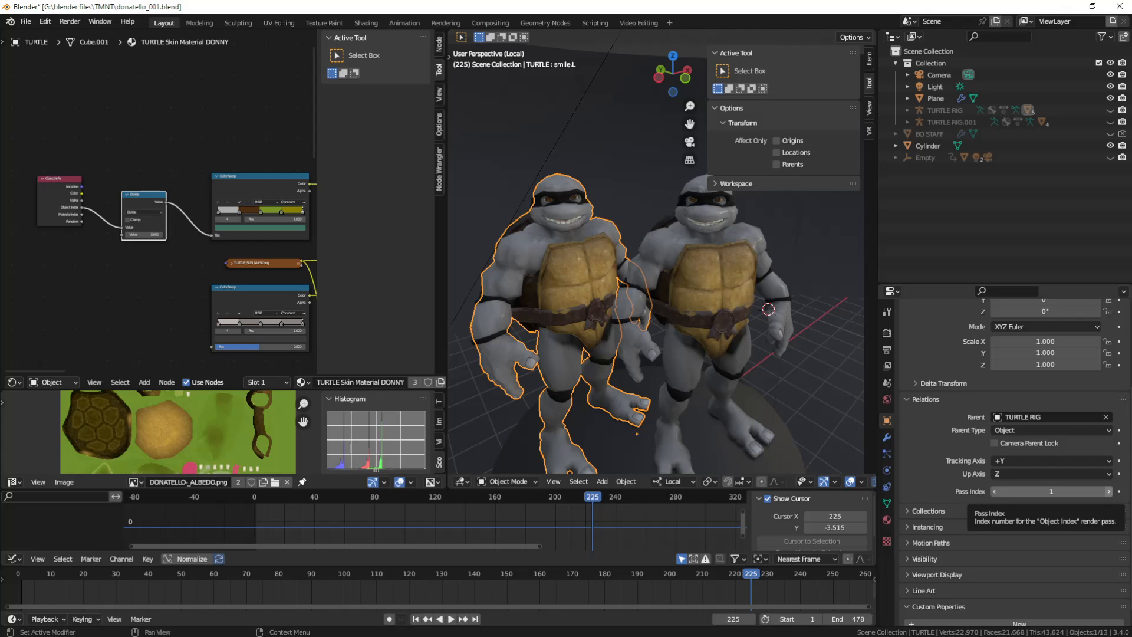
click(1110, 492)
click(1110, 491)
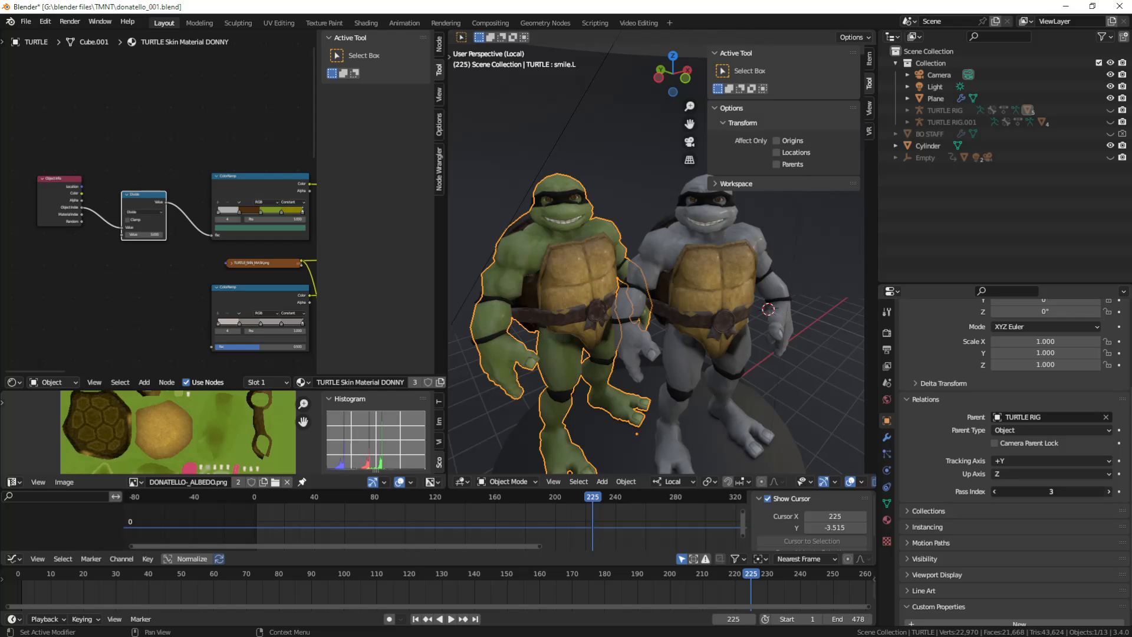
click(1110, 491)
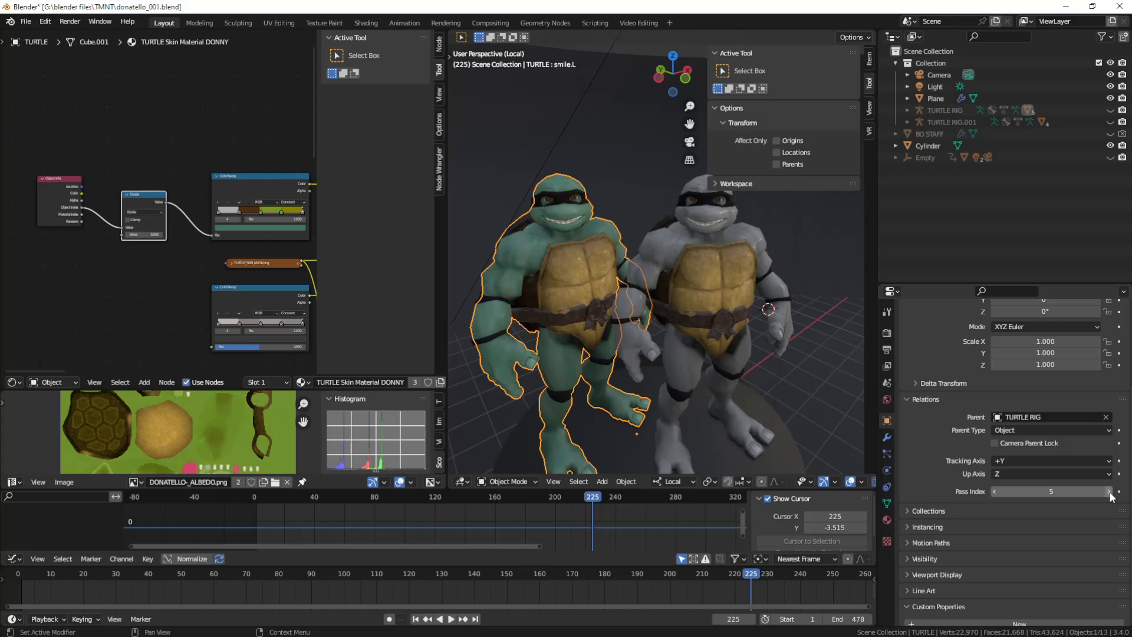
click(995, 492)
click(995, 492)
click(995, 492)
click(995, 492)
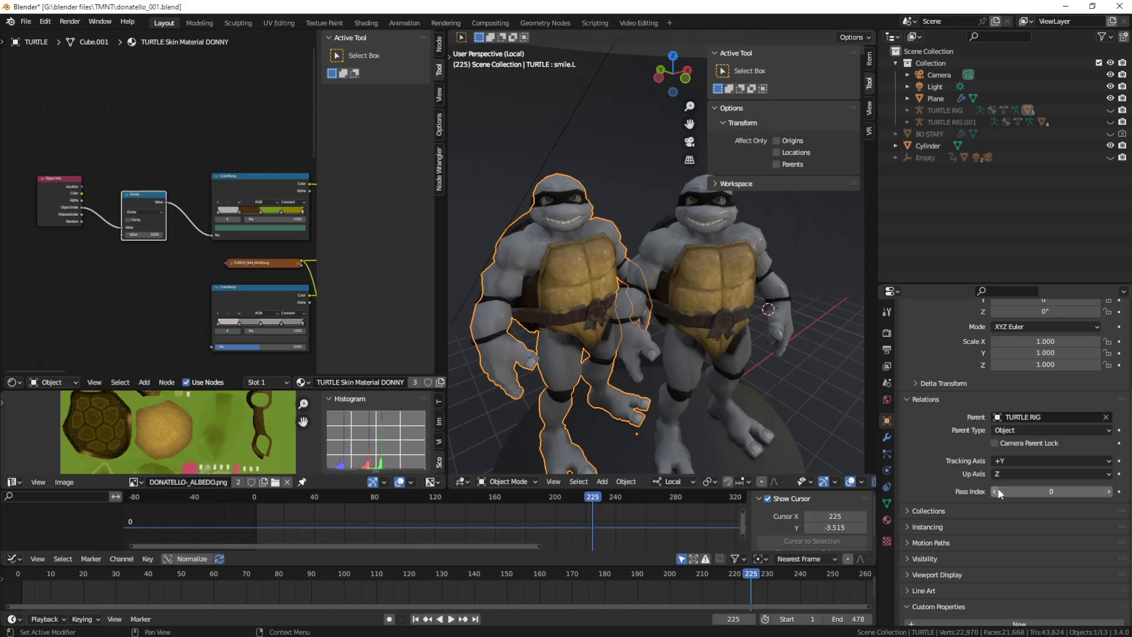
Set the Divide node's divisor to 4.
scroll(203, 269, up, 1)
scroll(203, 271, up, 1)
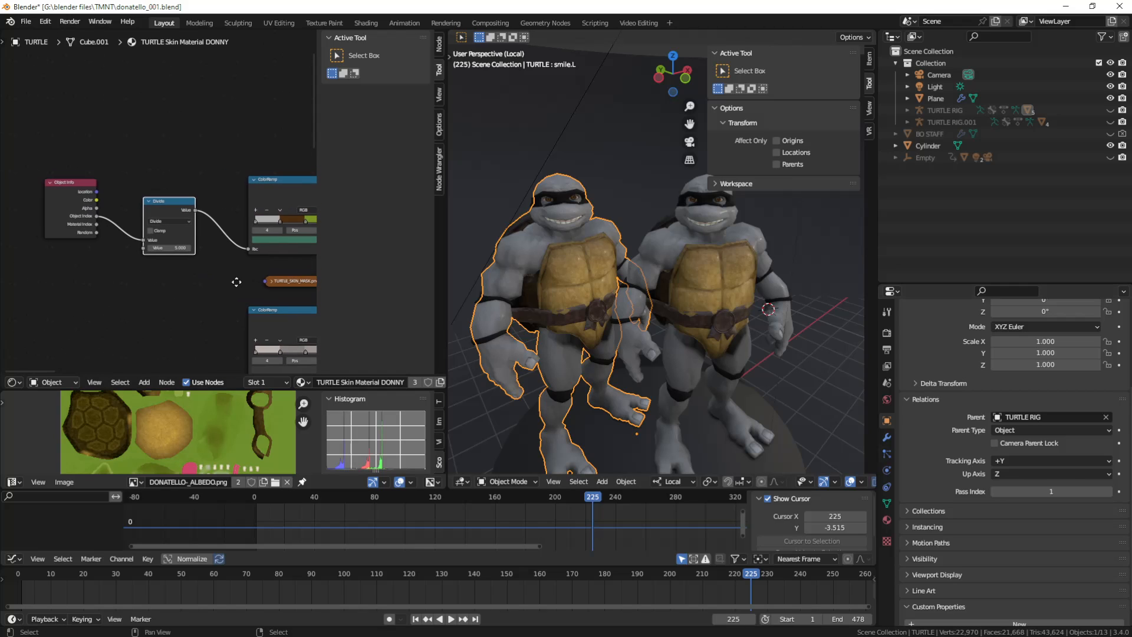
click(170, 248)
key(Return)
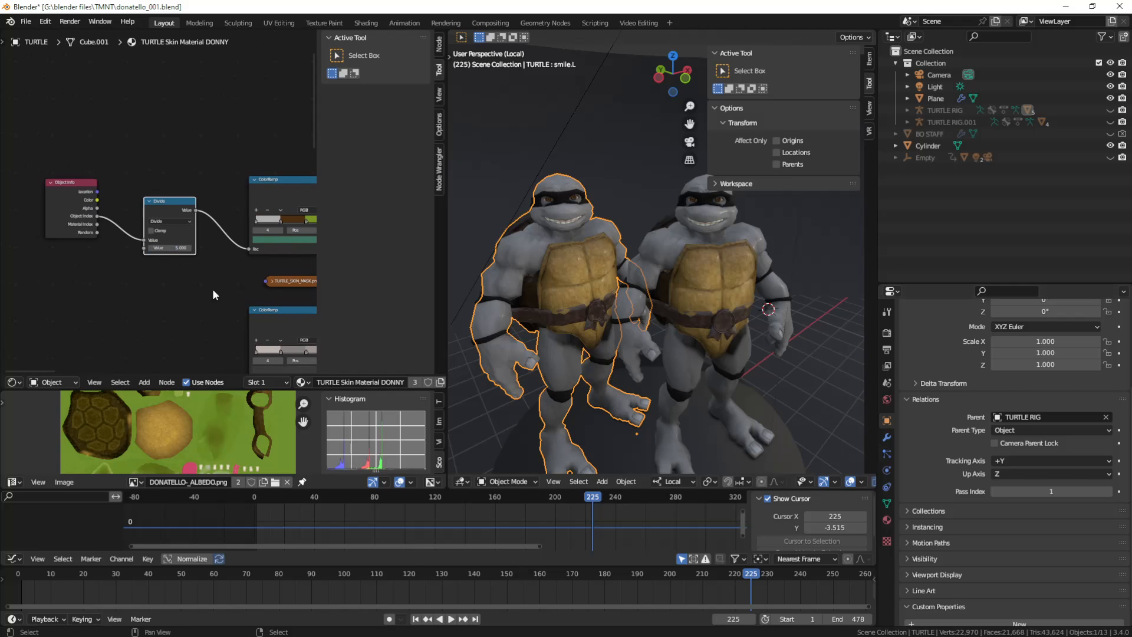
middle_drag(233, 290, 105, 290)
double_click(123, 242)
text(4)
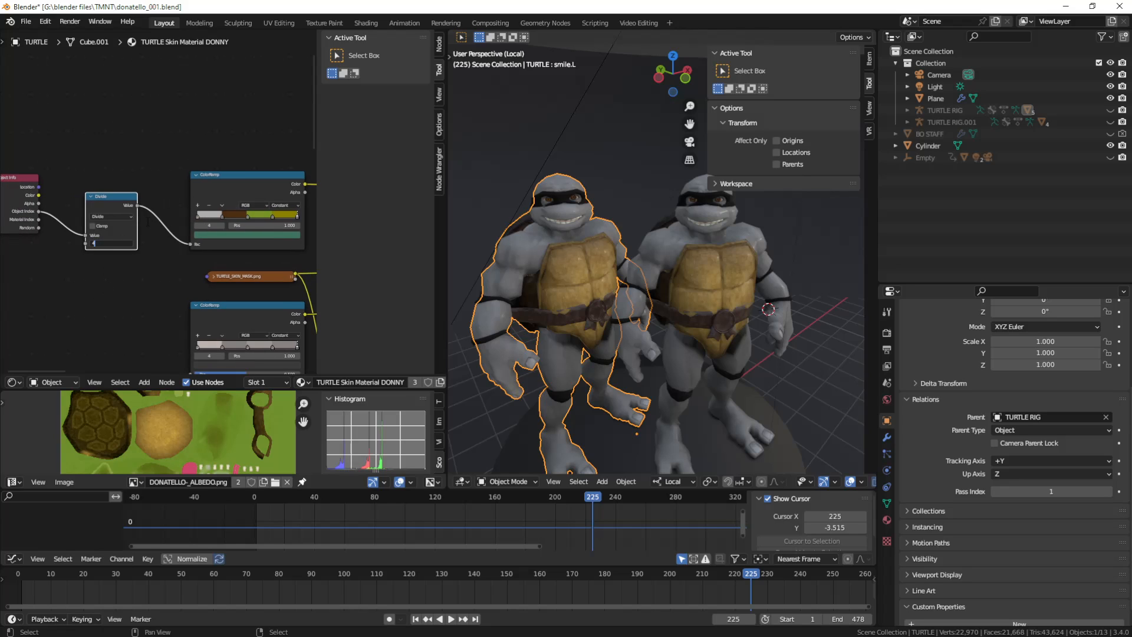
key(Return)
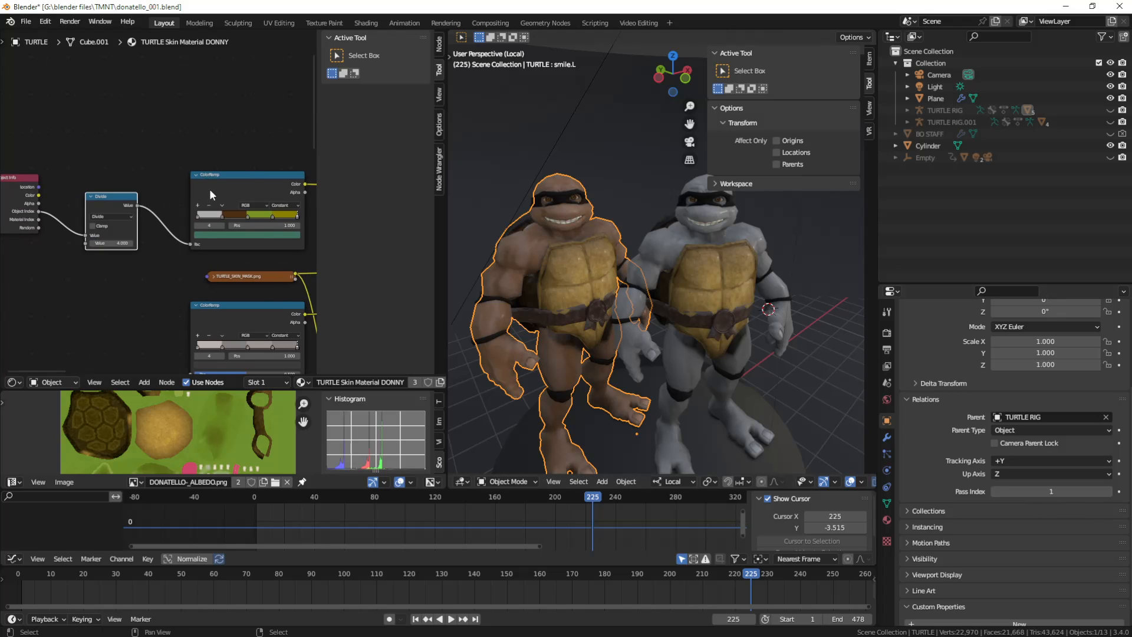
Check the skin colours by stepping TURTLE's Pass Index through 2, 3 and 4 and returning it to 1.
click(1110, 492)
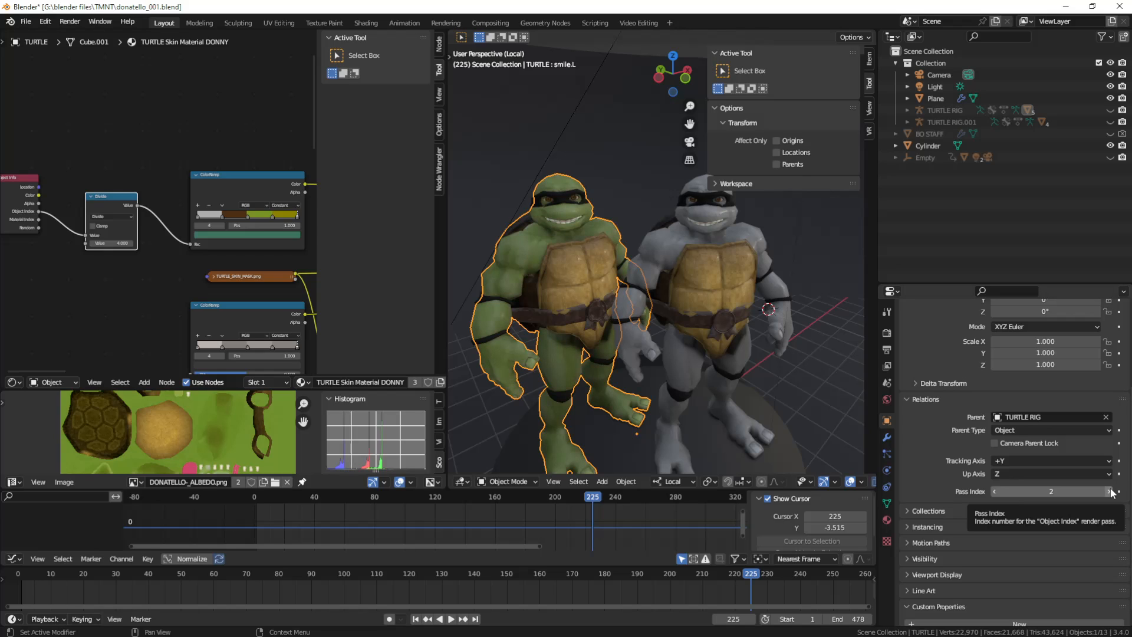
click(1110, 491)
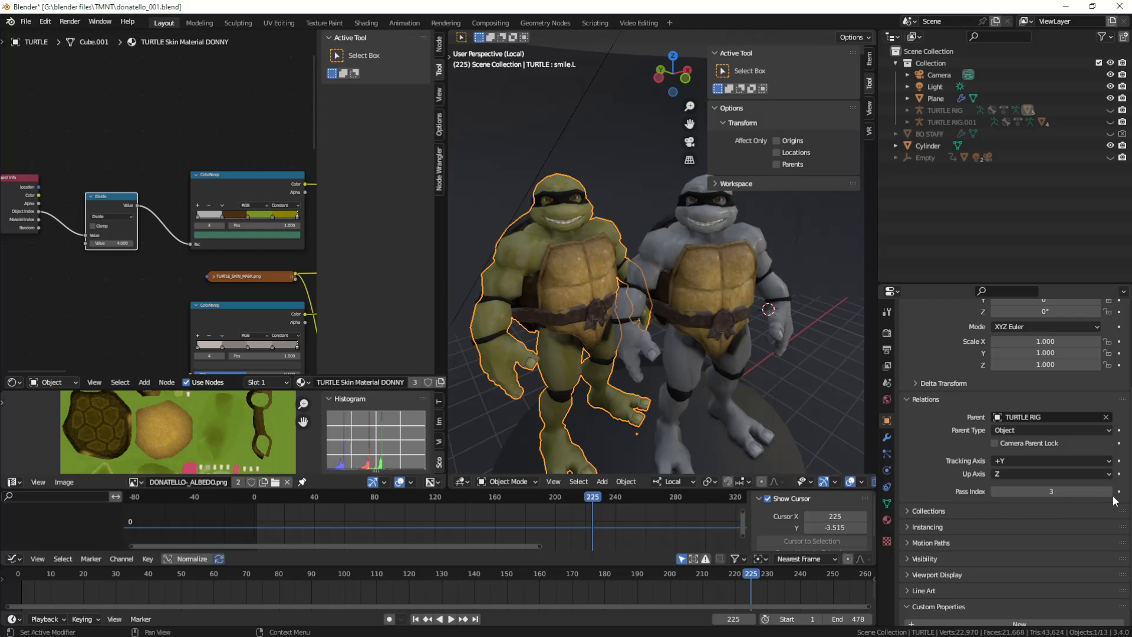
click(1110, 492)
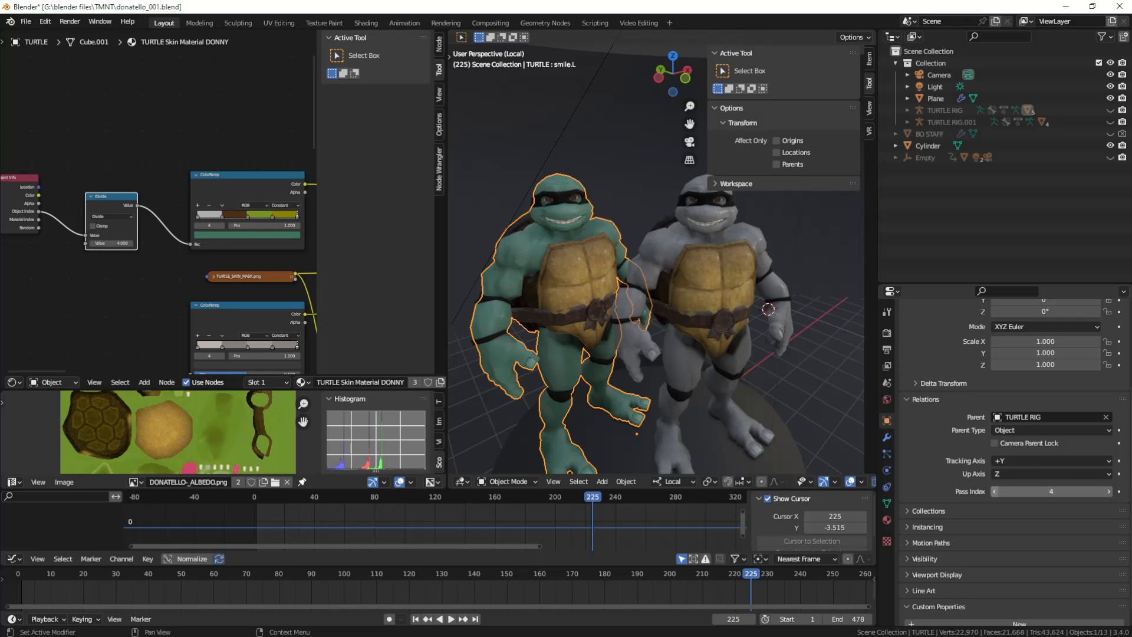
click(995, 491)
click(995, 491)
click(995, 491)
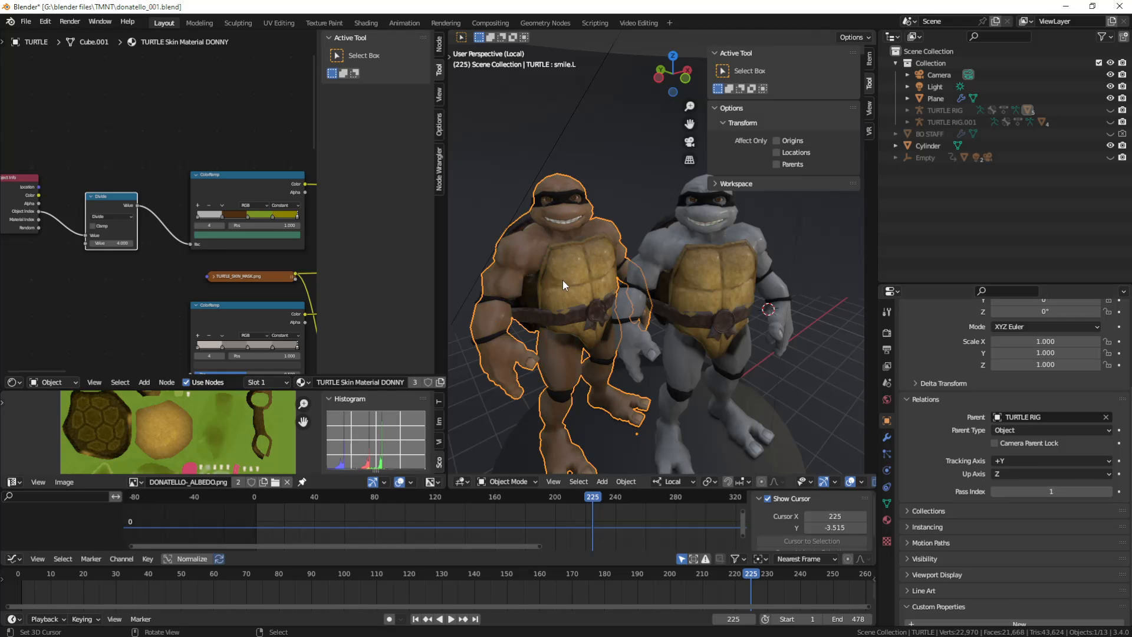
Select the second turtle, TURTLE.001, and try Pass Index 2 before setting it to 1.
click(688, 226)
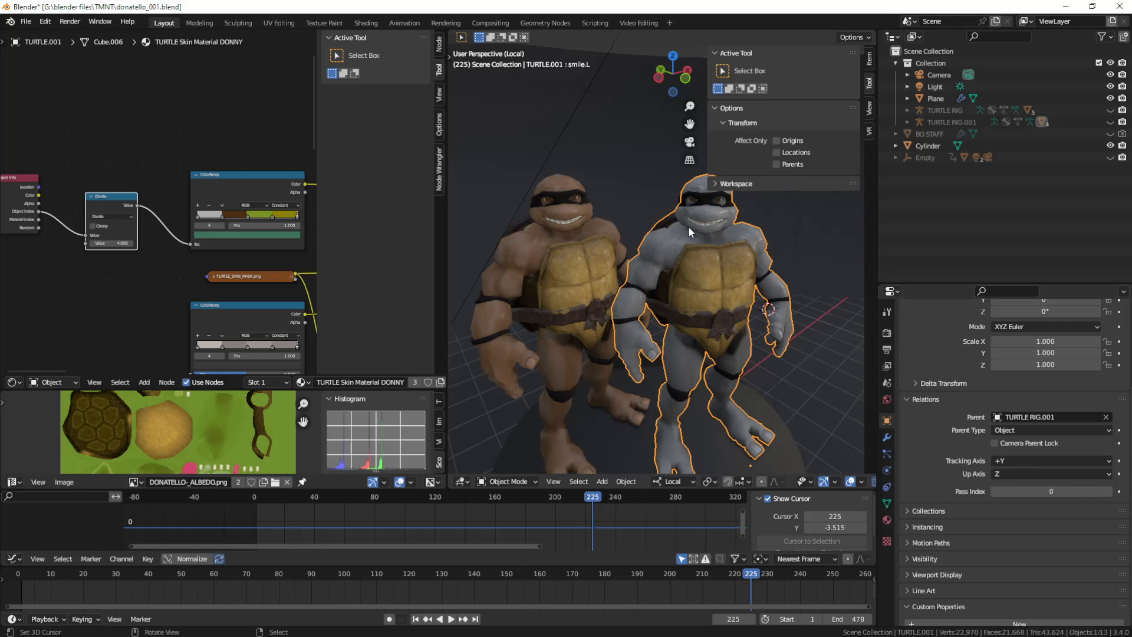
click(1109, 491)
click(1109, 491)
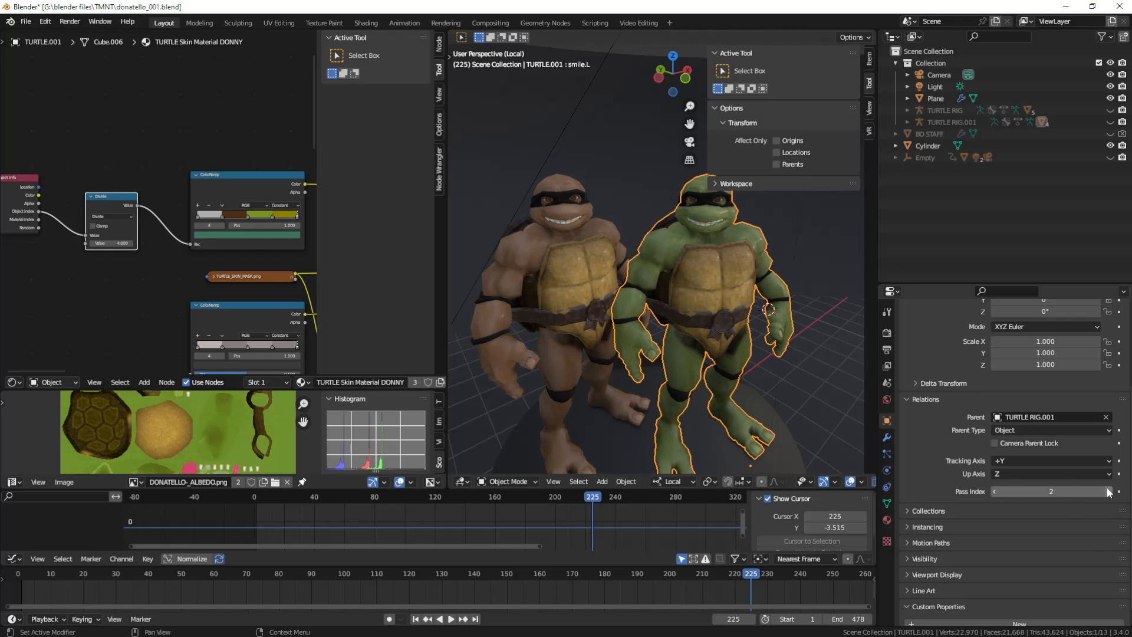
click(996, 490)
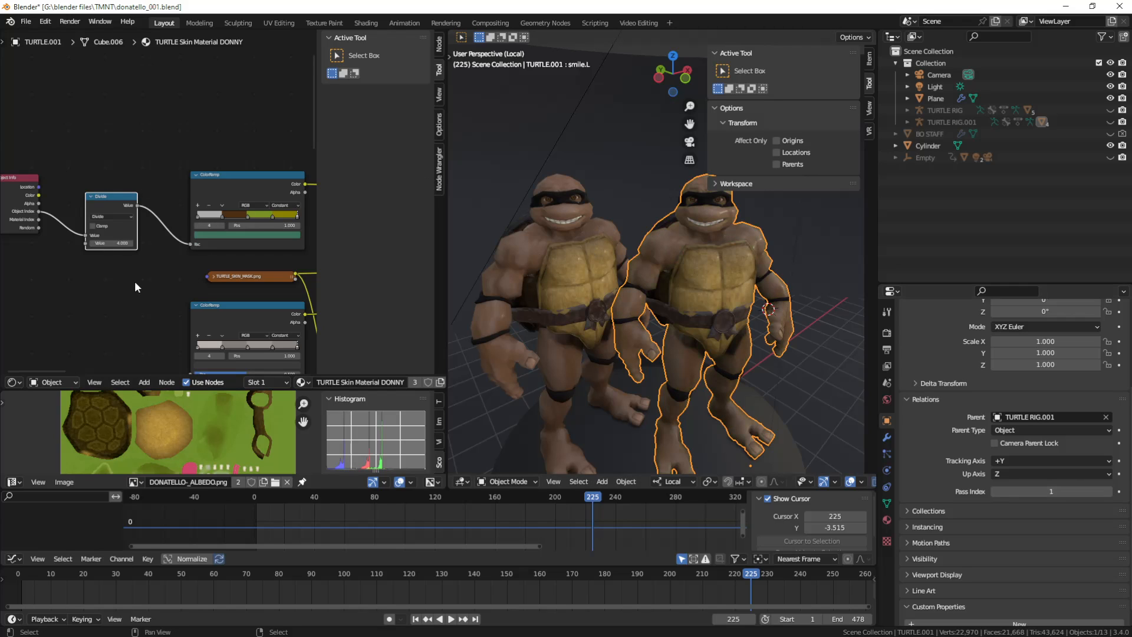
Rename the shared skin material to "TURTLE Skin Material".
scroll(131, 289, down, 3)
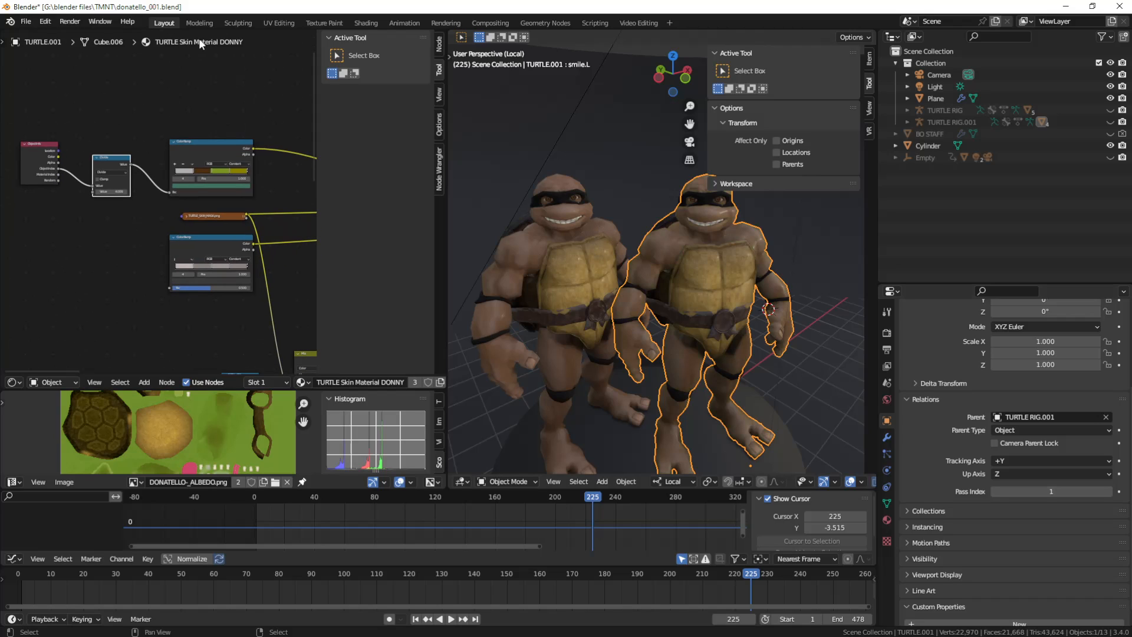
click(887, 519)
double_click(996, 381)
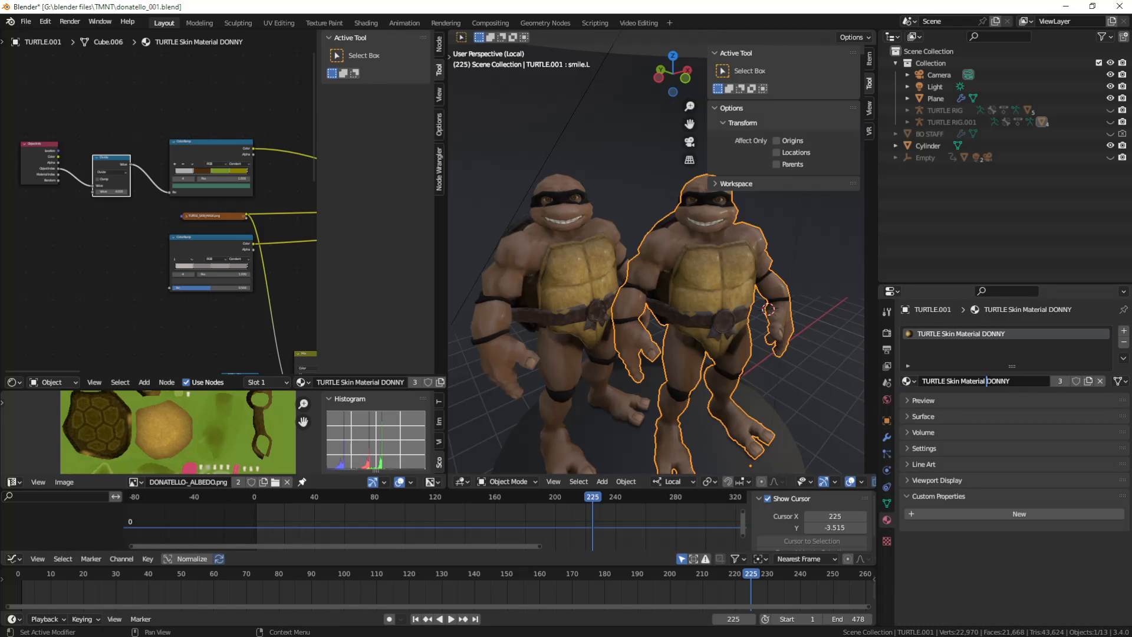
key(BackSpace)
key(BackSpace)
key(Return)
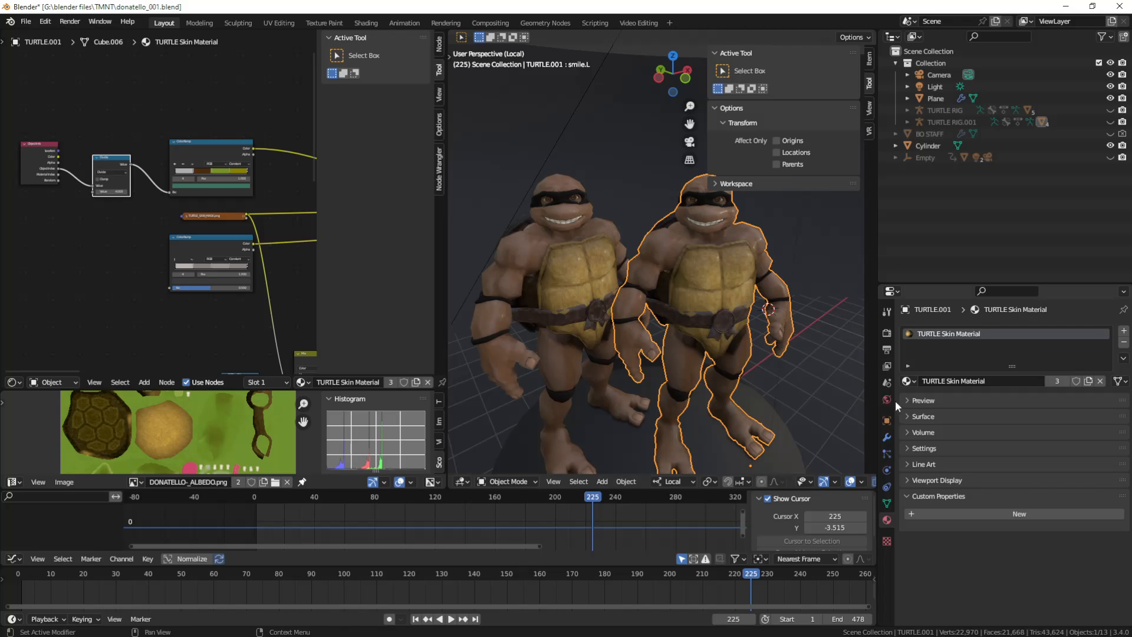
Set TURTLE.001's Pass Index to 2.
click(886, 420)
drag(1072, 606, 1081, 606)
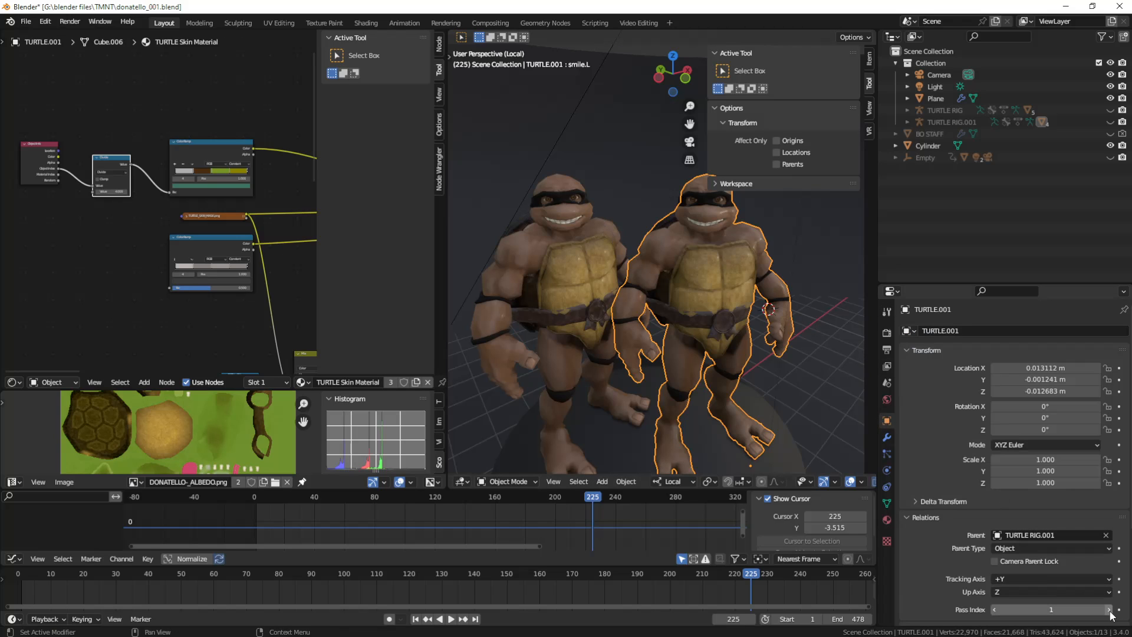
middle_drag(661, 325, 670, 298)
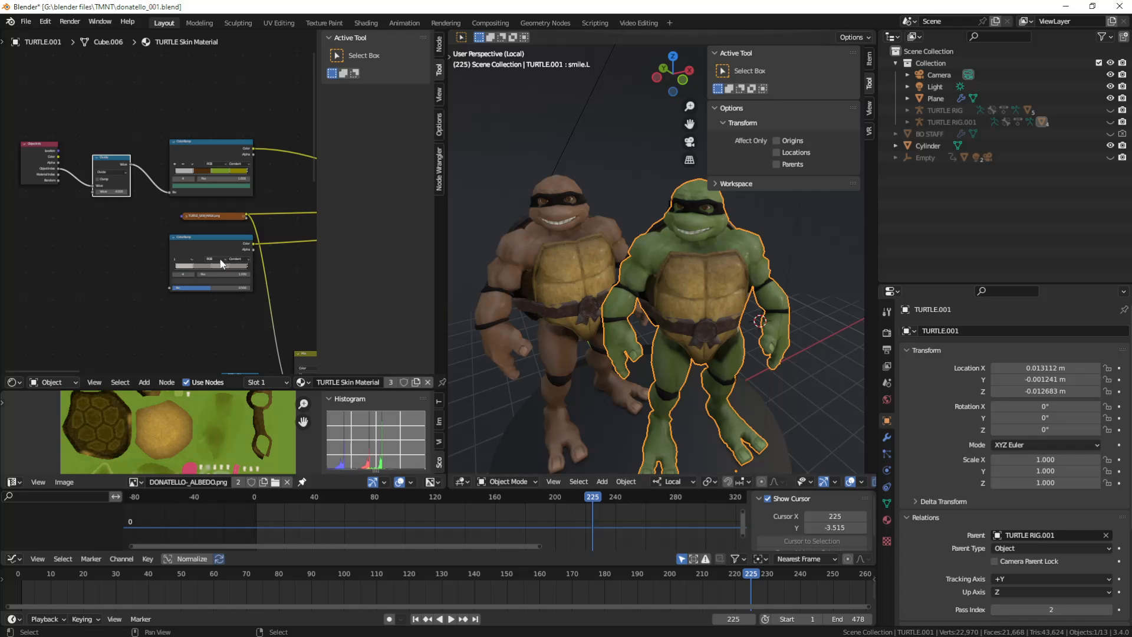
Connect the Divide node's Value output to the lower ColorRamp's Fac input as well.
middle_drag(131, 307, 139, 273)
scroll(138, 273, down, 2)
middle_drag(138, 272, 154, 262)
scroll(156, 192, up, 1)
scroll(158, 159, up, 1)
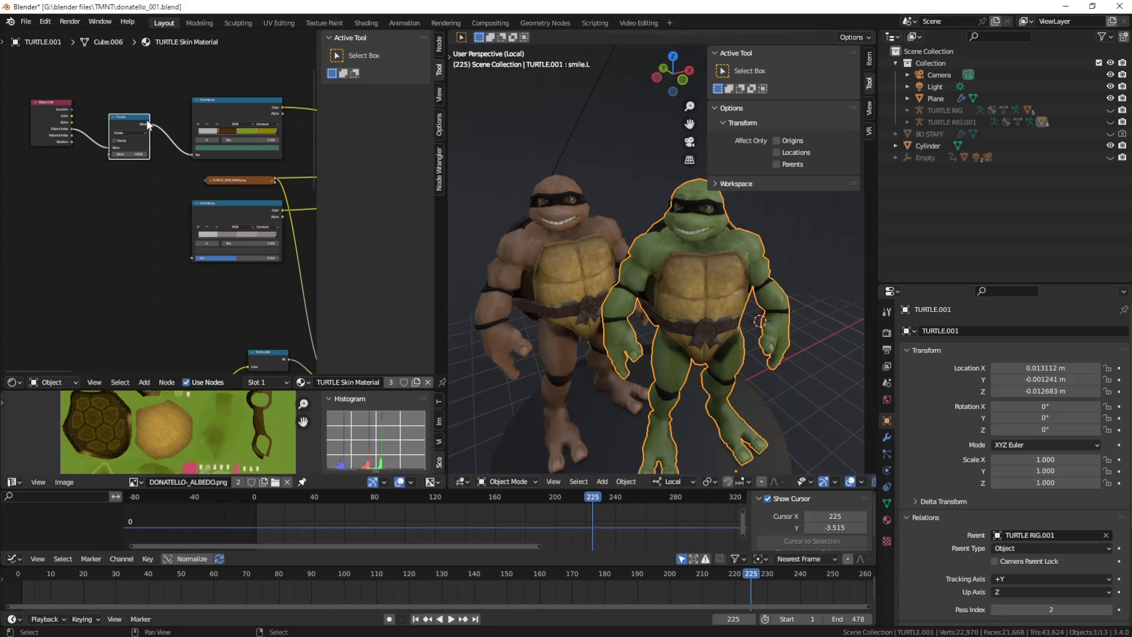
drag(150, 123, 193, 258)
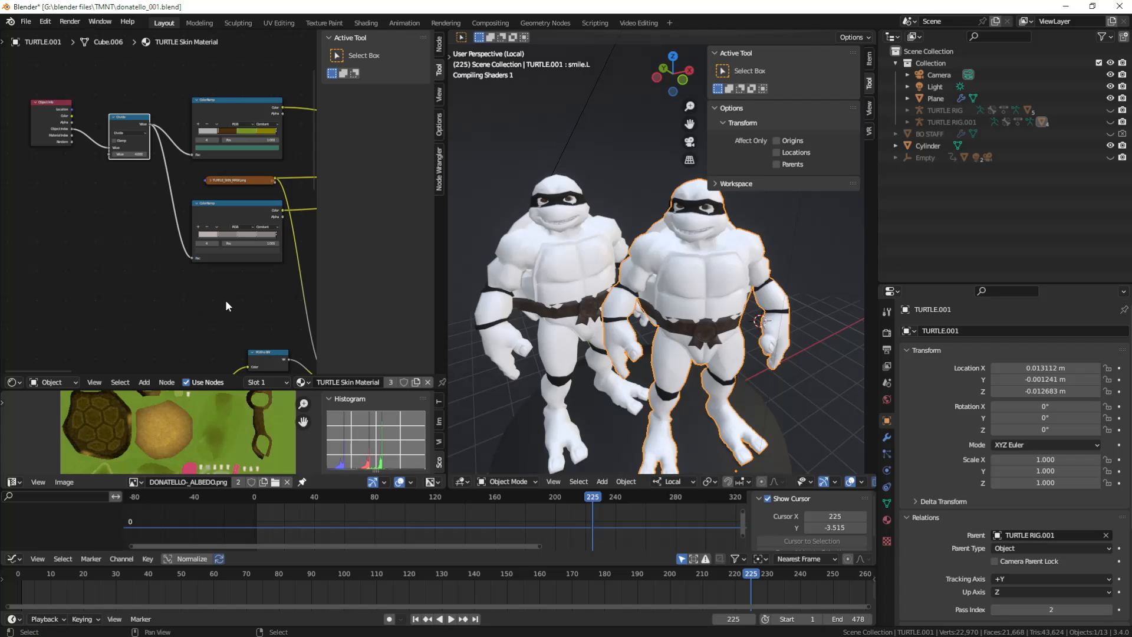
scroll(205, 277, up, 3)
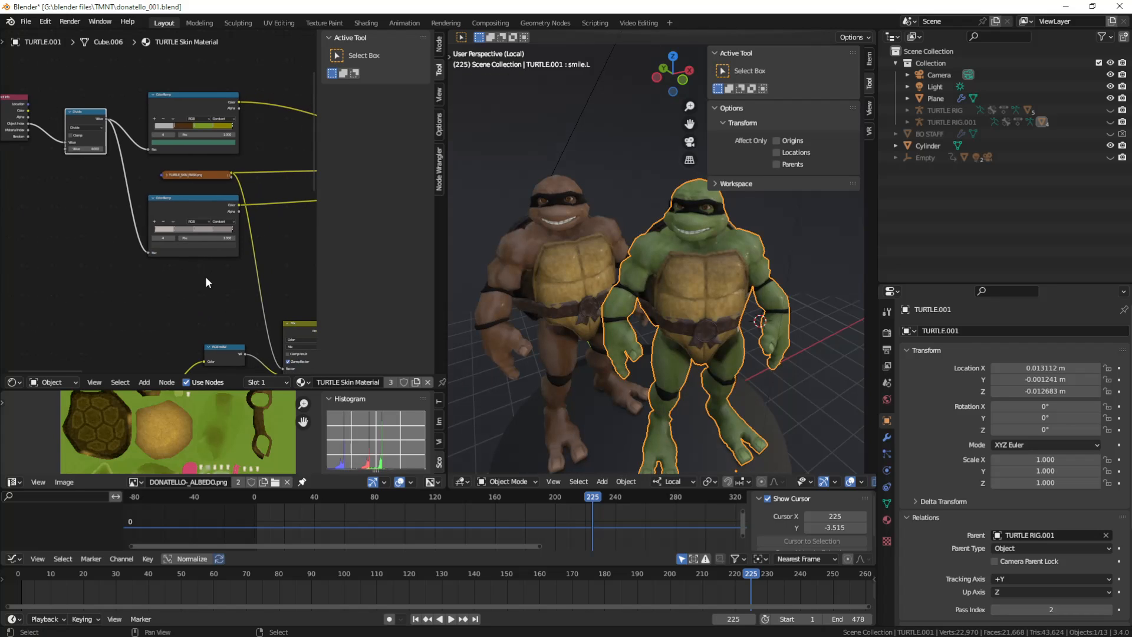
scroll(207, 283, down, 1)
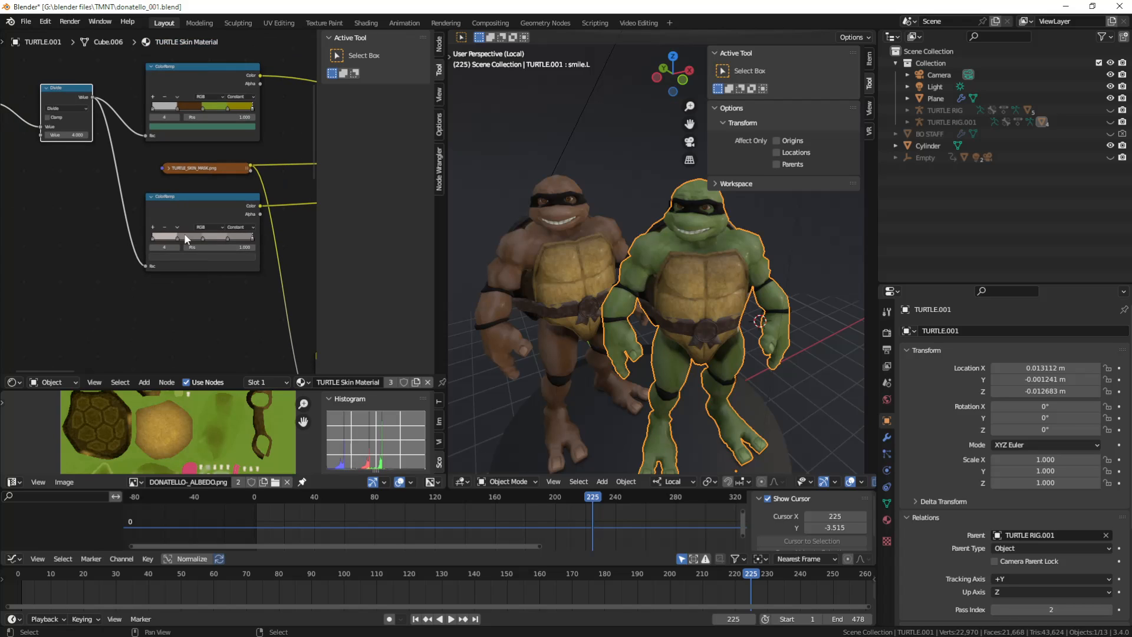
Compare the skin colours by stepping TURTLE.001's Pass Index between 0 and 4, and return it to 2.
click(1110, 609)
click(993, 610)
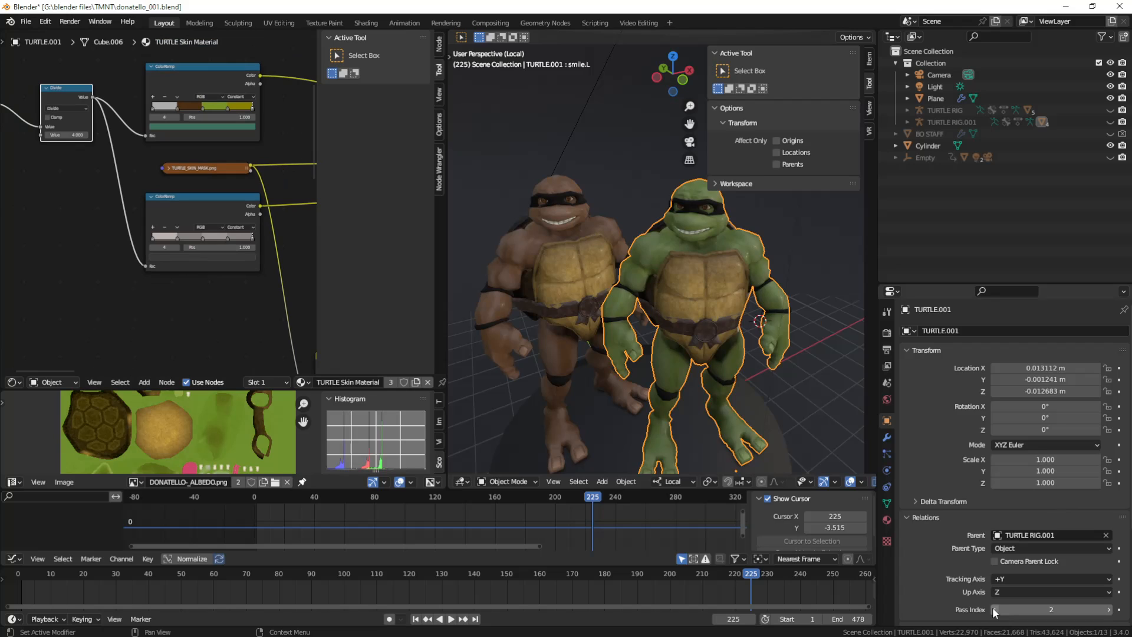
click(993, 609)
click(993, 610)
click(1108, 610)
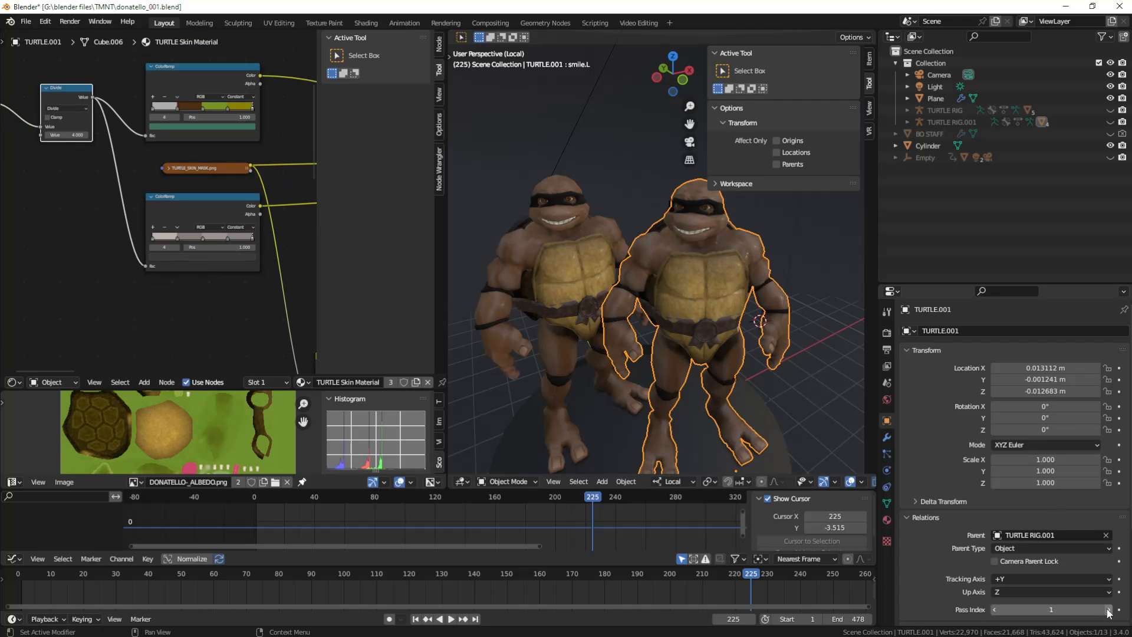
click(1109, 610)
click(1109, 610)
click(1109, 610)
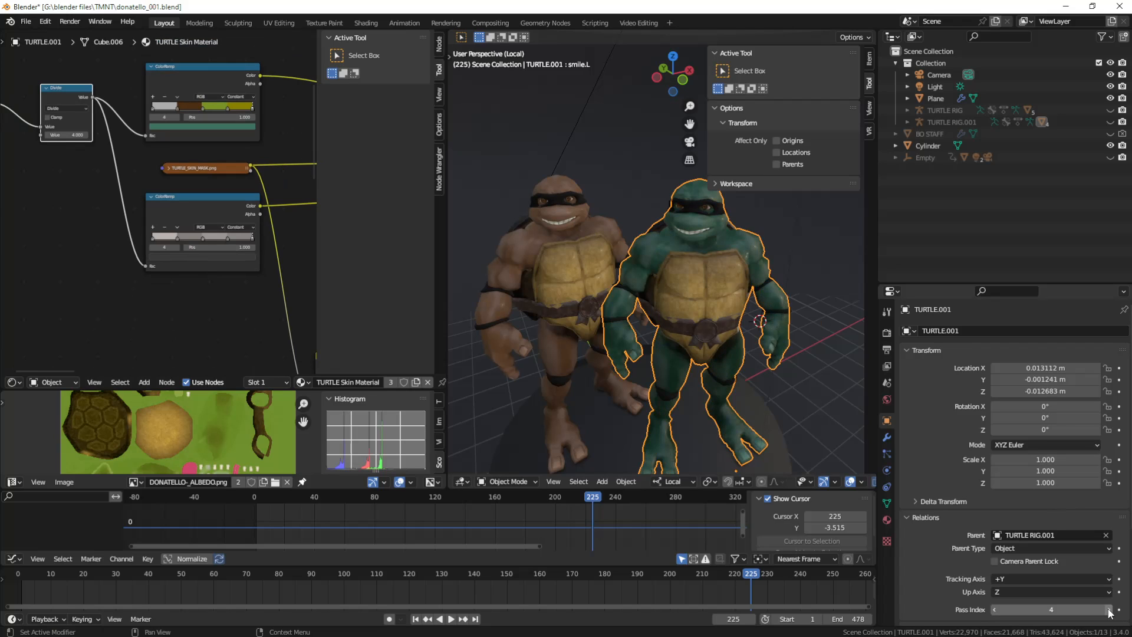
click(996, 610)
click(996, 610)
click(996, 610)
middle_drag(752, 328, 776, 318)
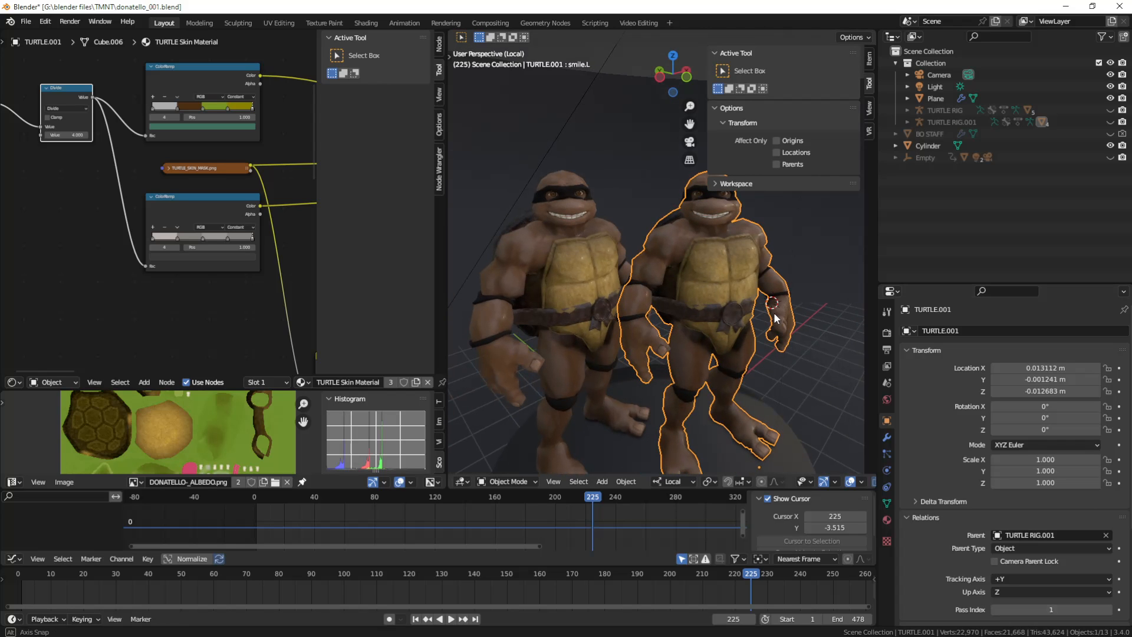
click(1108, 610)
scroll(678, 223, down, 5)
middle_drag(678, 224, 685, 258)
scroll(667, 265, up, 5)
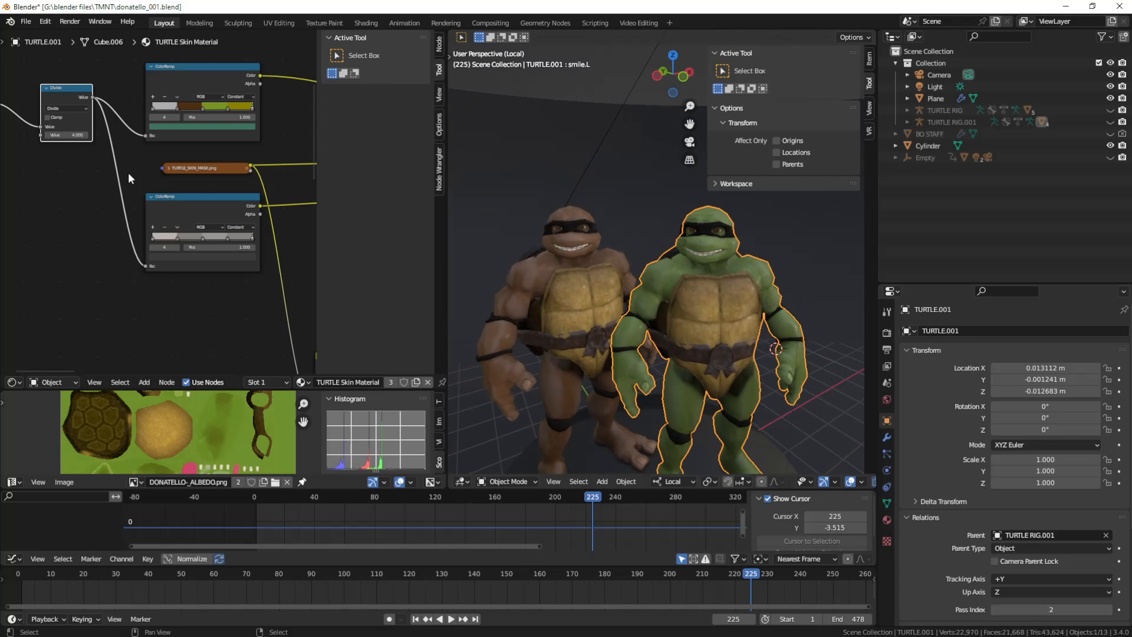
scroll(129, 172, down, 4)
key(c)
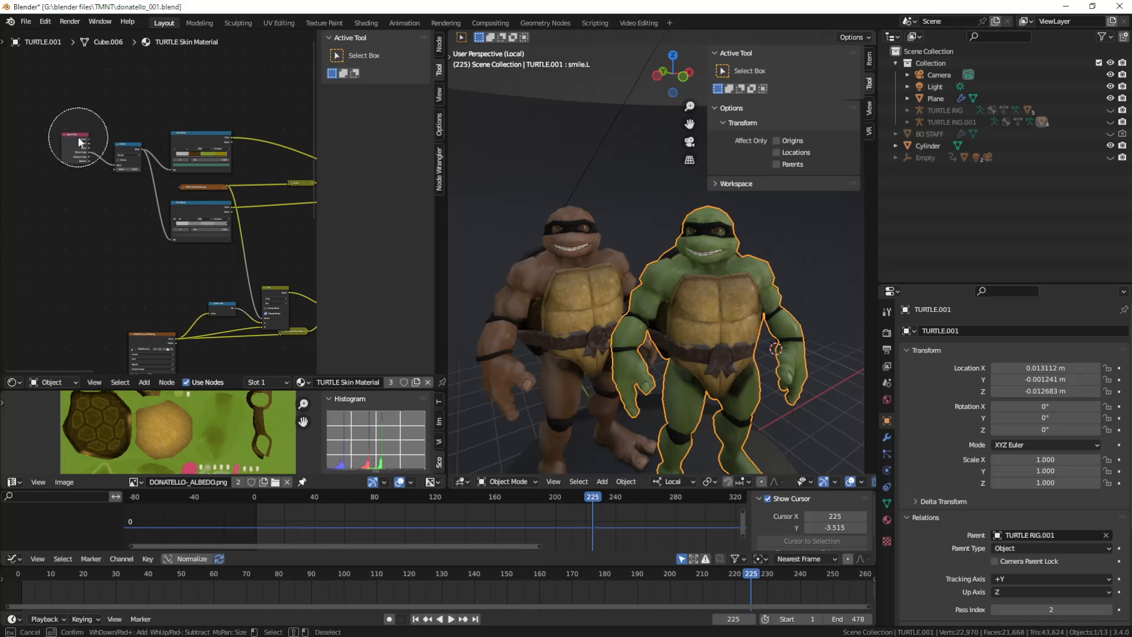
drag(79, 142, 177, 96)
right_click(177, 97)
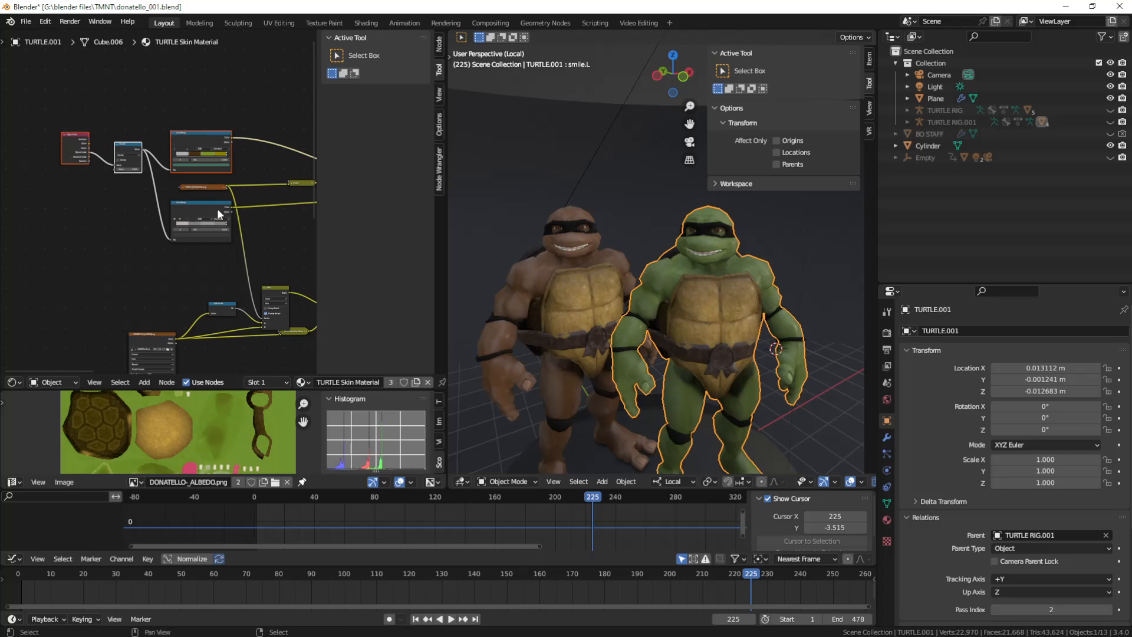
key(a)
key(a)
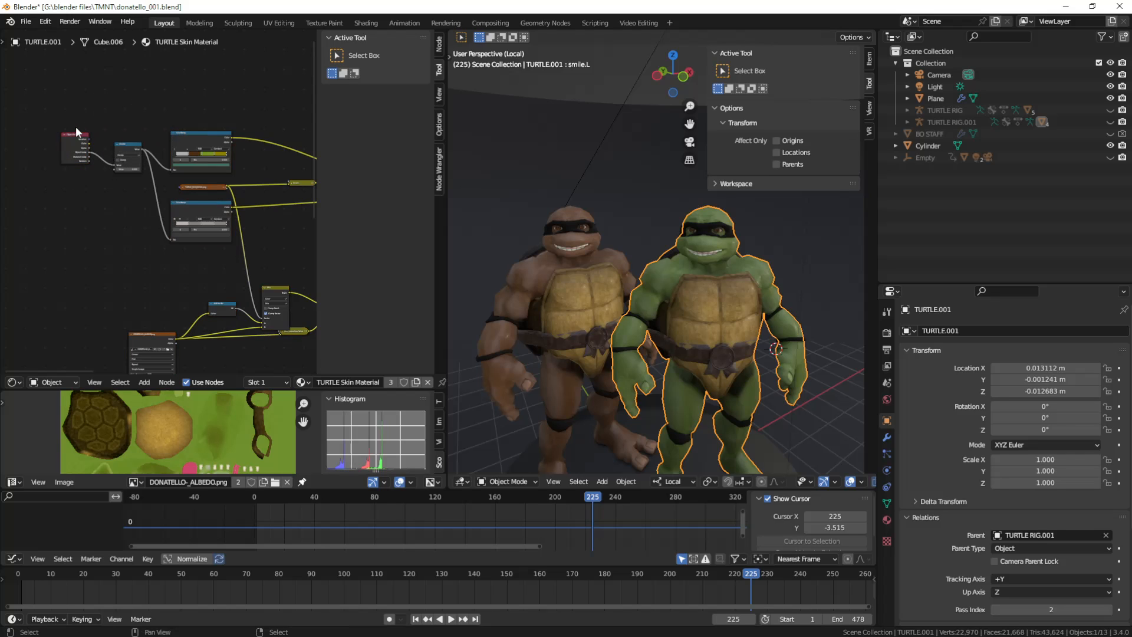
Select the Object Info, Divide and upper ColorRamp nodes together in the turtle skin material and copy them.
key(c)
click(68, 127)
right_click(70, 125)
scroll(146, 137, up, 3)
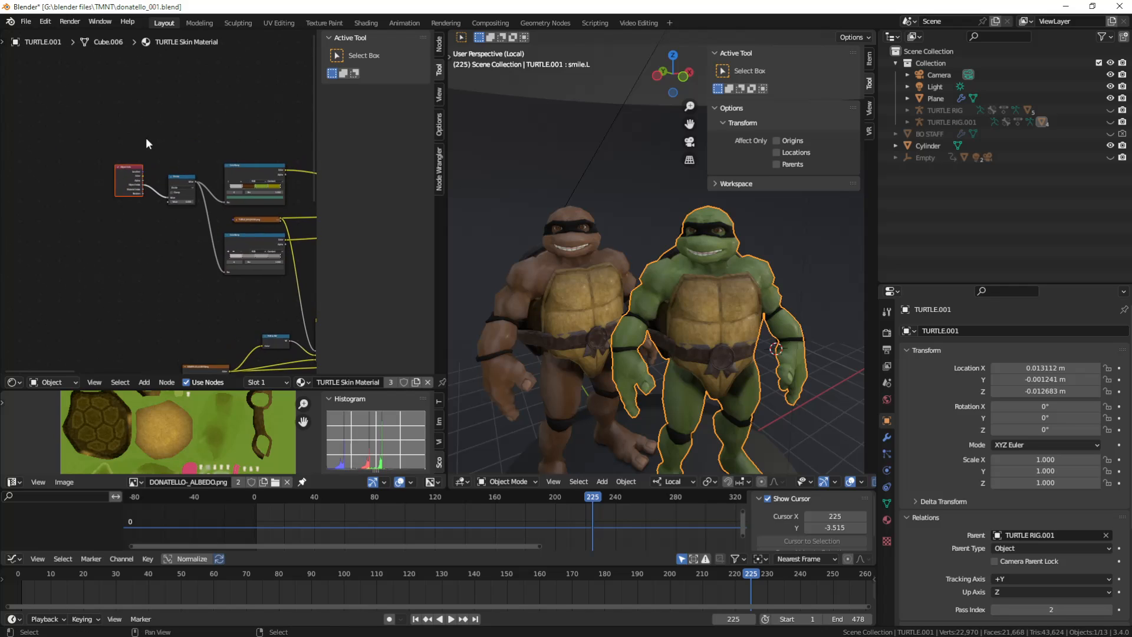
middle_drag(145, 144, 104, 151)
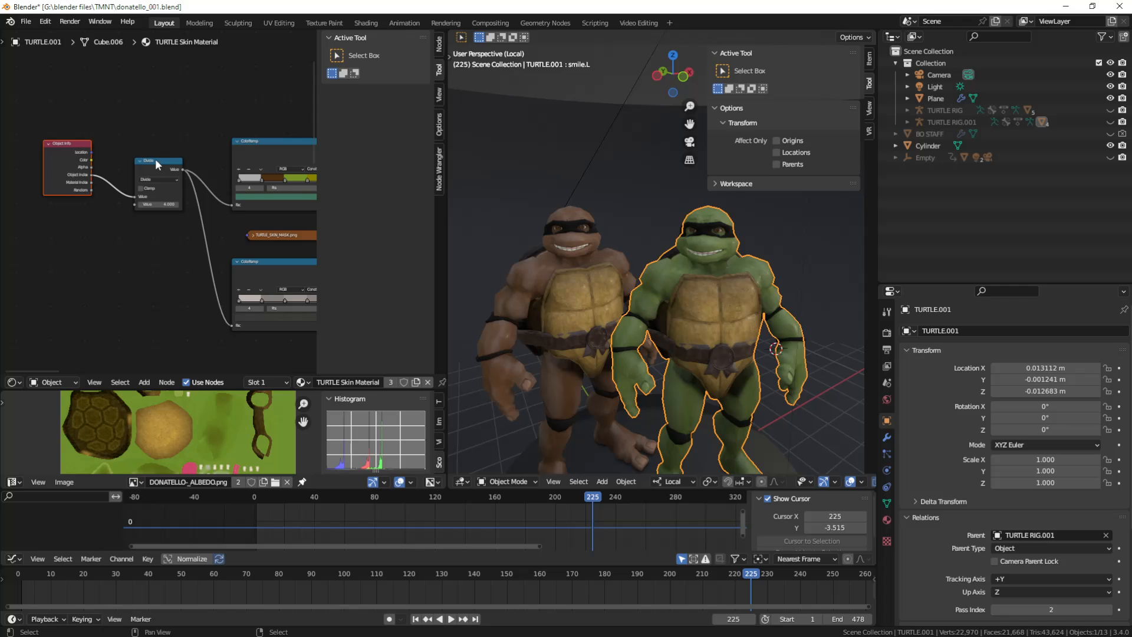
key(c)
drag(154, 150, 251, 158)
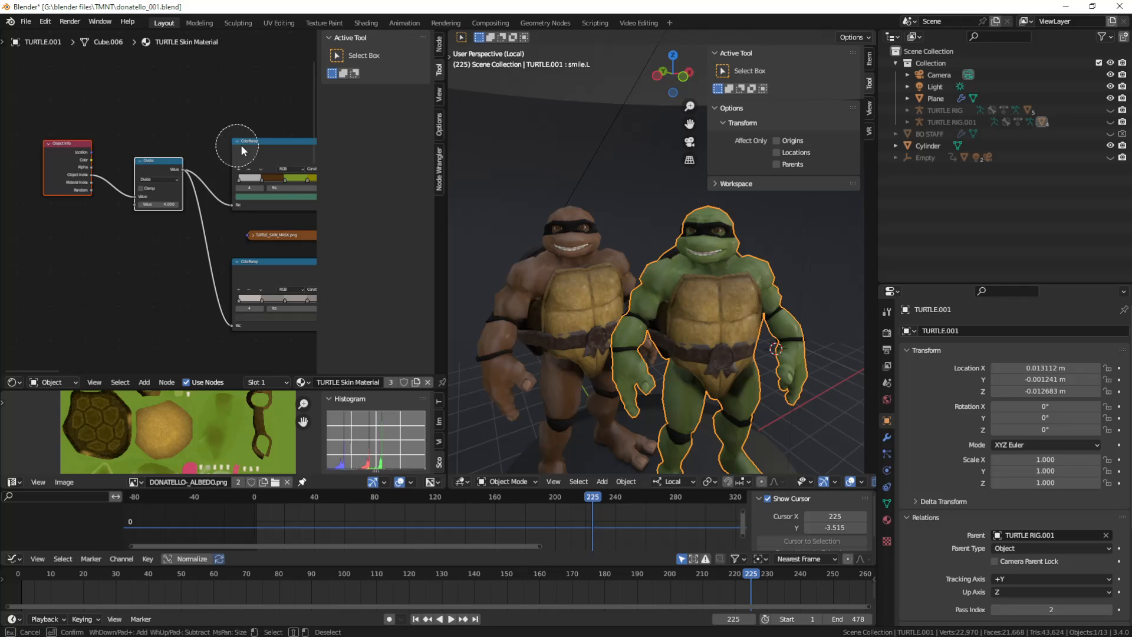
right_click(157, 106)
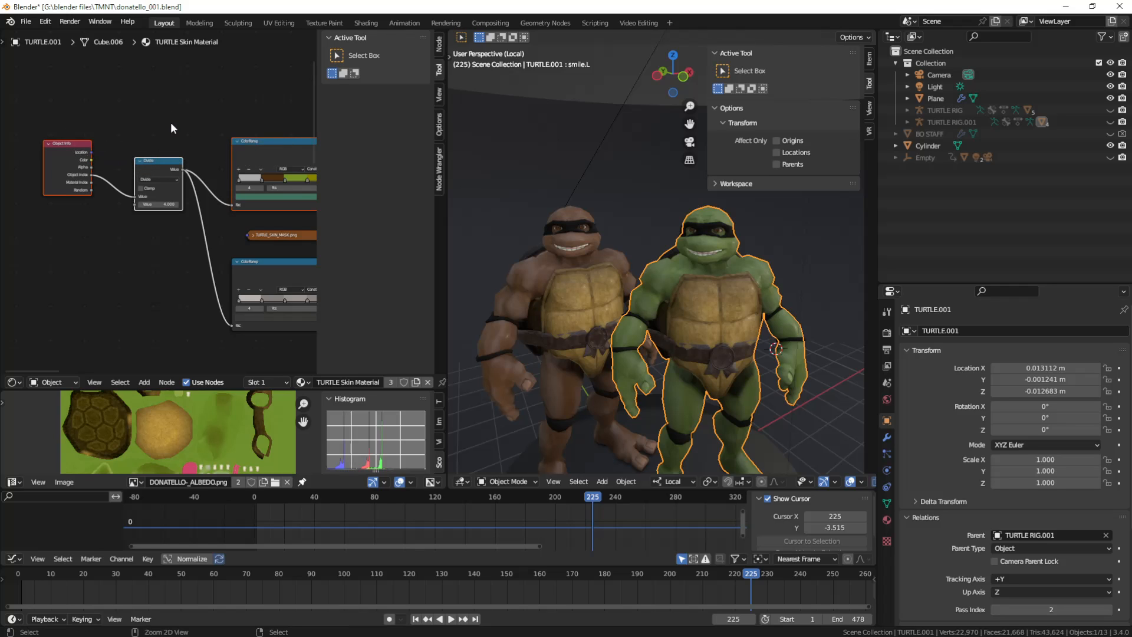
Select the green turtle's mask object and bring up the full node tree of its MASK AND PADS material.
click(704, 235)
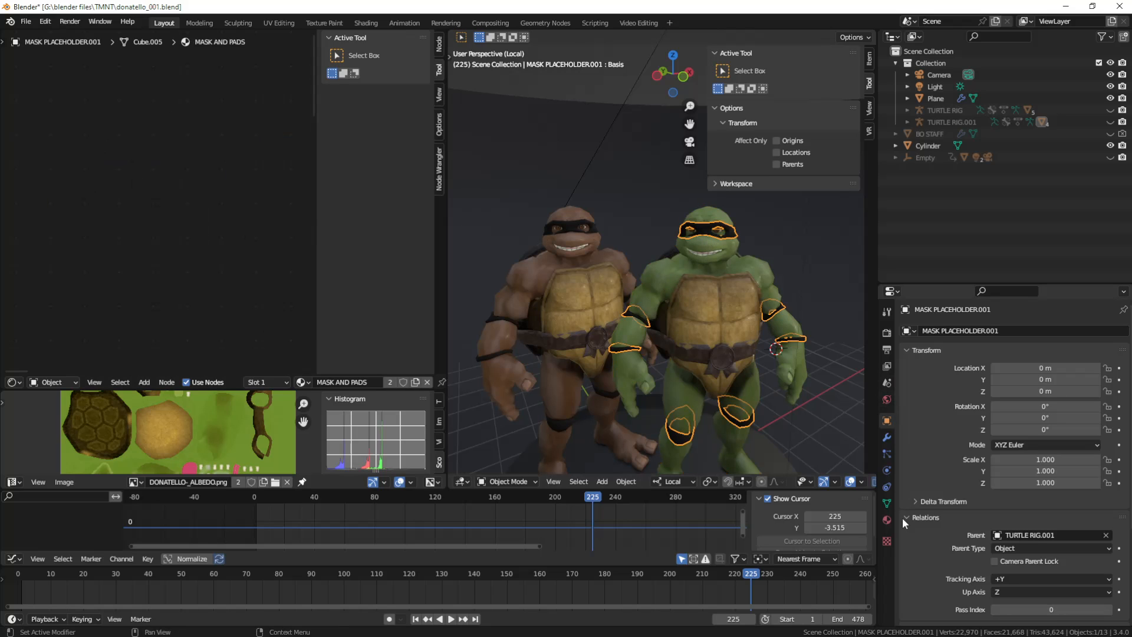
click(887, 519)
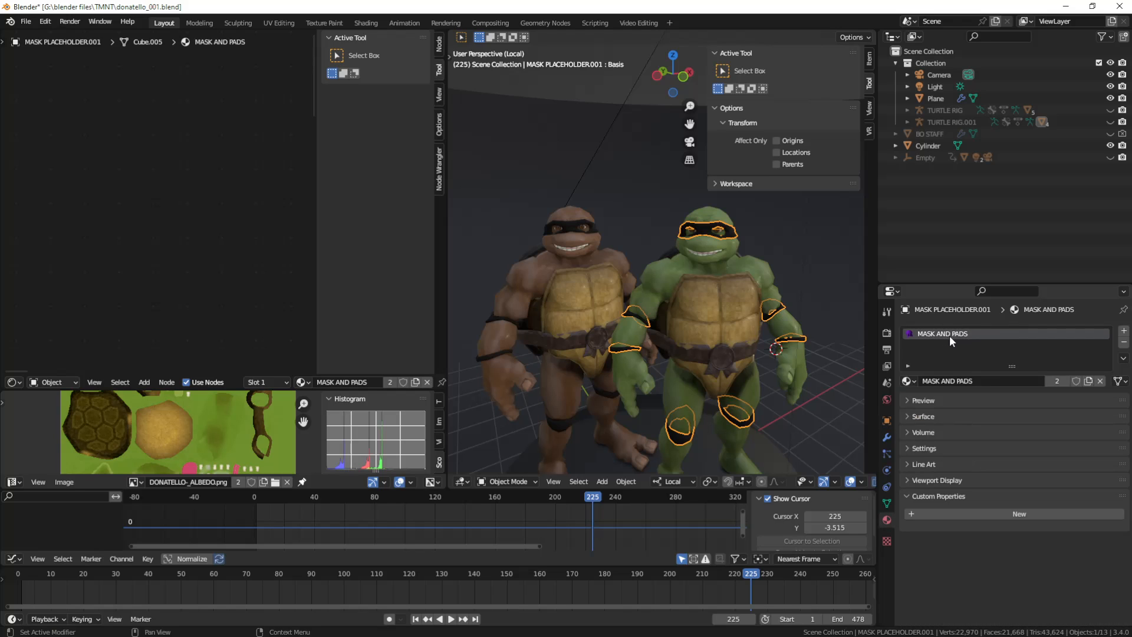
middle_drag(197, 207, 151, 120)
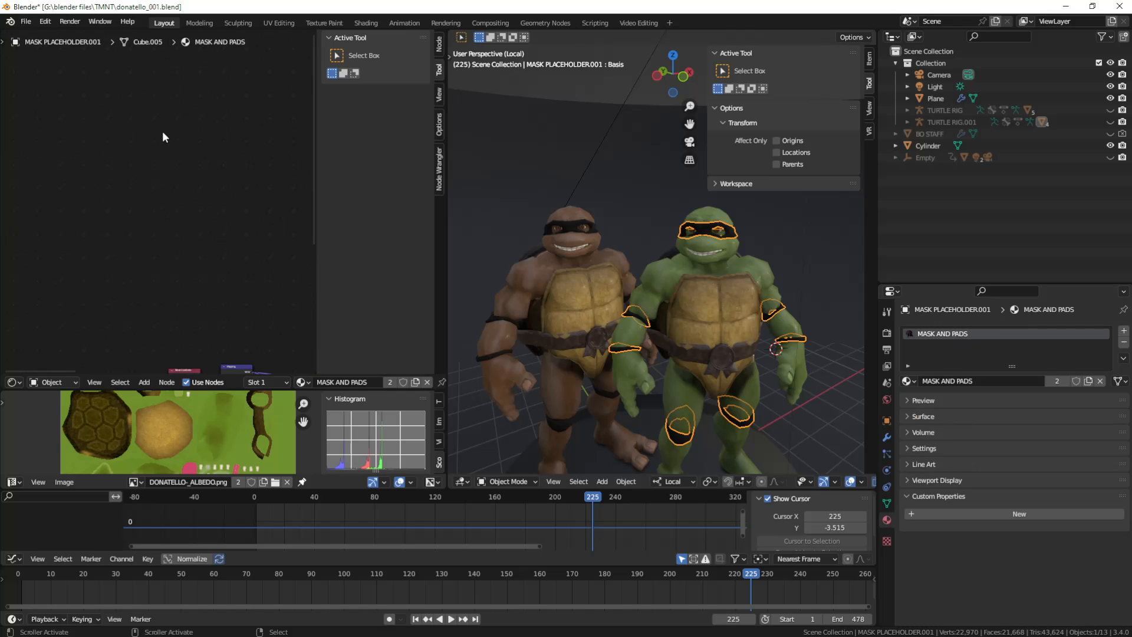
key(Home)
scroll(160, 219, down, 3)
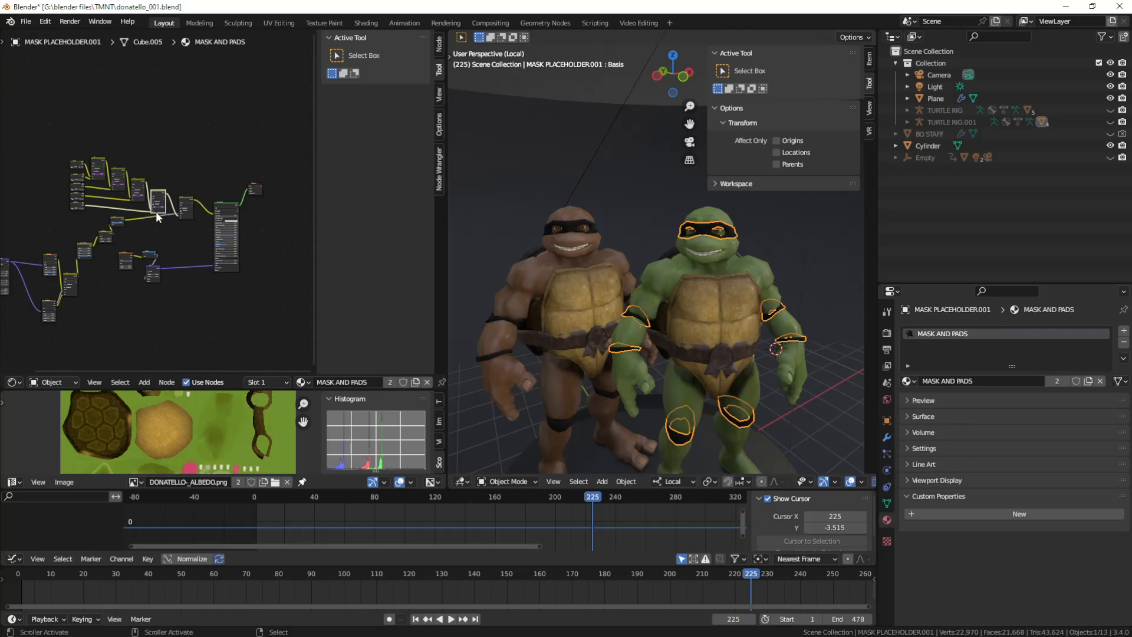
Inspect the contents of the DONATELLO colour group and return to the MASK AND PADS node tree.
scroll(160, 218, up, 2)
scroll(160, 218, down, 2)
scroll(141, 207, up, 6)
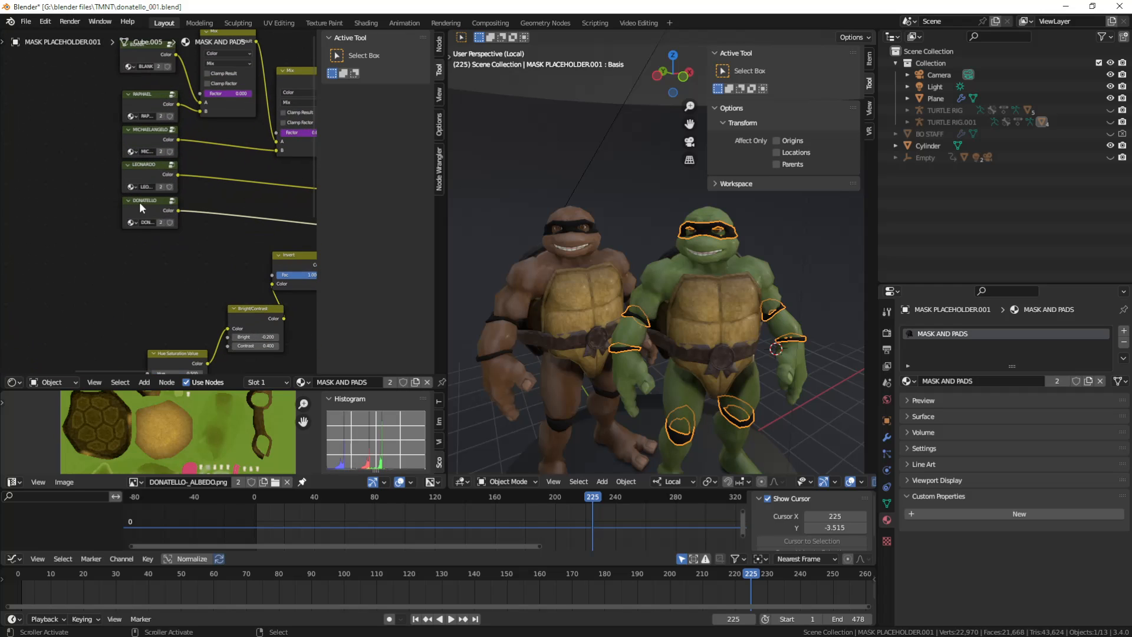
click(175, 201)
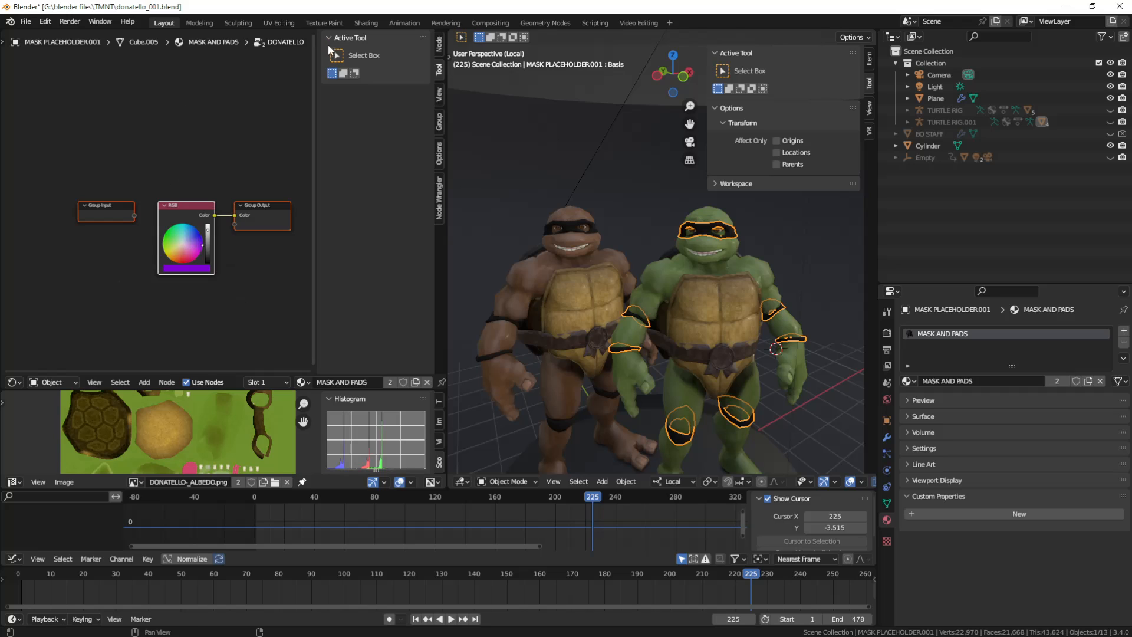
scroll(283, 380, down, 3)
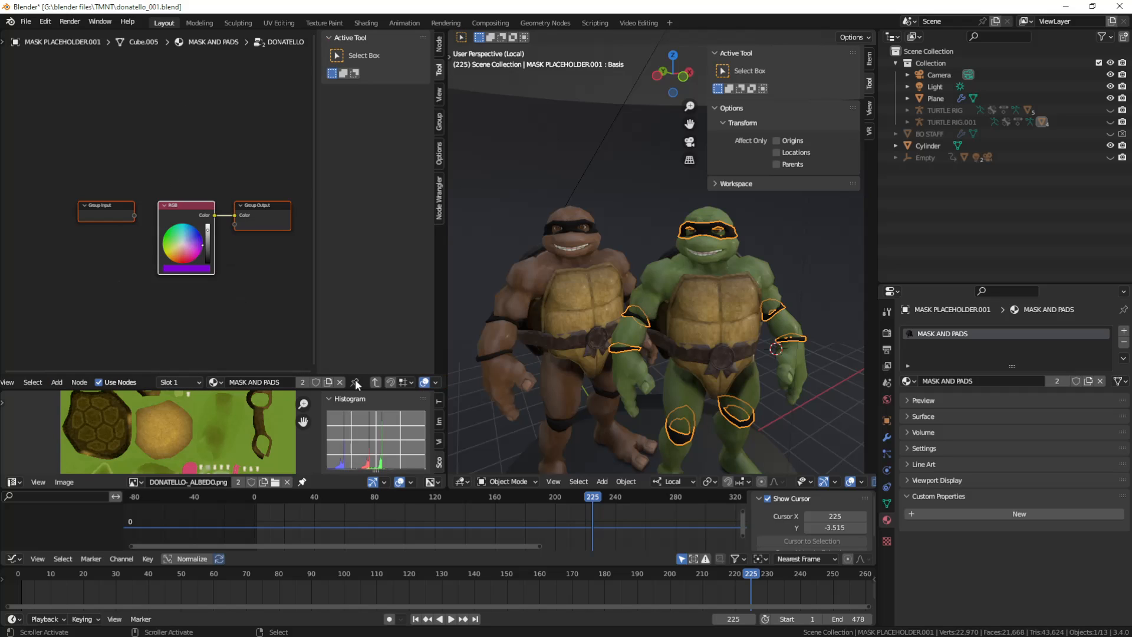
key(Tab)
mouse_move(153, 189)
middle_down()
mouse_move(207, 207)
mouse_move(124, 206)
middle_up()
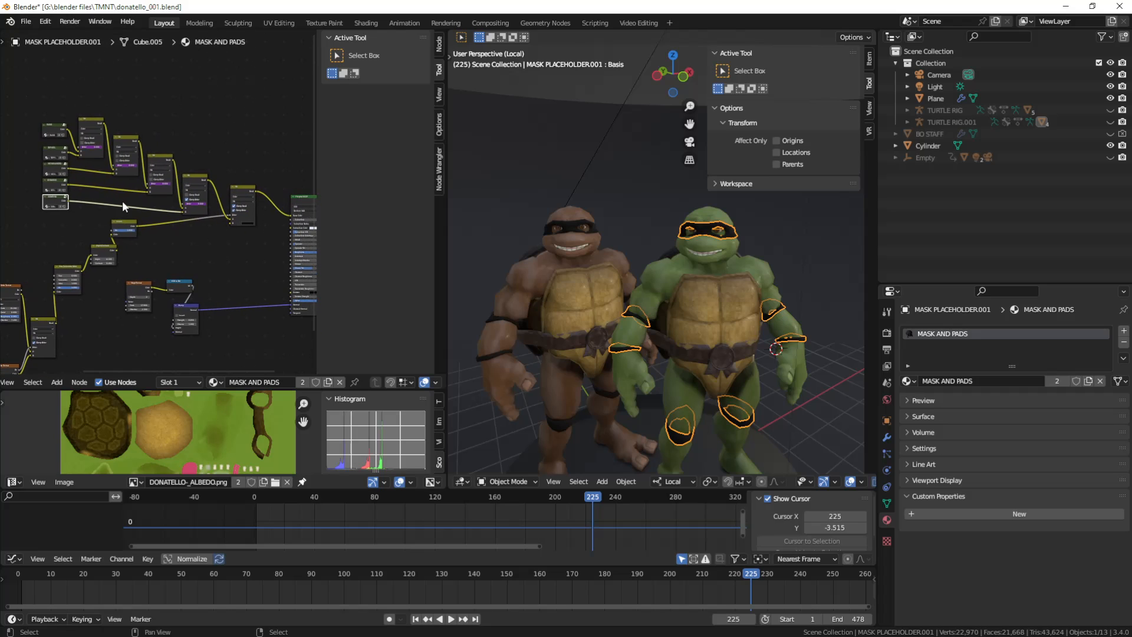
Delete the five turtle colour groups and the four driven Mix nodes that blend them in the mask material.
key(c)
scroll(96, 125, down, 6)
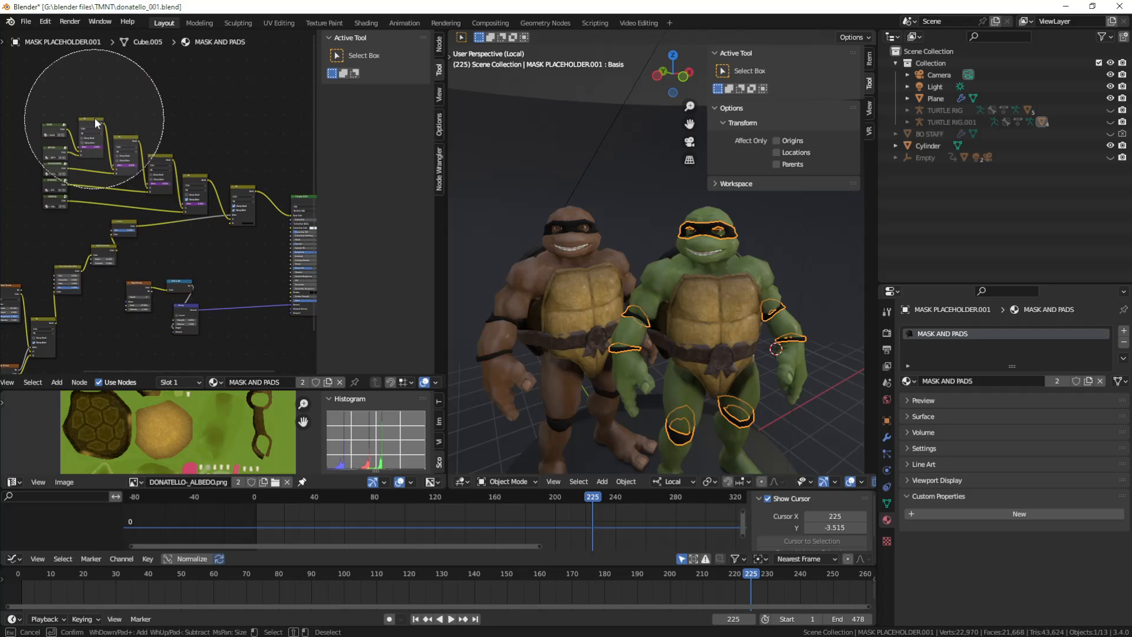
mouse_move(34, 153)
mouse_down()
mouse_move(129, 122)
mouse_move(162, 125)
mouse_up()
right_click(164, 125)
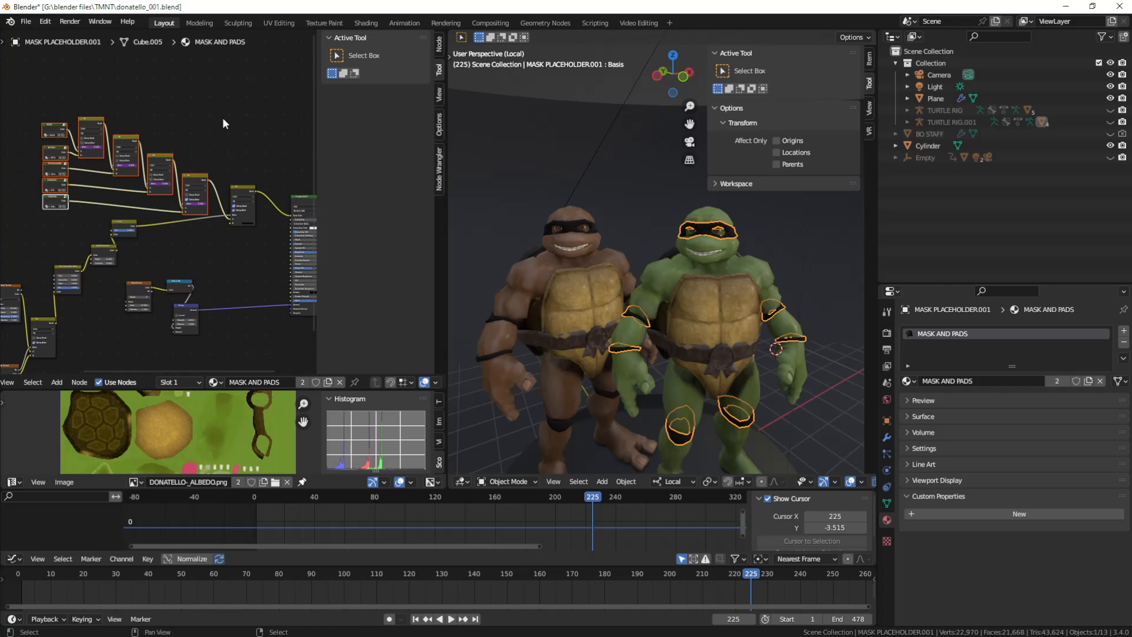
scroll(177, 236, up, 2)
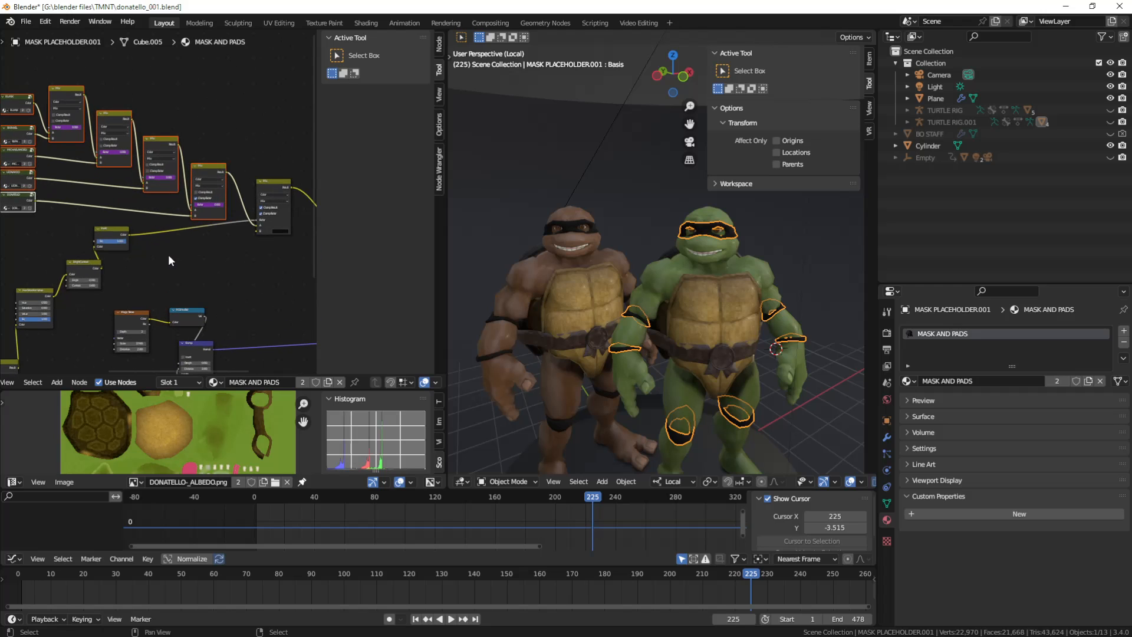
scroll(140, 267, up, 2)
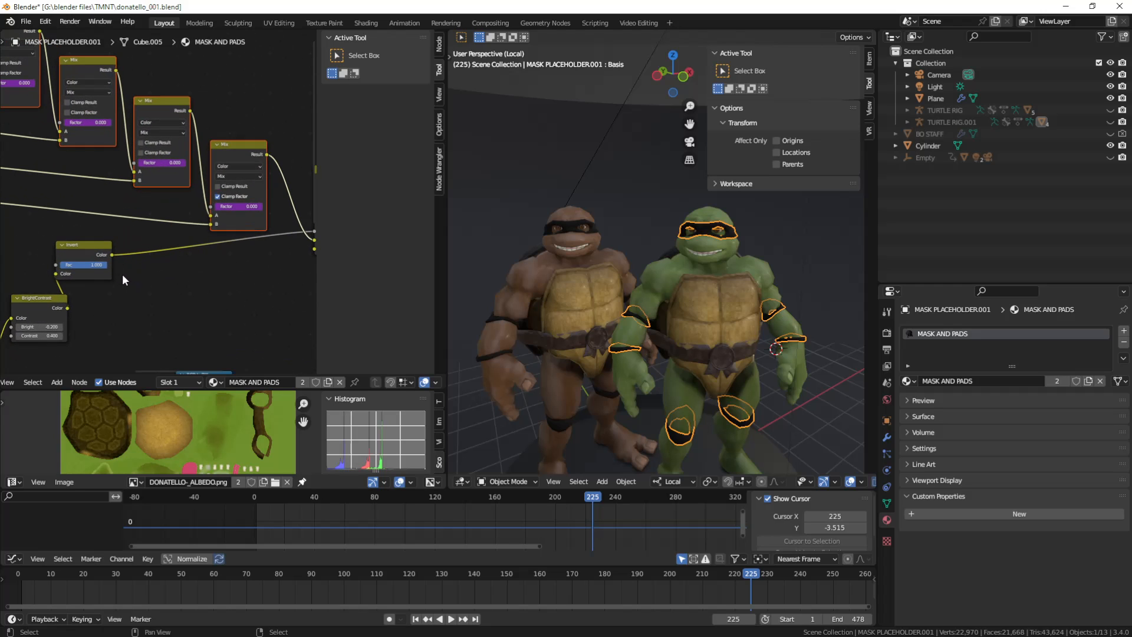
middle_drag(83, 316, 215, 235)
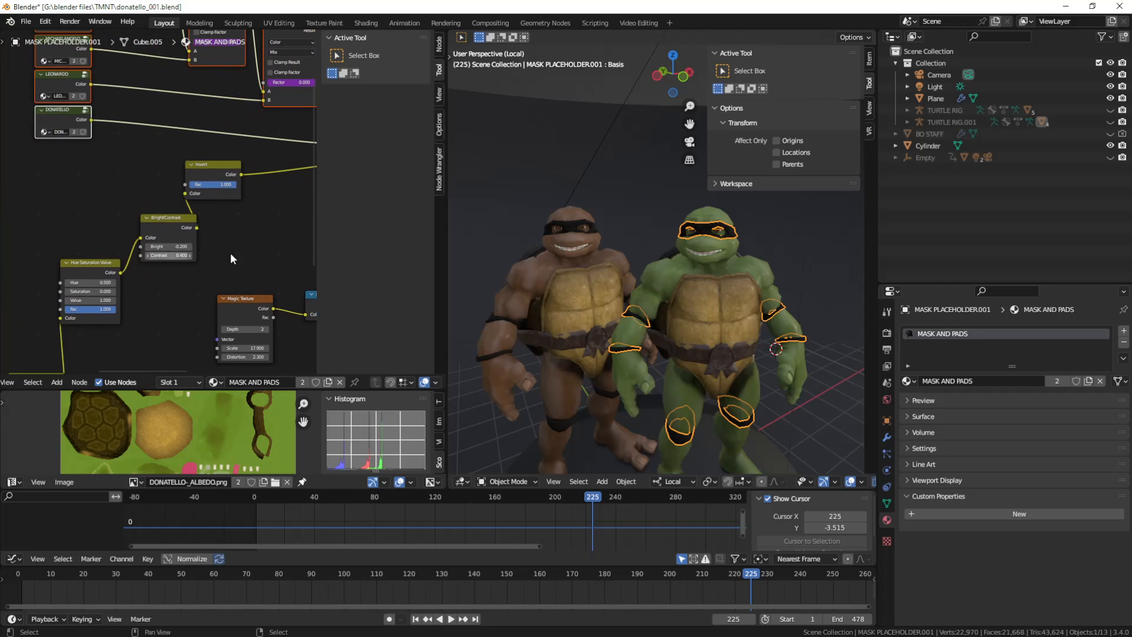
middle_drag(309, 214, 158, 244)
scroll(141, 224, down, 4)
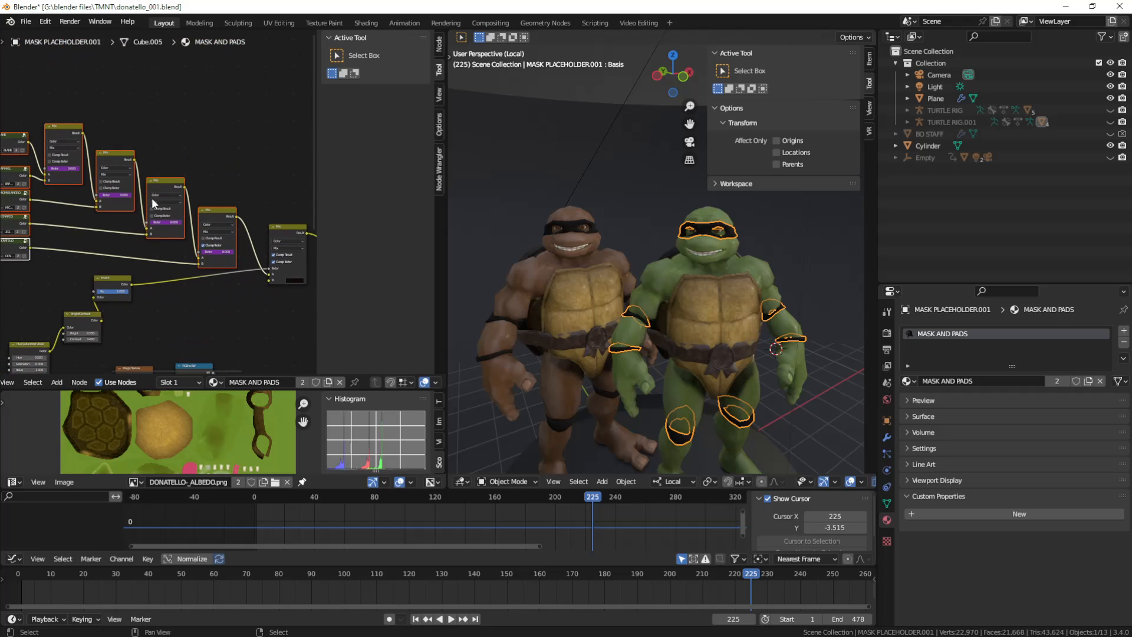
key(x)
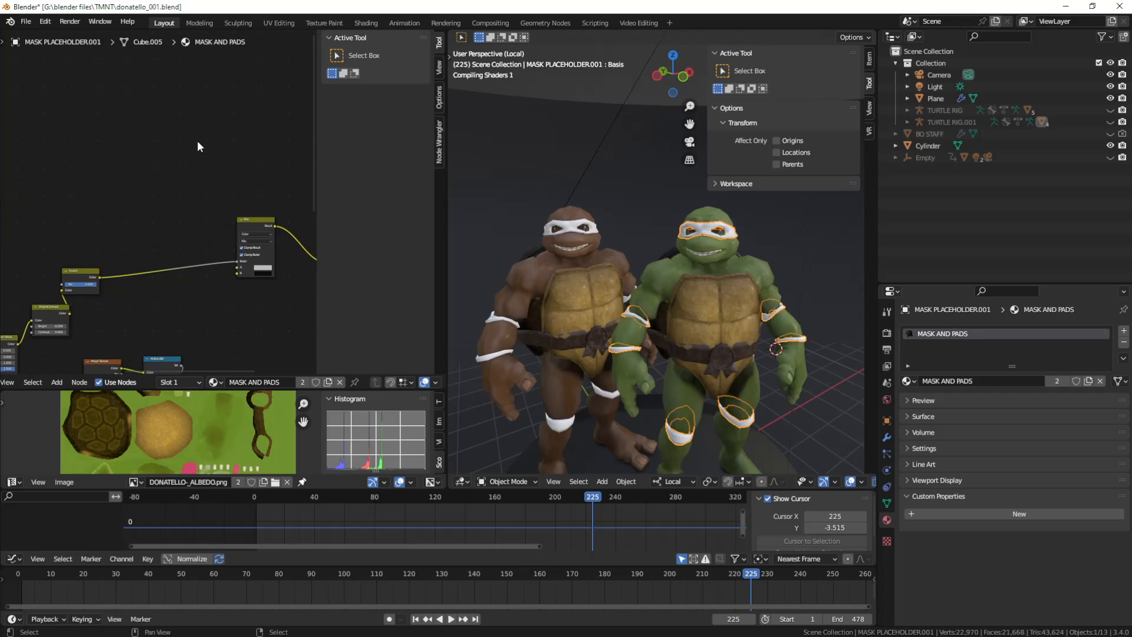
Paste the copied Object Info, Divide and ColorRamp nodes into the mask material and place them above the Invert node.
middle_drag(131, 203, 182, 197)
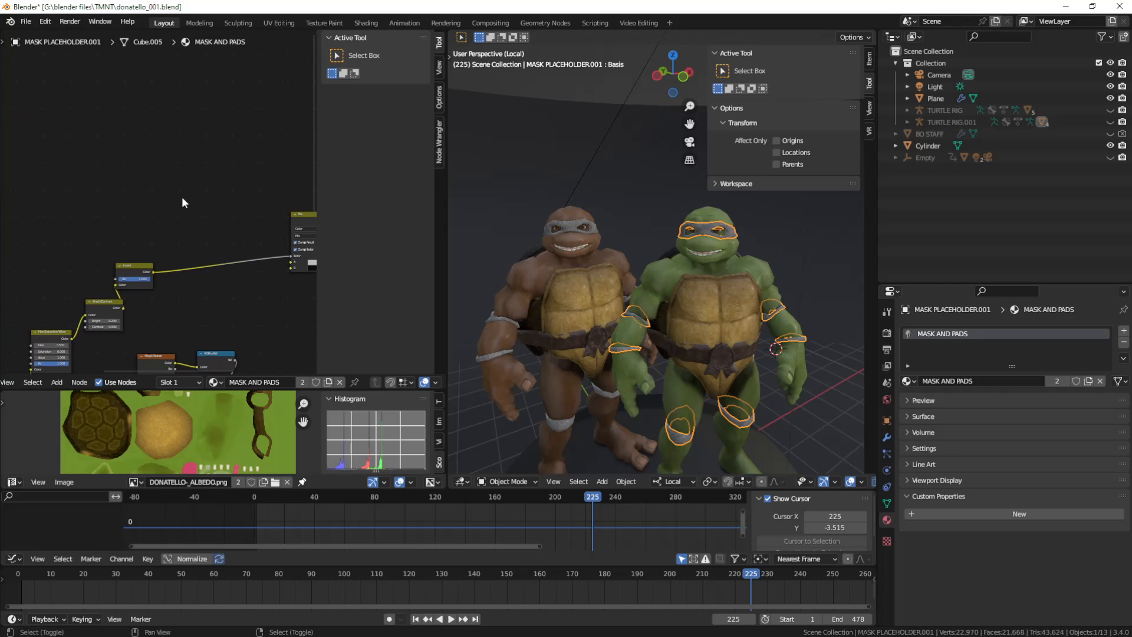
key(shift+a)
key(Escape)
key(ctrl+v)
scroll(183, 157, down, 16)
scroll(76, 164, up, 1)
key(g)
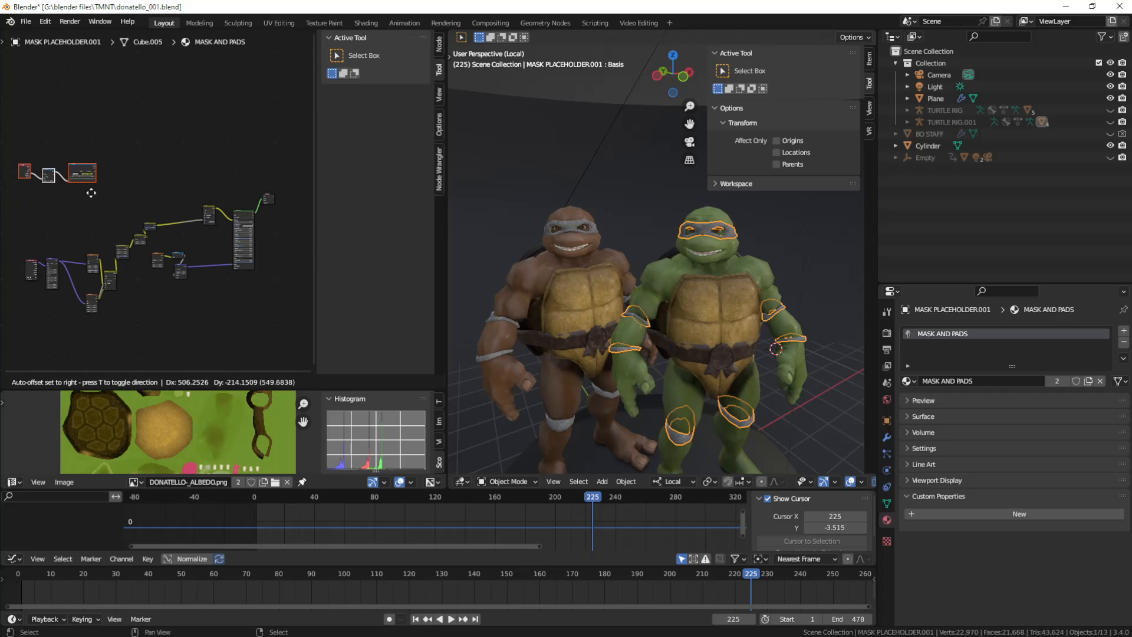
click(177, 218)
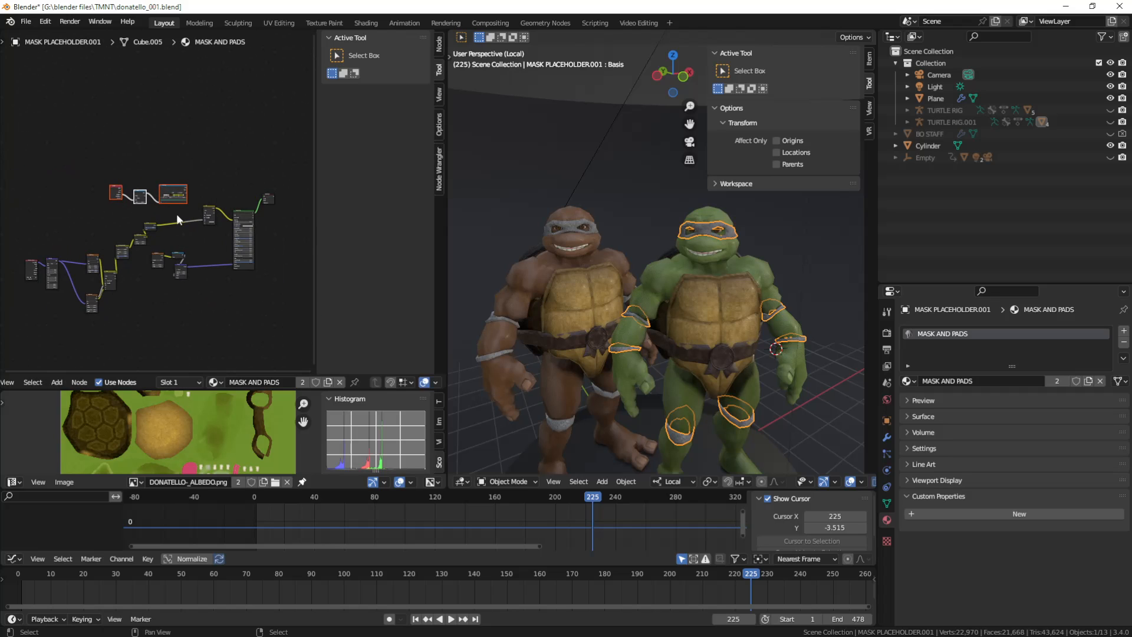
Set the pasted ColorRamp's first stop to near-black with a Value of 0.010.
scroll(175, 217, up, 9)
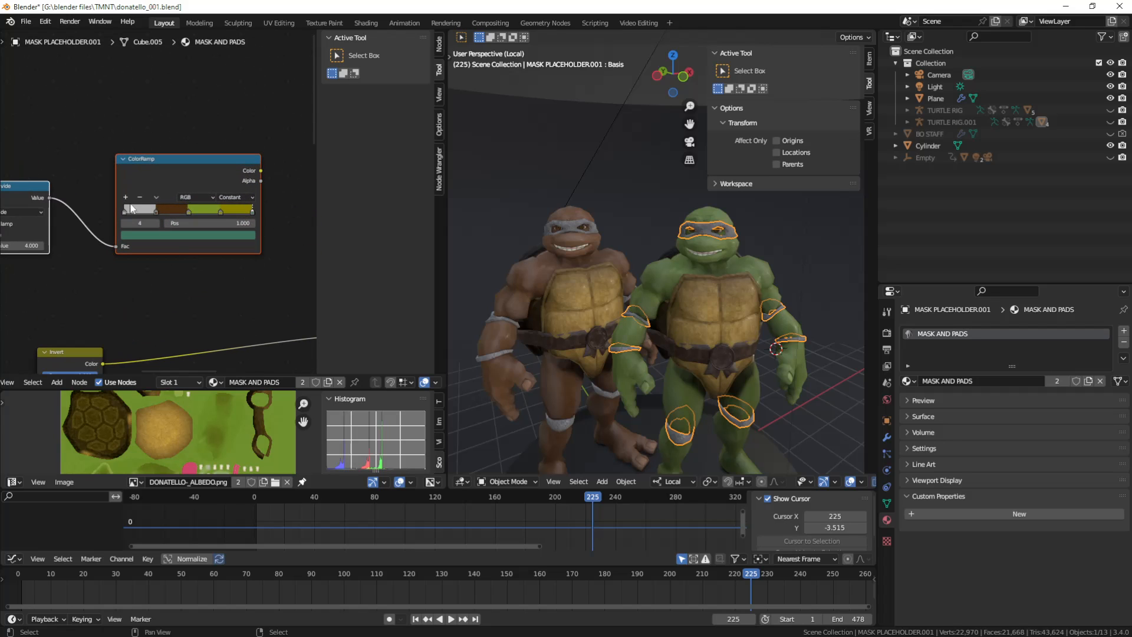
click(124, 211)
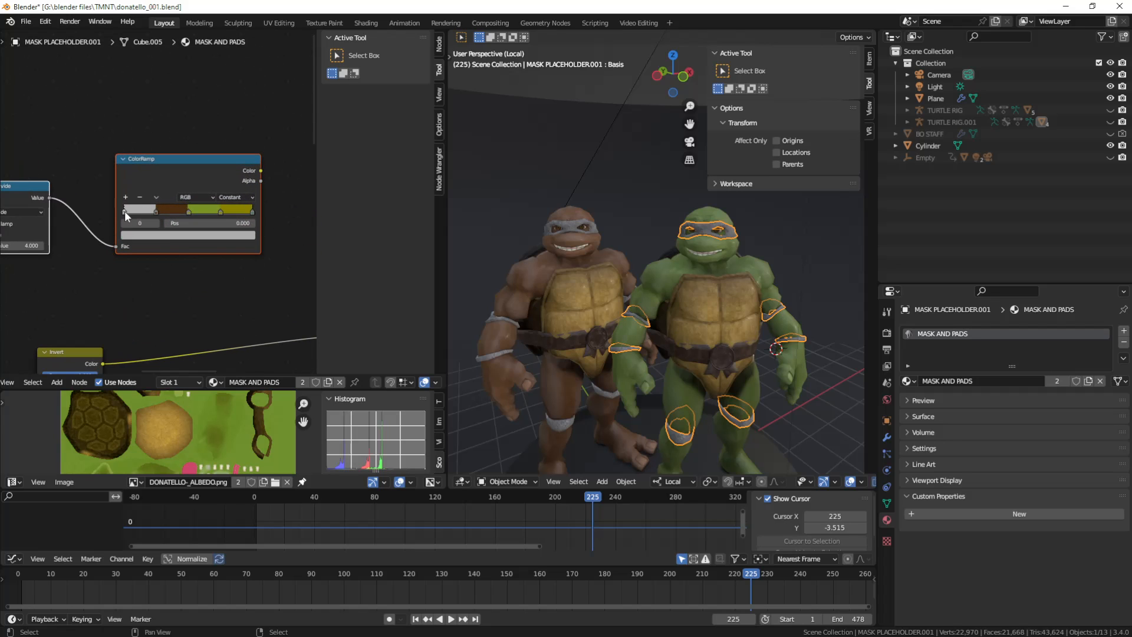
click(176, 237)
drag(202, 154, 202, 165)
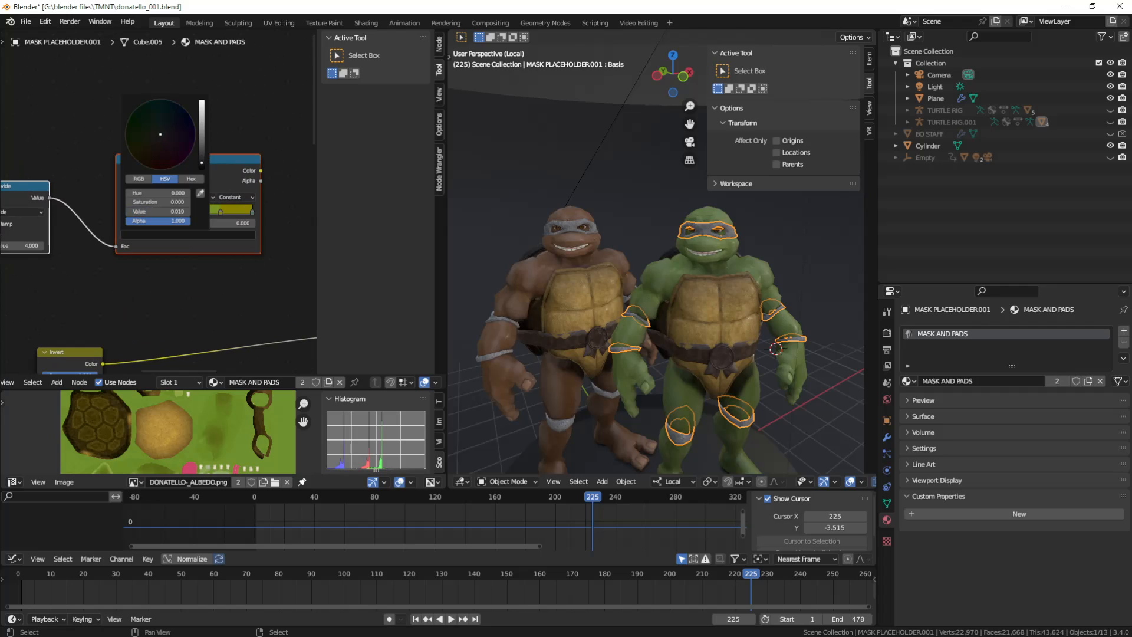
Set the ColorRamp stop at position 0.250 to purple.
scroll(202, 287, up, 1)
middle_drag(202, 287, 151, 276)
scroll(118, 196, up, 3)
click(89, 199)
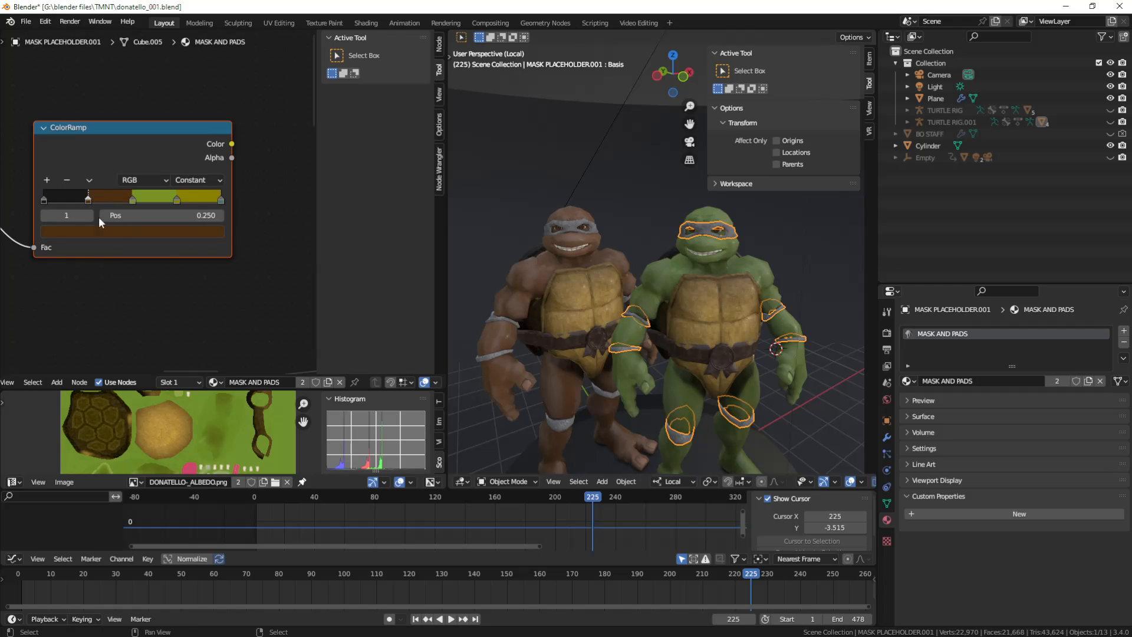
click(102, 233)
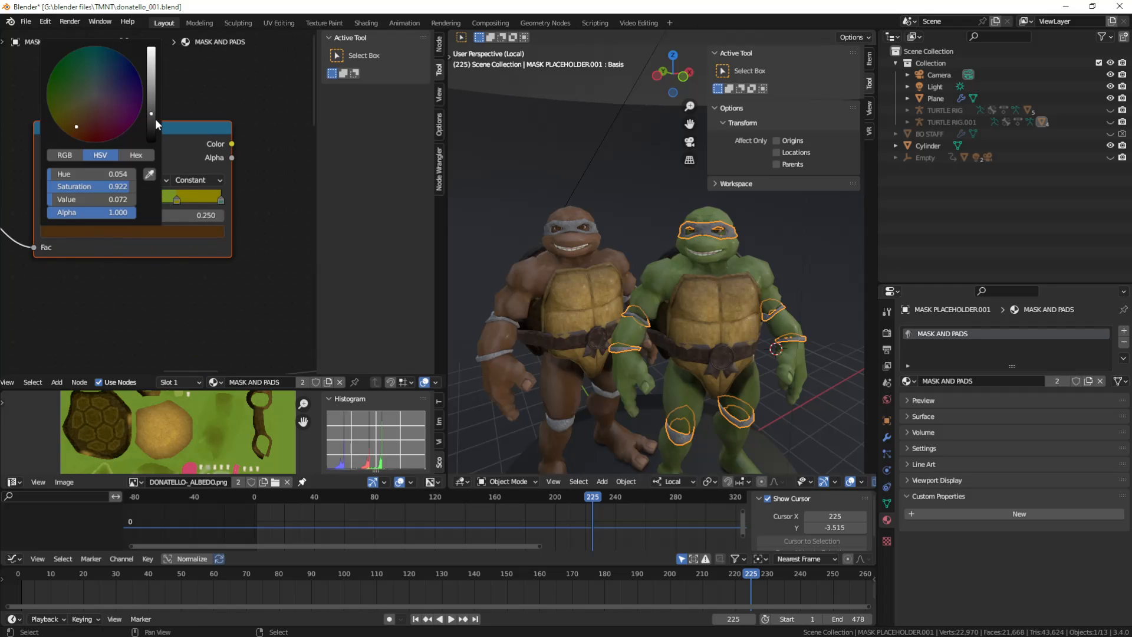
click(139, 112)
drag(151, 113, 152, 100)
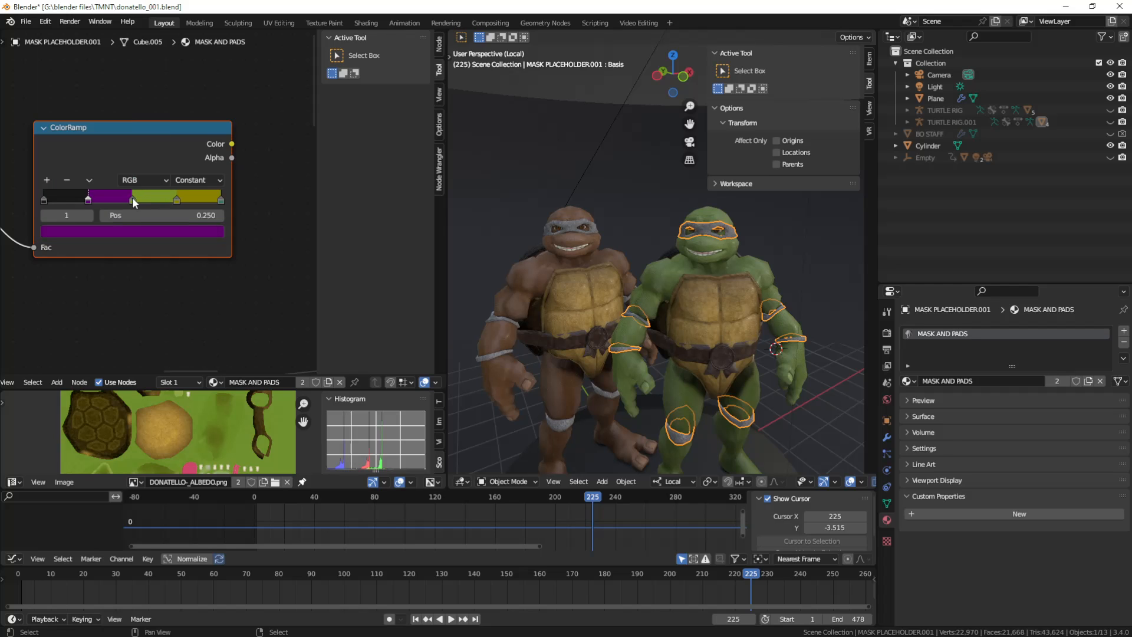
Set the ColorRamp stop at position 0.500 to dark red with Hue 0.996, Saturation 1.000 and Value 0.213.
click(132, 199)
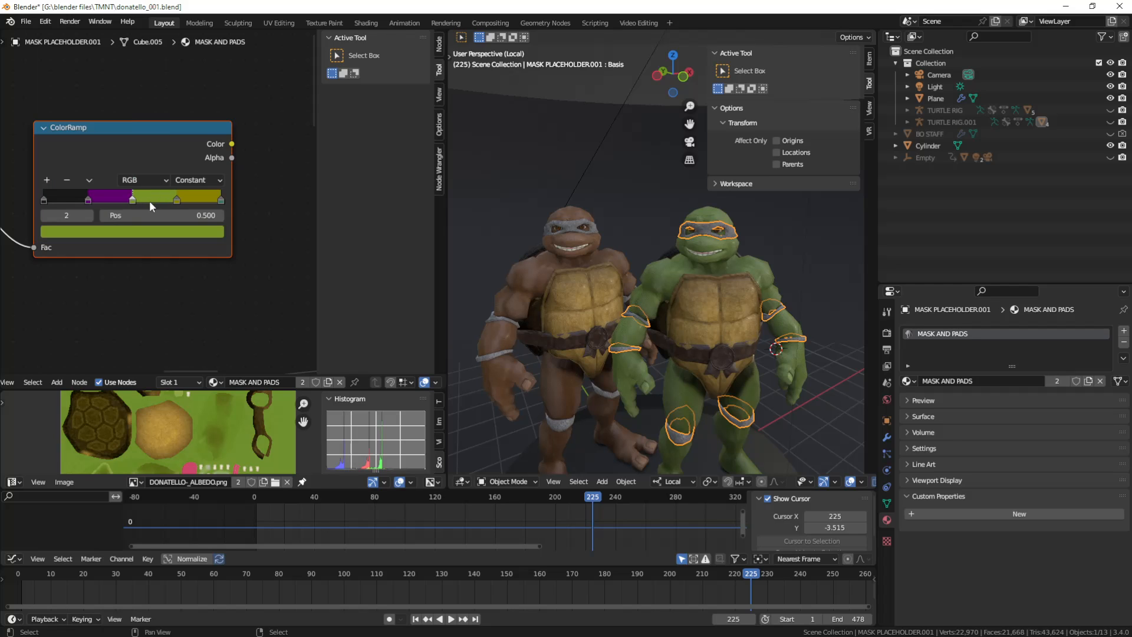
click(173, 235)
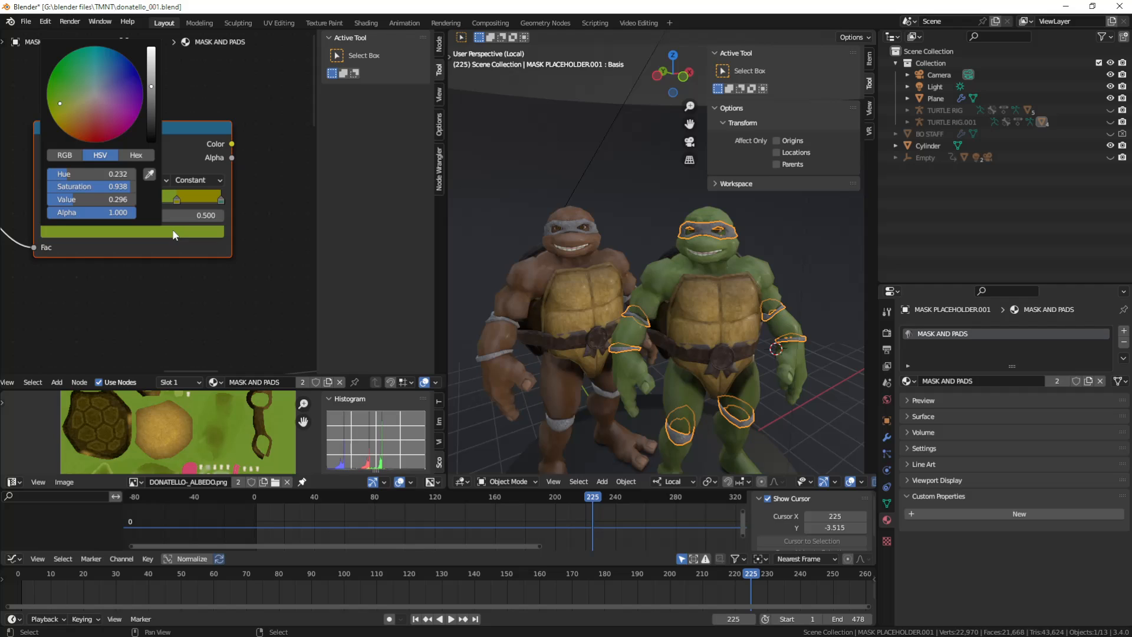
drag(107, 124, 106, 141)
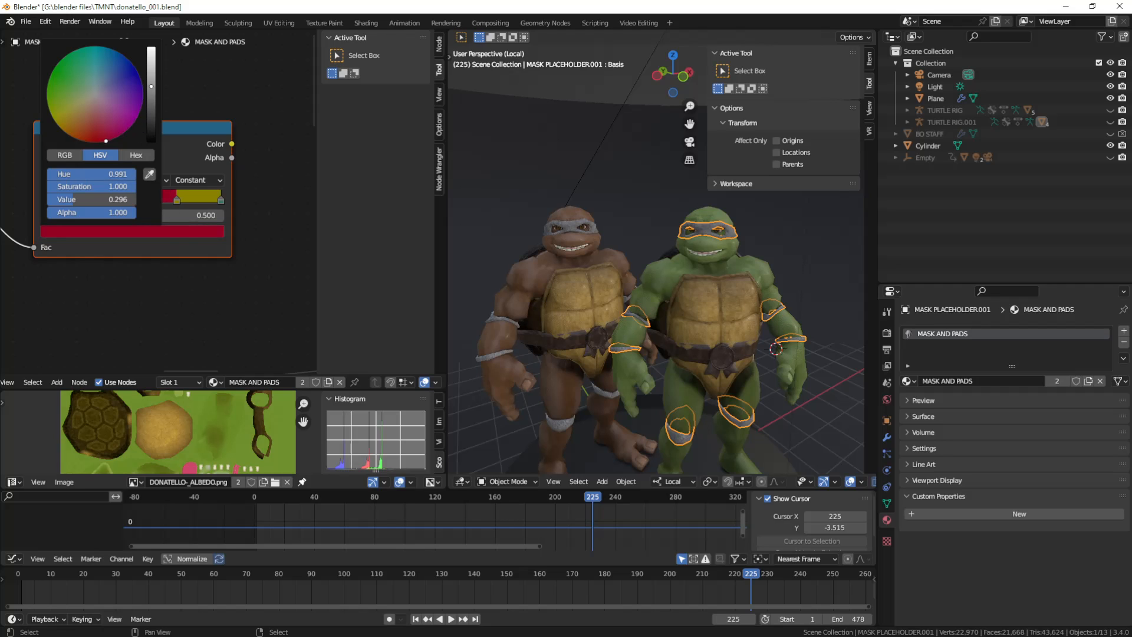
drag(151, 87, 150, 91)
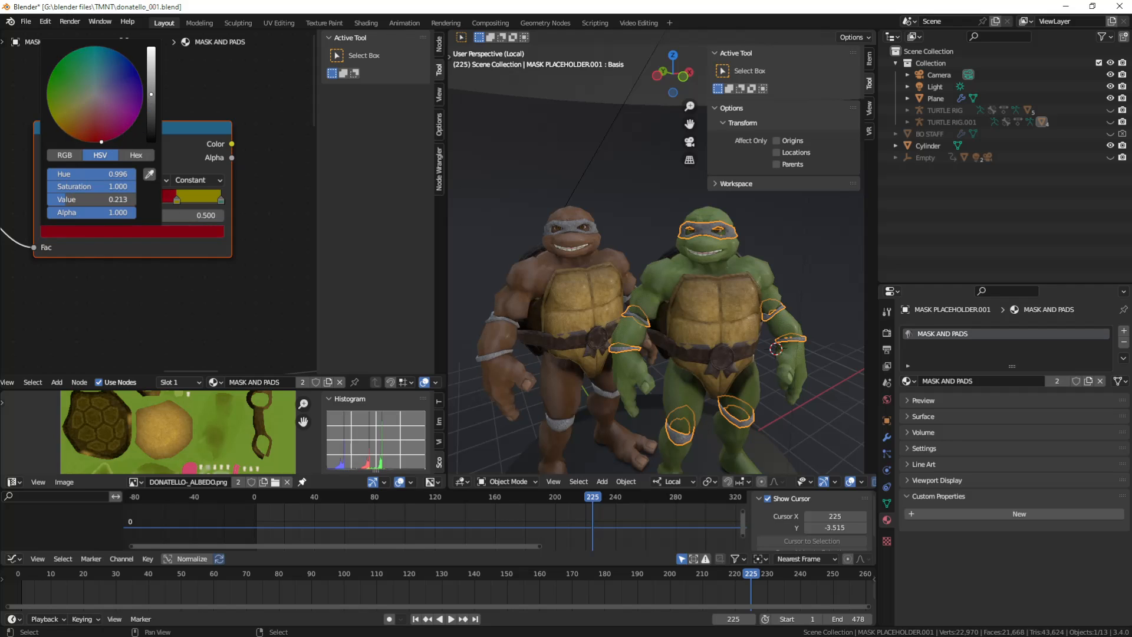
Set the ColorRamp stop at position 0.750 to bright blue with Hue 0.625, Saturation 1.000 and Value 0.797.
click(179, 199)
click(147, 235)
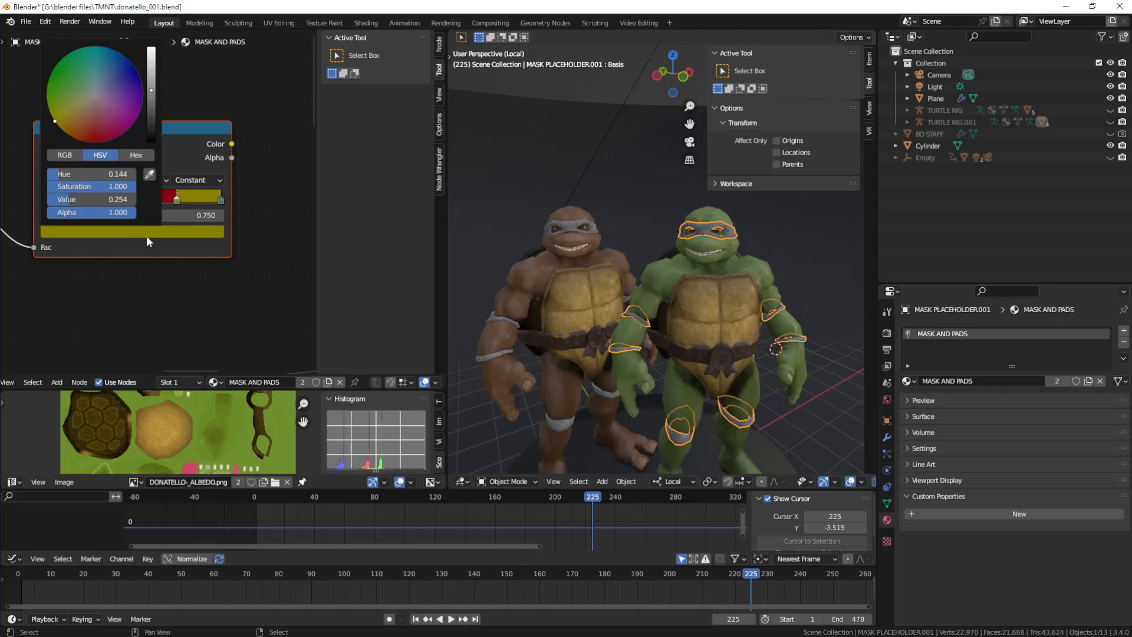
mouse_move(118, 63)
mouse_down()
mouse_move(152, 62)
mouse_move(122, 55)
mouse_up()
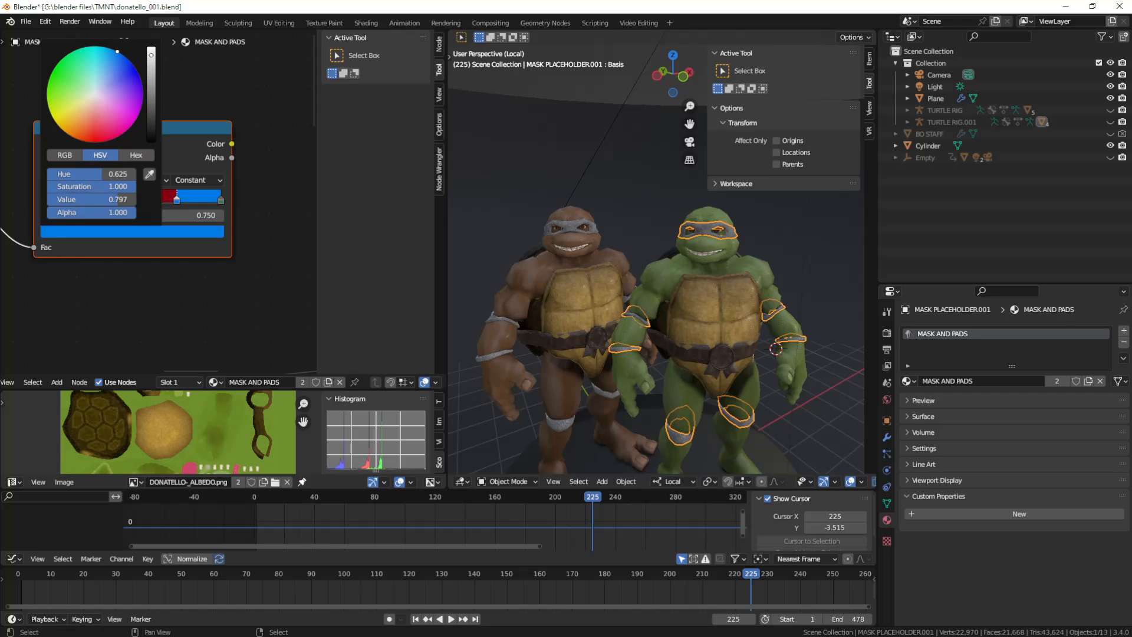
Set the ColorRamp stop at position 1.000 to orange.
click(222, 200)
click(199, 232)
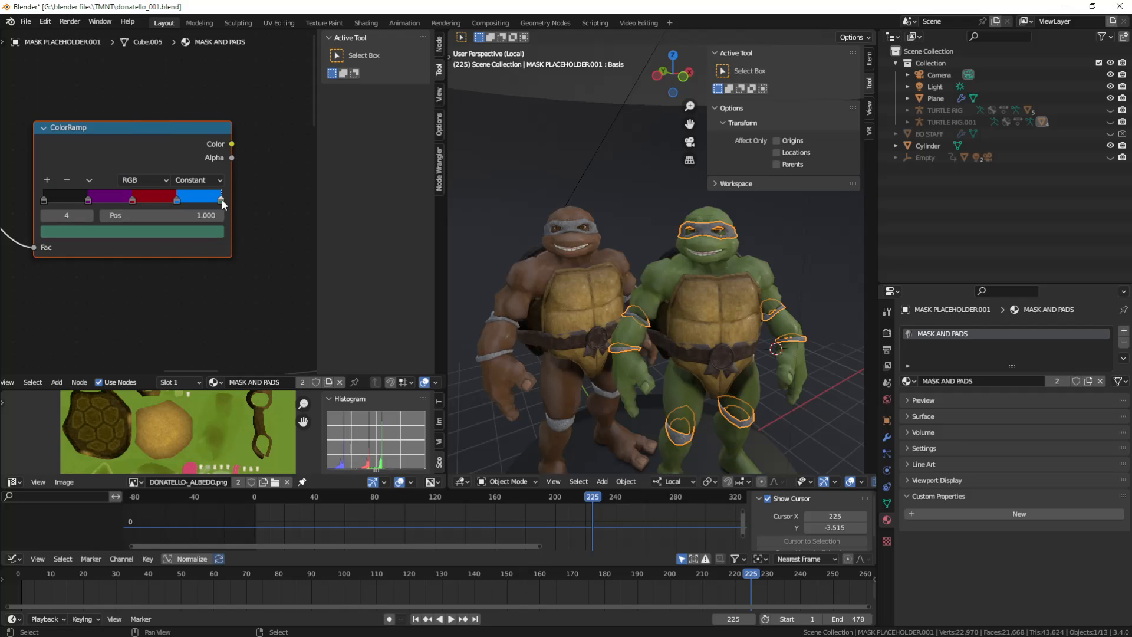
click(192, 230)
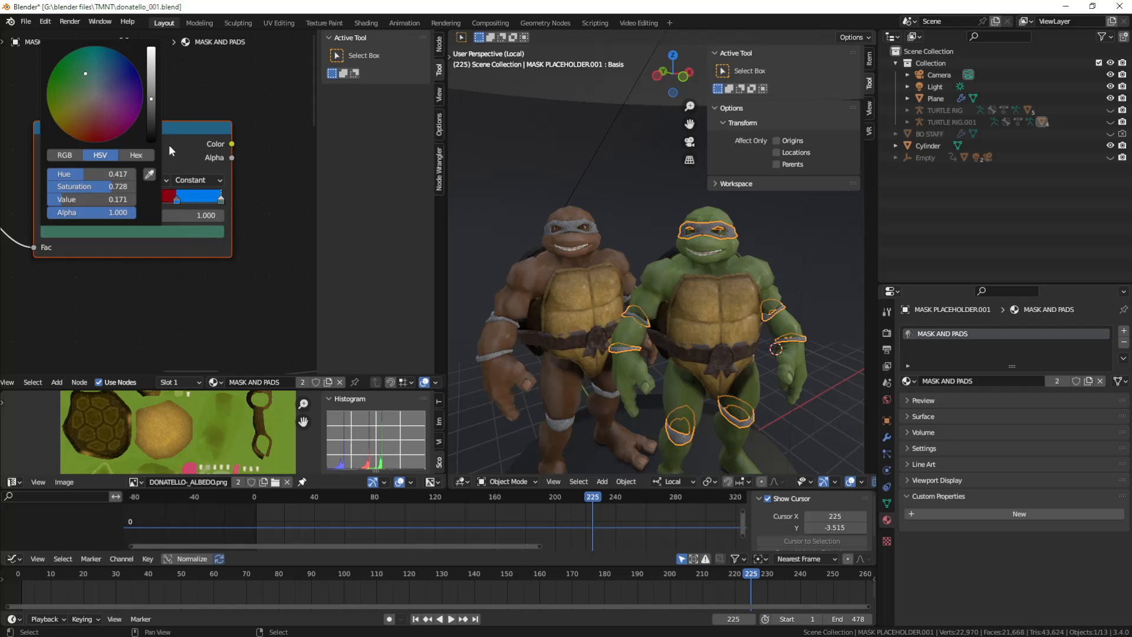
click(76, 139)
drag(152, 115, 151, 52)
drag(81, 139, 71, 136)
drag(152, 53, 152, 68)
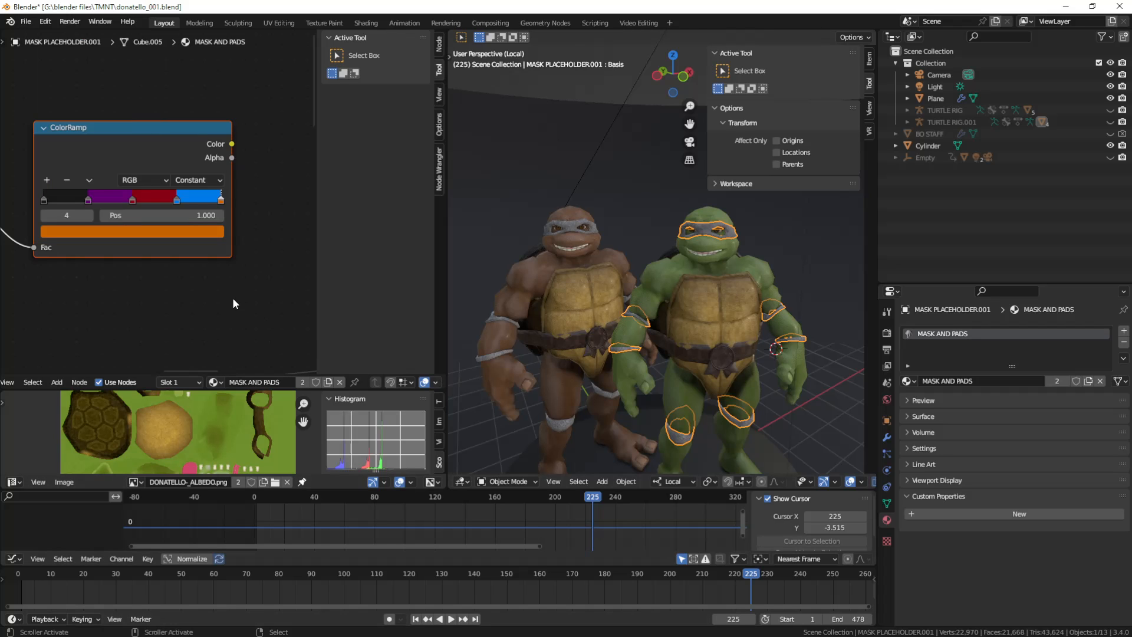
Connect the mask ColorRamp's Color output to the A input of the Mix node.
scroll(233, 297, down, 3)
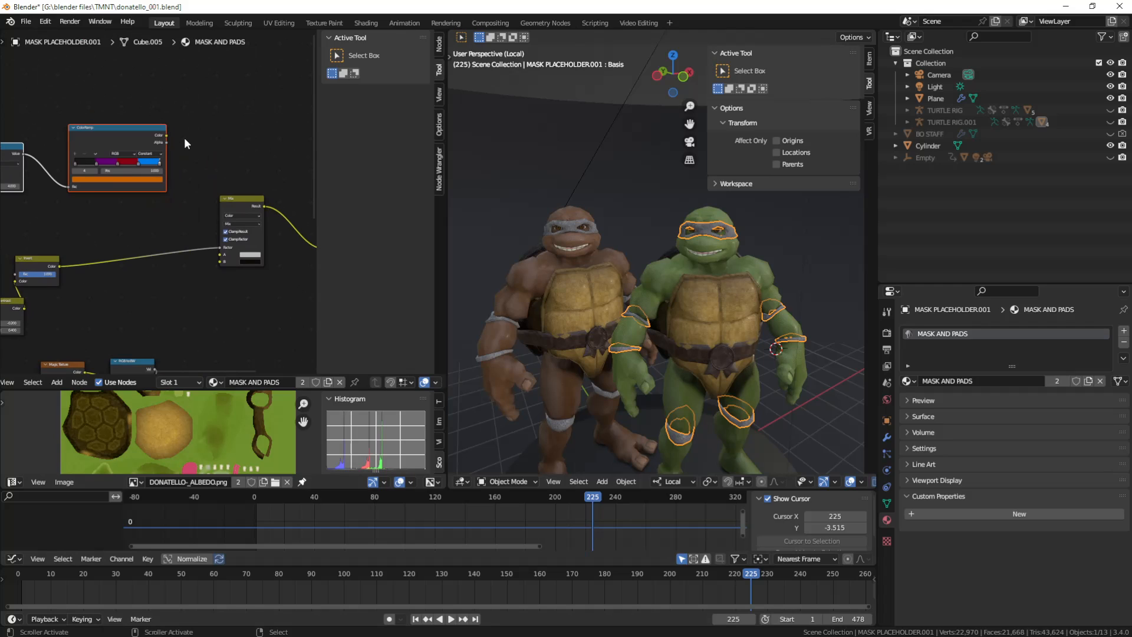
click(170, 136)
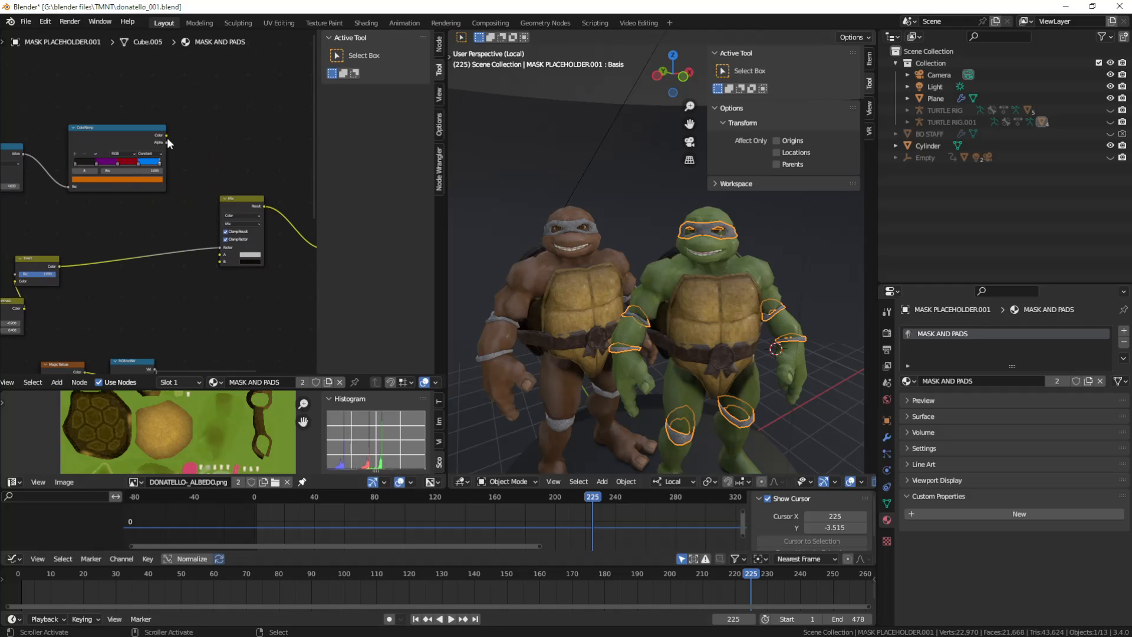
drag(168, 135, 220, 255)
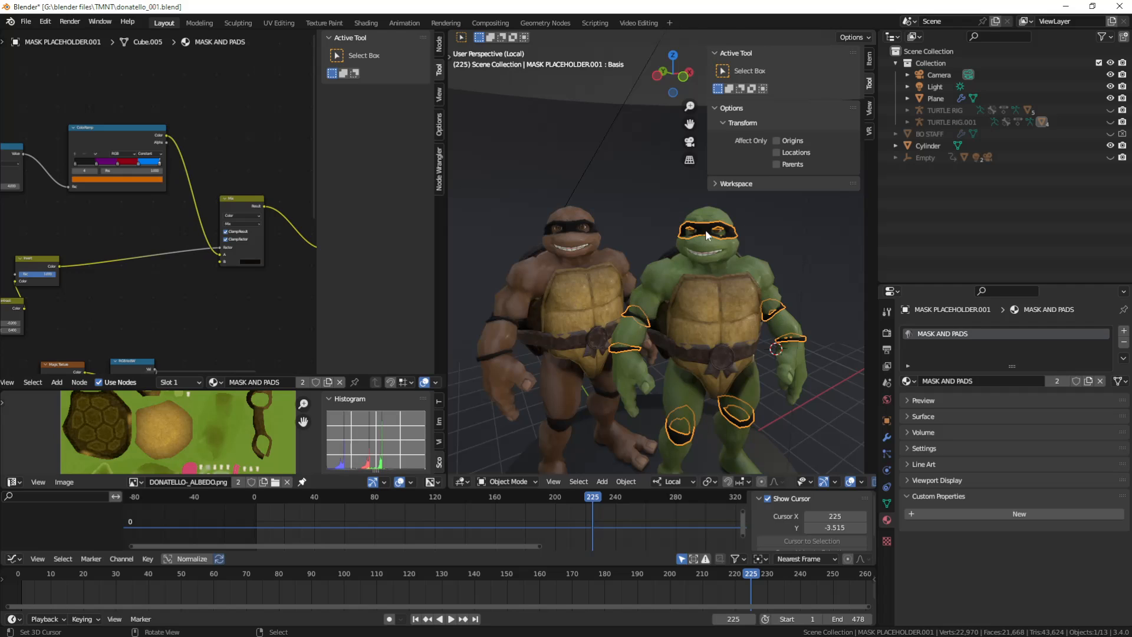
middle_drag(74, 235, 131, 212)
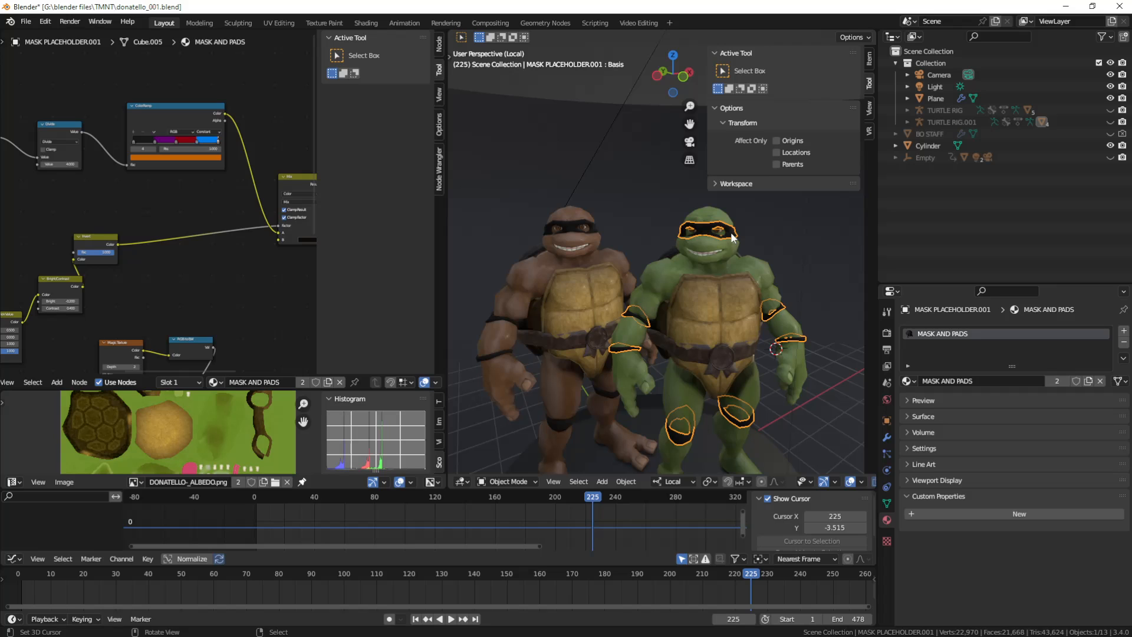
Select the green turtle's mask, MASK PLACEHOLDER.001, and show its object Relations settings with the Transform section collapsed.
click(716, 255)
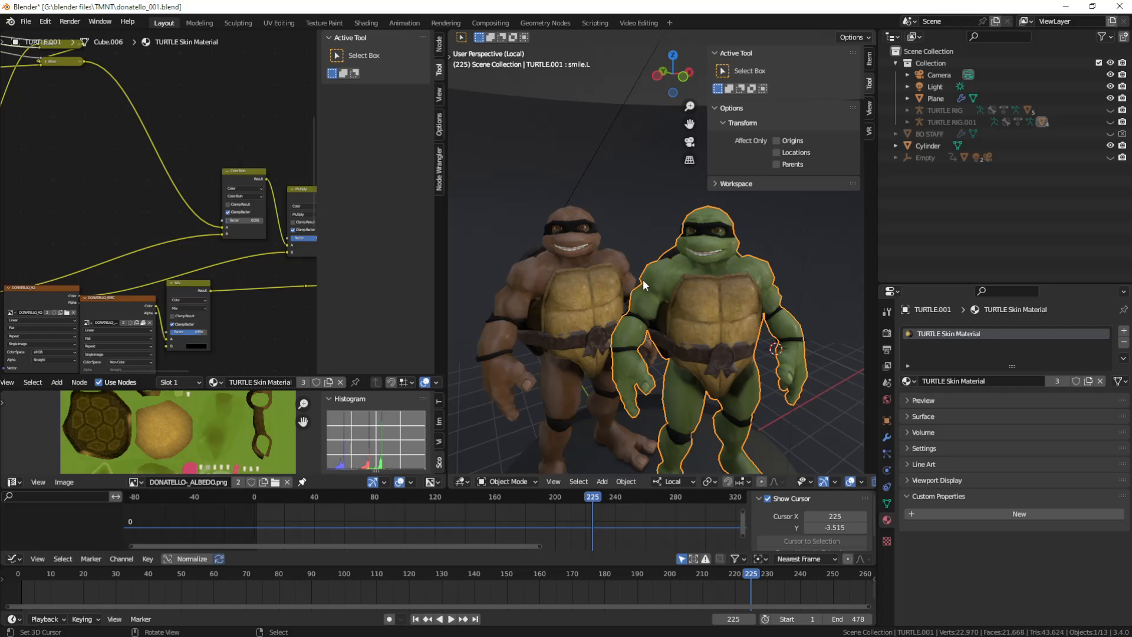
click(698, 229)
click(710, 279)
click(699, 224)
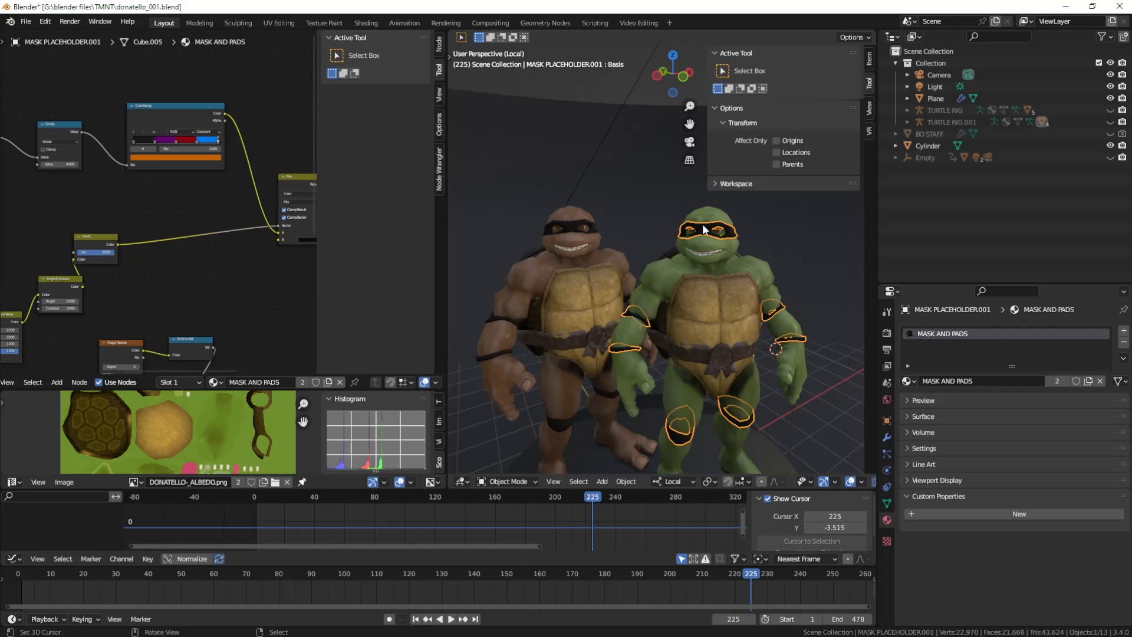
click(888, 503)
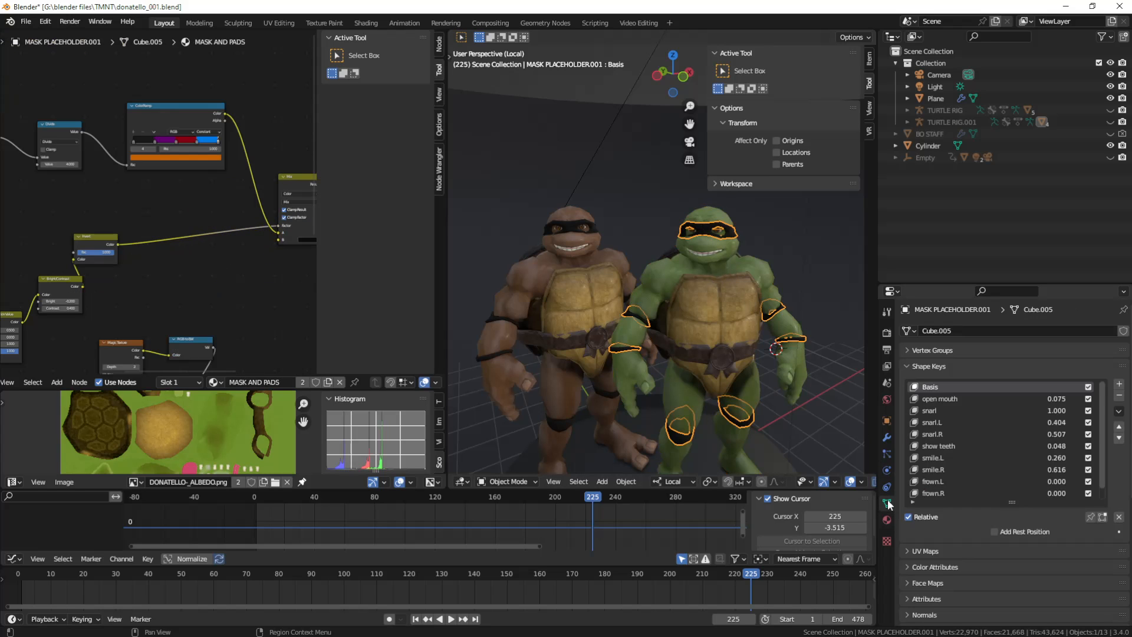
click(886, 420)
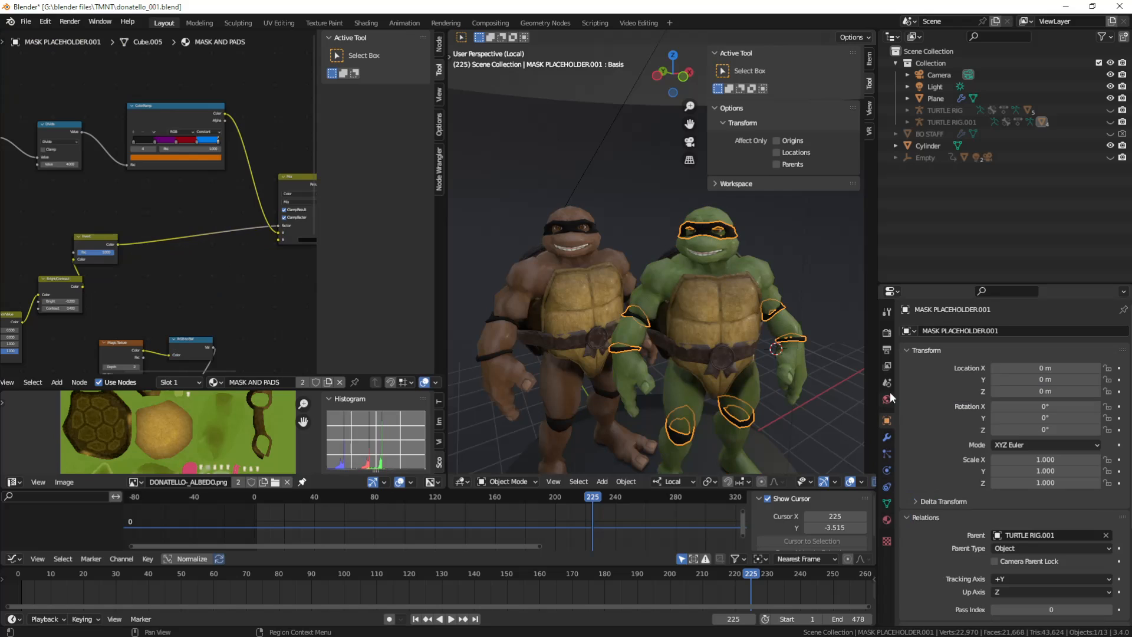
click(932, 350)
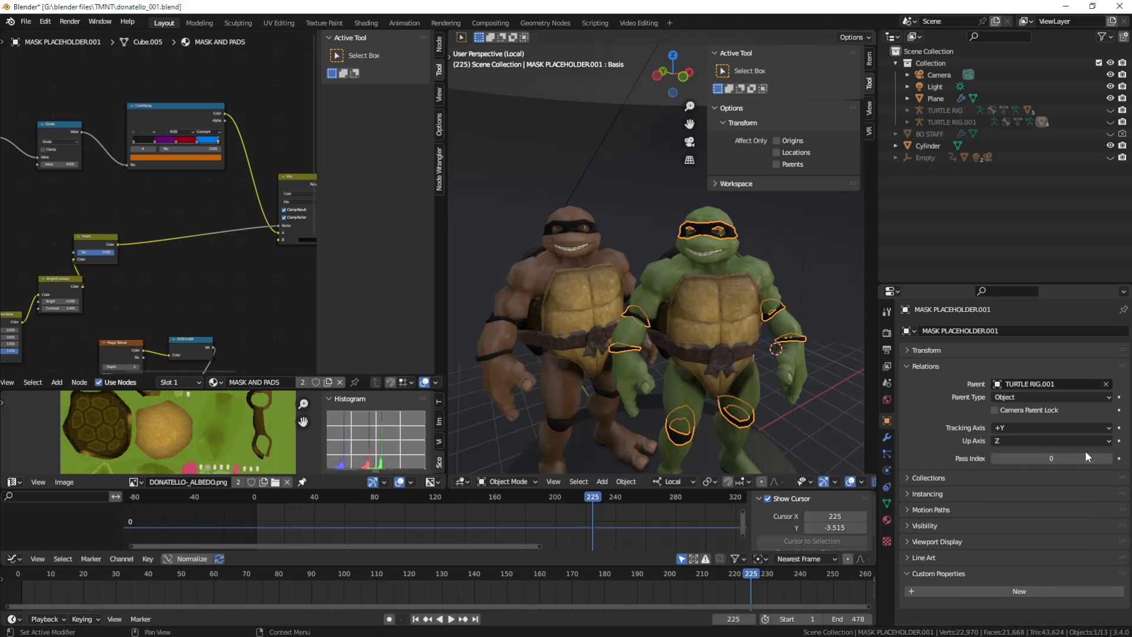
Try Pass Index values up to 3 on MASK PLACEHOLDER.001 and return it to 0.
click(1108, 458)
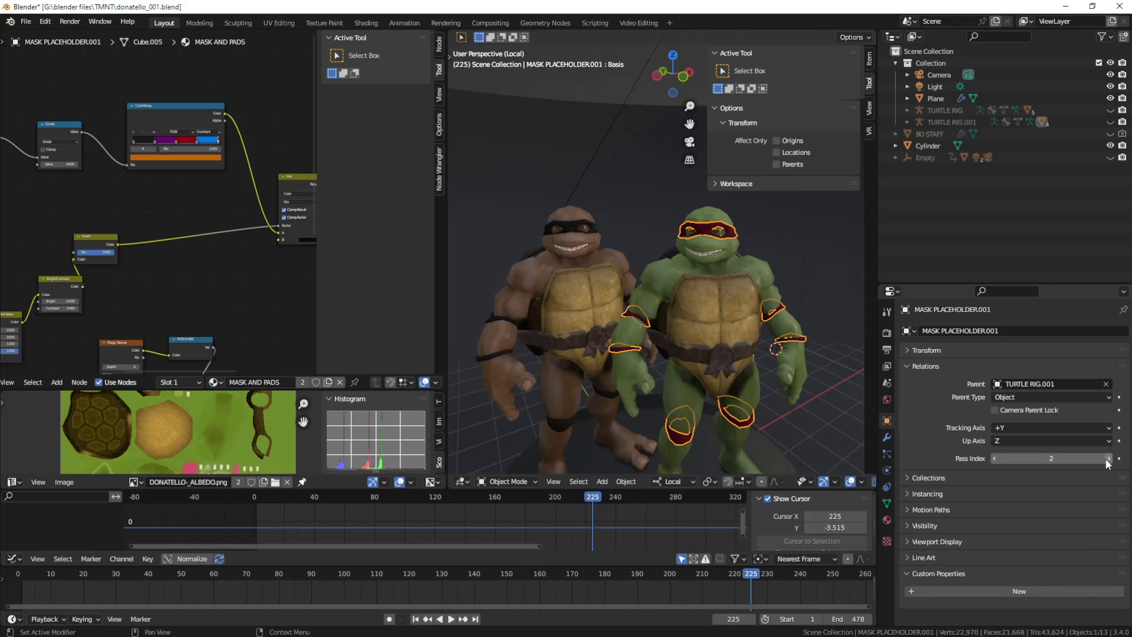
click(1108, 459)
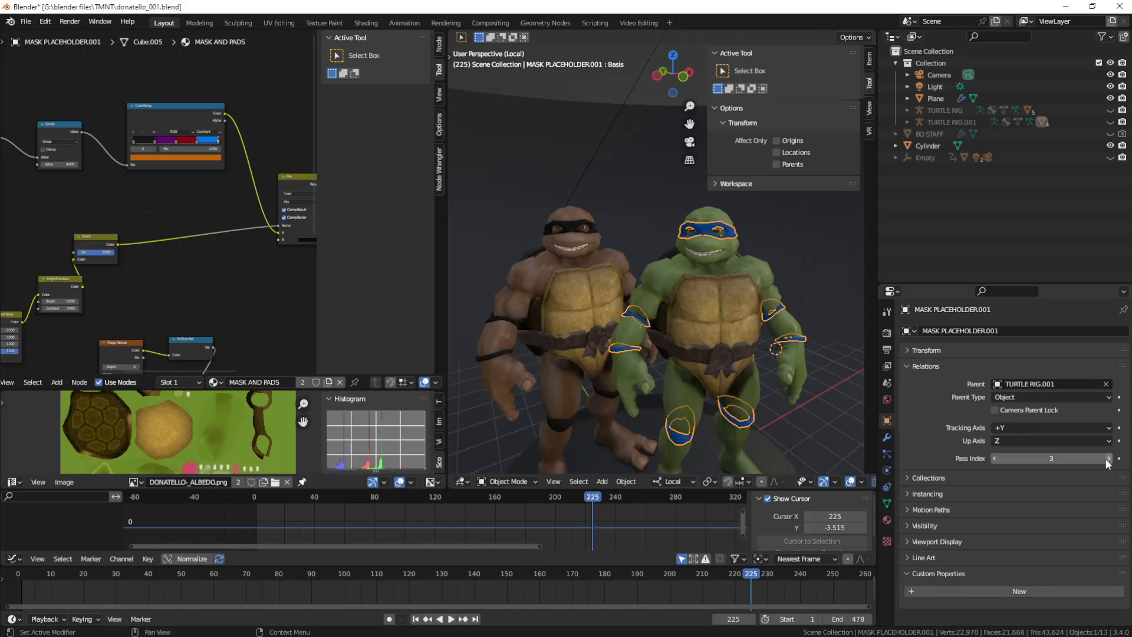
click(993, 457)
click(993, 457)
click(993, 457)
click(992, 457)
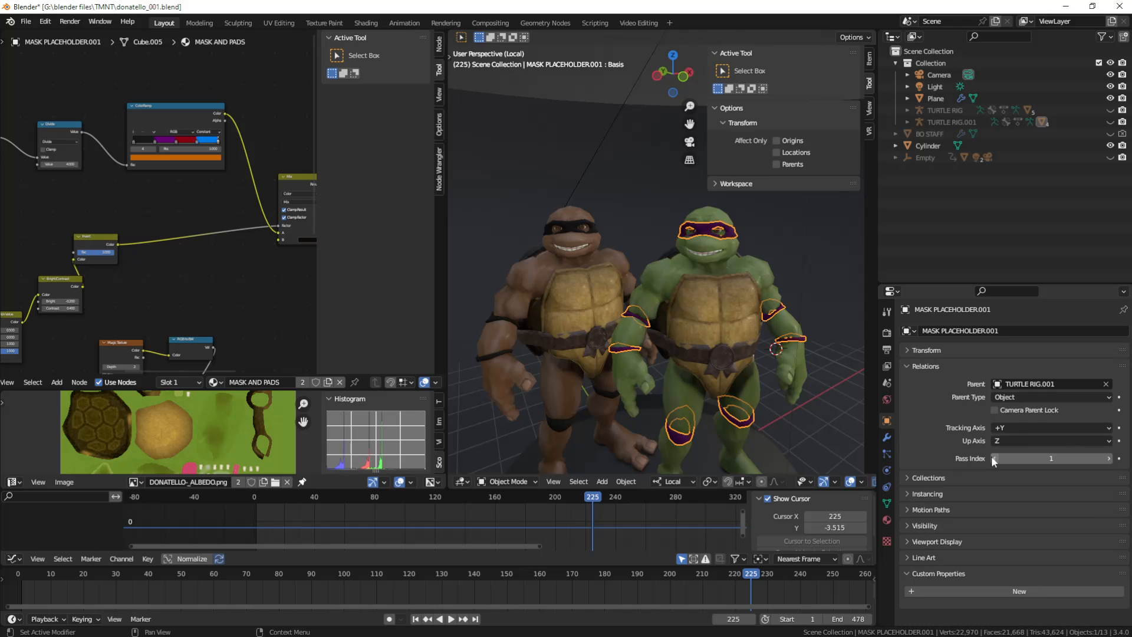
Copy TURTLE.001's Pass Index as a new driver and paste it onto the Pass Index of MASK PLACEHOLDER.001.
click(777, 281)
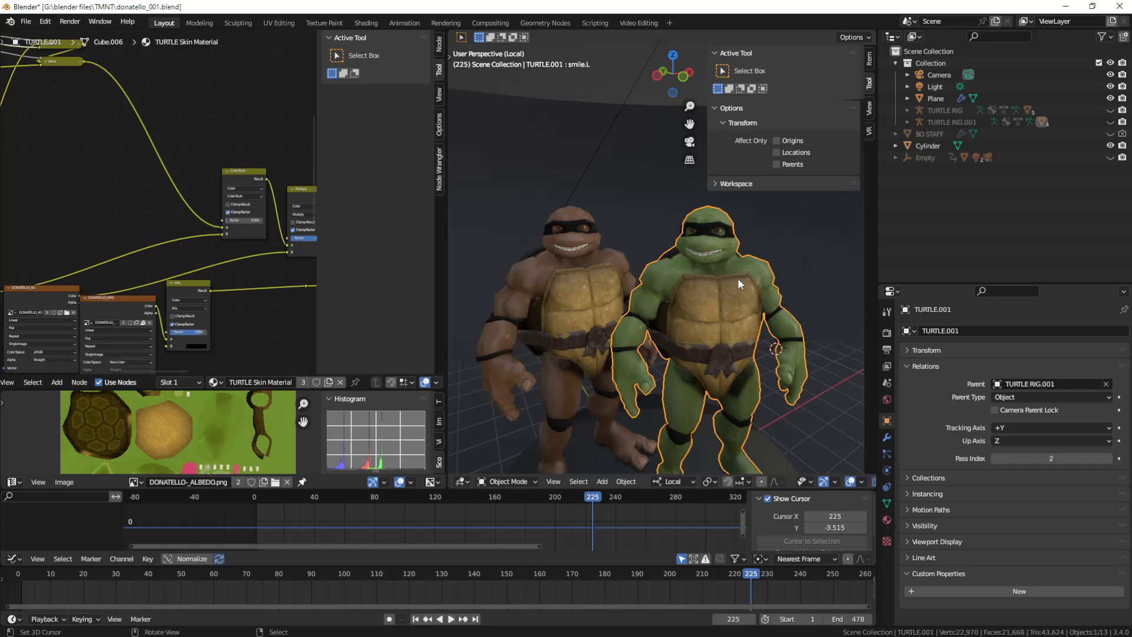
right_click(1048, 458)
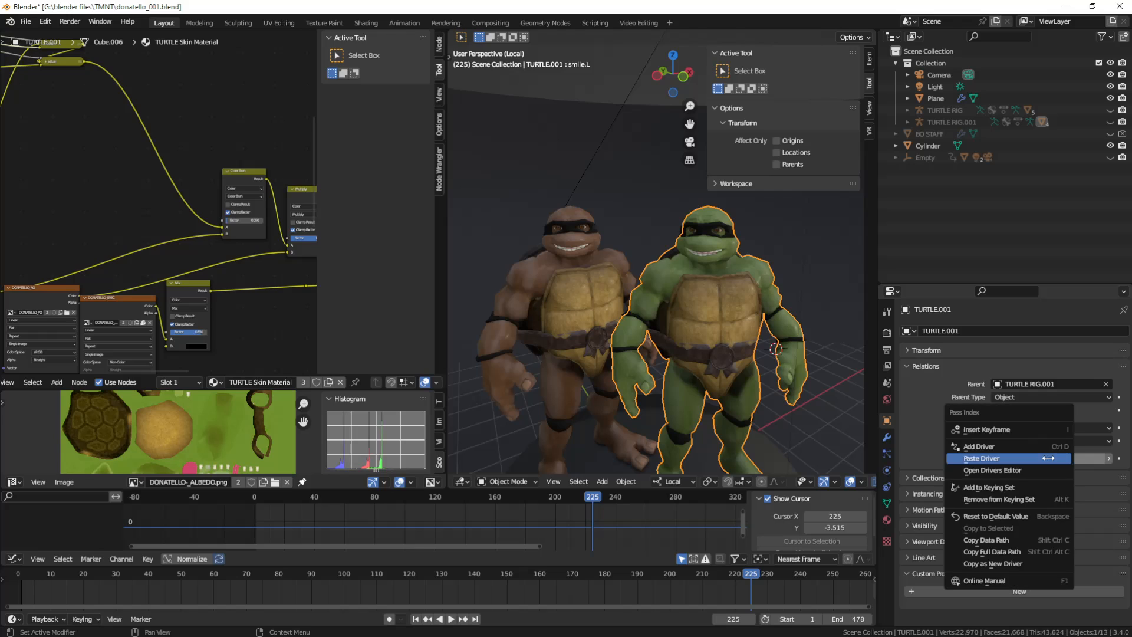
right_click(1050, 456)
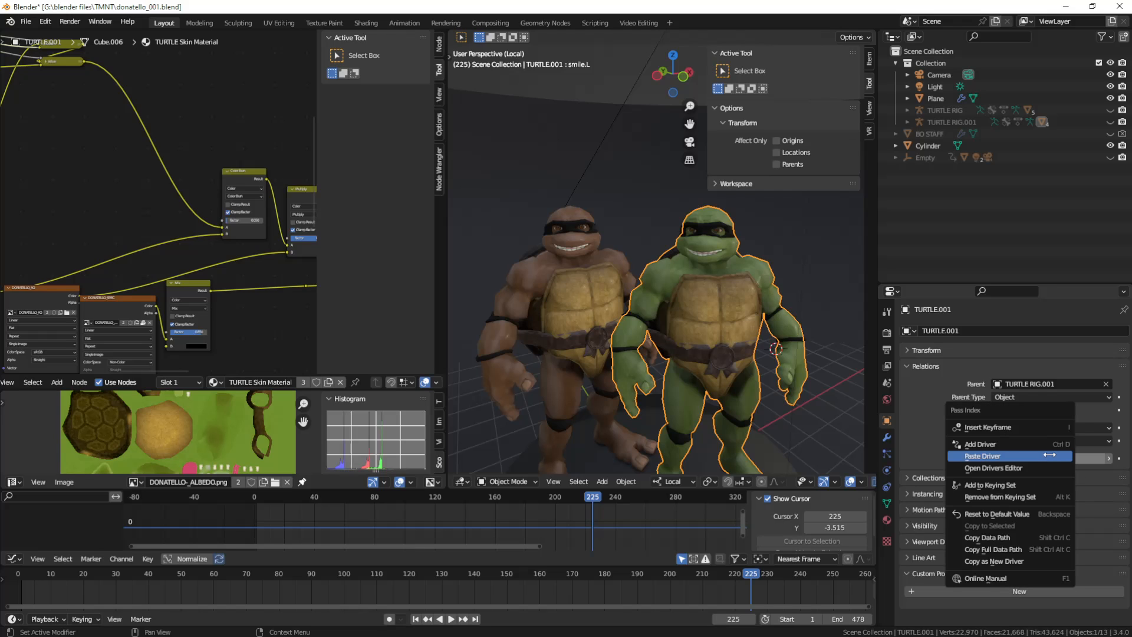
click(985, 561)
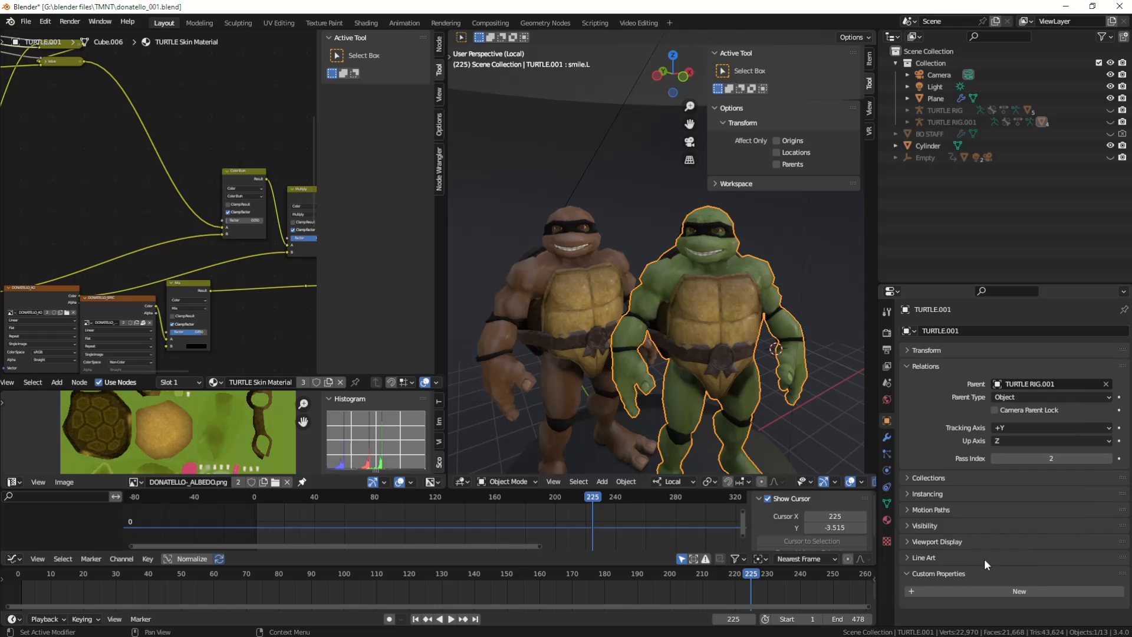
click(731, 234)
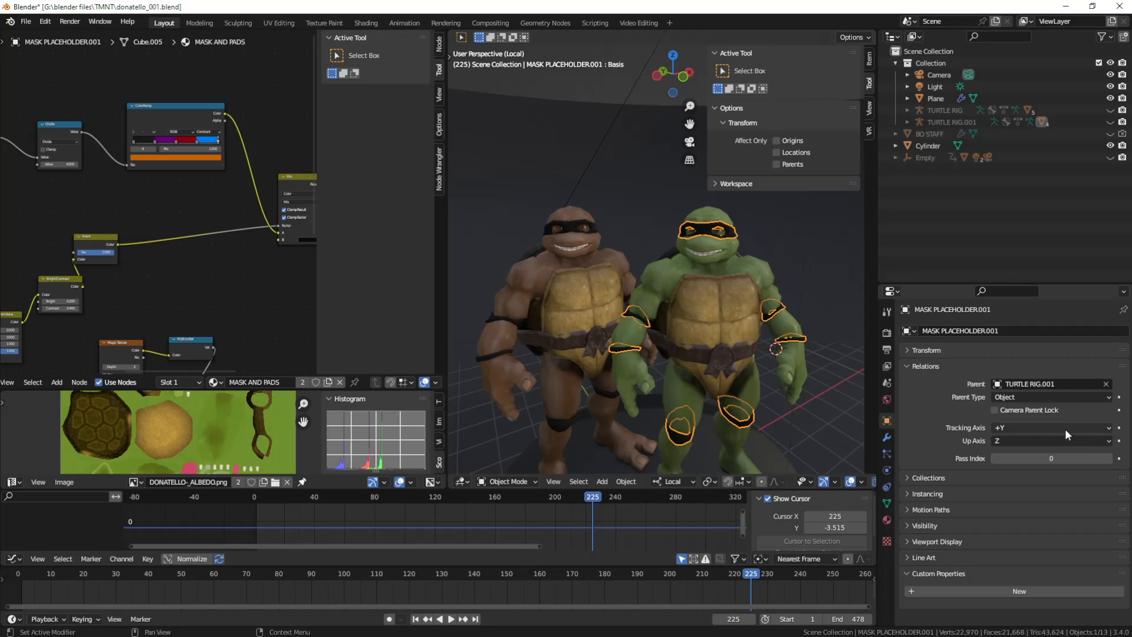
right_click(1022, 458)
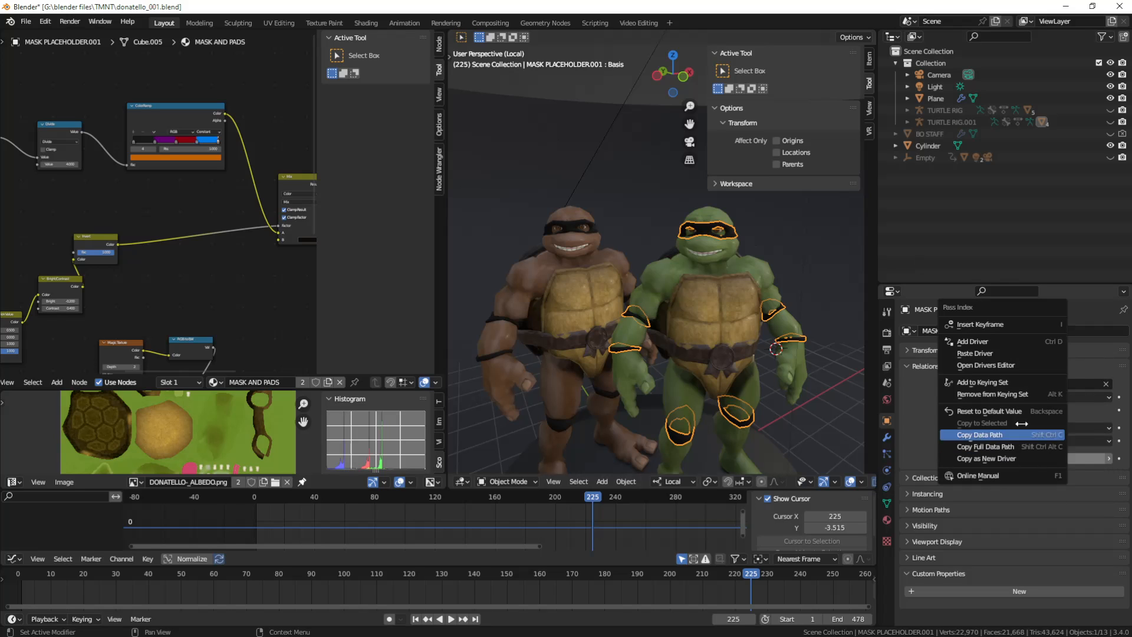
click(993, 352)
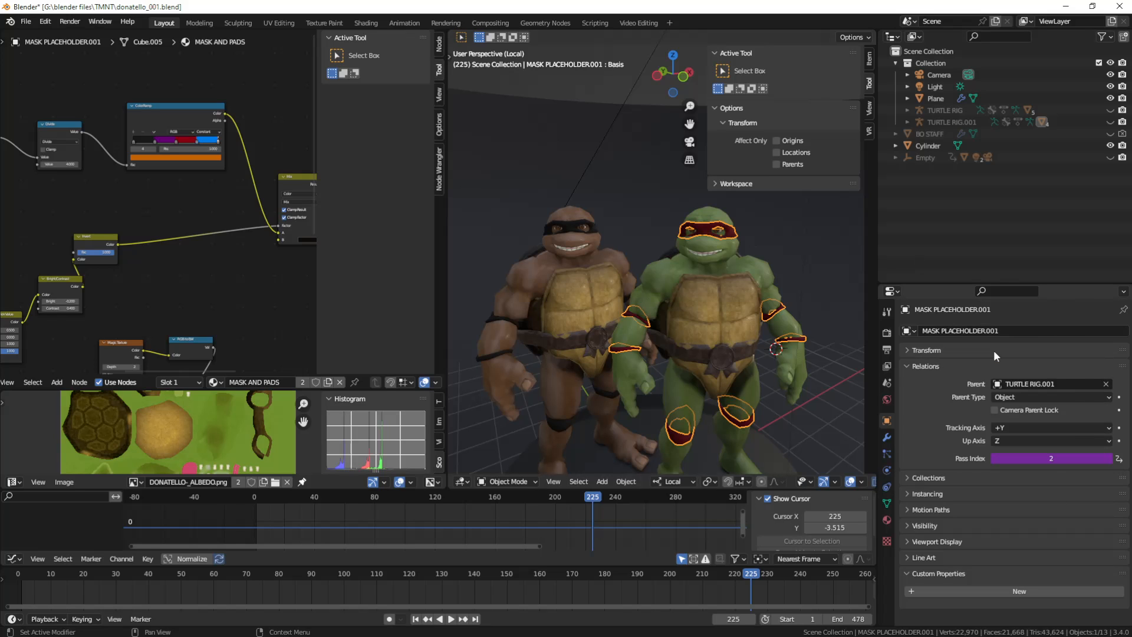
Cycle TURTLE.001's Pass Index between 0 and 5 to test the linked skin and mask colours, and leave it at 1.
click(742, 278)
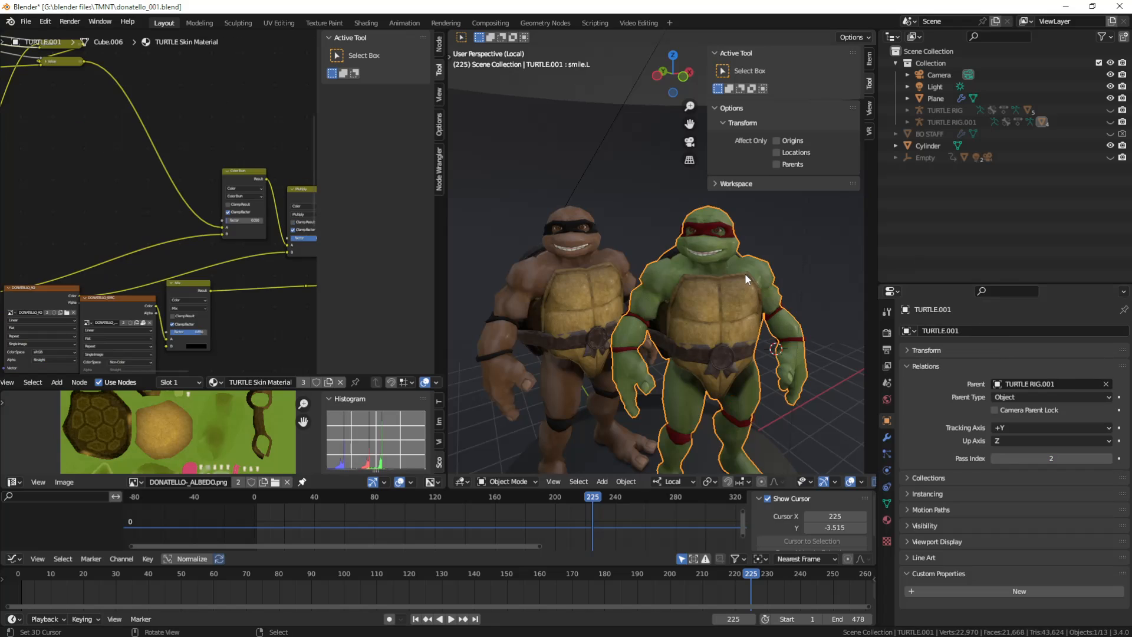
click(993, 458)
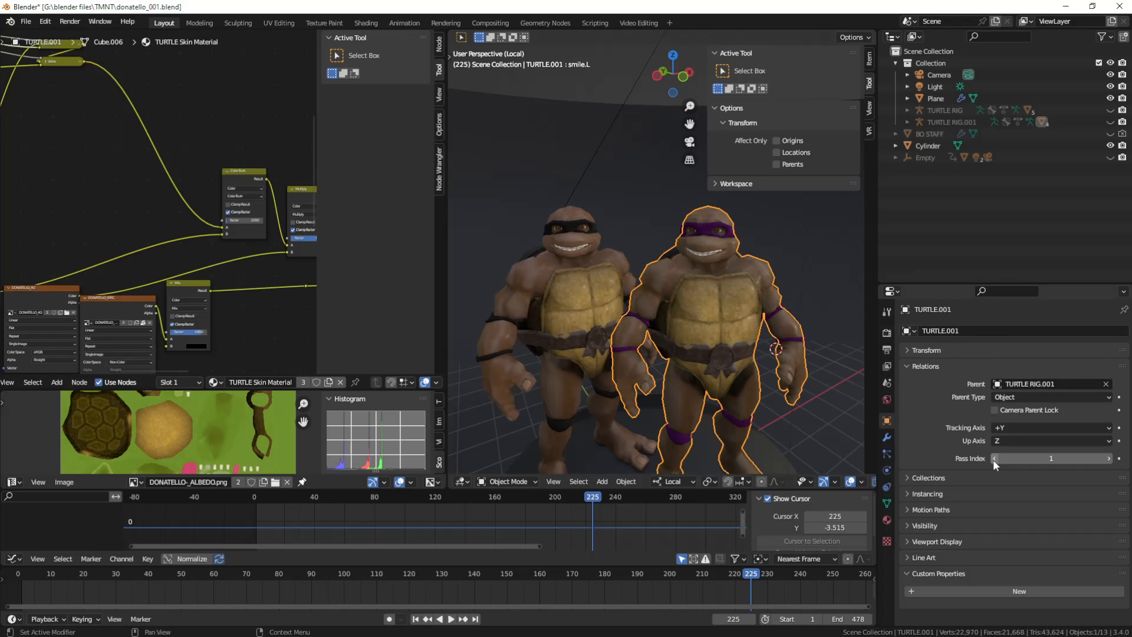
click(1109, 458)
click(1109, 458)
click(1108, 458)
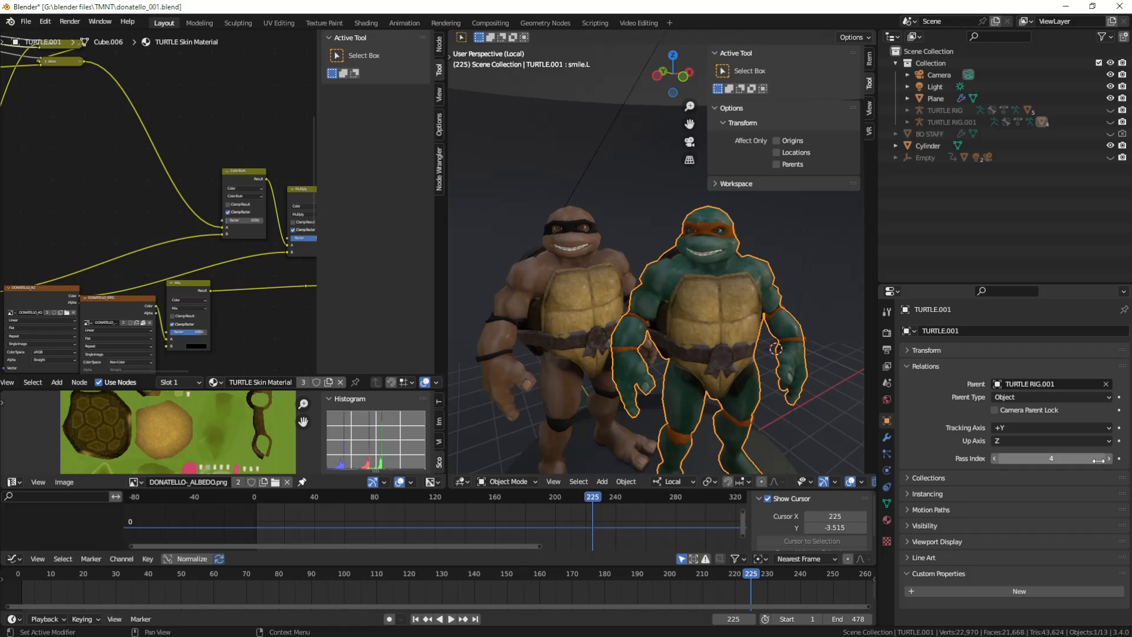
click(993, 458)
click(993, 458)
click(993, 458)
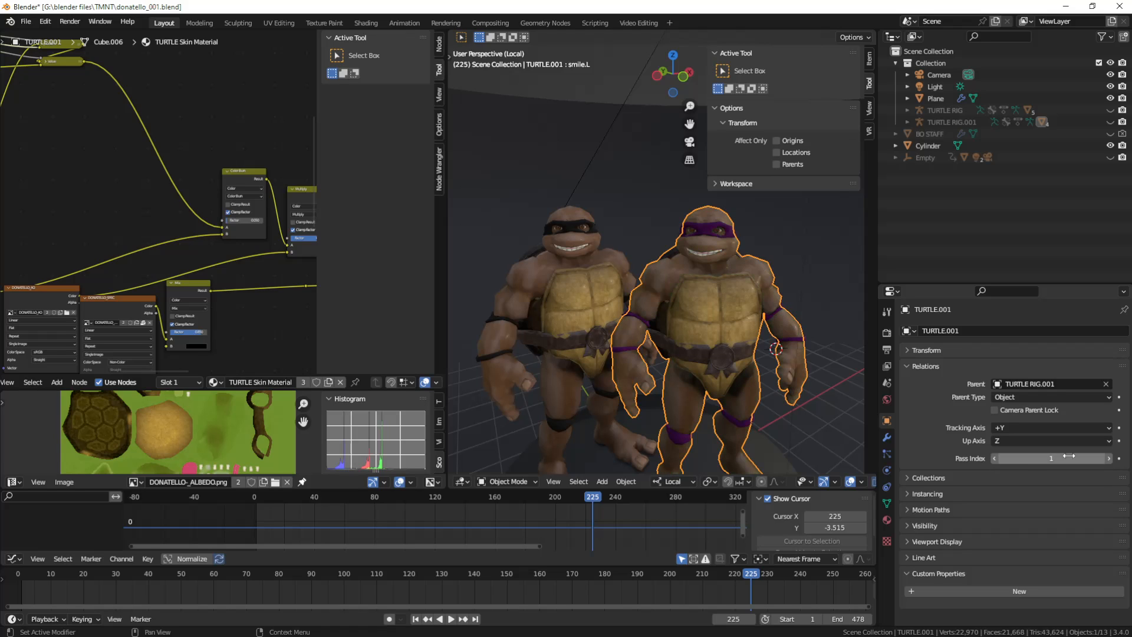
click(994, 458)
click(1109, 459)
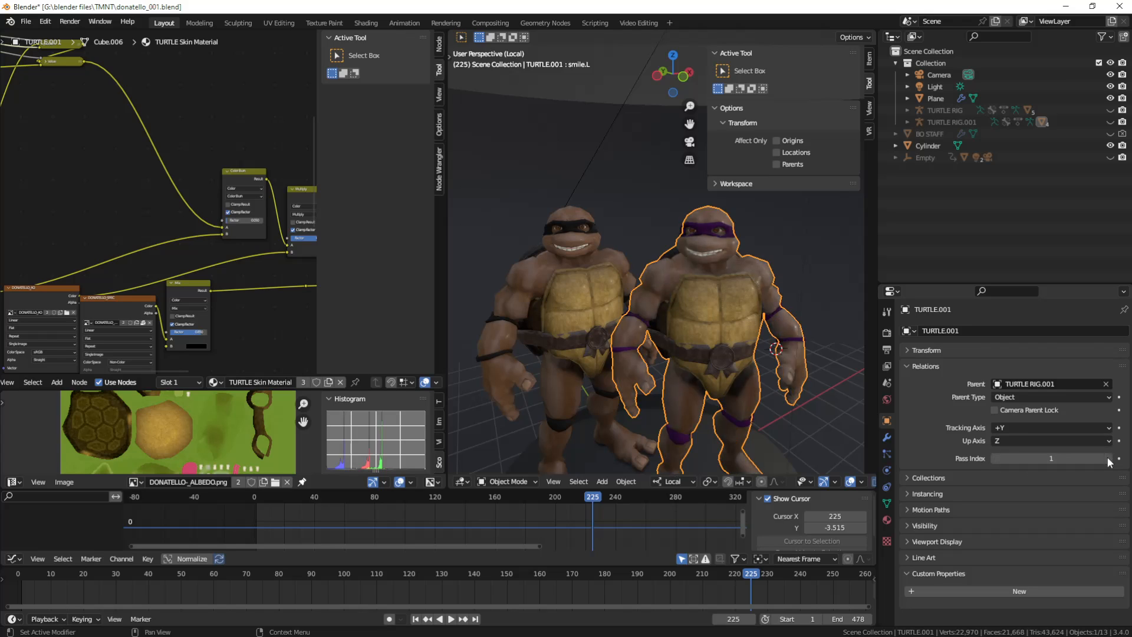
click(1109, 459)
click(1109, 458)
click(1109, 459)
click(1109, 458)
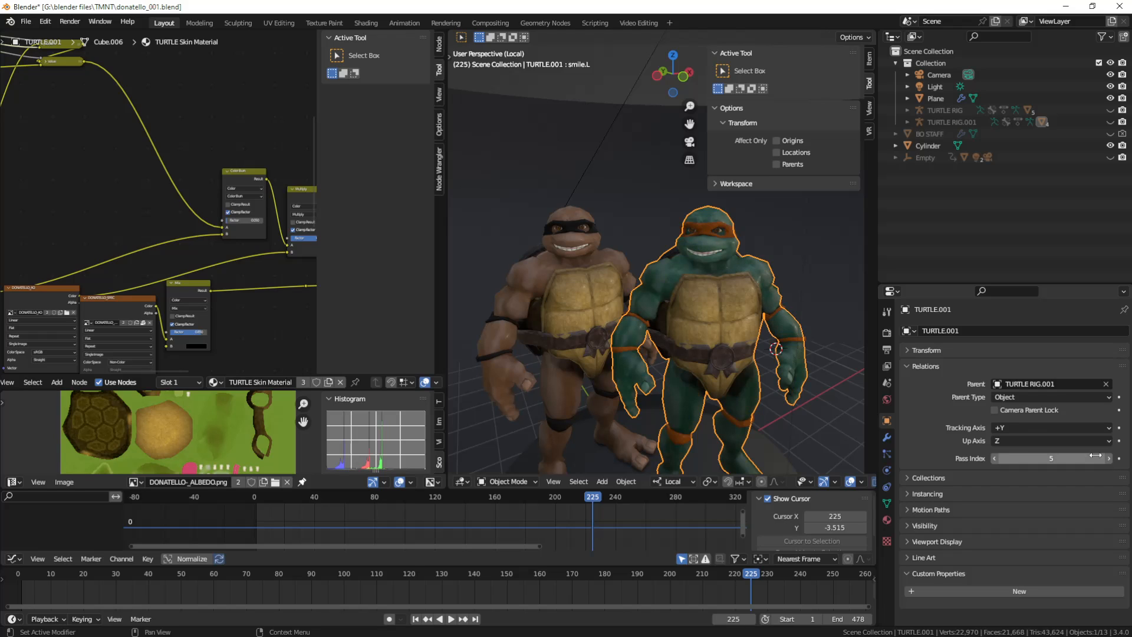
click(996, 458)
click(995, 458)
click(996, 458)
click(996, 458)
click(995, 458)
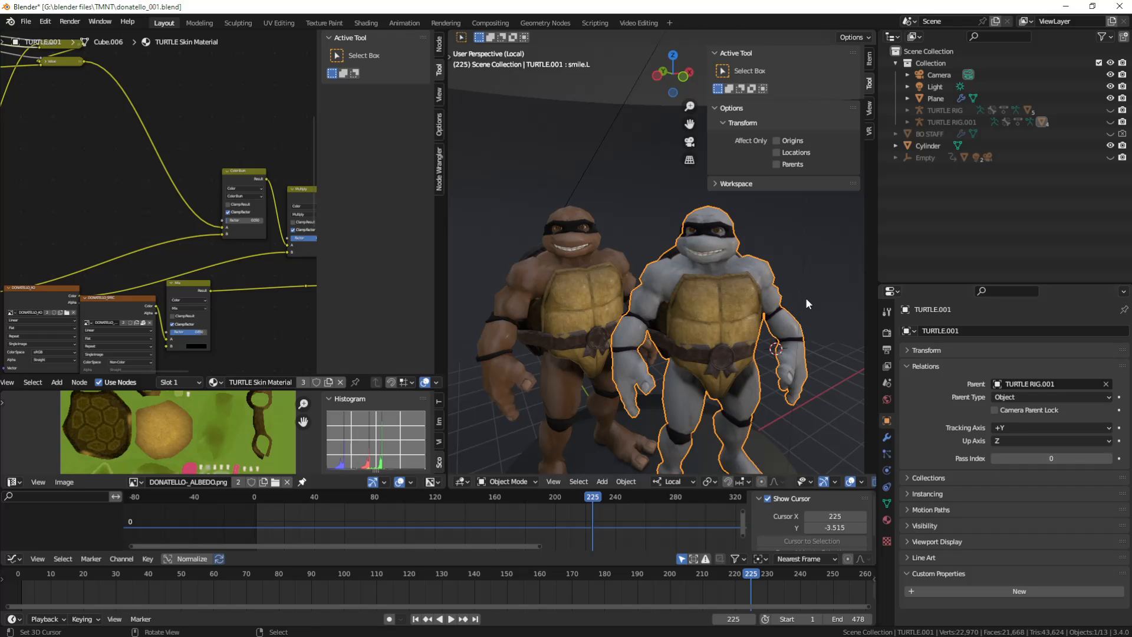
click(1109, 459)
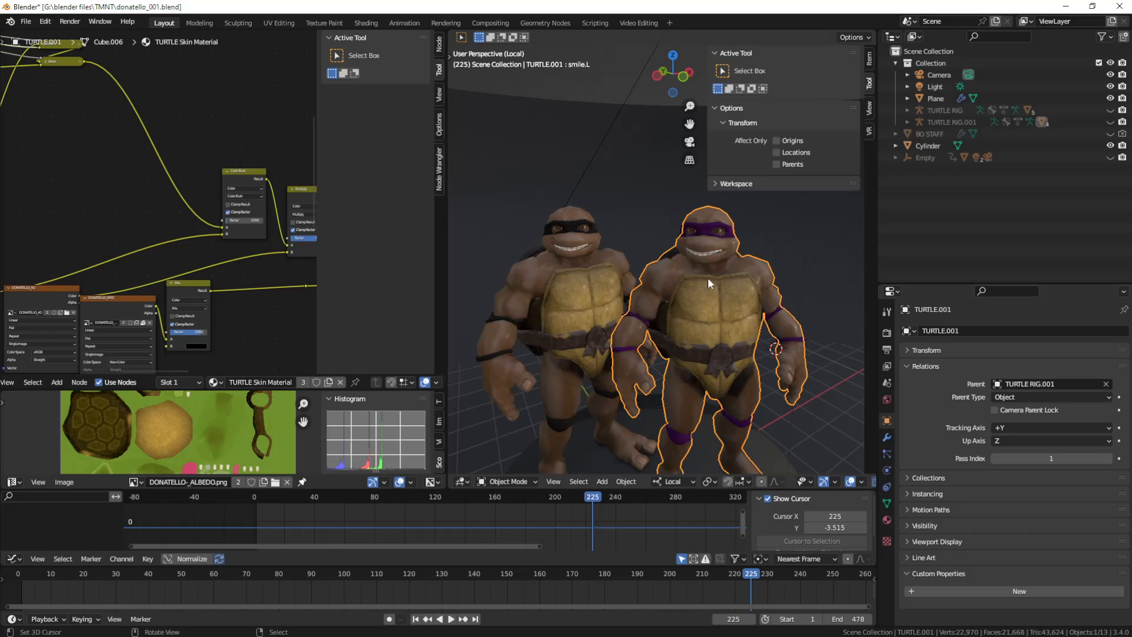
Copy TURTLE's Pass Index as a new driver, paste it onto MASK PLACEHOLDER's Pass Index, and reselect TURTLE.
click(526, 275)
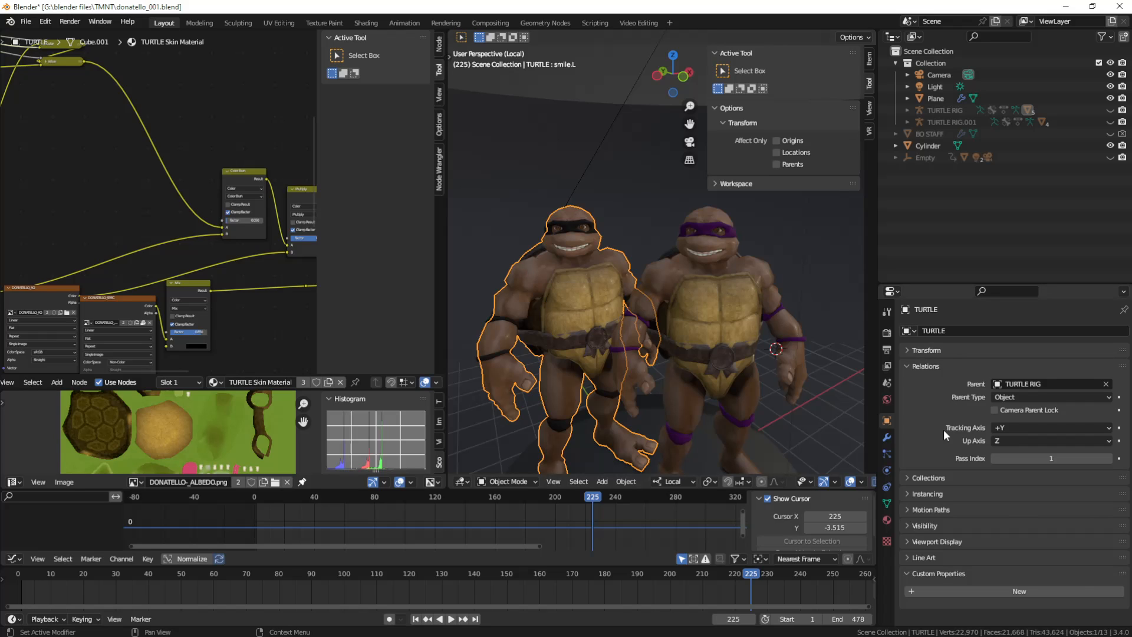
right_click(1050, 458)
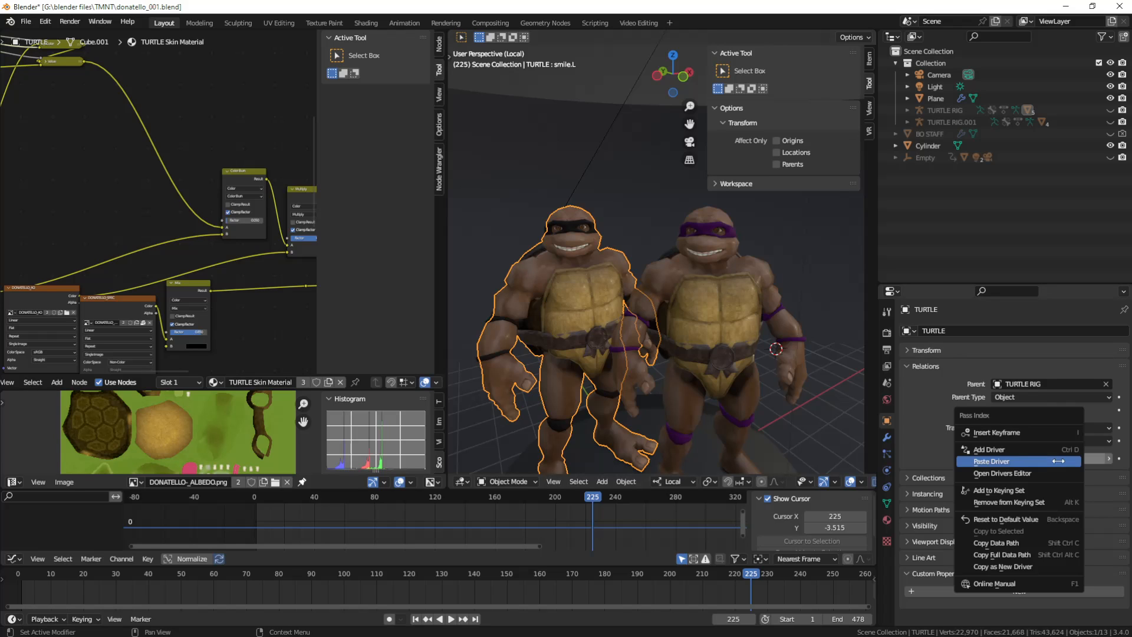
click(1015, 568)
click(565, 228)
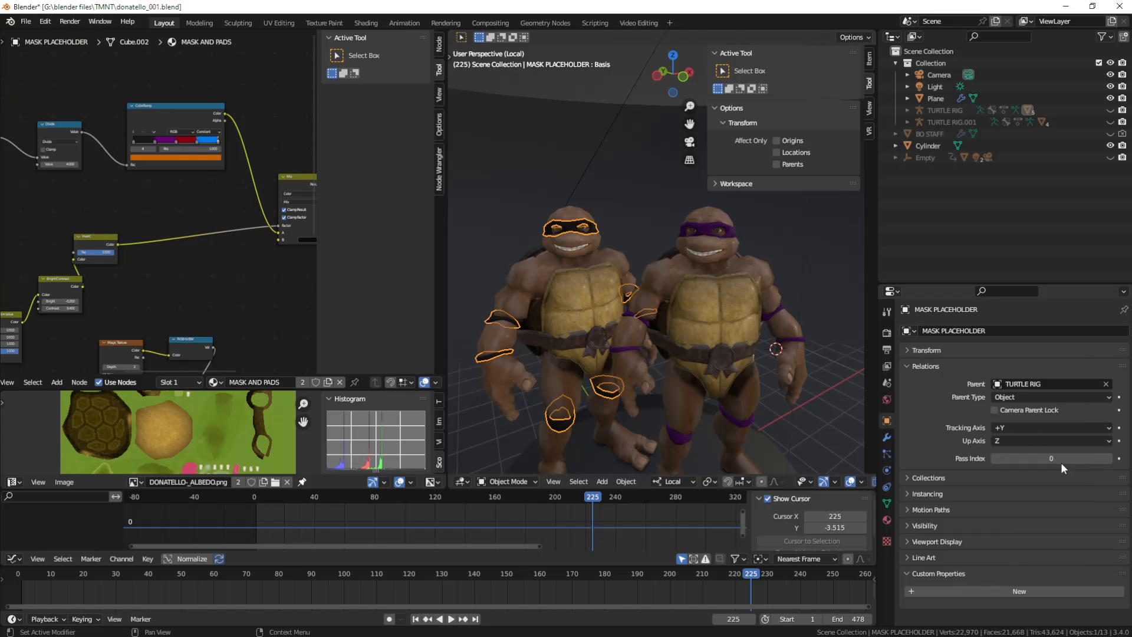
right_click(1060, 463)
click(1006, 355)
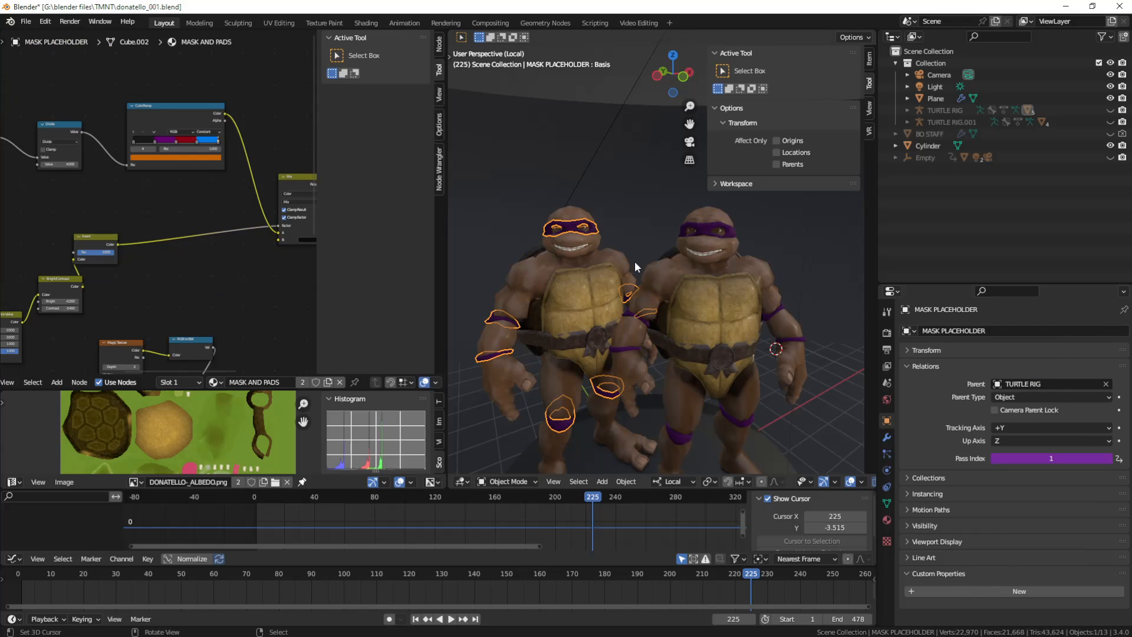
click(618, 265)
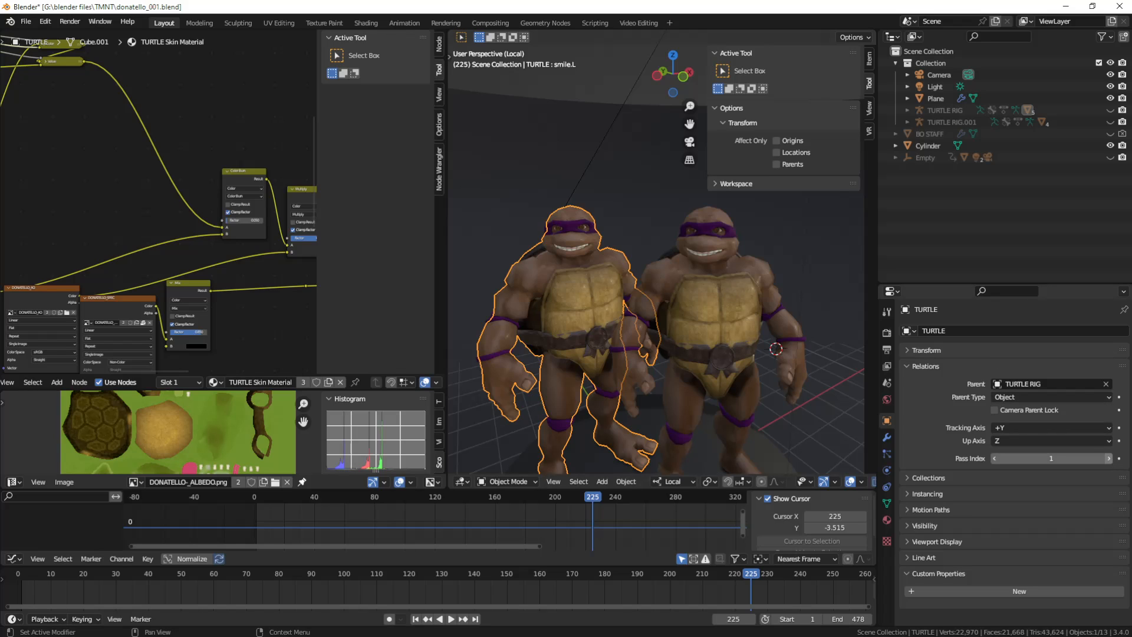
Set TURTLE's Pass Index to 3, clear the selection, and compare the two turtles' skin and mask colours.
click(1109, 459)
click(1109, 459)
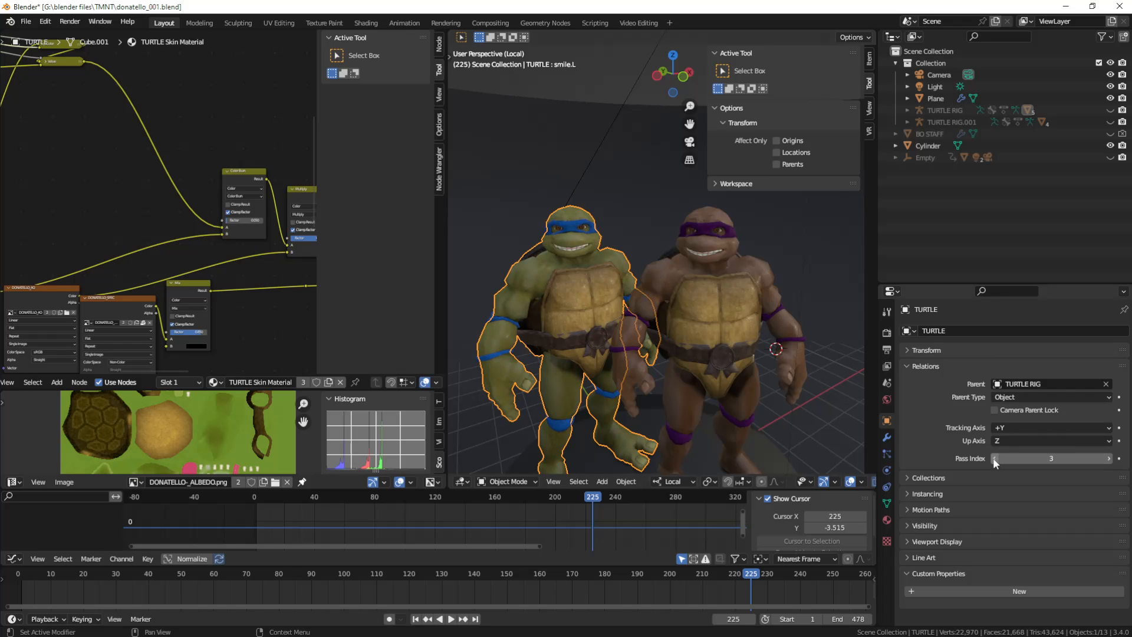
click(994, 459)
click(1108, 459)
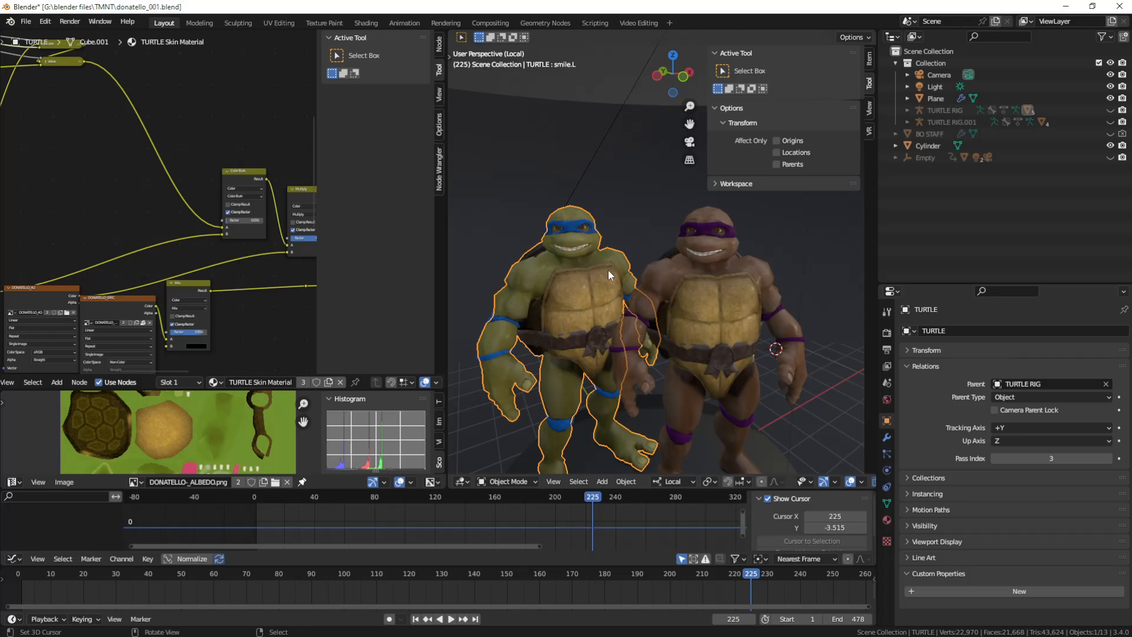
middle_drag(609, 272, 617, 248)
middle_drag(706, 263, 684, 295)
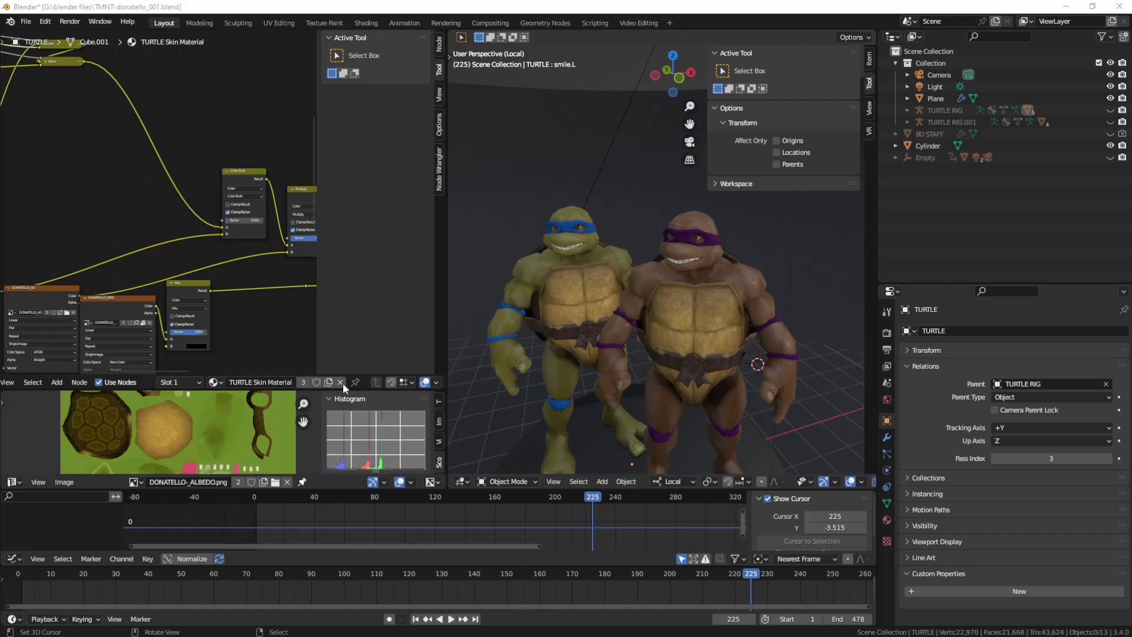
middle_drag(558, 332, 656, 294)
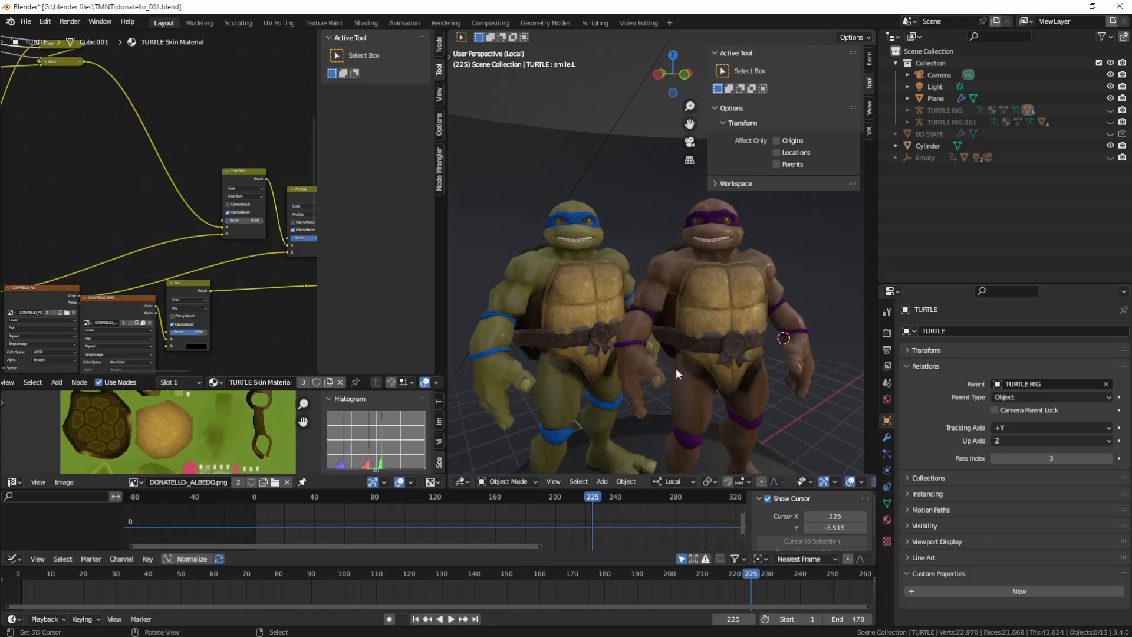
Select the belt of TURTLE.001 and examine both turtles' belts and shells from the front and back.
click(695, 332)
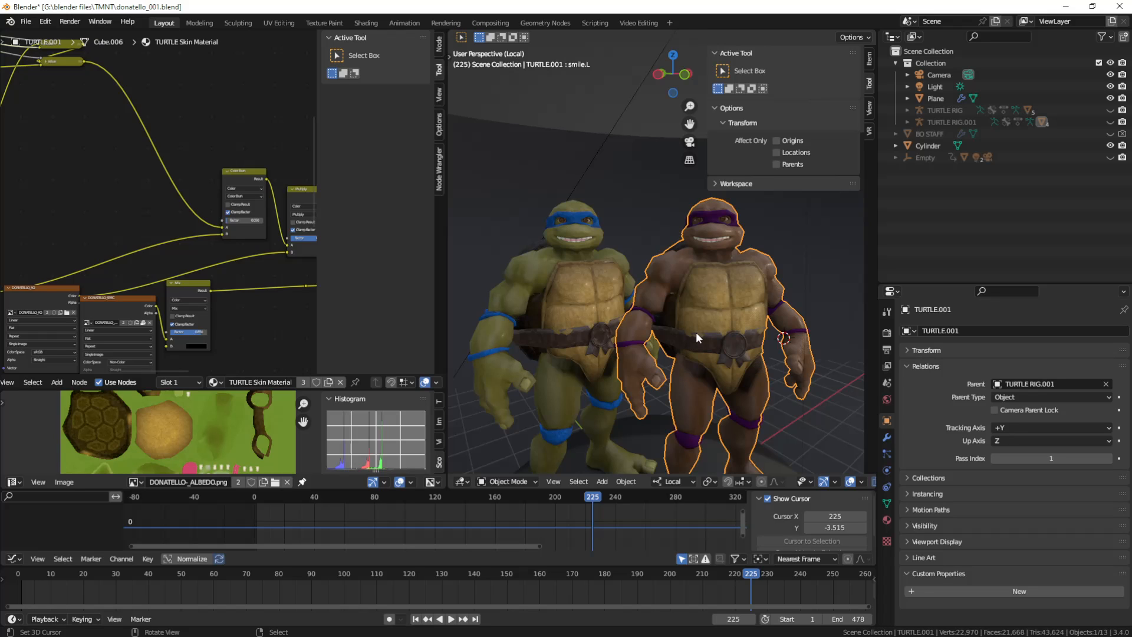
click(740, 341)
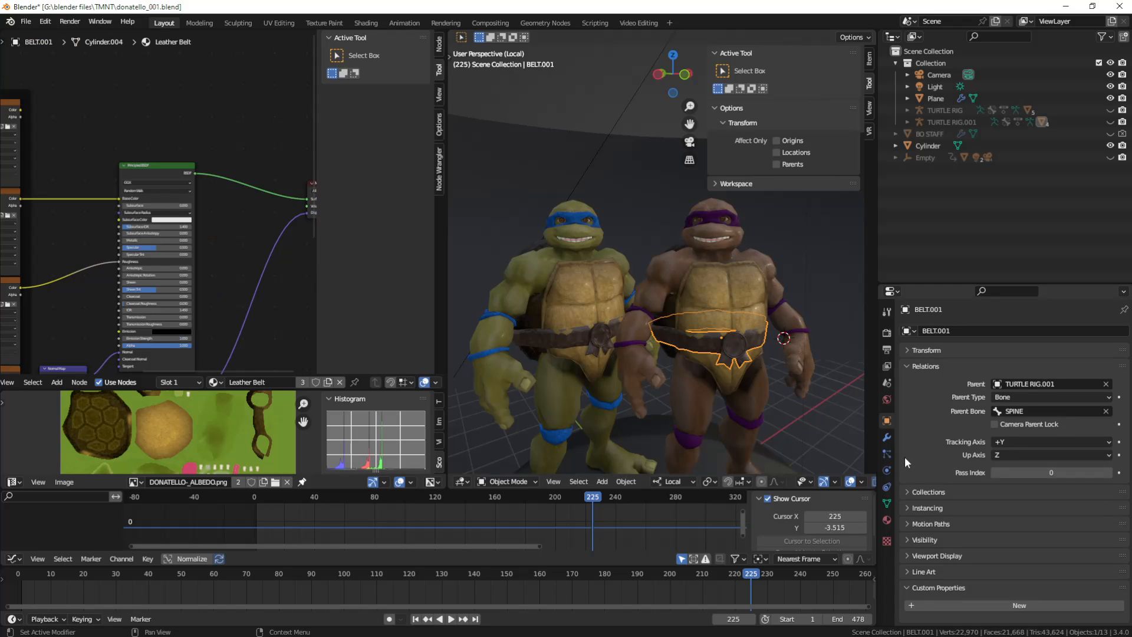
middle_drag(769, 359, 696, 370)
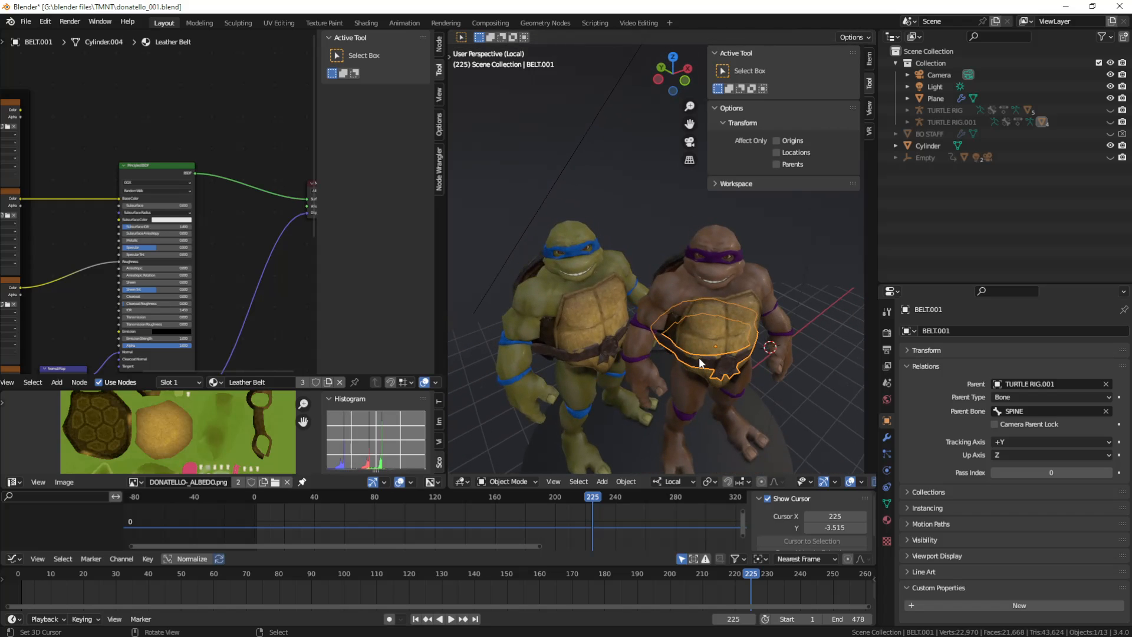
middle_drag(762, 324, 870, 301)
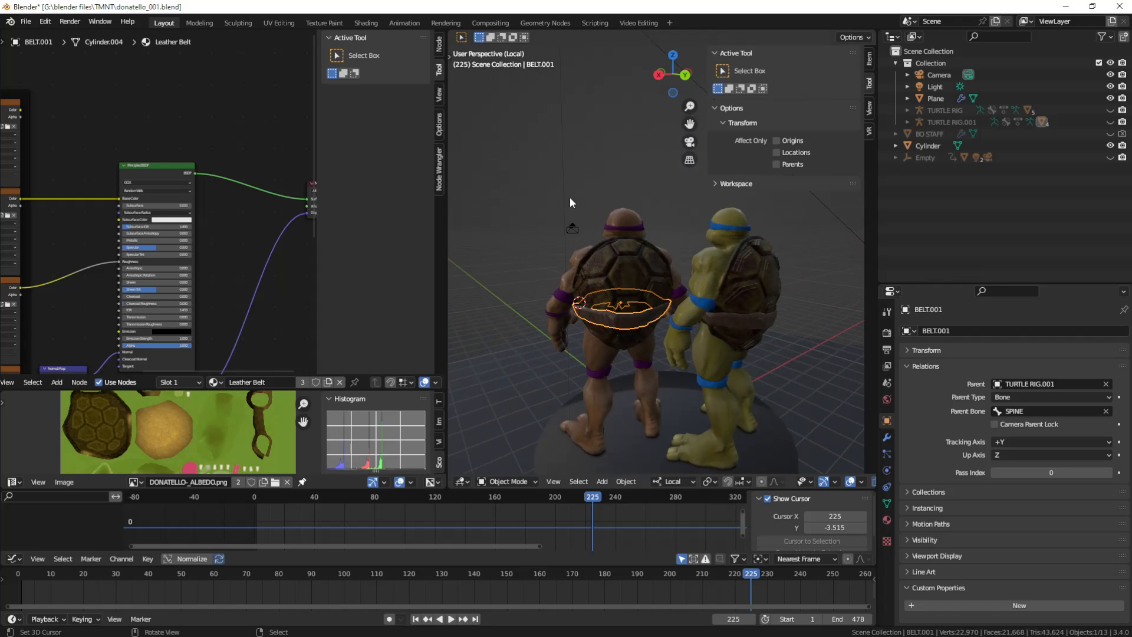
middle_drag(593, 341, 812, 327)
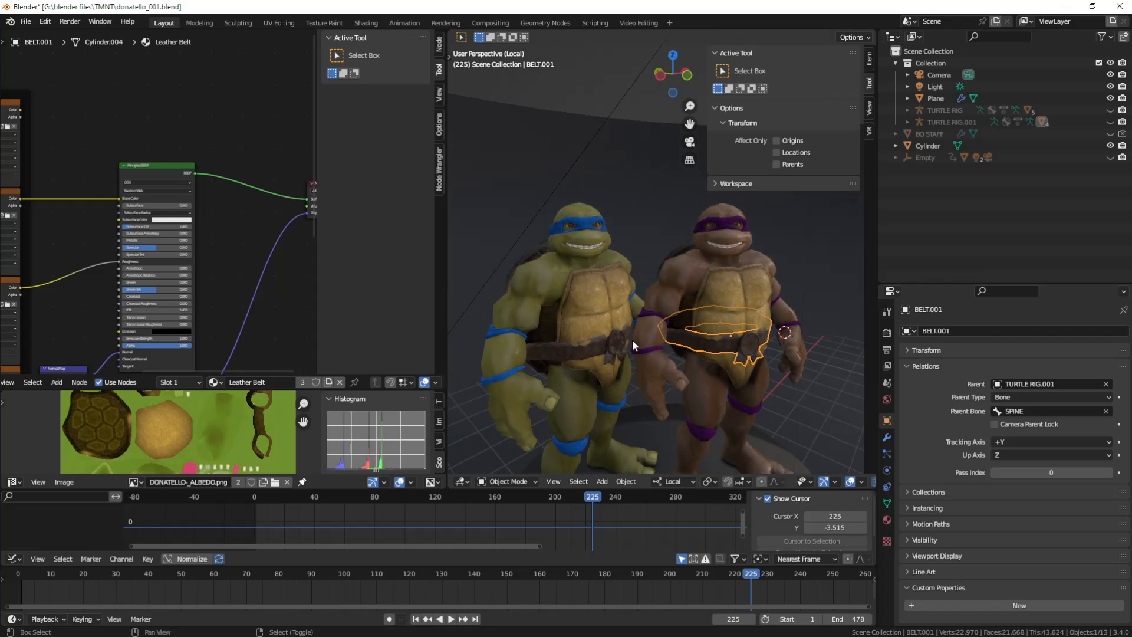
middle_drag(632, 340, 720, 315)
middle_drag(551, 209, 639, 310)
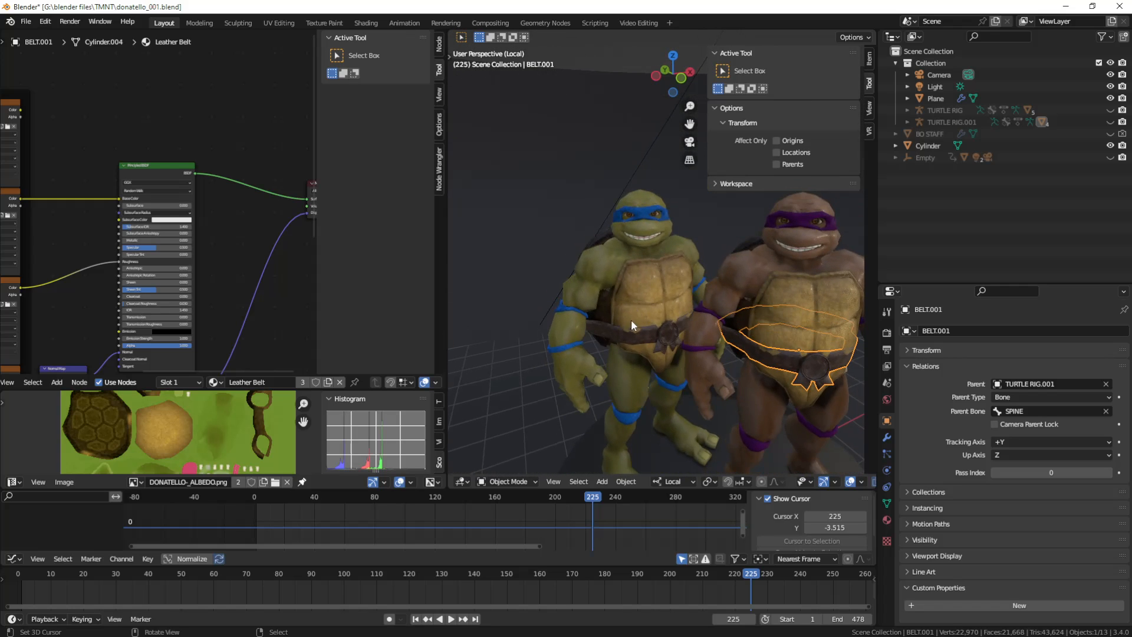
Add a Mask modifier to the BELT object of the blue-masked turtle.
click(634, 332)
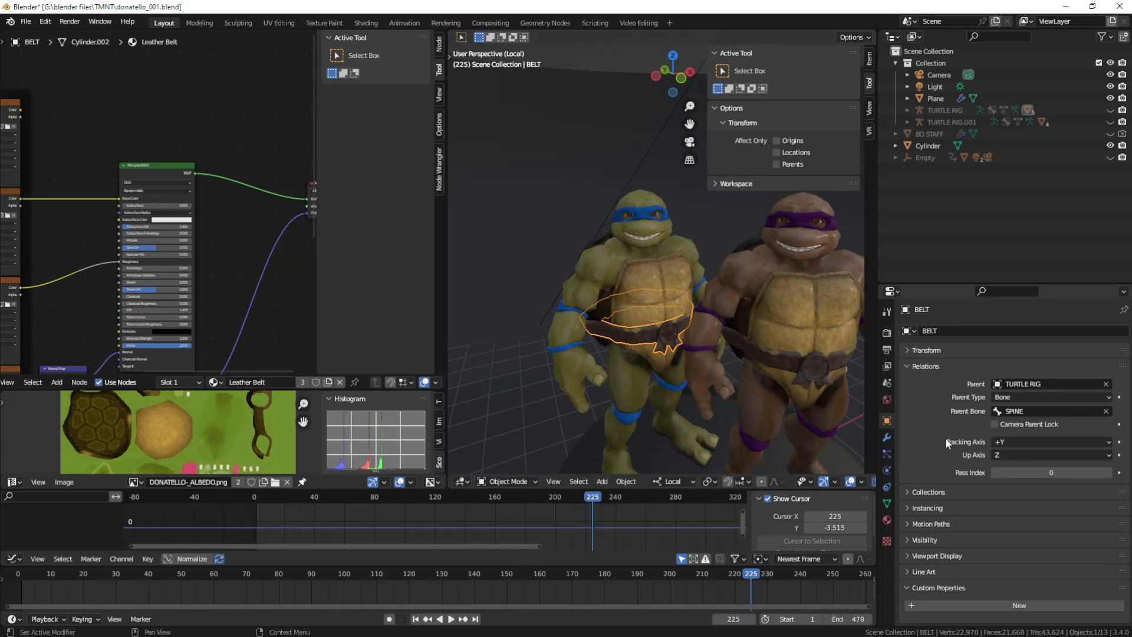
click(887, 437)
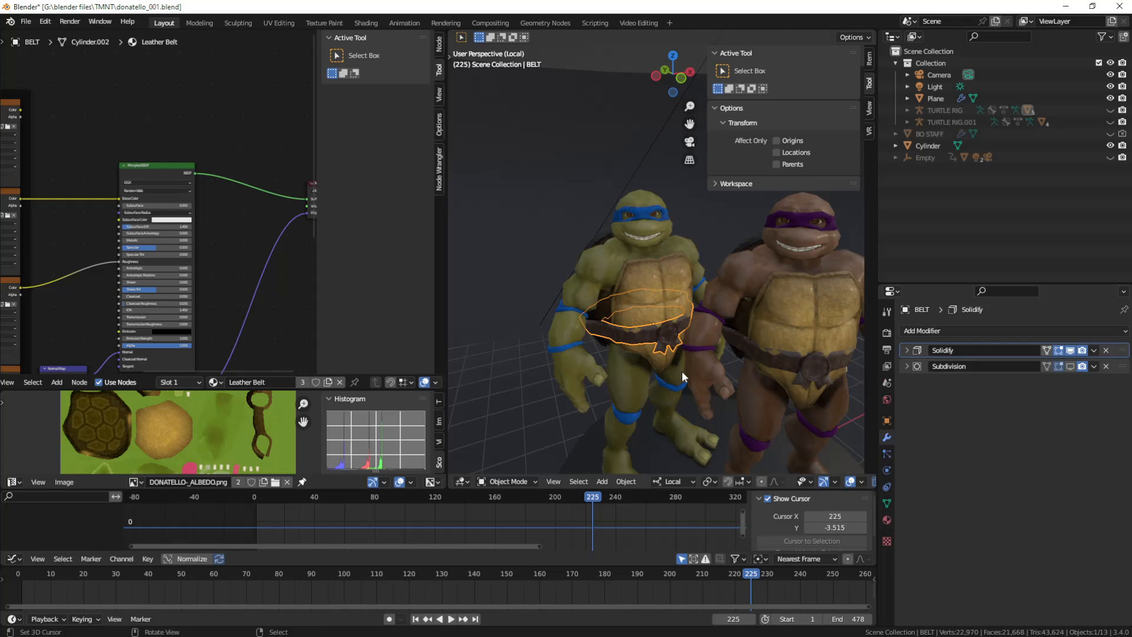
click(924, 330)
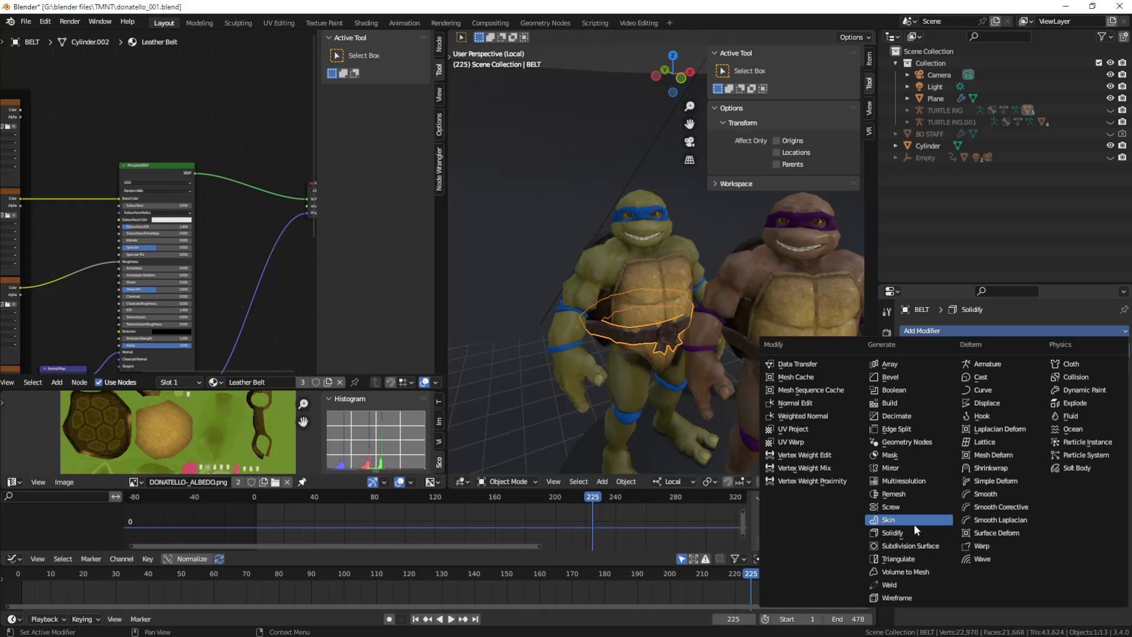
click(902, 455)
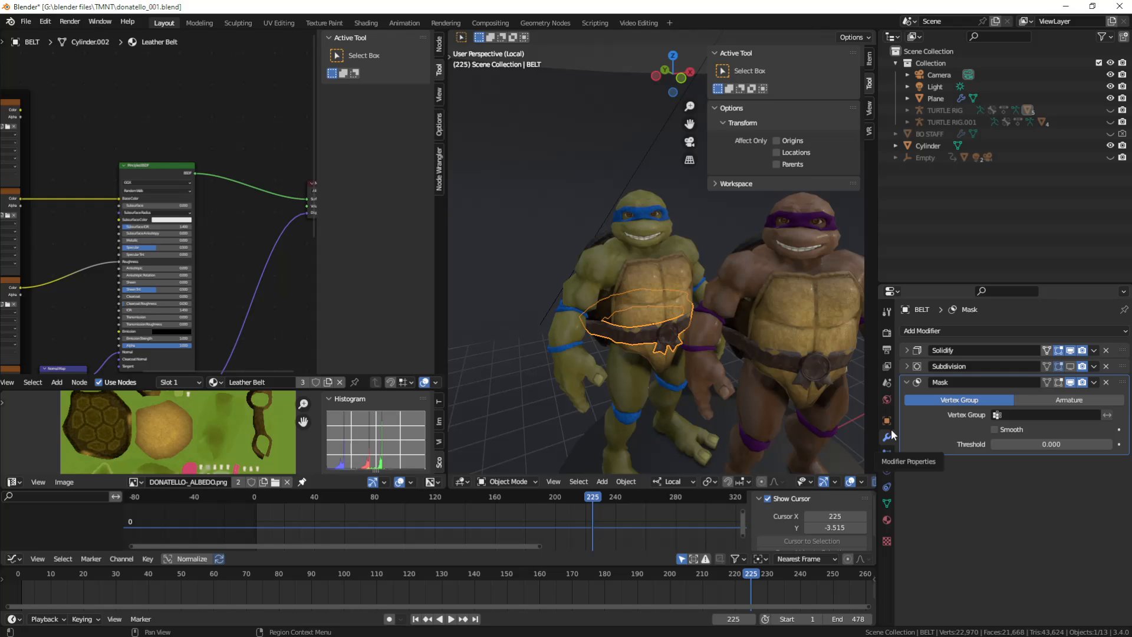
Select TURTLE and set its Pass Index to 1.
click(639, 233)
scroll(646, 237, down, 3)
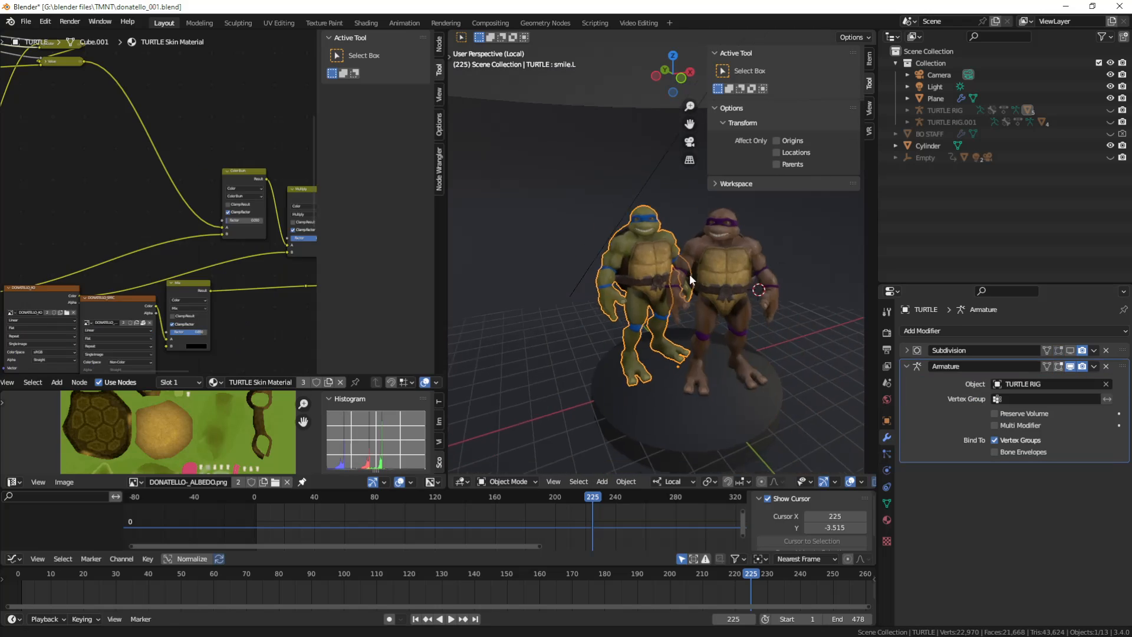
mouse_move(688, 273)
middle_down()
mouse_move(693, 299)
mouse_move(688, 289)
middle_up()
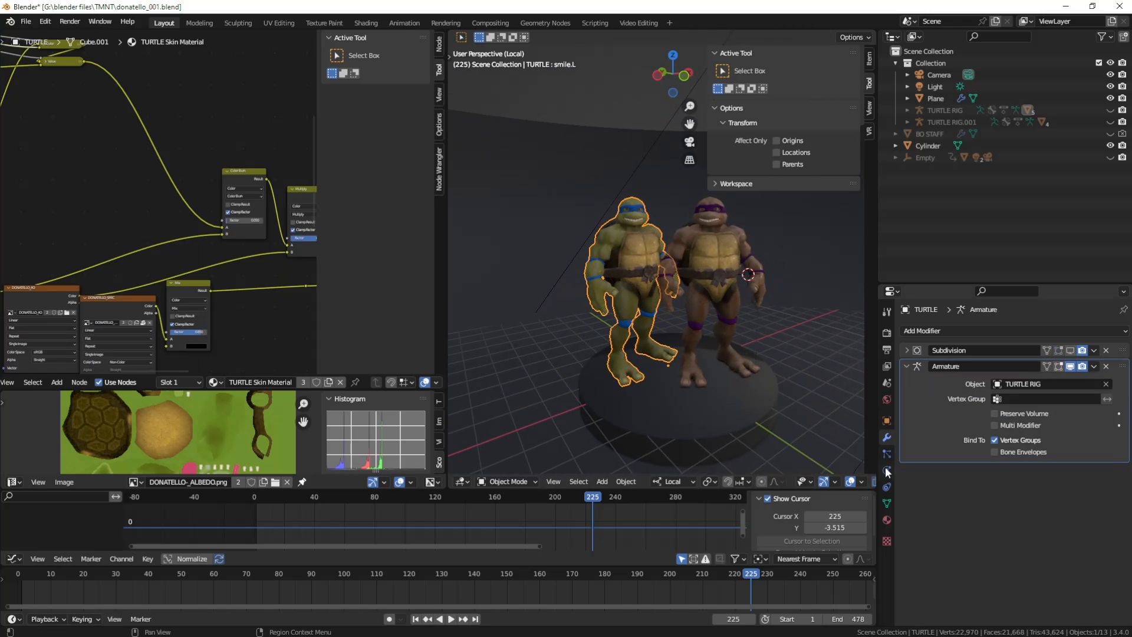
click(885, 421)
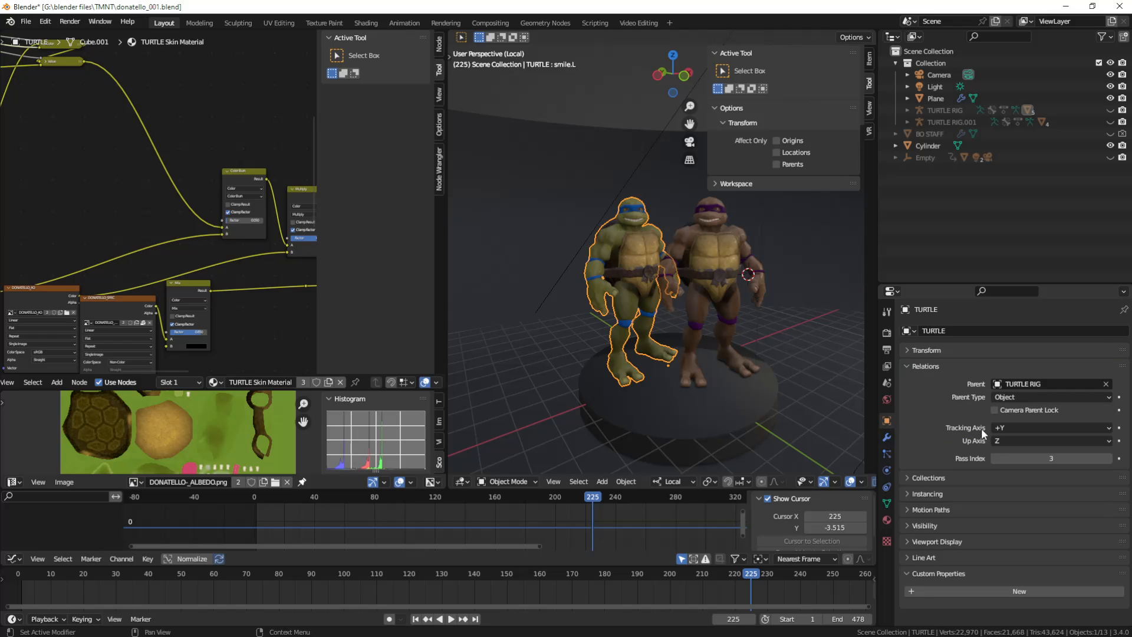
click(992, 459)
click(993, 458)
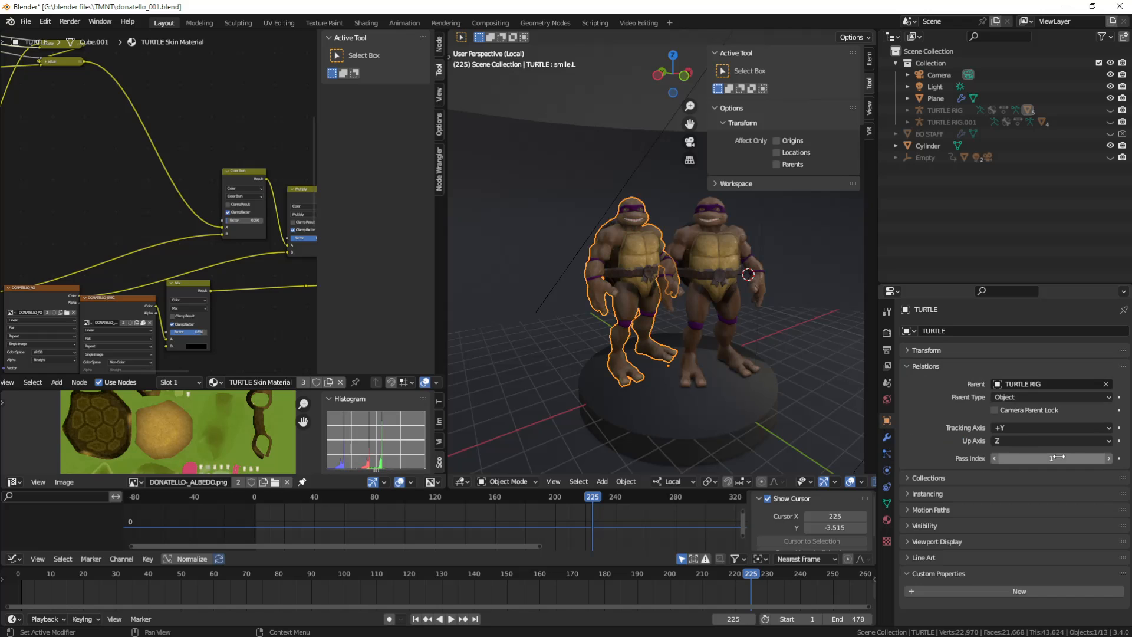
Clear the selection, raise TURTLE's Pass Index stepwise to 4, and compare the skin and mask colours on both turtles.
middle_drag(665, 258, 724, 265)
key(alt+a)
scroll(704, 277, up, 4)
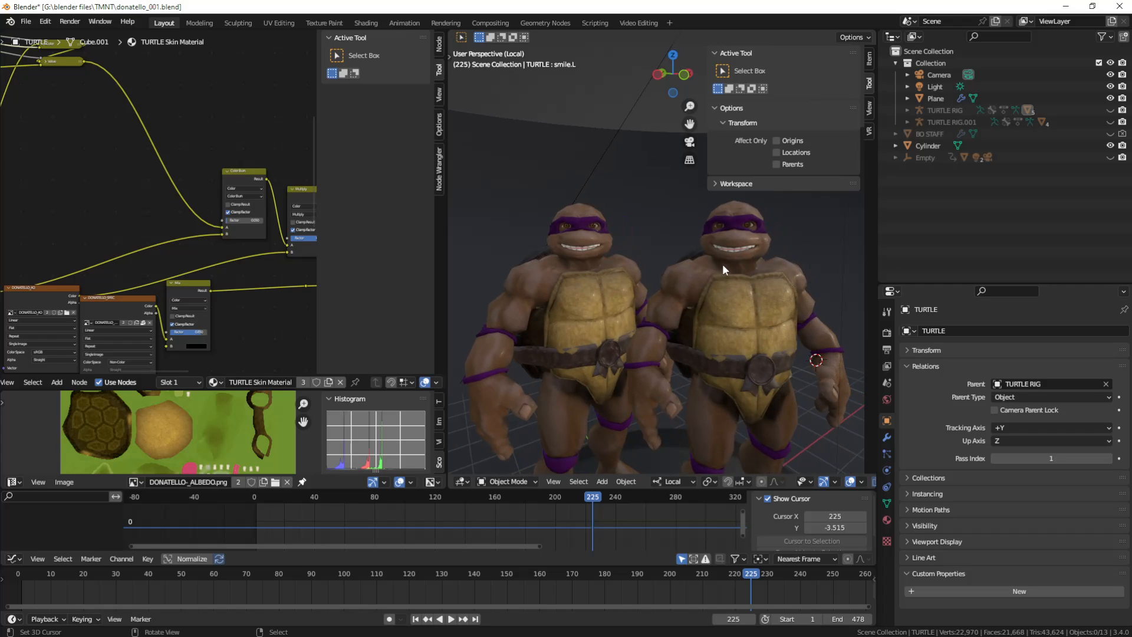
click(1112, 458)
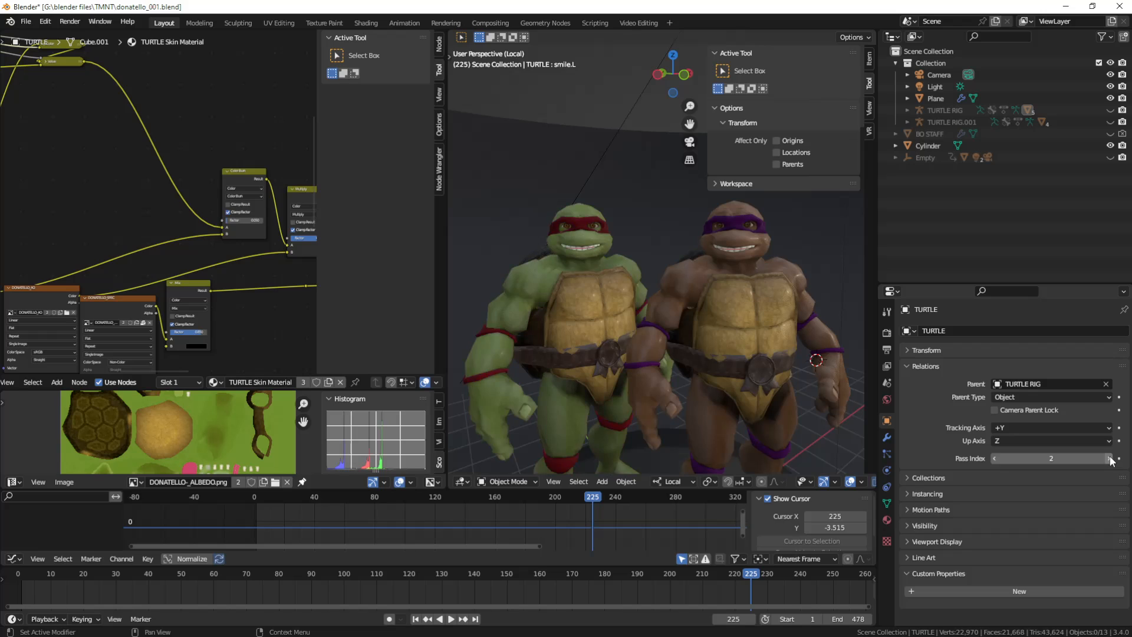
click(1111, 458)
click(1112, 458)
middle_drag(648, 357, 686, 296)
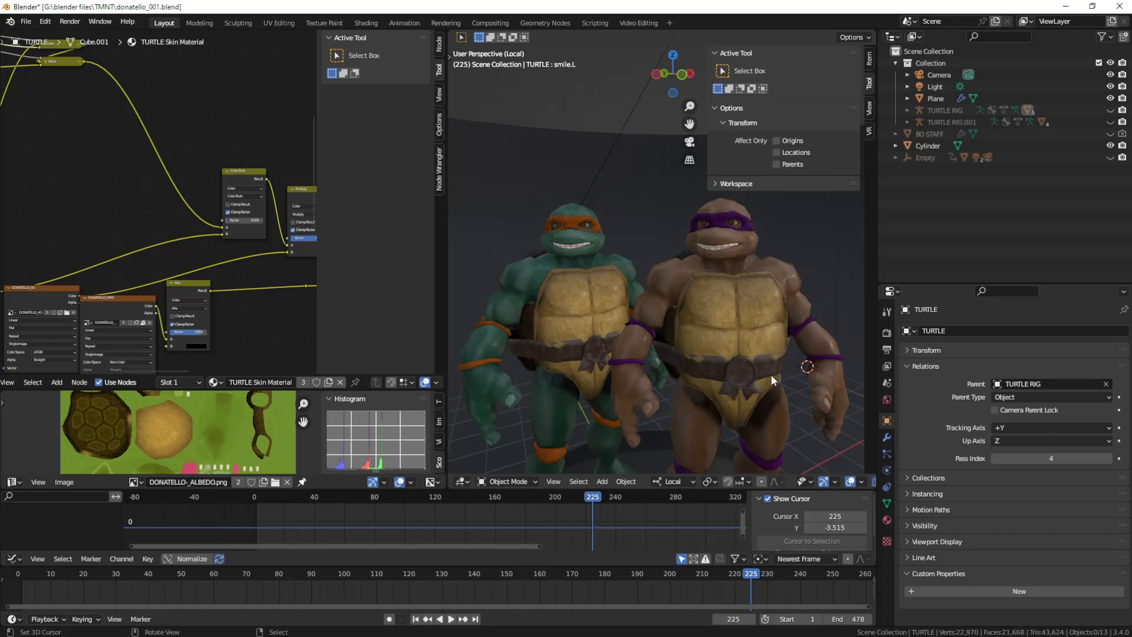
middle_drag(770, 375, 739, 343)
scroll(763, 347, down, 4)
scroll(741, 364, up, 3)
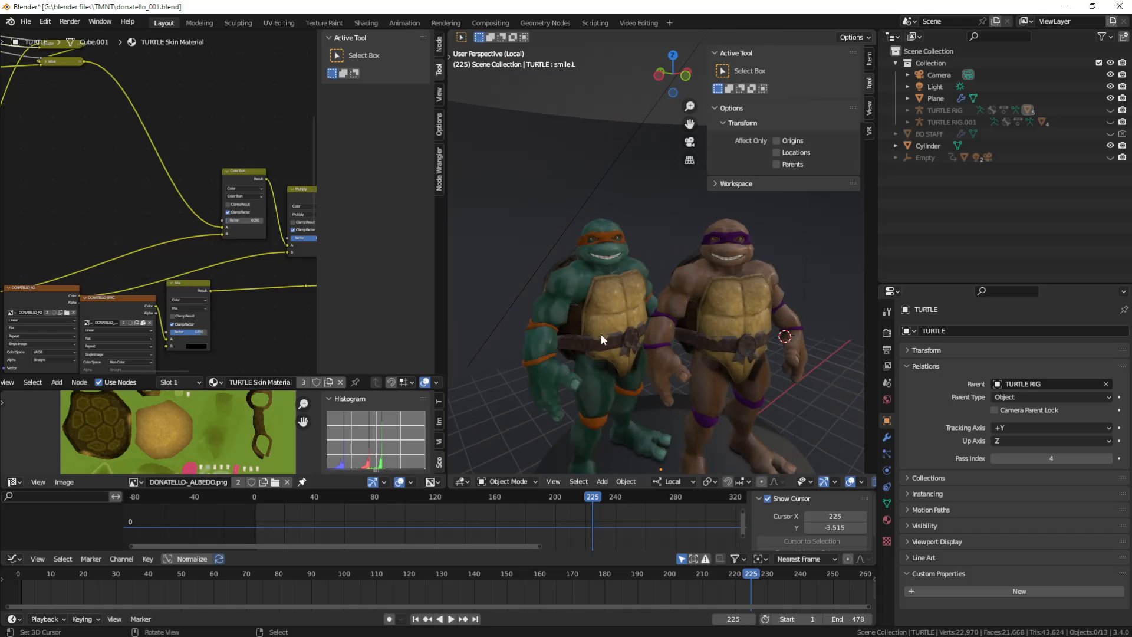
middle_drag(658, 337, 632, 316)
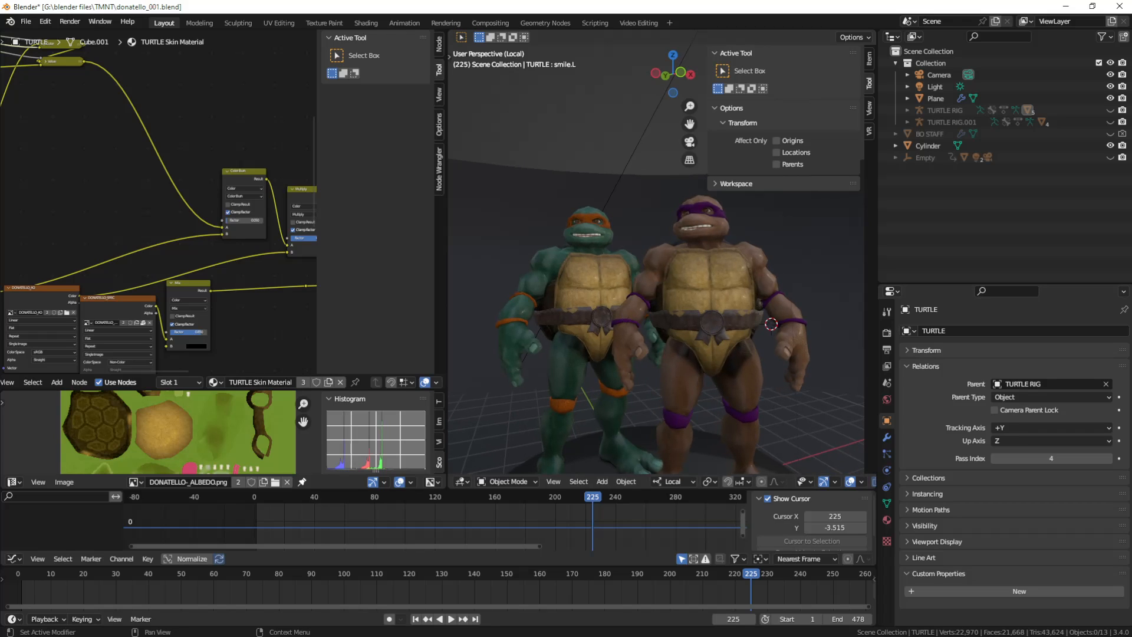